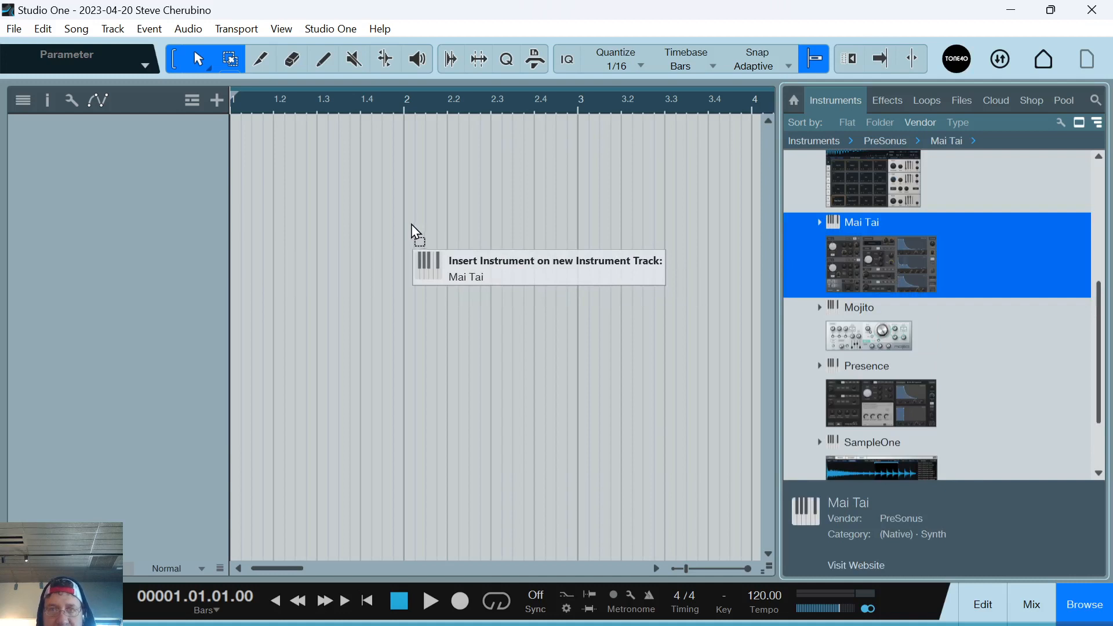
Insert the Mai Tai synth on a new instrument track and set its global volume to -3.2 dB.
{"action": "left_click_drag", "start_coordinate": [416, 232], "coordinate": [419, 232]}
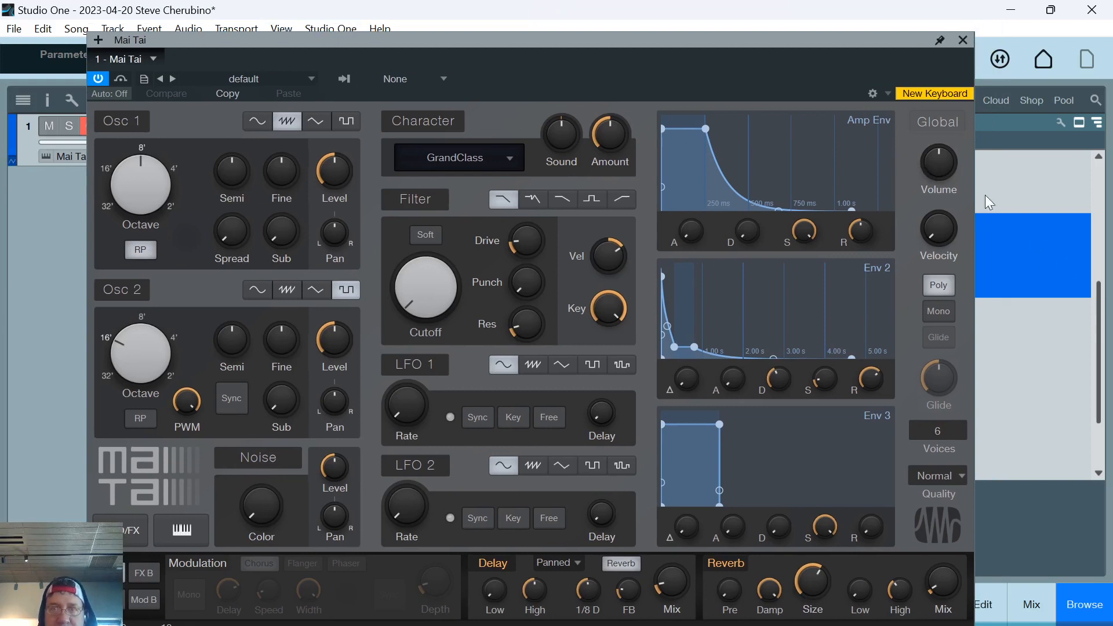
{"action": "left_click_drag", "start_coordinate": [937, 158], "coordinate": [917, 144]}
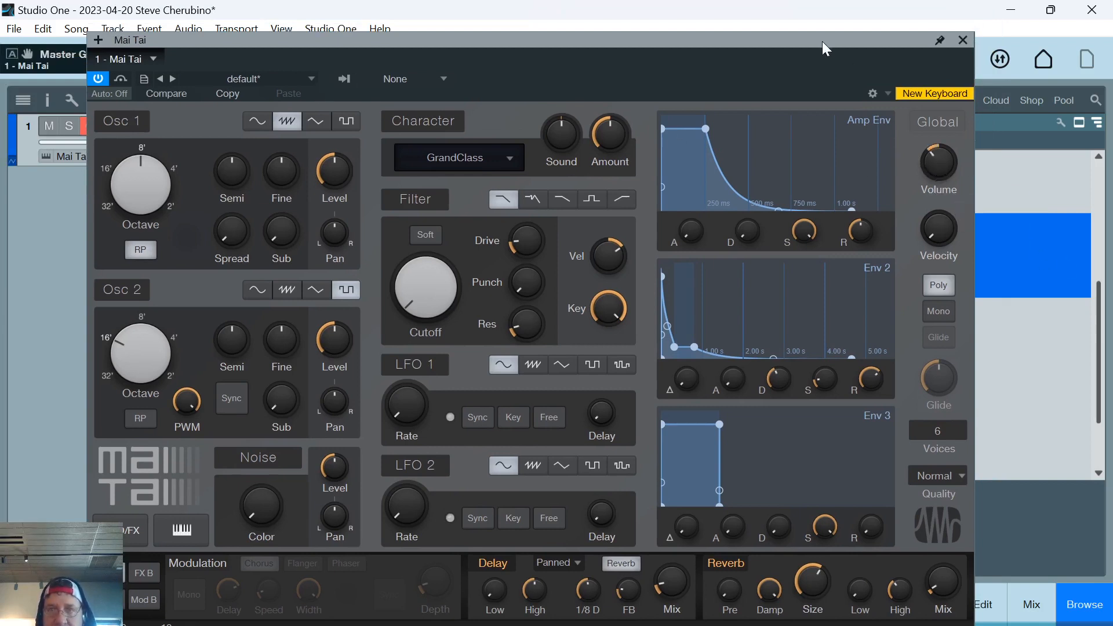
{"action": "left_click_drag", "start_coordinate": [823, 41], "coordinate": [886, 0]}
Set Mai Tai's filter cutoff to 188.8 Hz and amp envelope release to 17.2 ms, auditioning notes, and close the synth window.
{"action": "left_click_drag", "start_coordinate": [743, 611], "coordinate": [565, 619]}
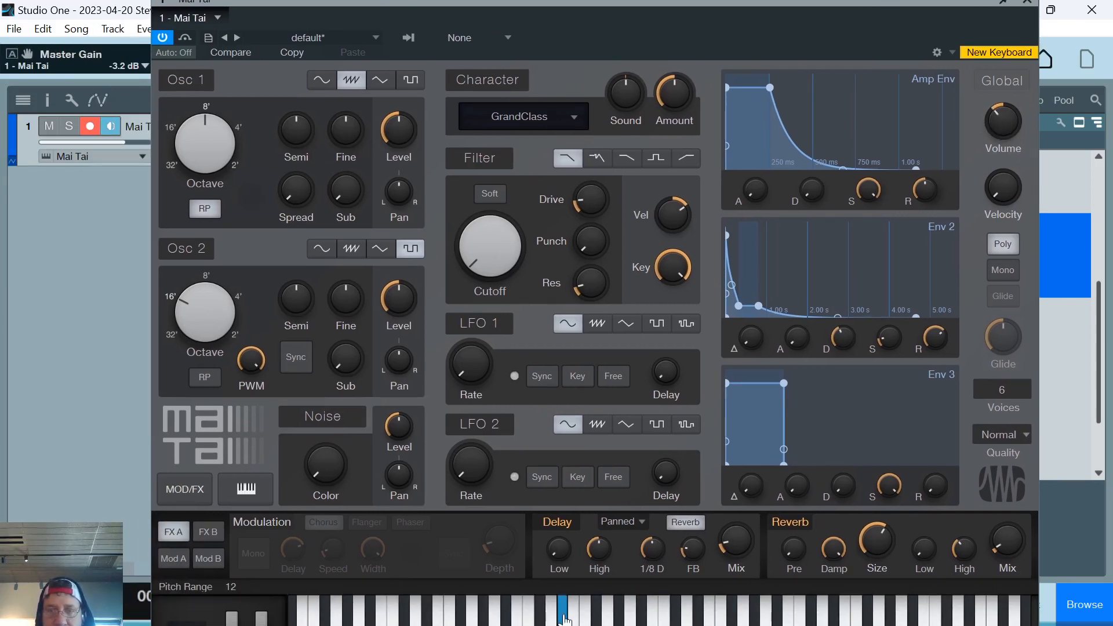
{"action": "left_click_drag", "start_coordinate": [491, 246], "coordinate": [490, 229]}
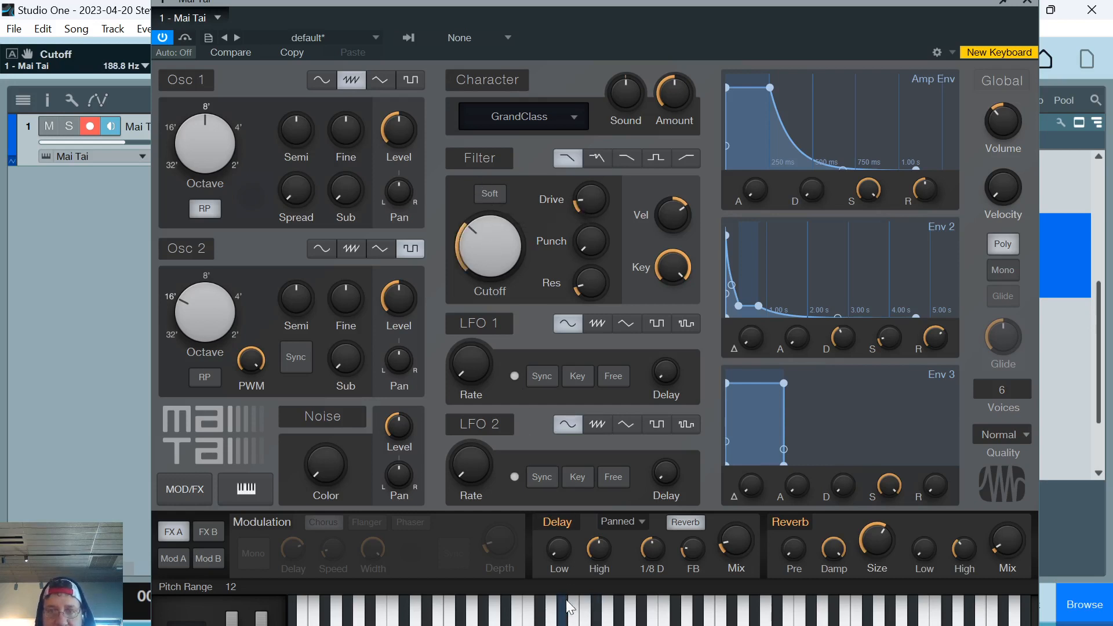
{"action": "left_click_drag", "start_coordinate": [926, 189], "coordinate": [925, 226]}
{"action": "left_click", "coordinate": [698, 617]}
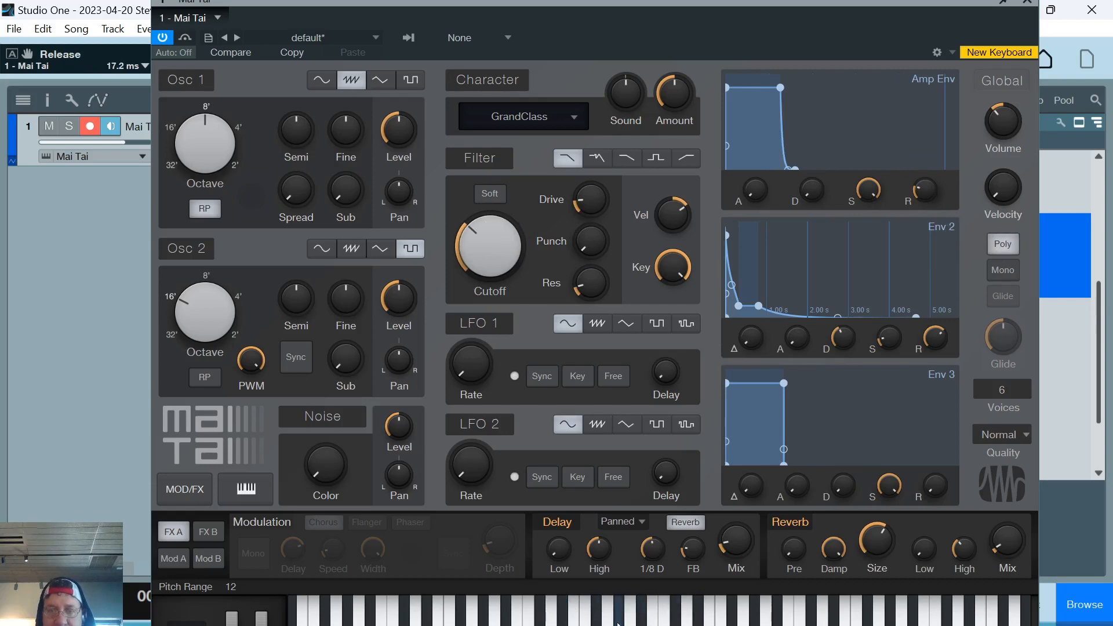
{"action": "left_click", "coordinate": [1031, 5]}
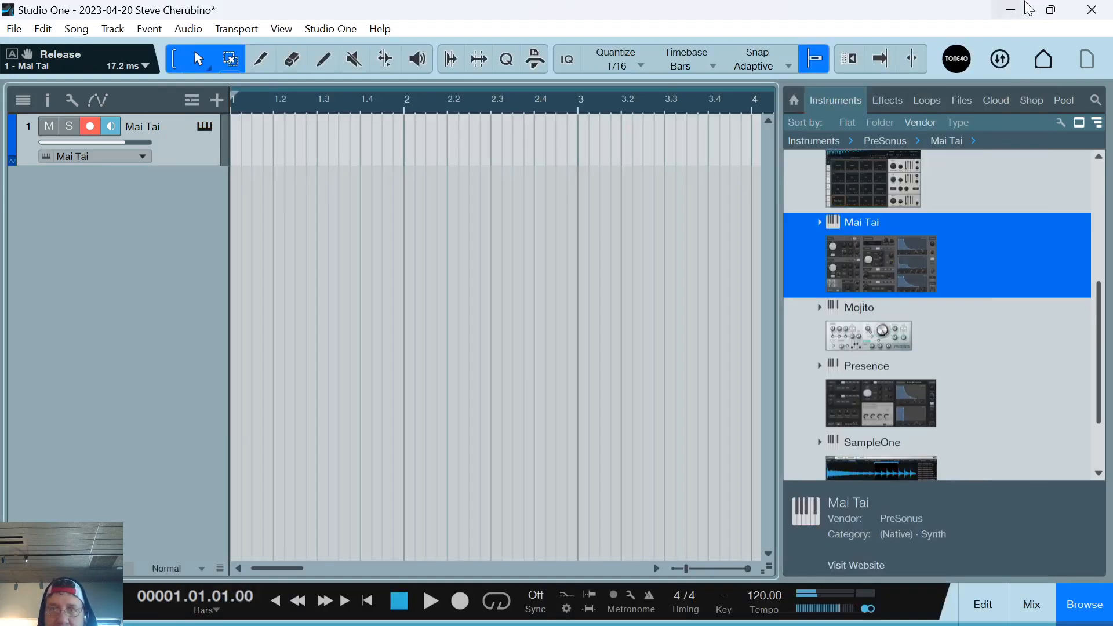
Create a one-bar part on the Mai Tai track and add sixteenth A2 notes at 1.1.1 and 1.1.3, playing them back.
{"action": "double_click", "coordinate": [256, 156]}
{"action": "double_click", "coordinate": [257, 156]}
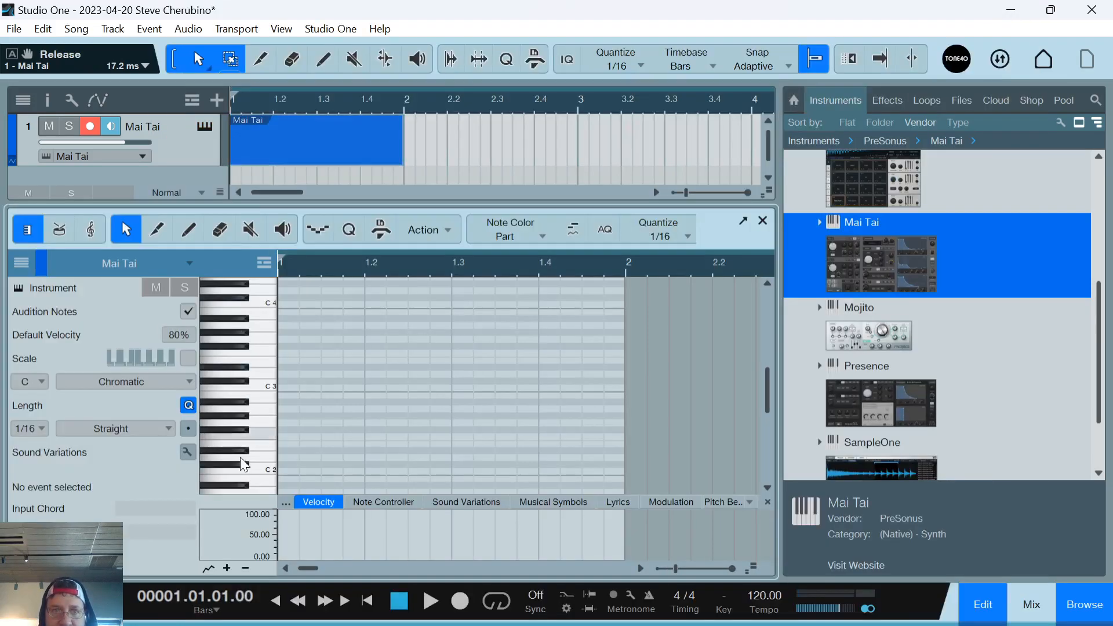
{"action": "left_click", "coordinate": [289, 412]}
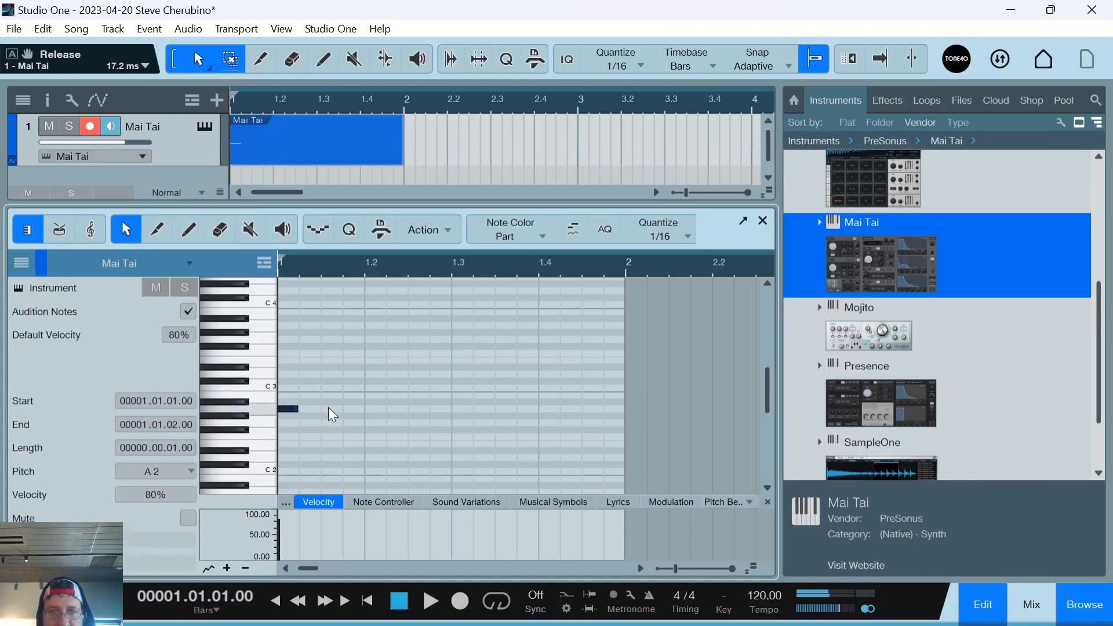
{"action": "left_click", "coordinate": [331, 410]}
{"action": "key", "text": "space"}
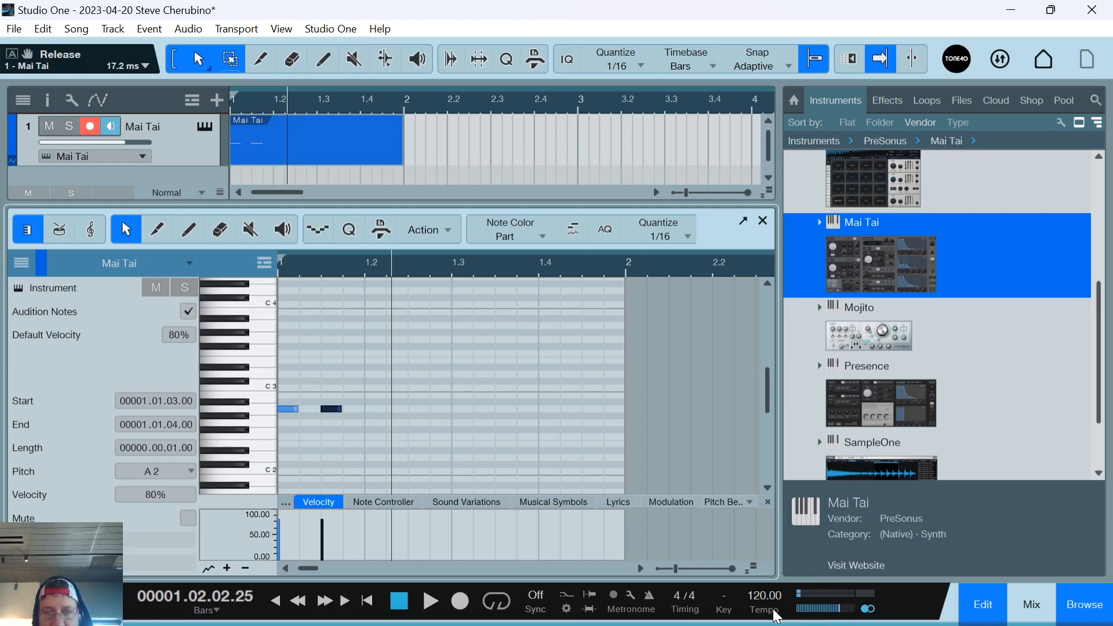
Set the tempo to 138 and add sixteenth A2 notes at 1.2.2, 1.2.4, 1.3.4 and 1.4.2, playing back the pattern.
{"action": "scroll", "coordinate": [777, 616], "scroll_direction": "up", "scroll_amount": 18}
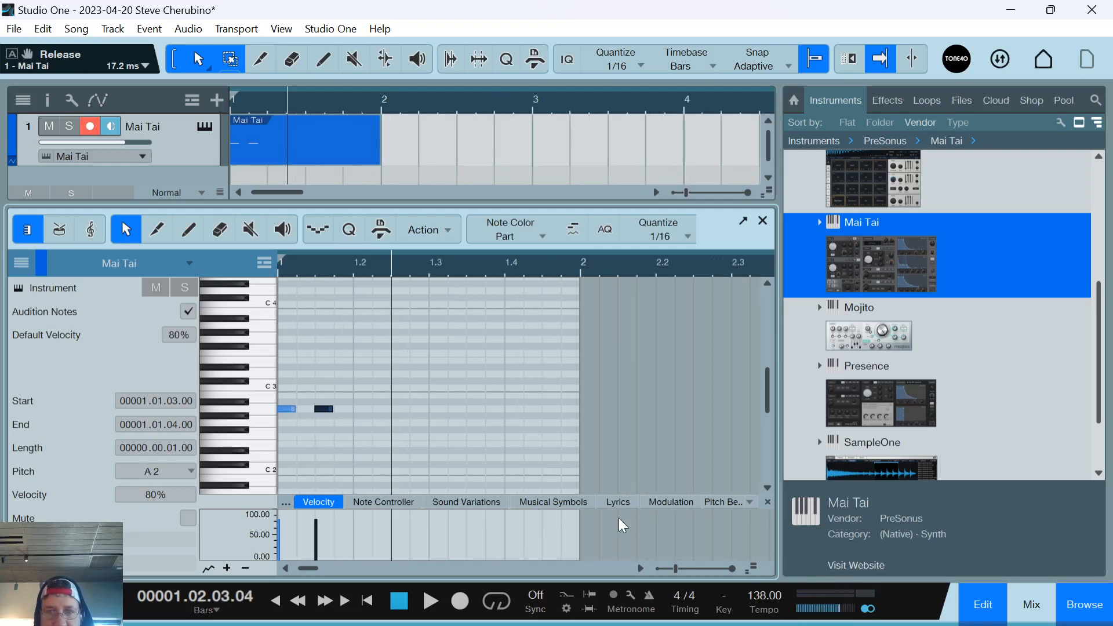
{"action": "double_click", "coordinate": [386, 408]}
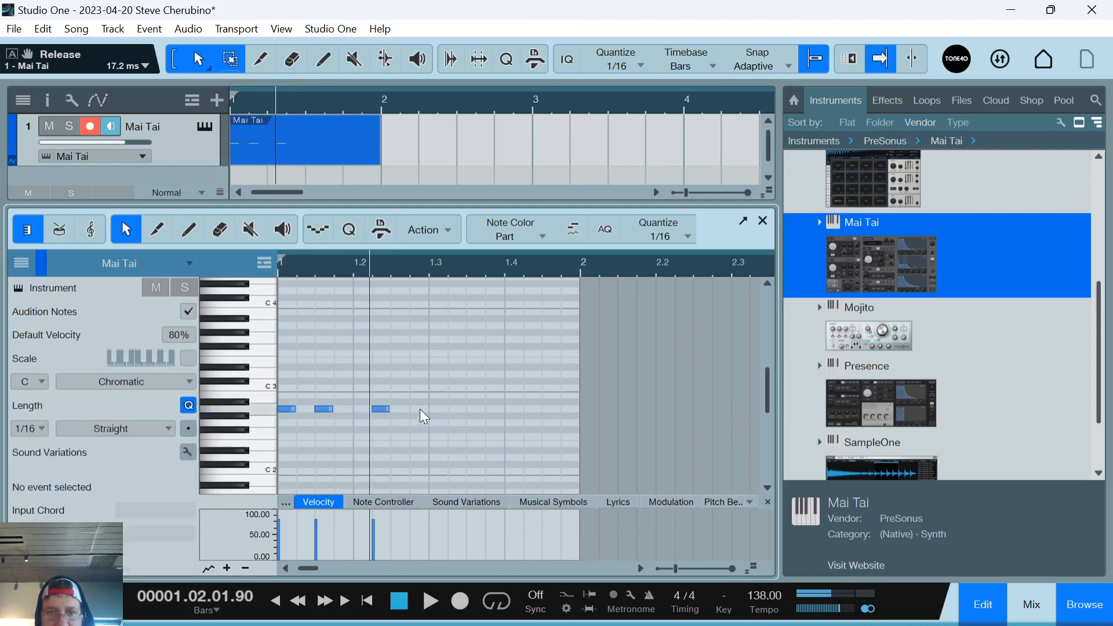
{"action": "double_click", "coordinate": [420, 409]}
{"action": "key", "text": "space"}
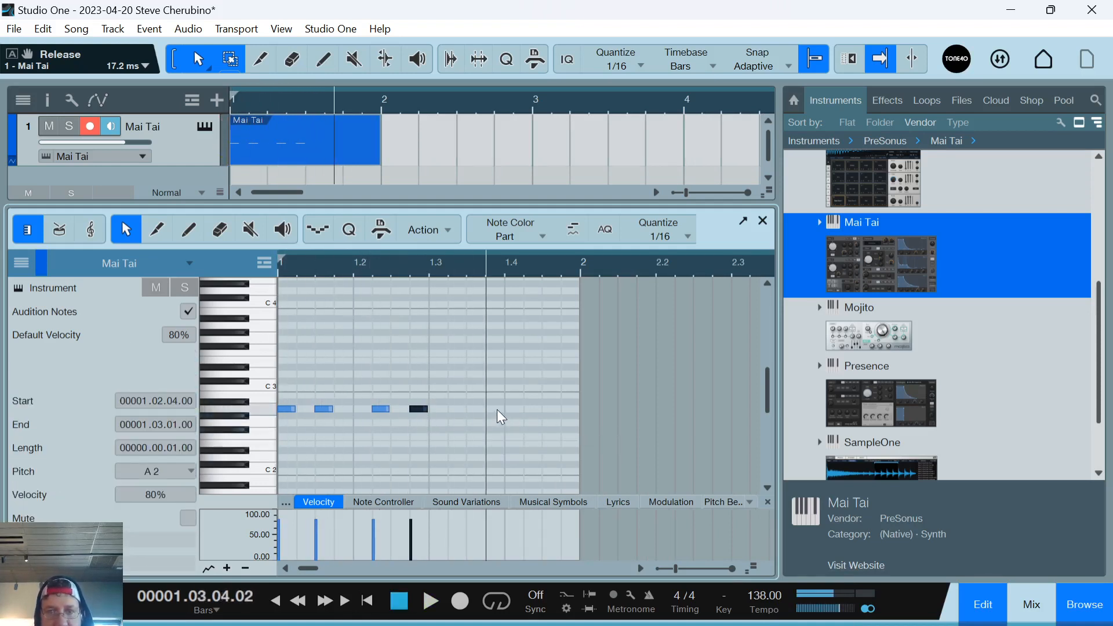
{"action": "double_click", "coordinate": [494, 409]}
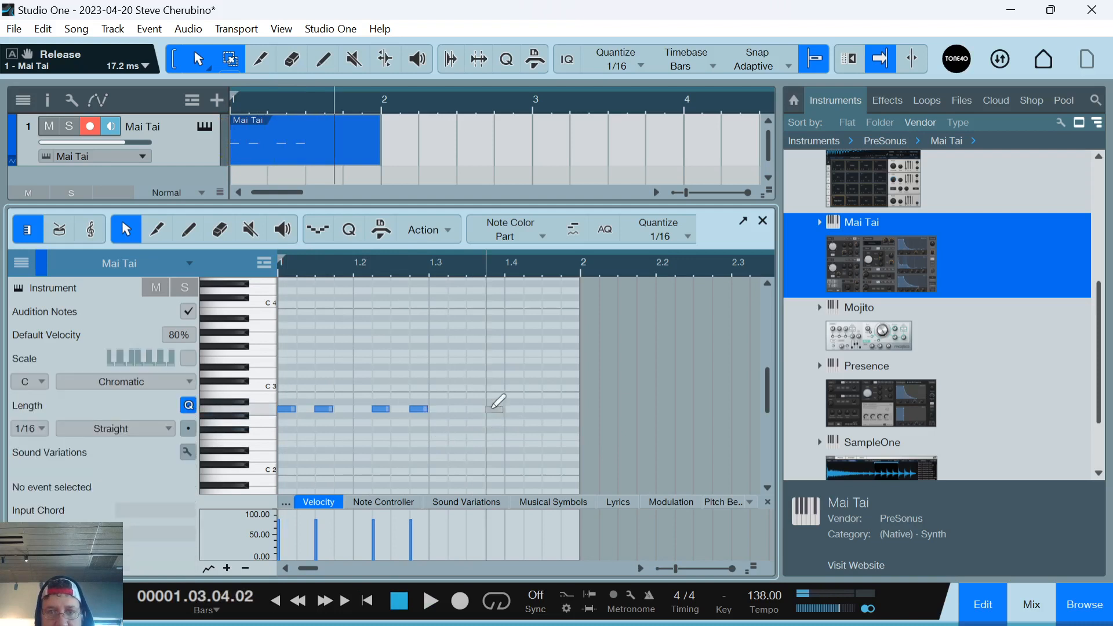
{"action": "double_click", "coordinate": [532, 409]}
{"action": "key", "text": "space"}
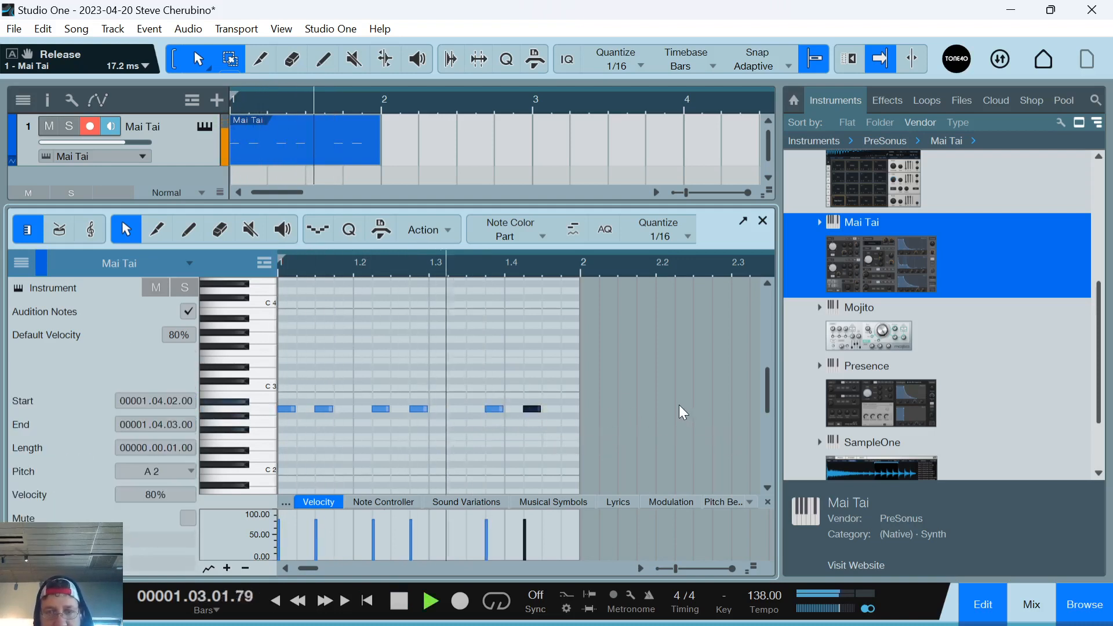
Move the last two A2 notes one sixteenth earlier, to 1.3.3 and 1.4.1, play the pattern and close the note editor.
{"action": "key", "text": "space"}
{"action": "left_click_drag", "start_coordinate": [468, 393], "coordinate": [480, 414]}
{"action": "key", "text": "space"}
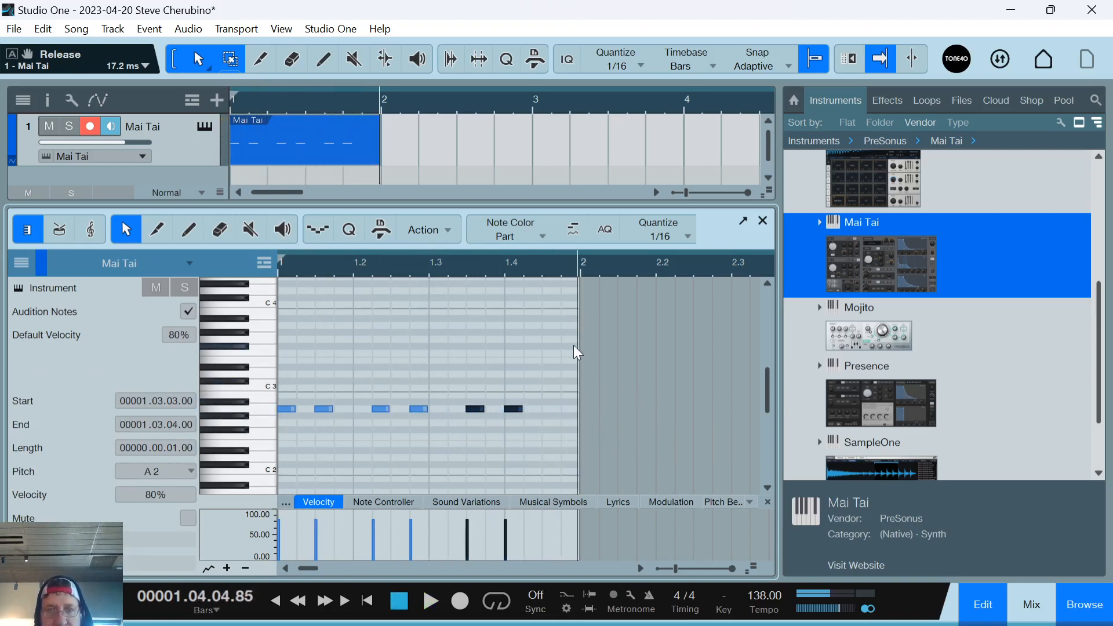
{"action": "left_click", "coordinate": [765, 222]}
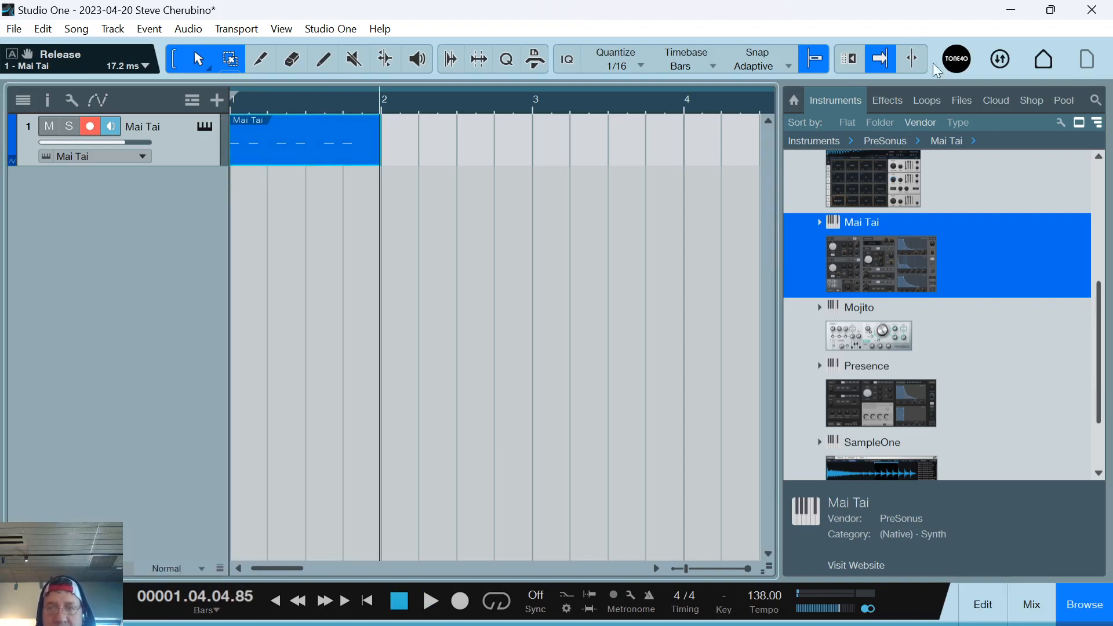
Audition the 10 Kick and 01 Demo Mix loops in the 05 072 A#maj folder of the Golden Hour sound set.
{"action": "left_click", "coordinate": [962, 101]}
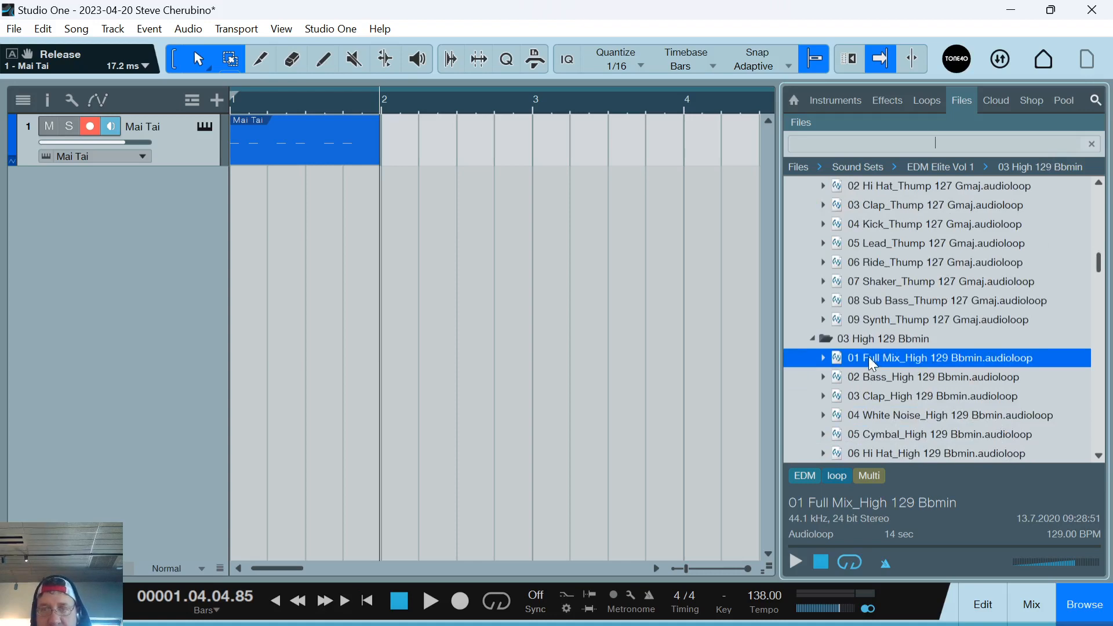
{"action": "scroll", "coordinate": [879, 365], "scroll_direction": "down", "scroll_amount": 5}
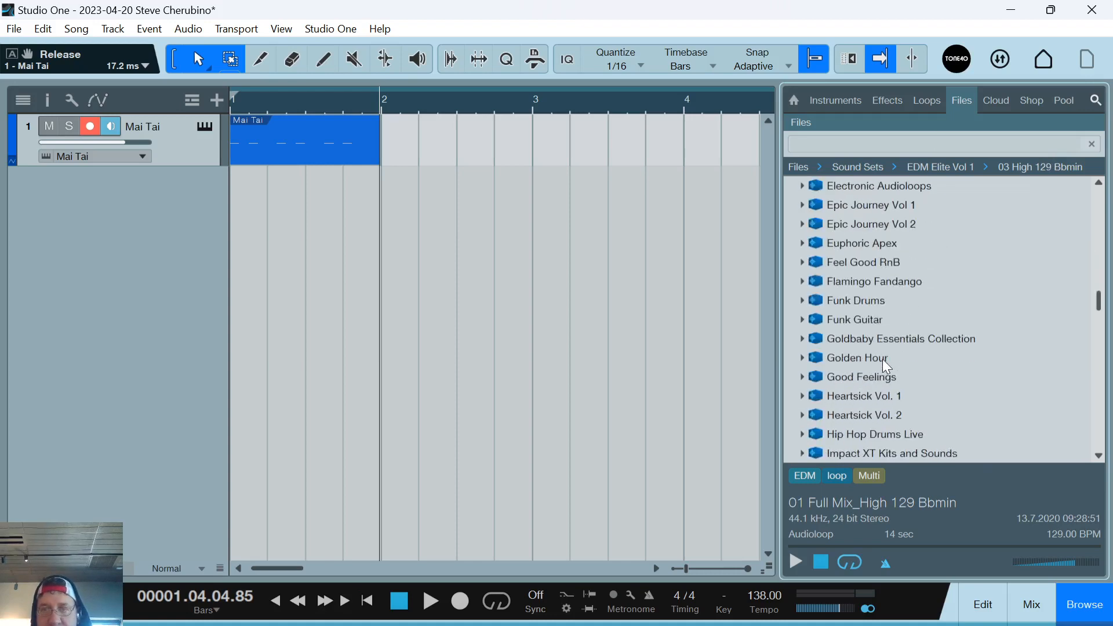
{"action": "left_click", "coordinate": [812, 361]}
{"action": "left_click", "coordinate": [820, 398]}
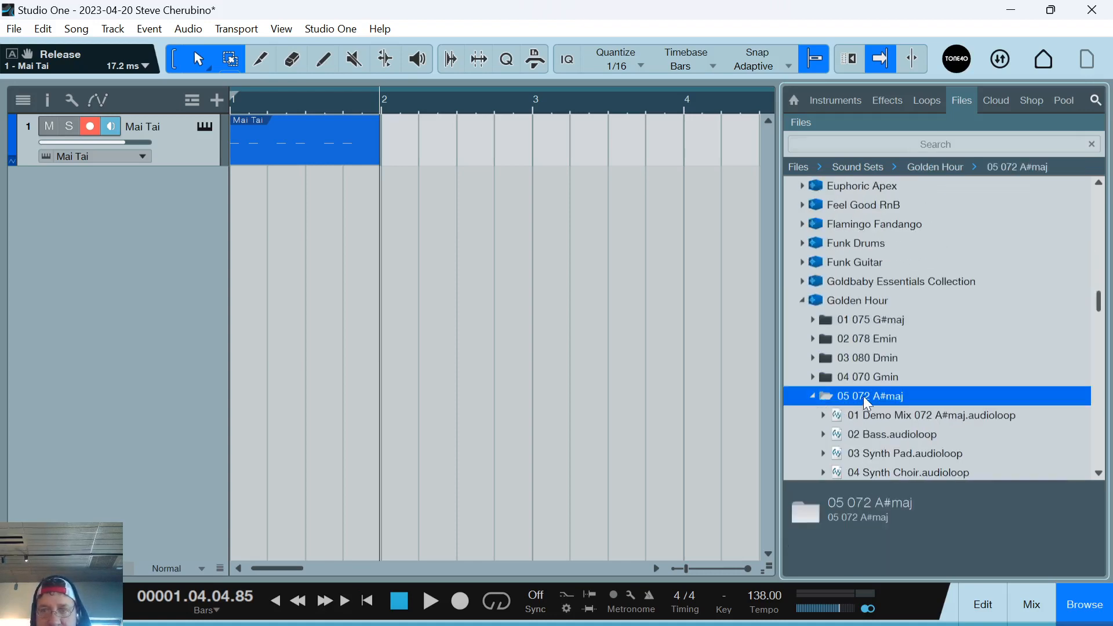
{"action": "scroll", "coordinate": [896, 377], "scroll_direction": "down", "scroll_amount": 1}
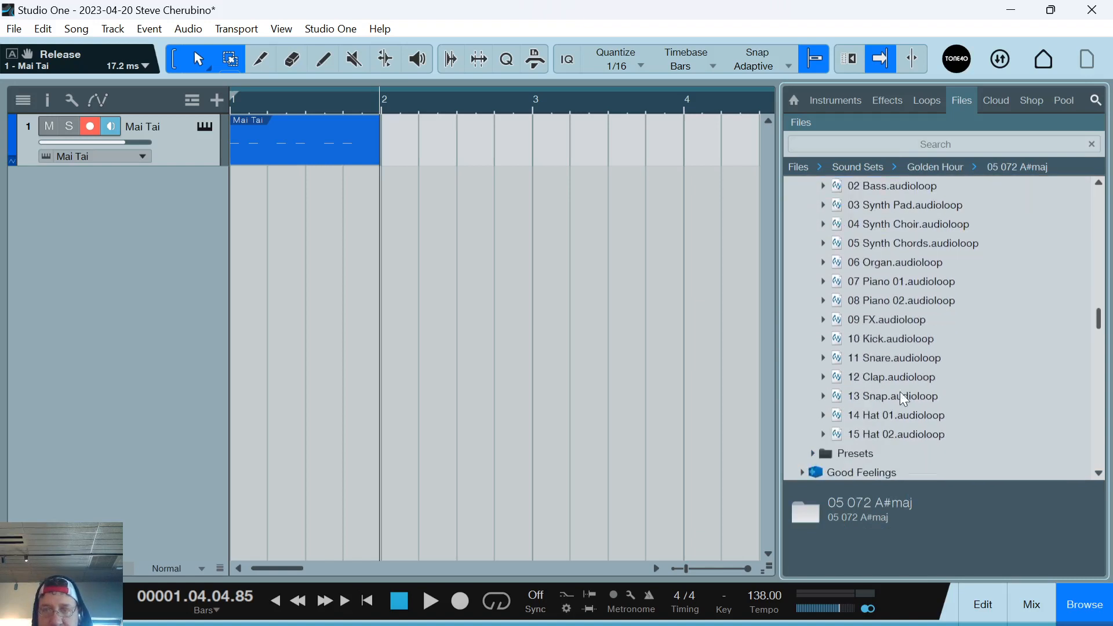
{"action": "left_click", "coordinate": [884, 341]}
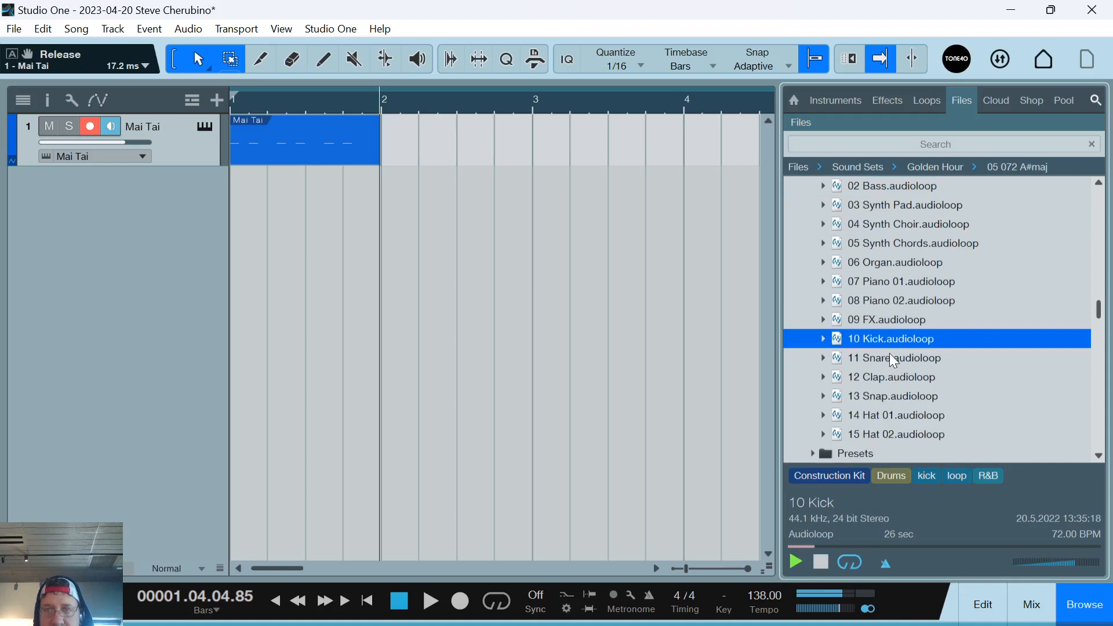
{"action": "scroll", "coordinate": [886, 328], "scroll_direction": "up", "scroll_amount": 2}
{"action": "left_click", "coordinate": [893, 266]}
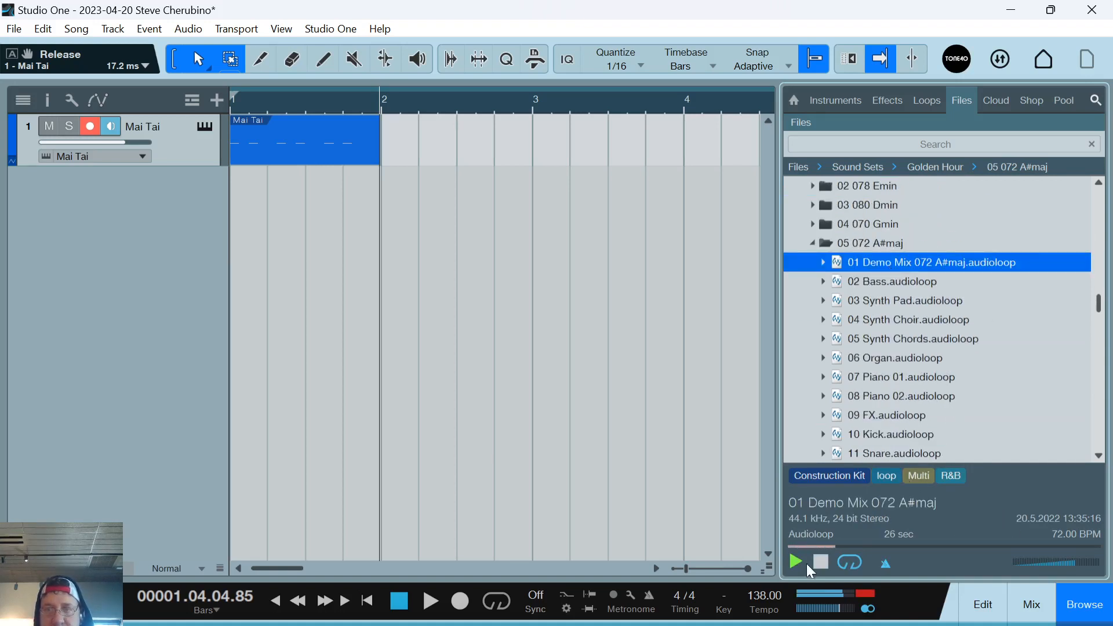
{"action": "left_click", "coordinate": [637, 606]}
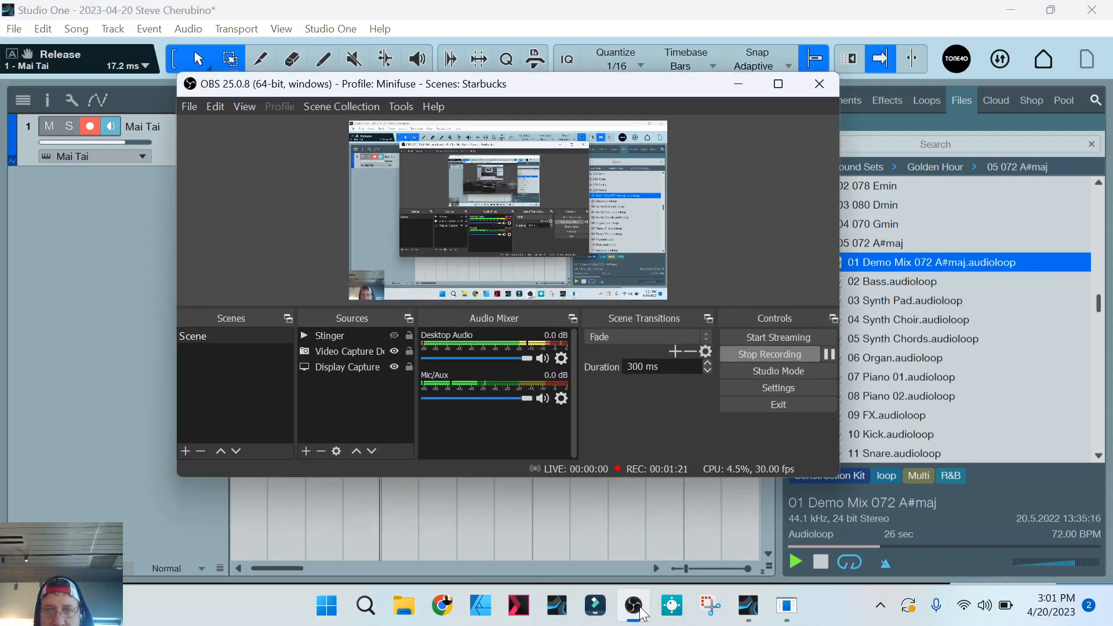
{"action": "left_click", "coordinate": [637, 606]}
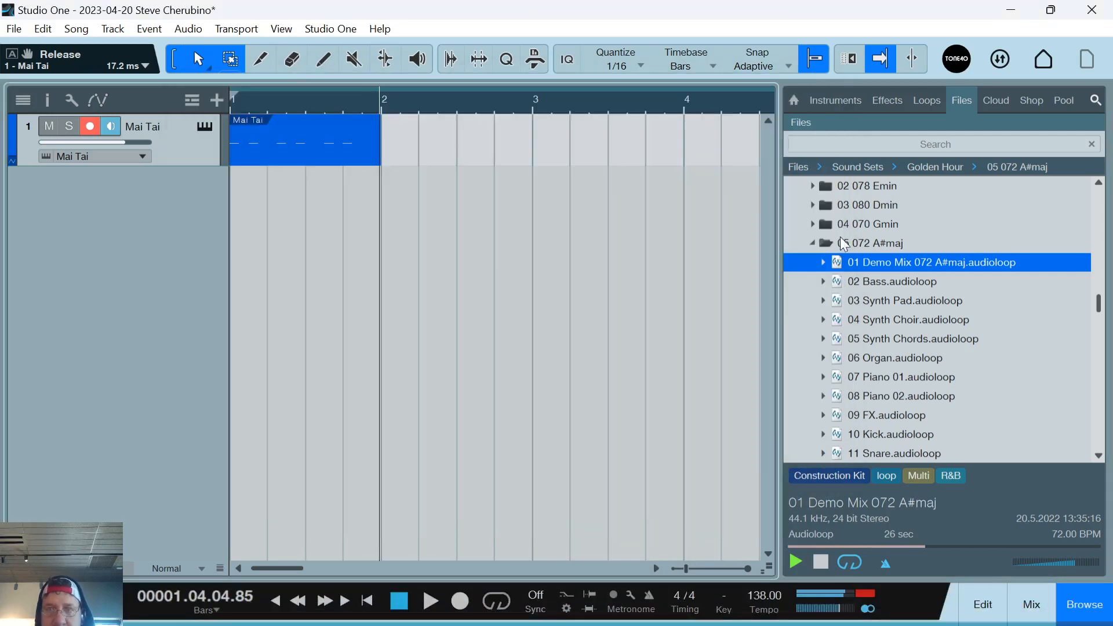
Audition the Drum Mix loops in the 01 102 E and 02 145 Amin folders of the Good Feelings sound set.
{"action": "left_click", "coordinate": [813, 243]}
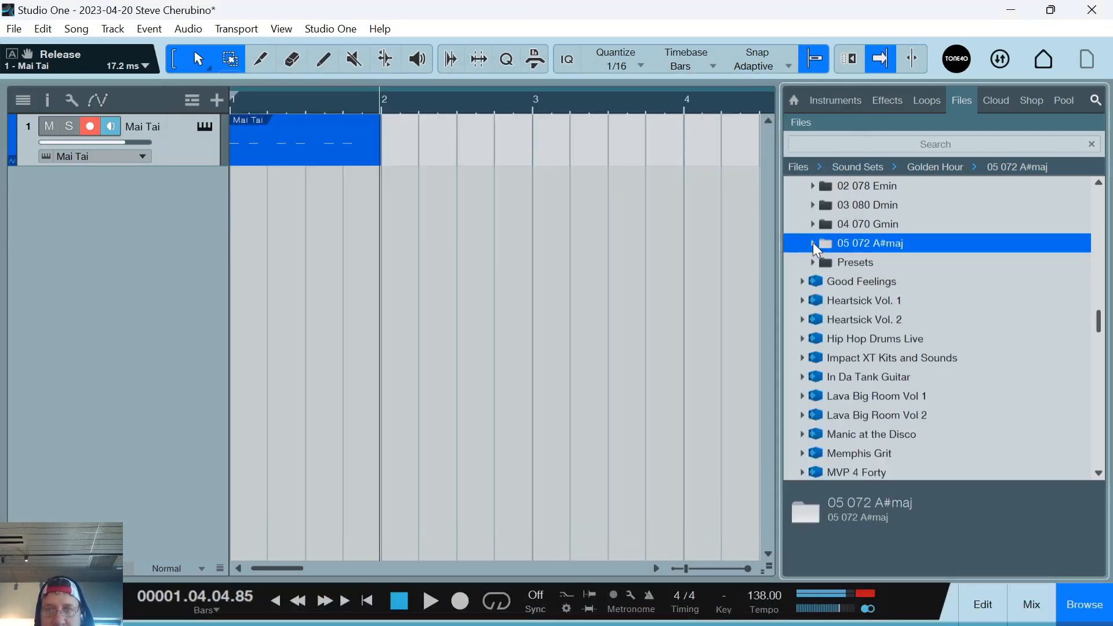
{"action": "left_click", "coordinate": [804, 283]}
{"action": "left_click", "coordinate": [814, 301]}
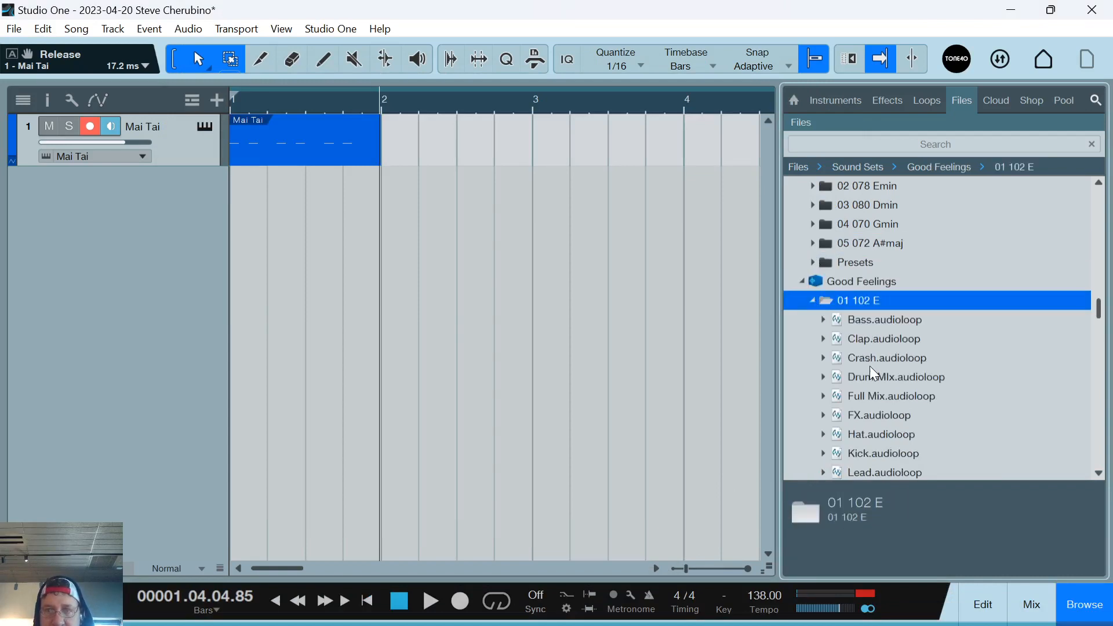
{"action": "left_click", "coordinate": [881, 380]}
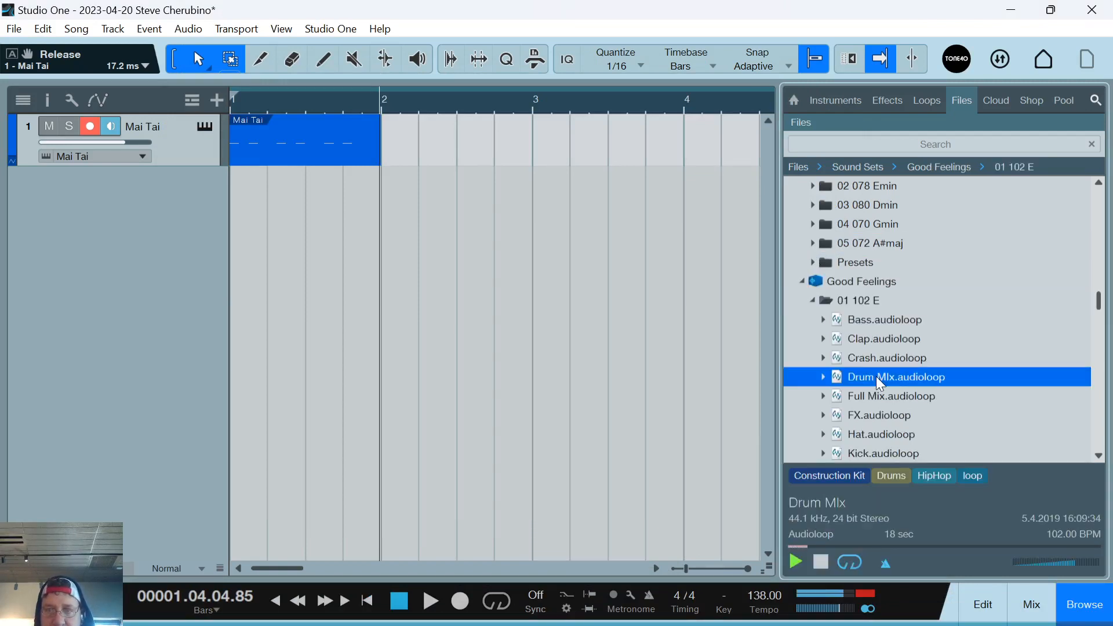
{"action": "left_click", "coordinate": [813, 301]}
{"action": "left_click", "coordinate": [816, 324]}
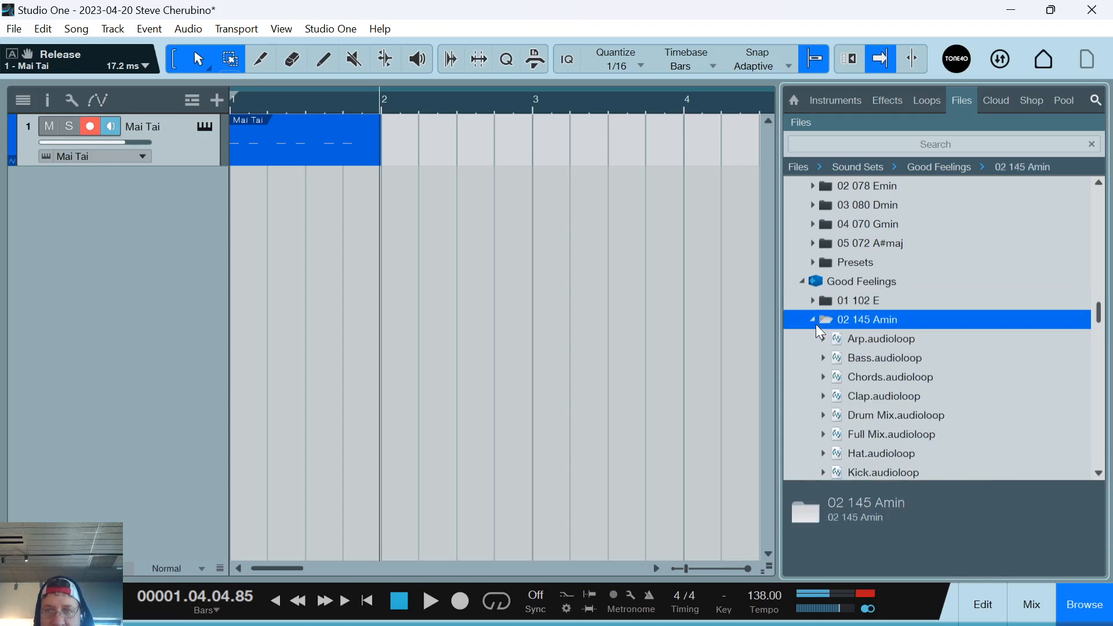
{"action": "left_click", "coordinate": [881, 417]}
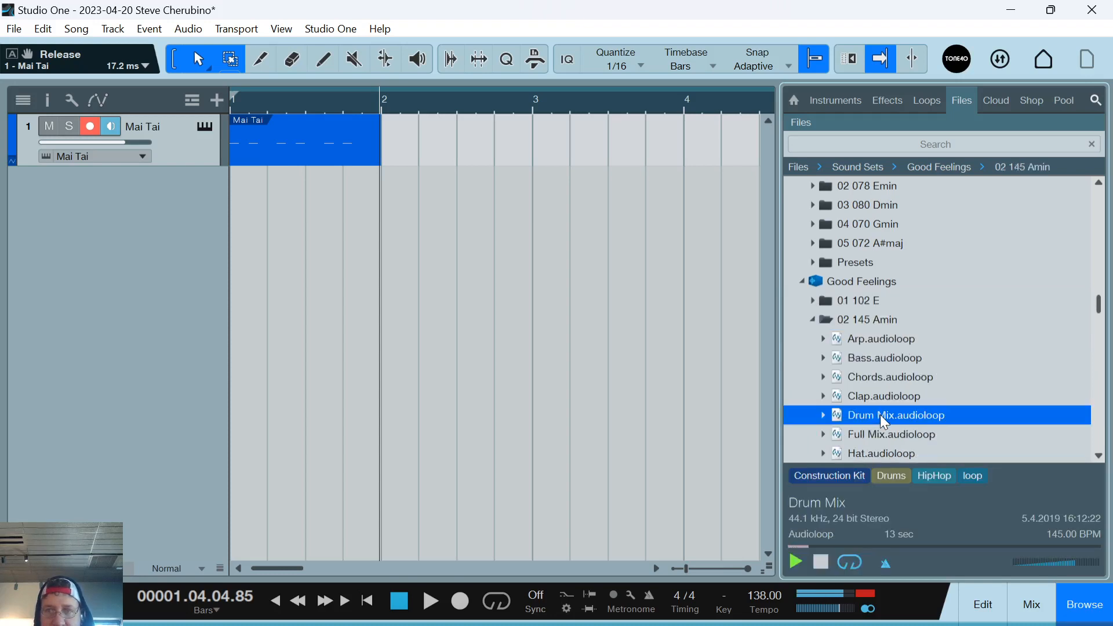
Place the 02 145 Amin Drum Mix loop at bar 1 on a new track and play it with the synth part.
{"action": "left_click_drag", "start_coordinate": [886, 422], "coordinate": [286, 214]}
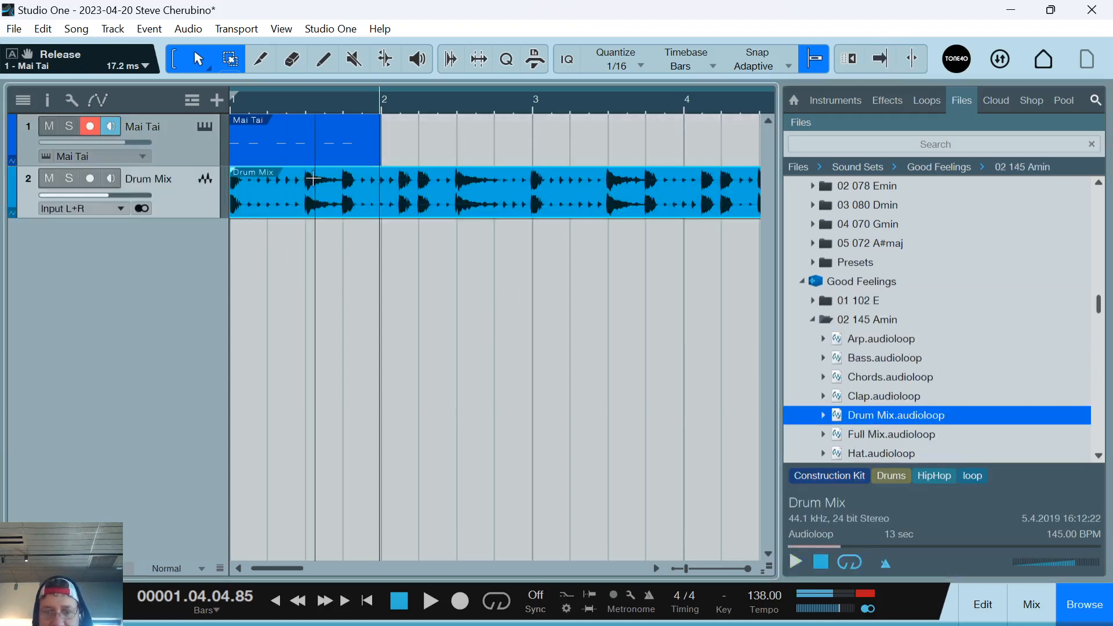
{"action": "key", "text": "comma"}
{"action": "key", "text": "space"}
{"action": "key", "text": "space"}
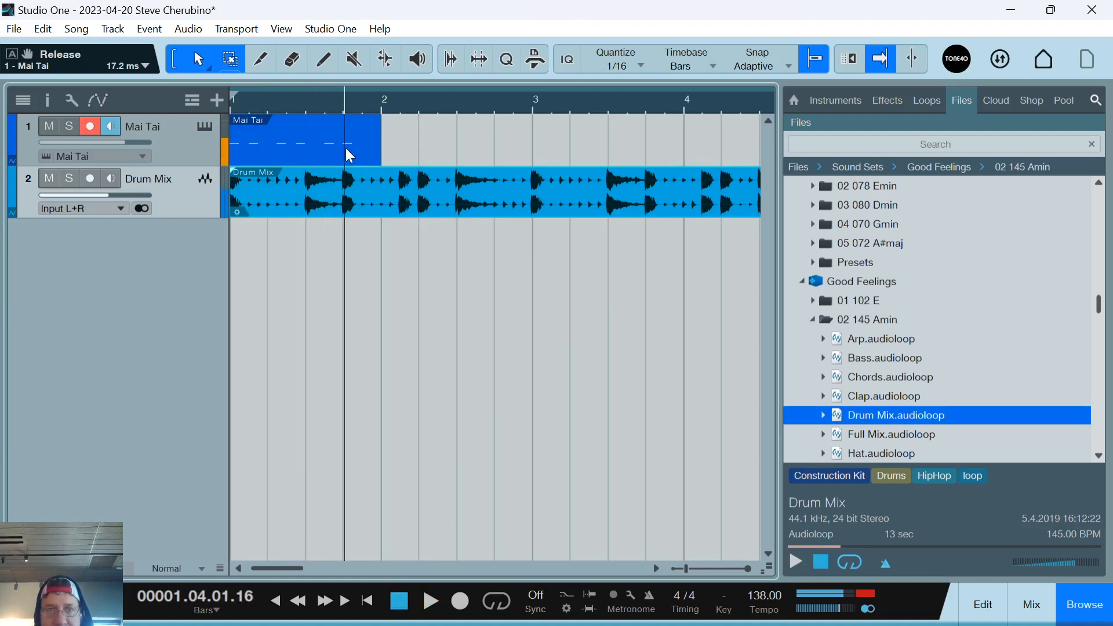
Move the last four notes of the Mai Tai part one sixteenth later, starting at 1.2.3, and play the pattern.
{"action": "double_click", "coordinate": [346, 149]}
{"action": "left_click_drag", "start_coordinate": [371, 371], "coordinate": [507, 448]}
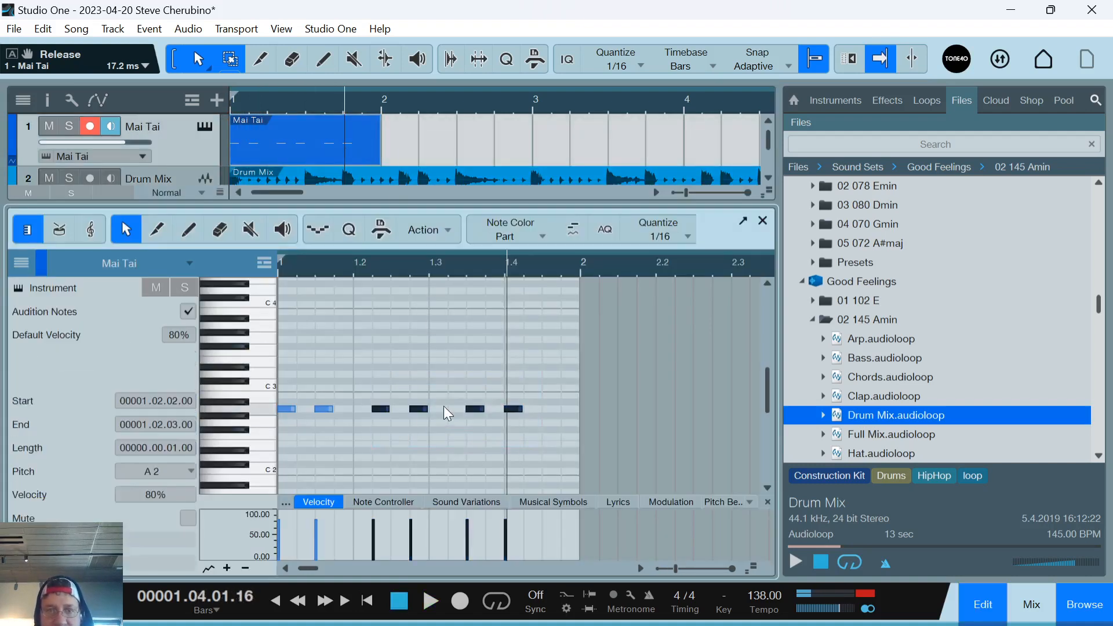
{"action": "left_click_drag", "start_coordinate": [386, 407], "coordinate": [401, 408]}
{"action": "key", "text": "space"}
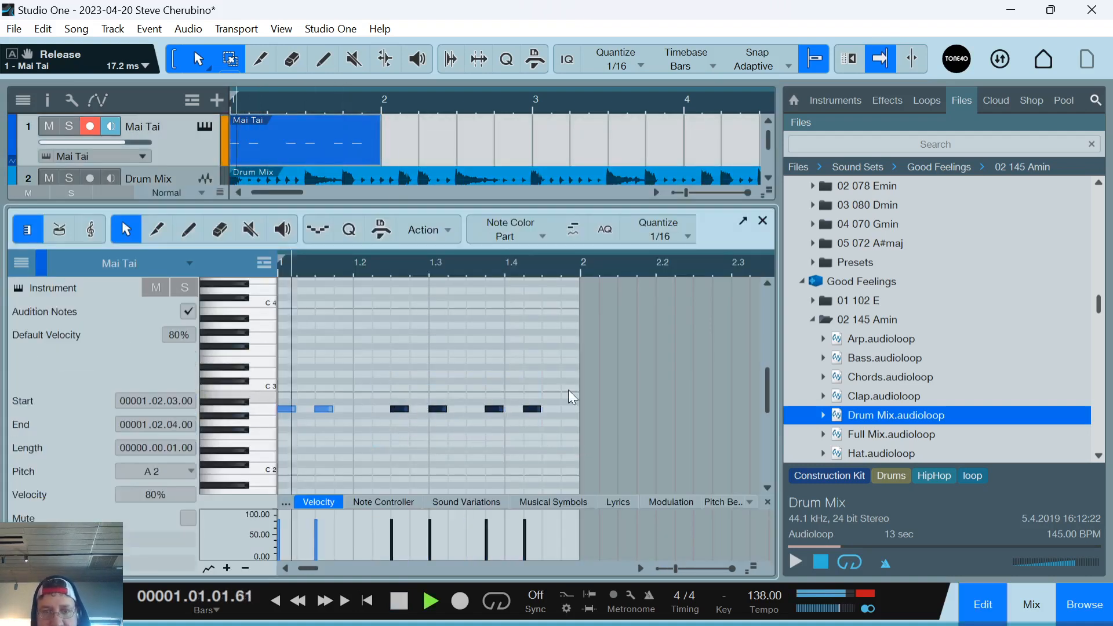
{"action": "key", "text": "space"}
Delete the last two notes of the Mai Tai part, close the note editor and lengthen the part to bar 3.
{"action": "left_click_drag", "start_coordinate": [487, 375], "coordinate": [574, 427]}
{"action": "key", "text": "Delete"}
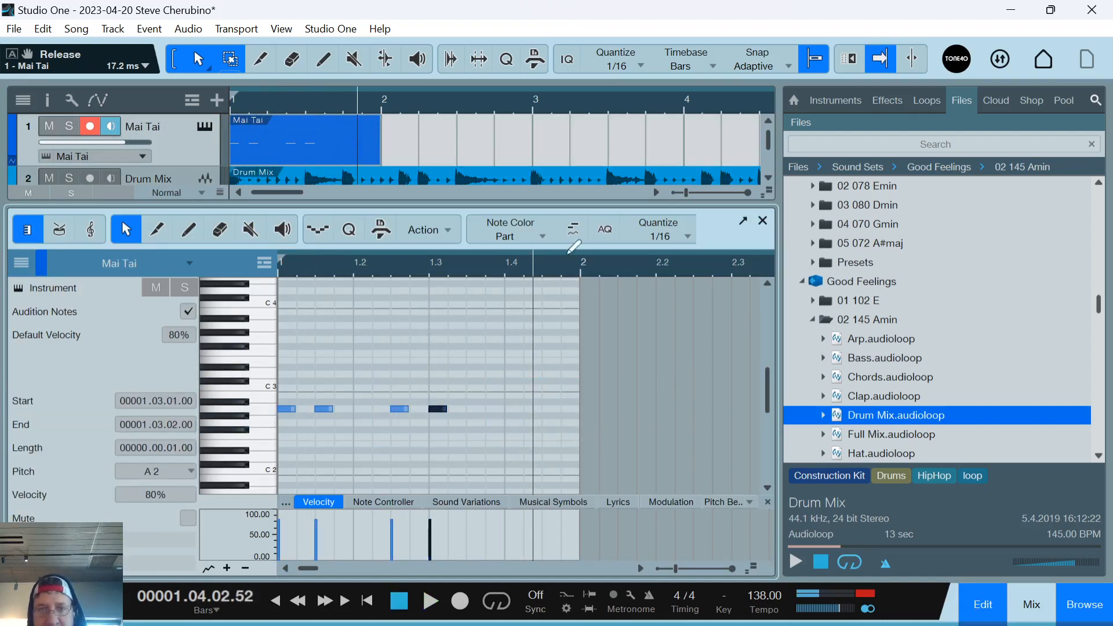
{"action": "left_click", "coordinate": [764, 222]}
{"action": "left_click_drag", "start_coordinate": [382, 154], "coordinate": [534, 146]}
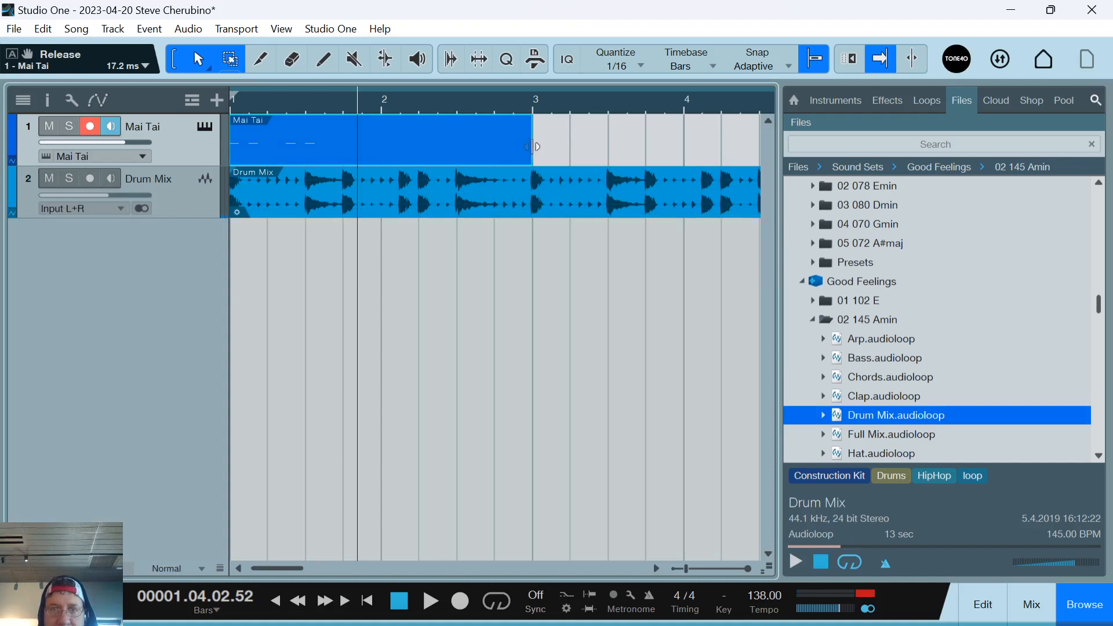
Undo the accidental split of the Mai Tai part, open its notes and add sixteenth A2 notes at 1.4.1 and 1.4.3.
{"action": "double_click", "coordinate": [485, 134]}
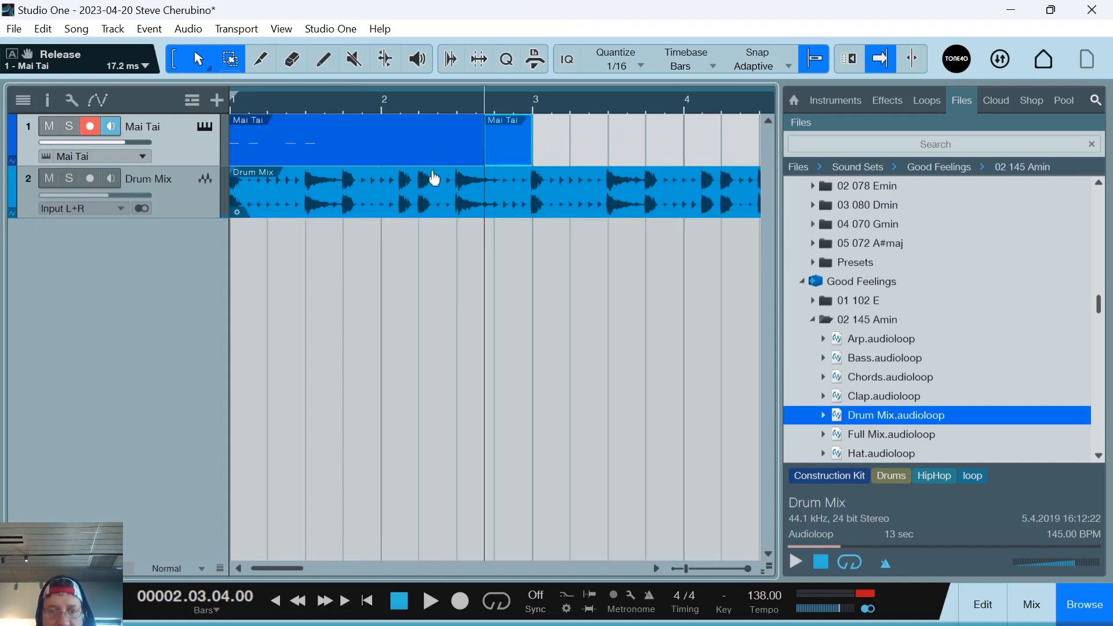
{"action": "key", "text": "ctrl+z"}
{"action": "double_click", "coordinate": [400, 155]}
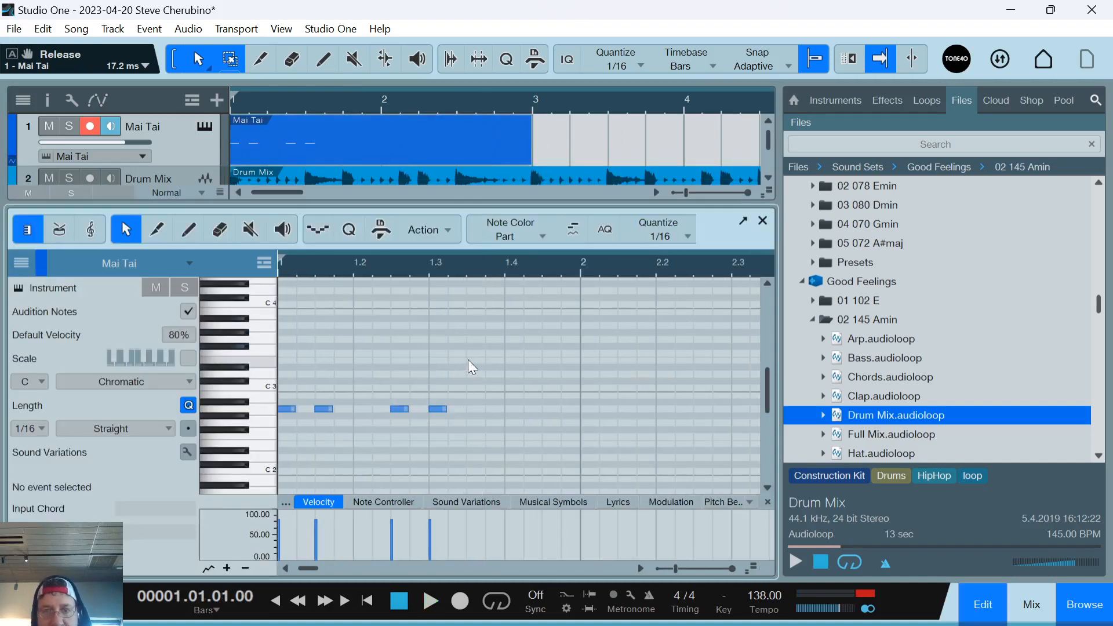
{"action": "key", "text": "space"}
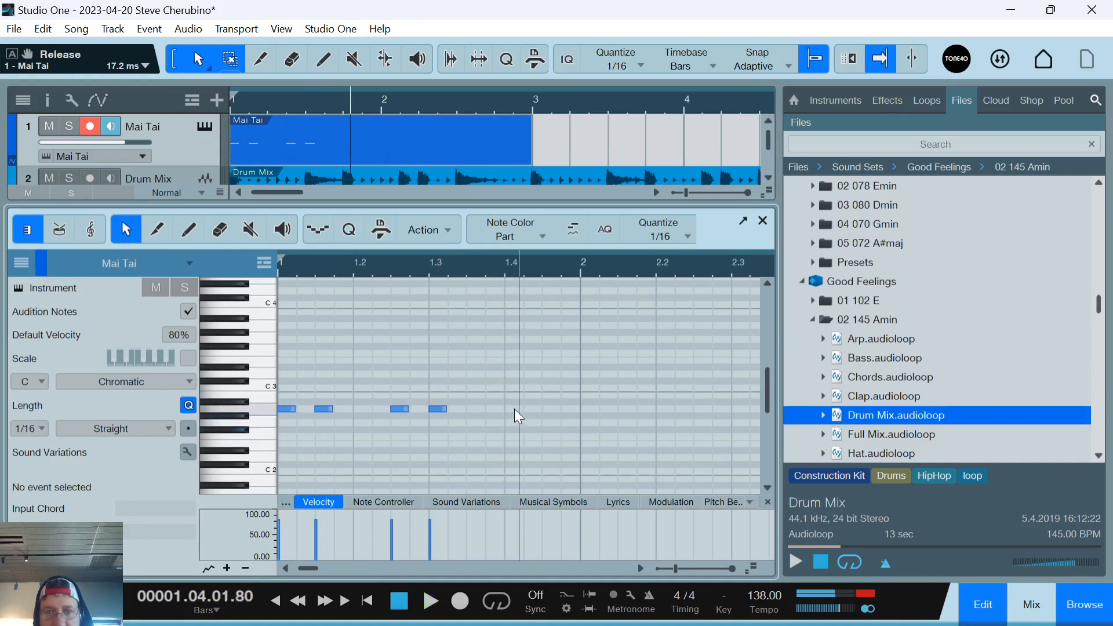
{"action": "left_click", "coordinate": [514, 409]}
{"action": "left_click", "coordinate": [549, 410]}
{"action": "key", "text": "space"}
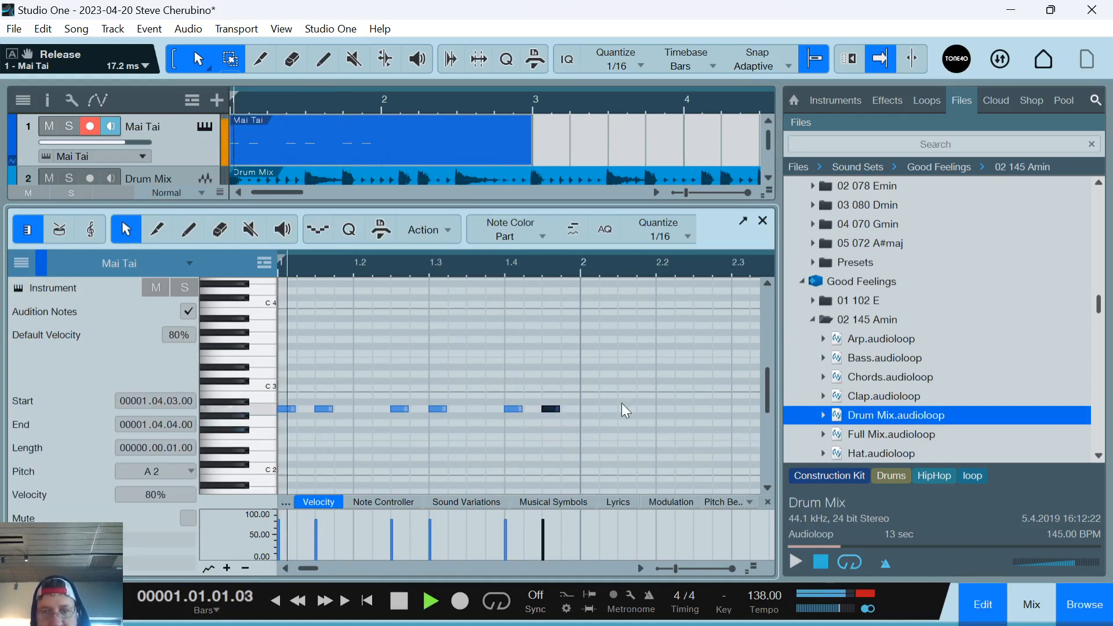
Add sixteenth A2 notes at 2.1.3 and 2.2.1 in the Mai Tai part and play the pattern.
{"action": "key", "text": "space"}
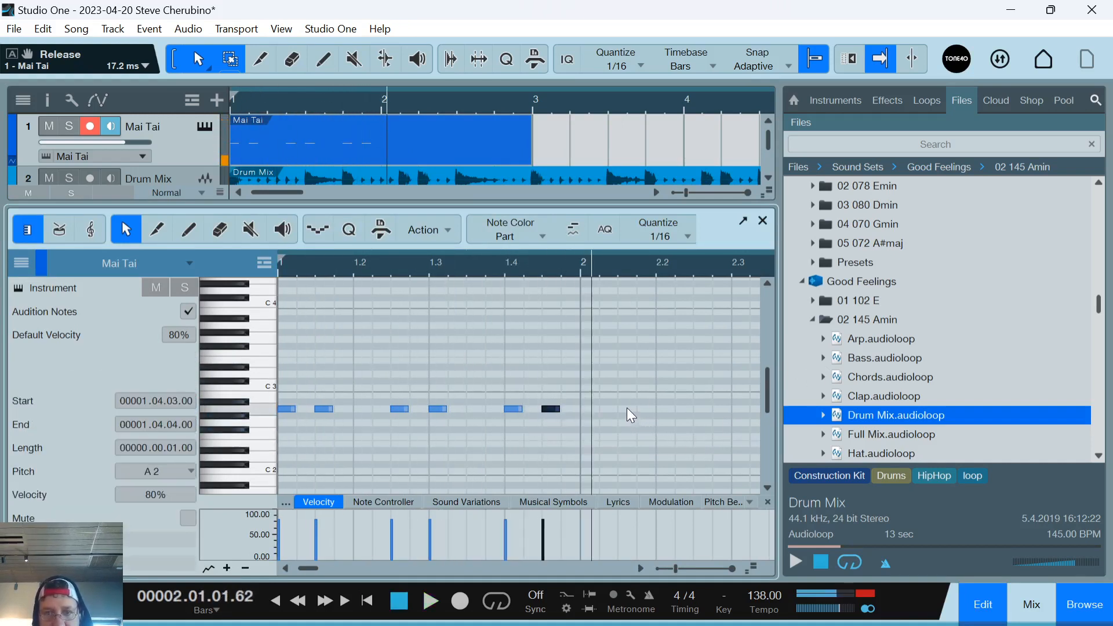
{"action": "left_click", "coordinate": [627, 409]}
{"action": "left_click", "coordinate": [664, 408]}
{"action": "key", "text": "space"}
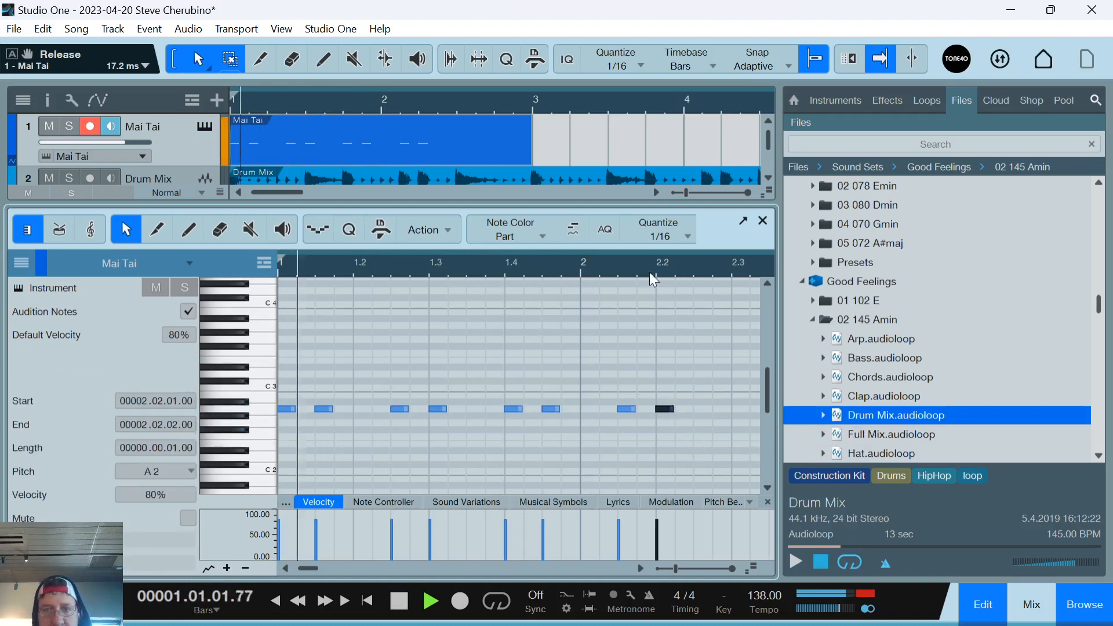
Stop playback and add three sixteenth G2 notes to the Mai Tai part at 2.3.1, 2.3.3 and 2.4.1.
{"action": "left_click_drag", "start_coordinate": [631, 265], "coordinate": [596, 248]}
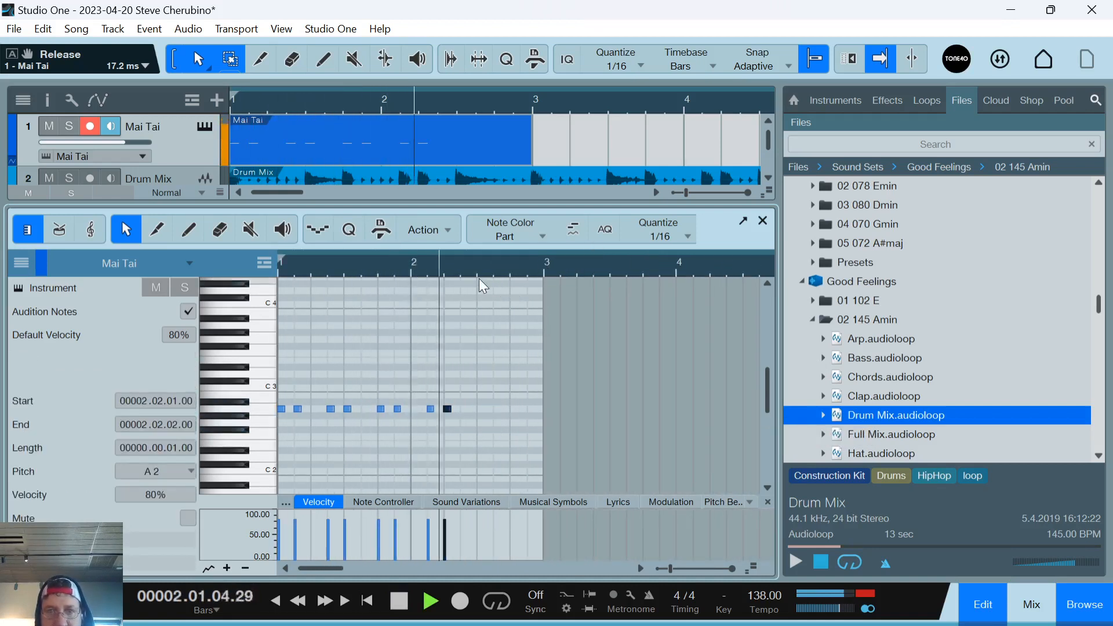
{"action": "key", "text": "space"}
{"action": "left_click_drag", "start_coordinate": [490, 271], "coordinate": [503, 378]}
{"action": "left_click", "coordinate": [487, 423]}
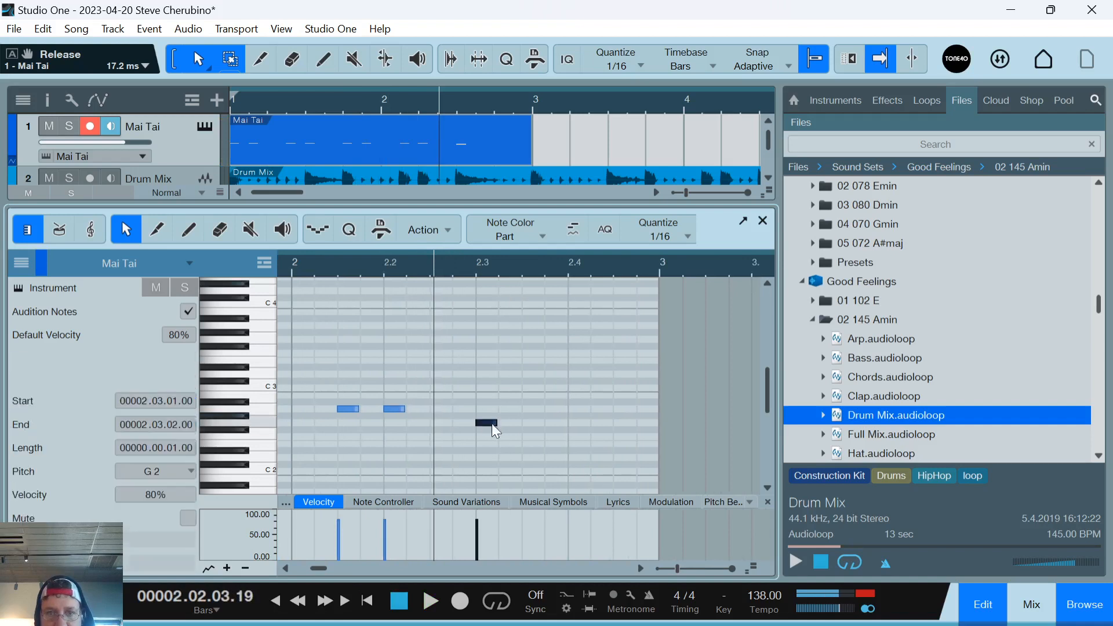
{"action": "left_click", "coordinate": [533, 423]}
{"action": "left_click", "coordinate": [578, 423]}
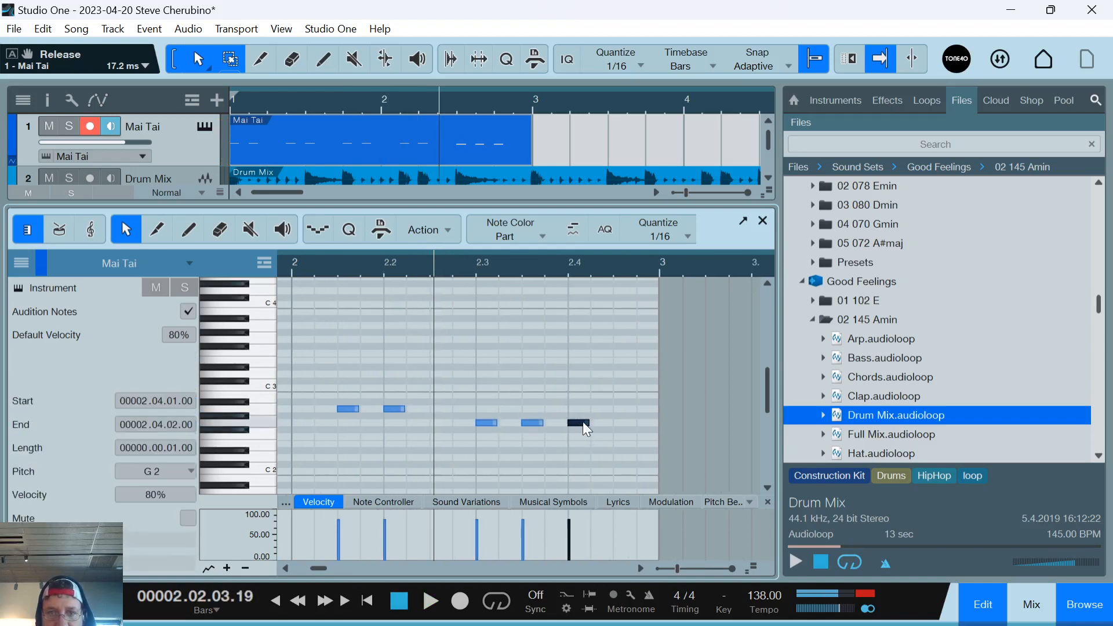
Add a sixteenth A2 note at 2.4.3 and play the whole Mai Tai pattern from the start.
{"action": "double_click", "coordinate": [620, 409]}
{"action": "key", "text": "comma"}
{"action": "key", "text": "space"}
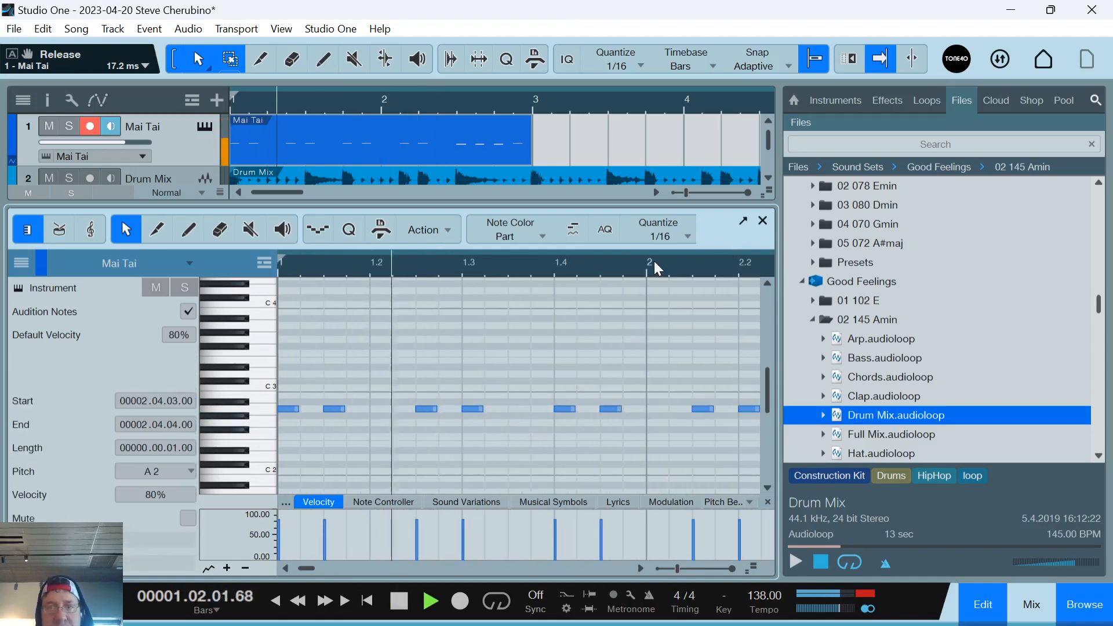
{"action": "left_click_drag", "start_coordinate": [652, 262], "coordinate": [542, 233]}
{"action": "left_click_drag", "start_coordinate": [433, 267], "coordinate": [464, 283]}
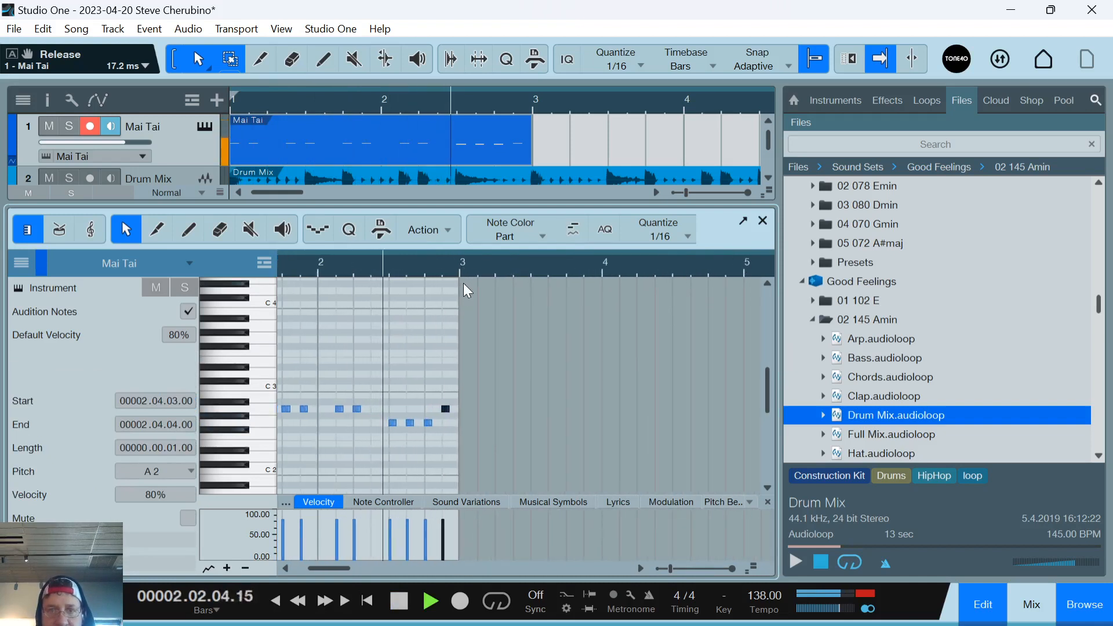
{"action": "key", "text": "space"}
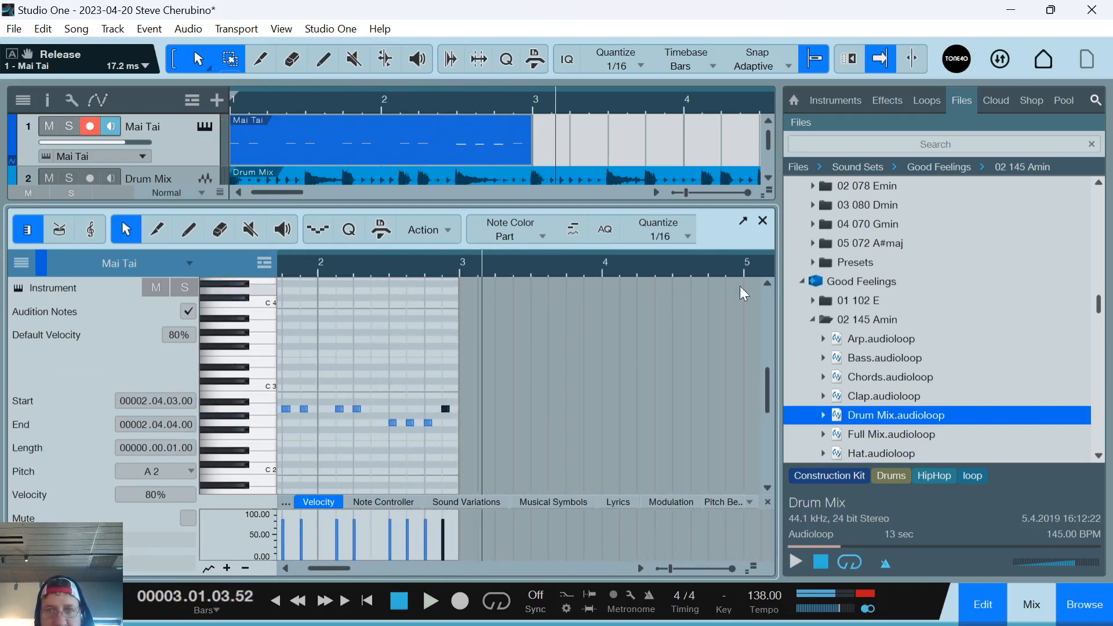
Close the note editor, loop the Mai Tai part from bar 1 to bar 3 and play it from the start.
{"action": "left_click", "coordinate": [764, 223]}
{"action": "key", "text": "p"}
{"action": "key", "text": "slash"}
{"action": "key", "text": "comma"}
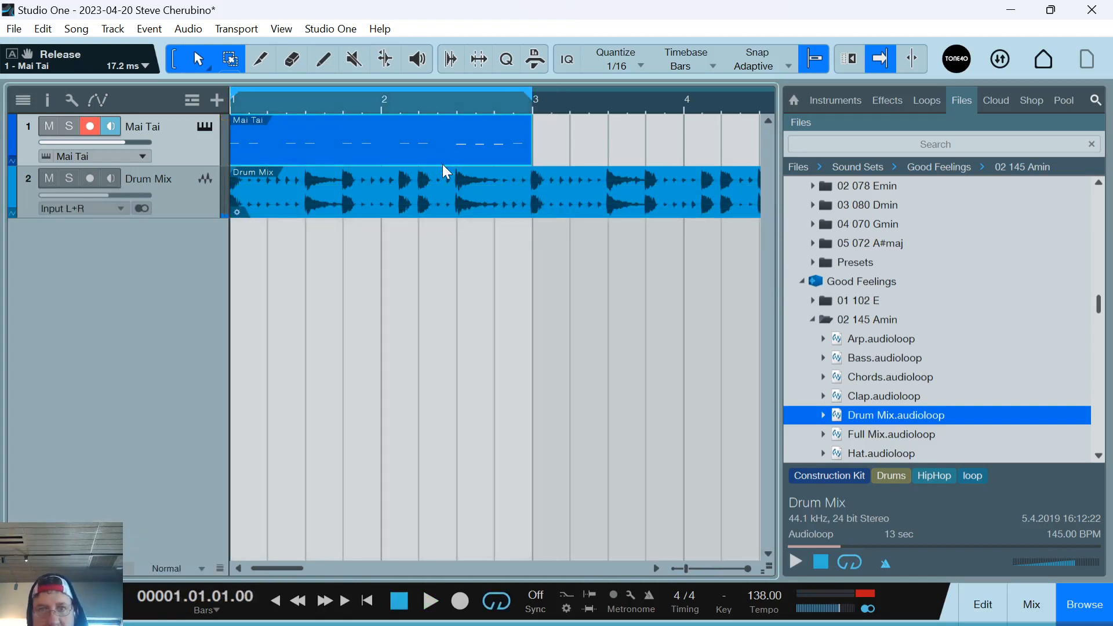
{"action": "key", "text": "space"}
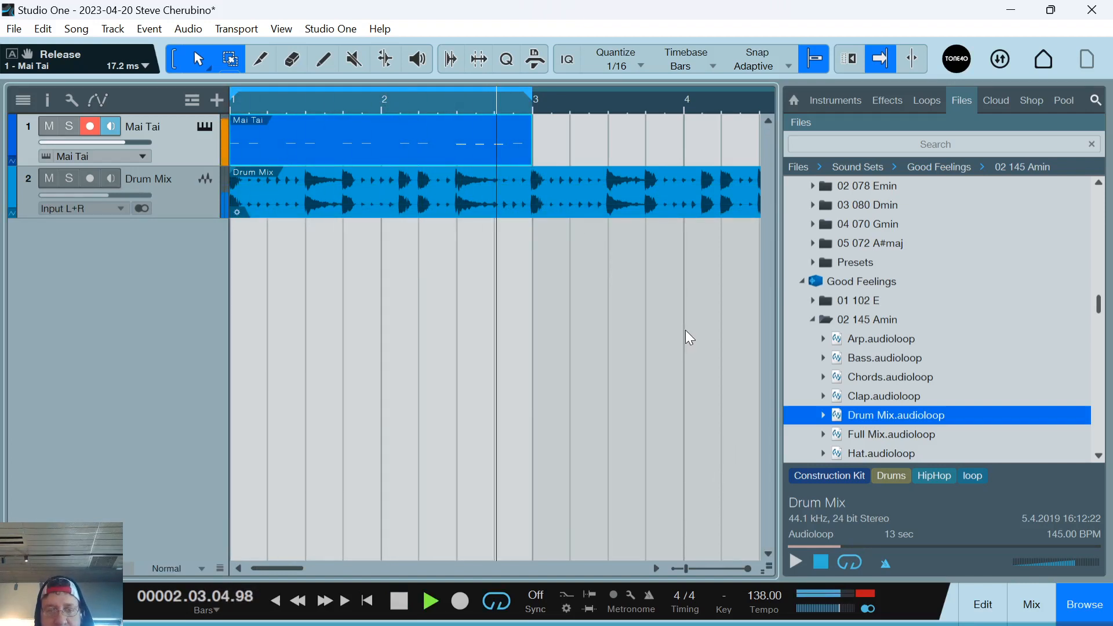
Show the mixer, reset the clip indicator on the Main channel and stop playback.
{"action": "key", "text": "F3"}
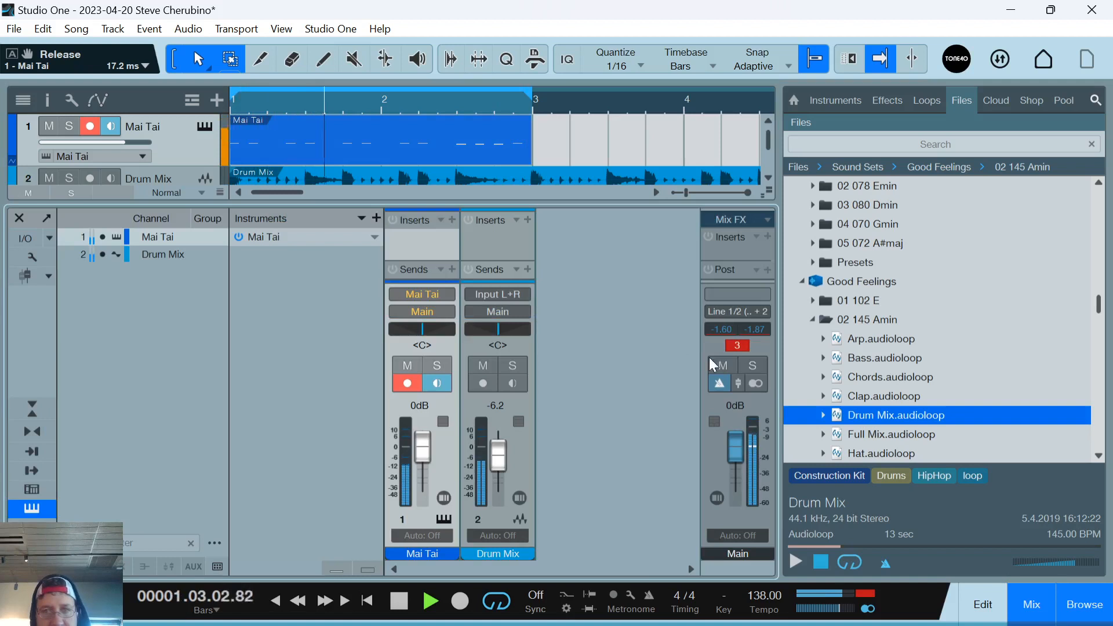
{"action": "left_click", "coordinate": [738, 346]}
{"action": "key", "text": "space"}
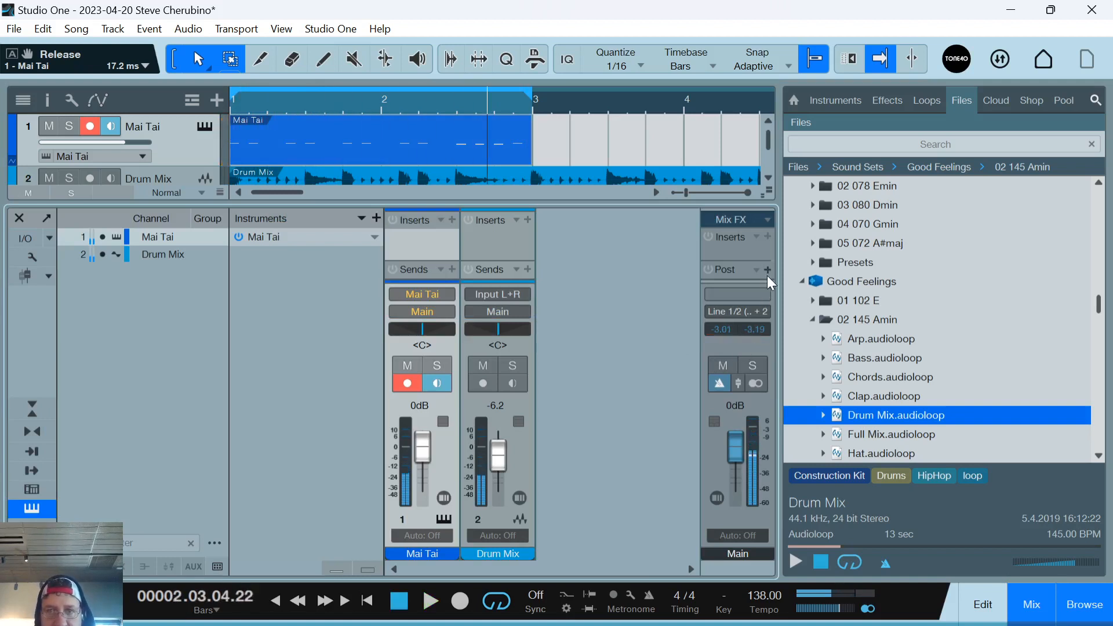
Add the Limiter plug-in to the Main channel's Post effects and close its window.
{"action": "left_click", "coordinate": [768, 271]}
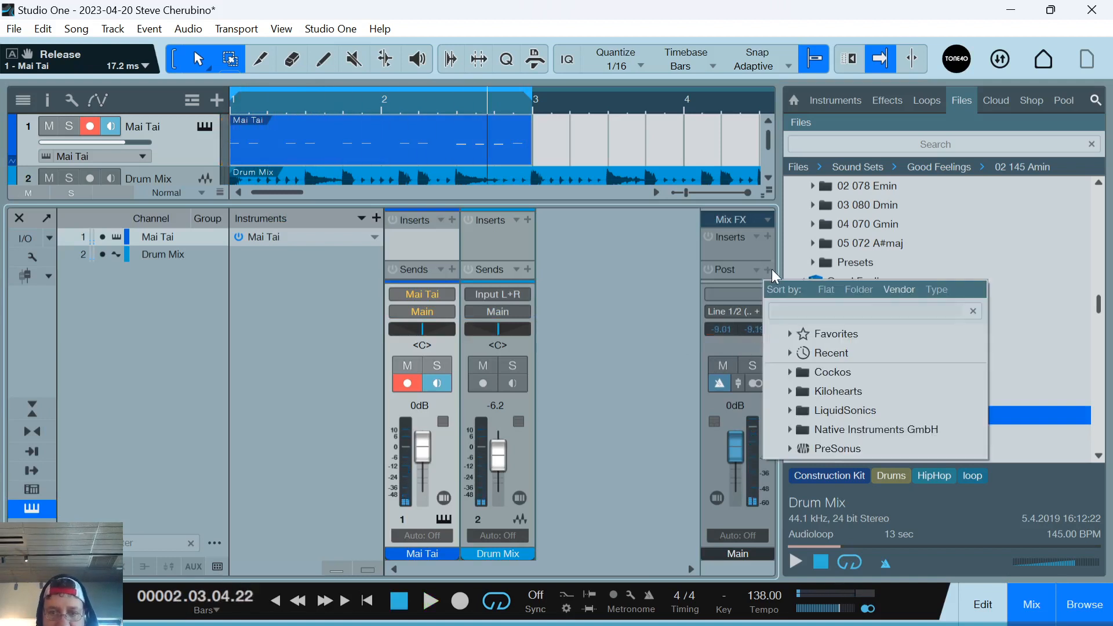
{"action": "type", "text": "limter"}
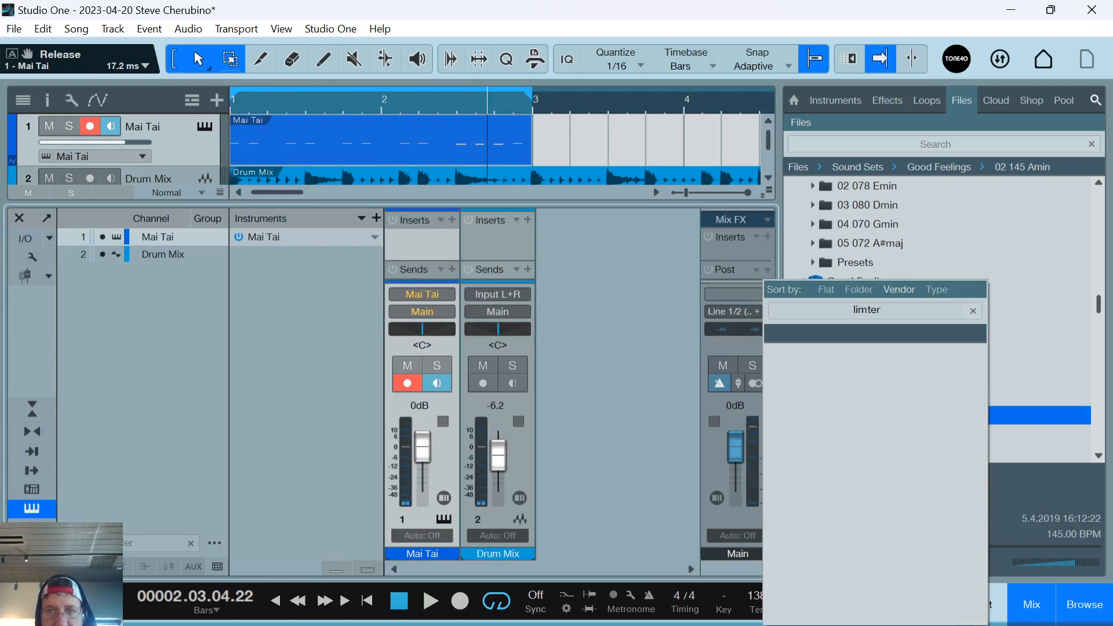
{"action": "key", "text": "BackSpace"}
{"action": "key", "text": "BackSpace"}
{"action": "key", "text": "BackSpace"}
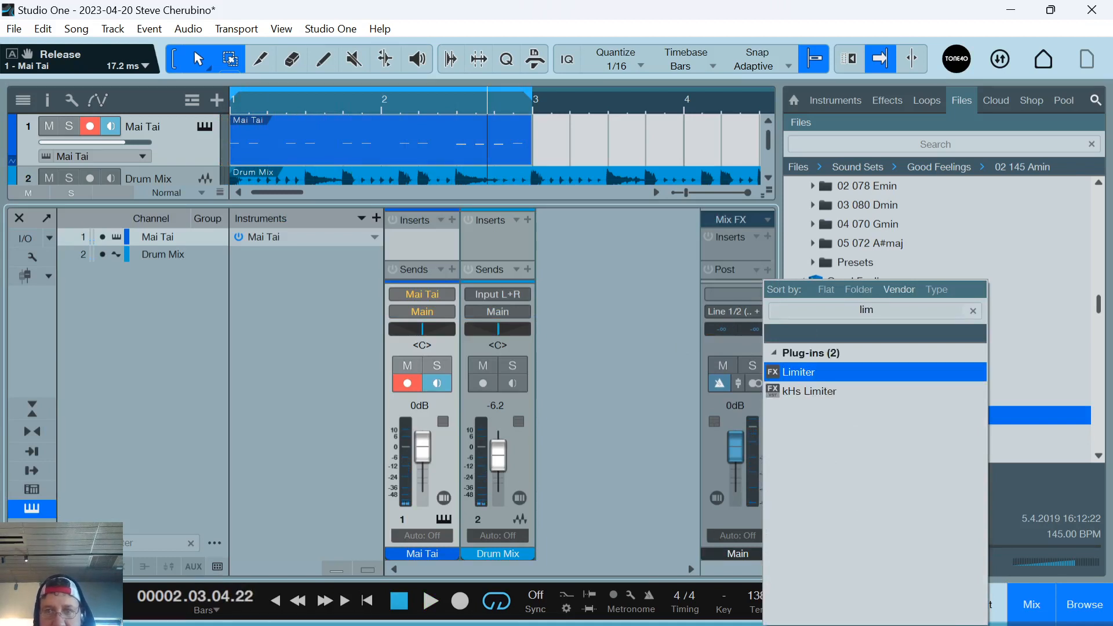
{"action": "double_click", "coordinate": [794, 371]}
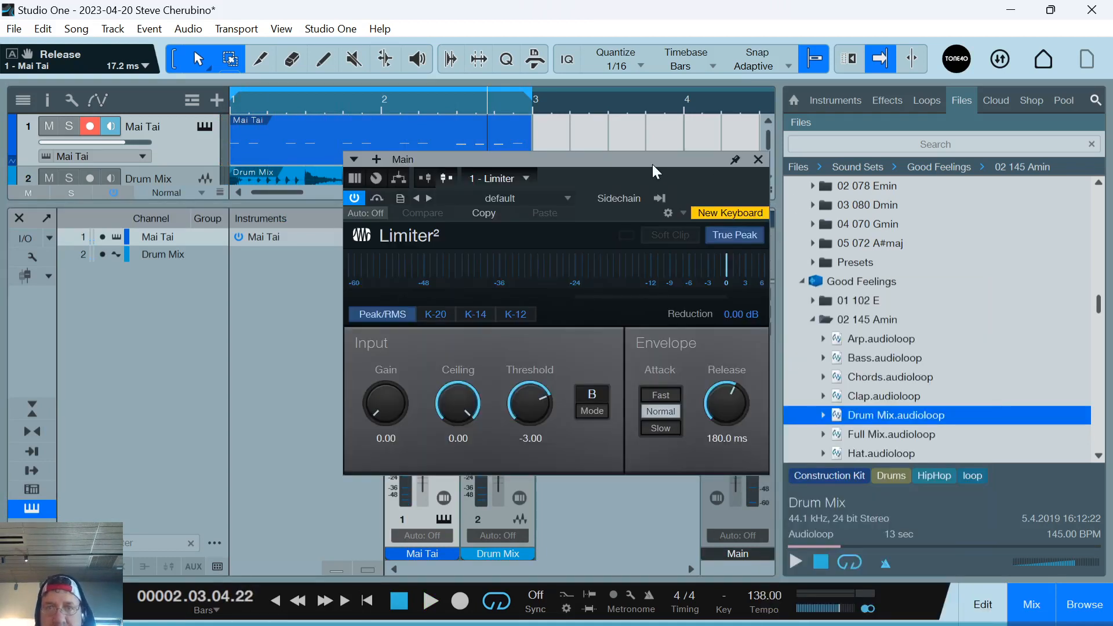
{"action": "left_click_drag", "start_coordinate": [652, 165], "coordinate": [900, 245]}
{"action": "left_click", "coordinate": [872, 229]}
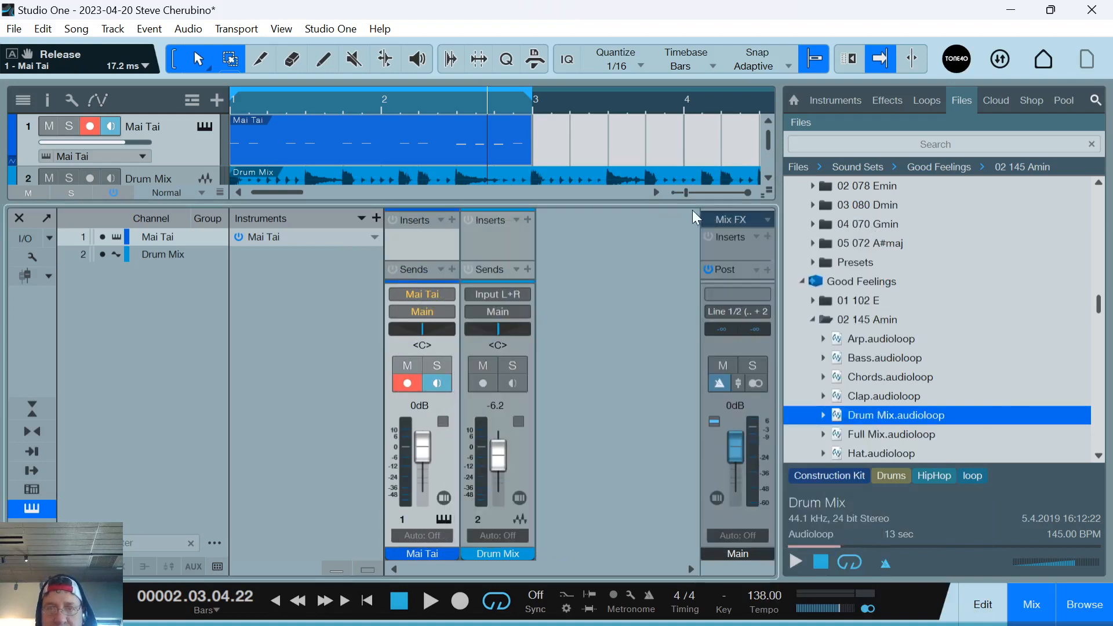
Hide the mixer and play the looped two bars of synth and drums from the start.
{"action": "key", "text": "F3"}
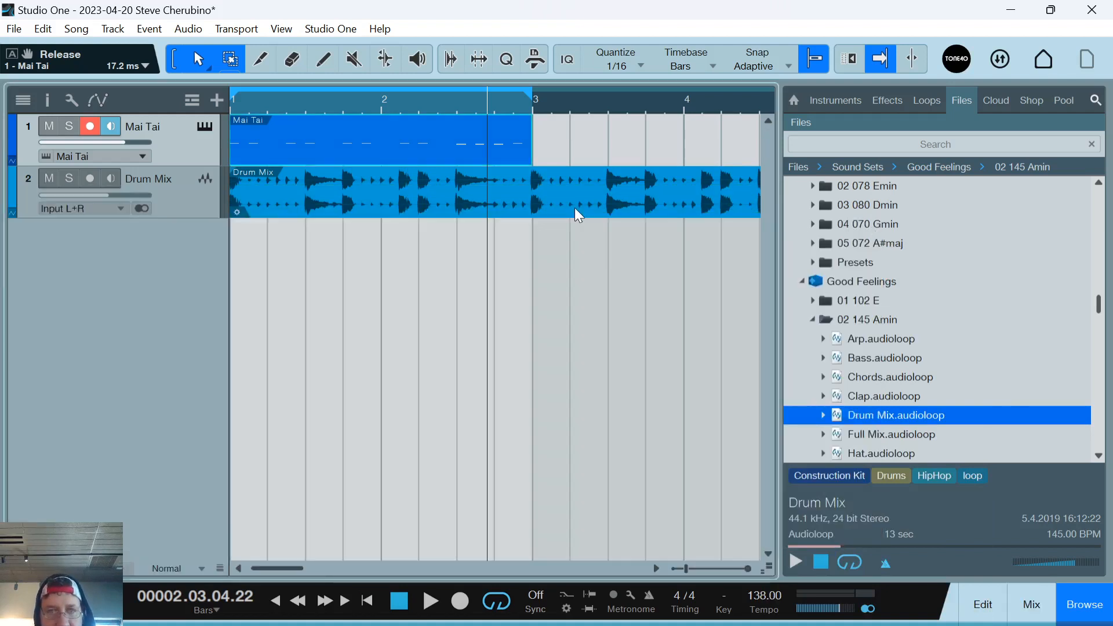
{"action": "left_click_drag", "start_coordinate": [457, 104], "coordinate": [434, 70]}
{"action": "key", "text": "comma"}
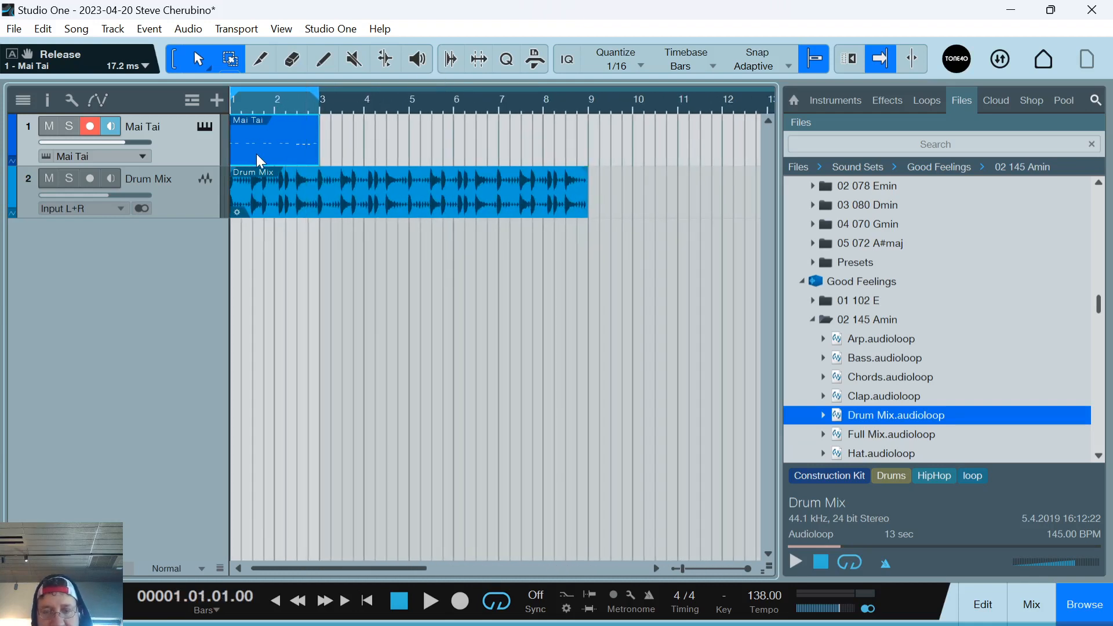
{"action": "key", "text": "space"}
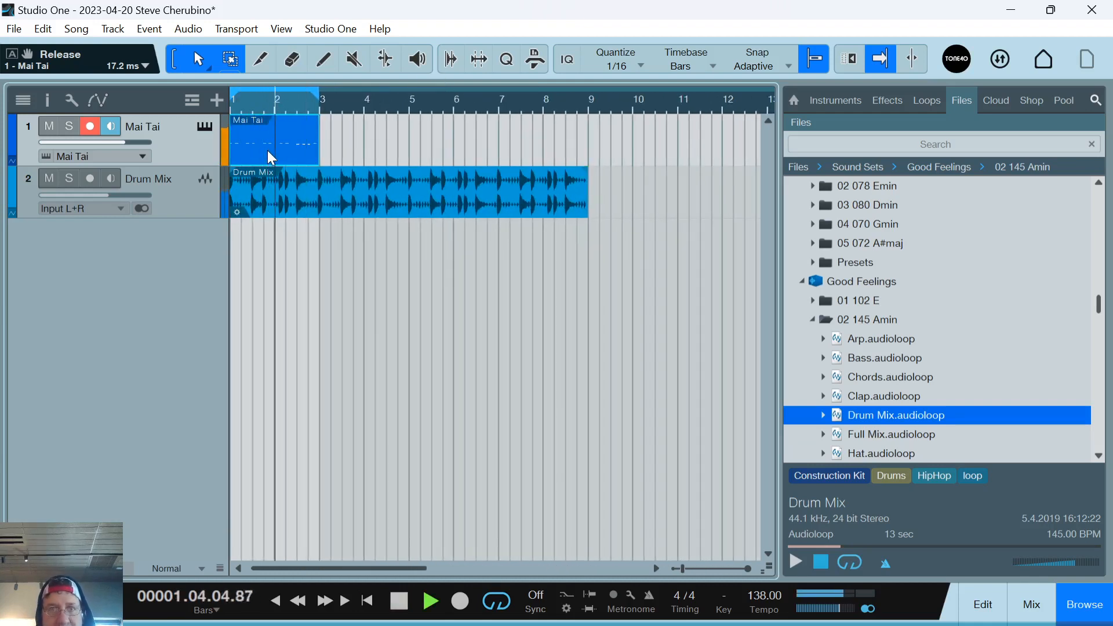
{"action": "key", "text": "space"}
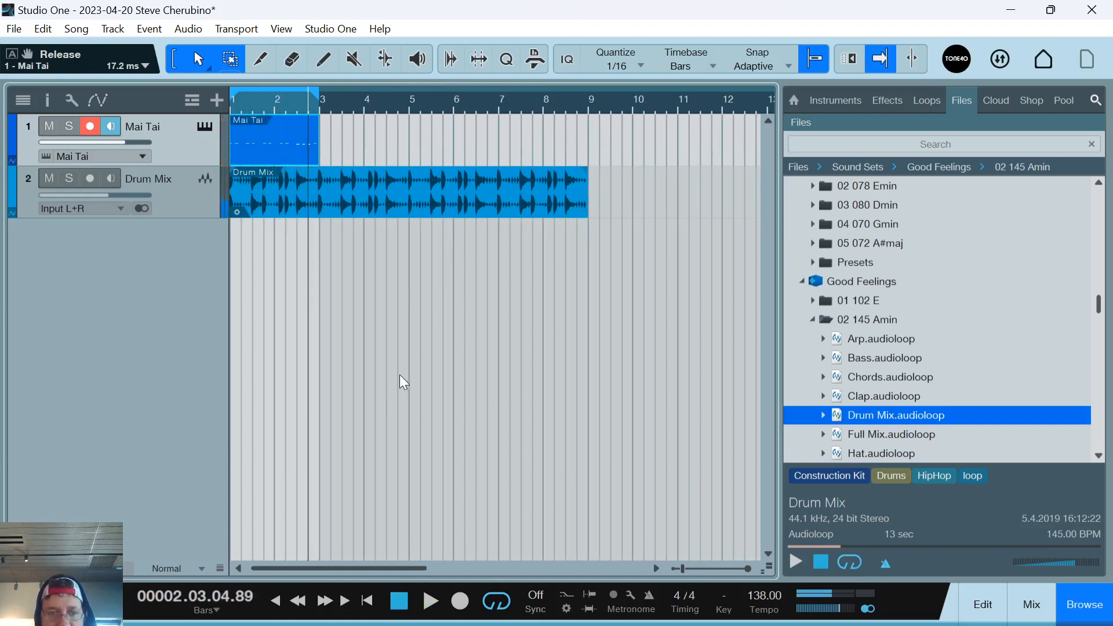
Set the Threshold of the Main channel's Limiter to 0.00 dB, close its window and play the loop.
{"action": "key", "text": "F3"}
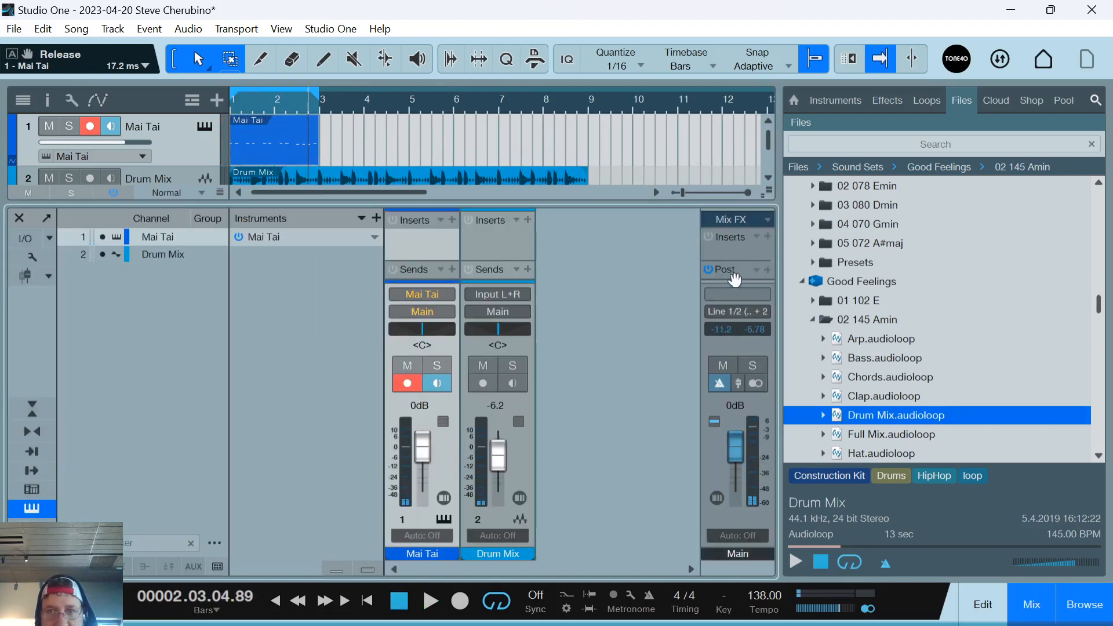
{"action": "left_click_drag", "start_coordinate": [731, 287], "coordinate": [737, 313]}
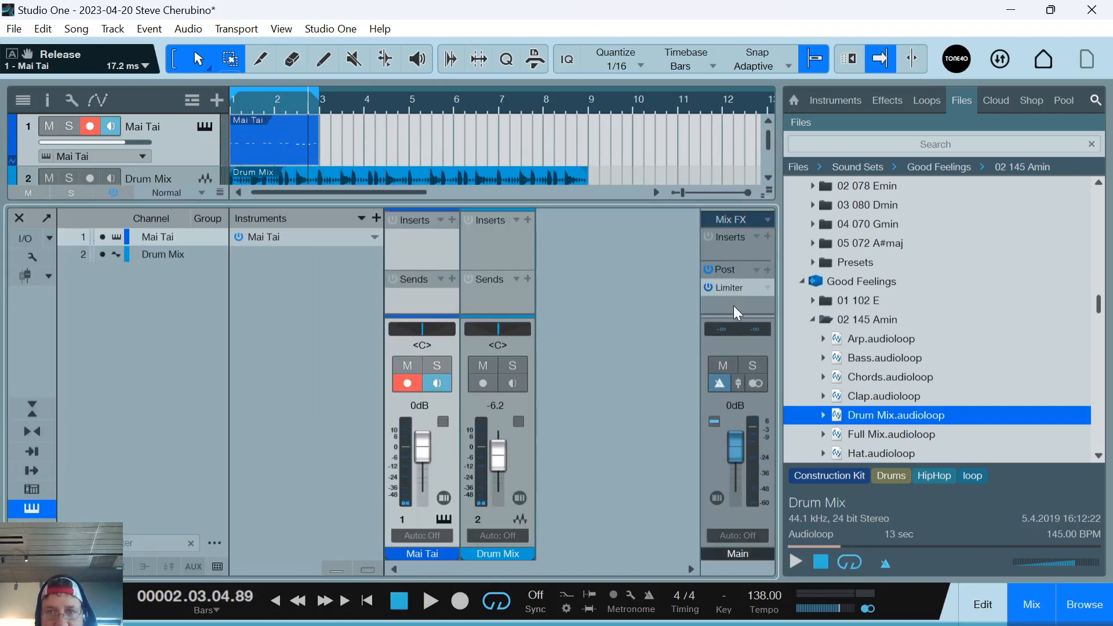
{"action": "left_click", "coordinate": [730, 290]}
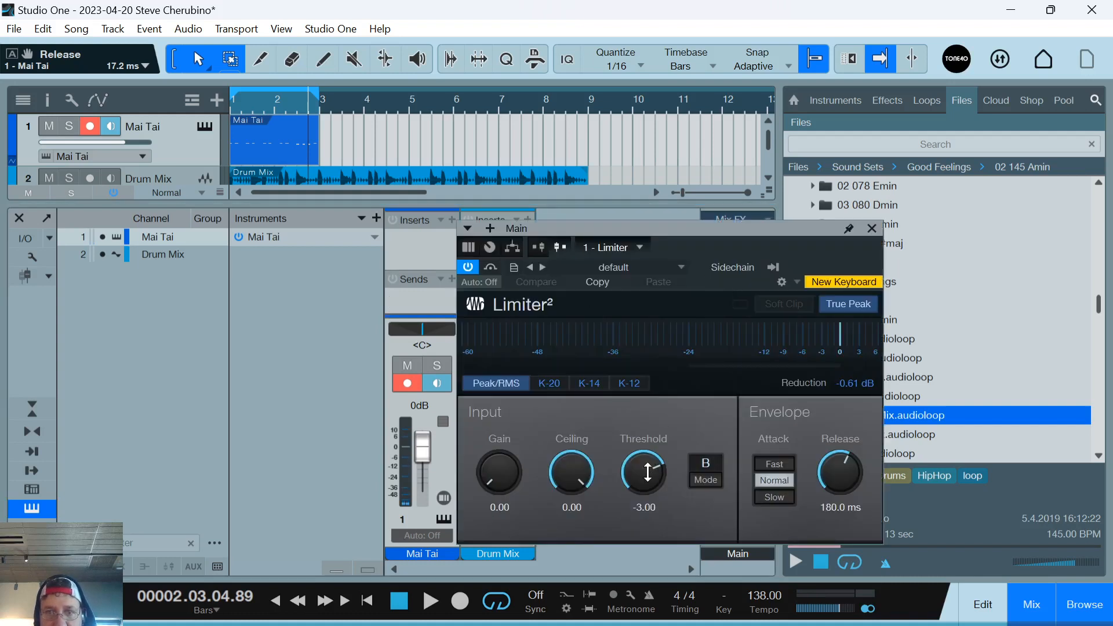
{"action": "left_click_drag", "start_coordinate": [647, 472], "coordinate": [635, 338]}
{"action": "left_click", "coordinate": [874, 228]}
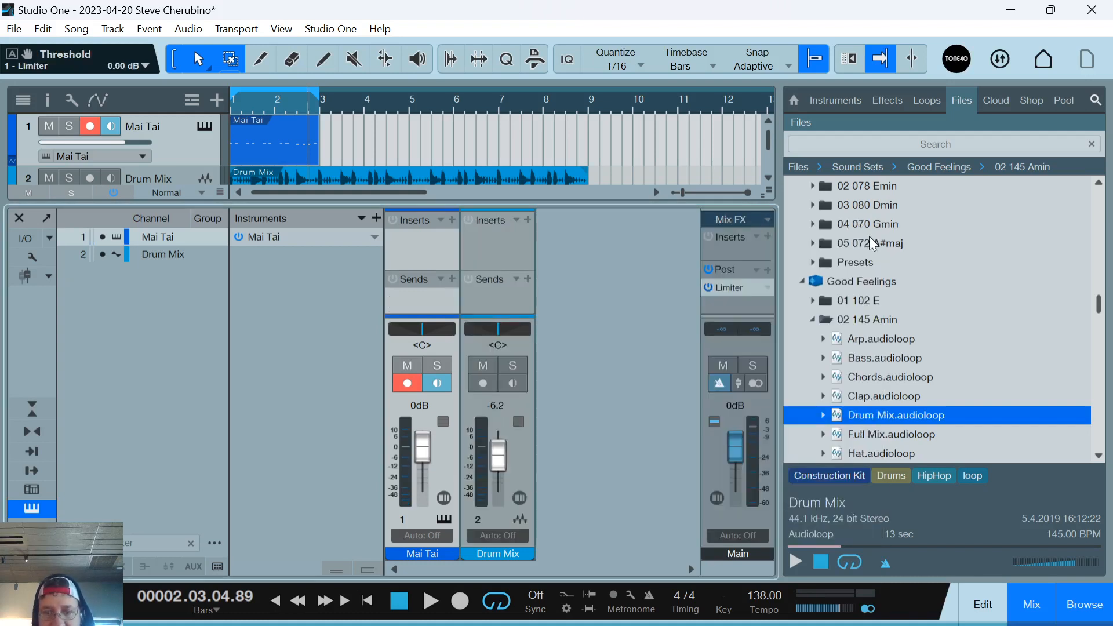
{"action": "key", "text": "space"}
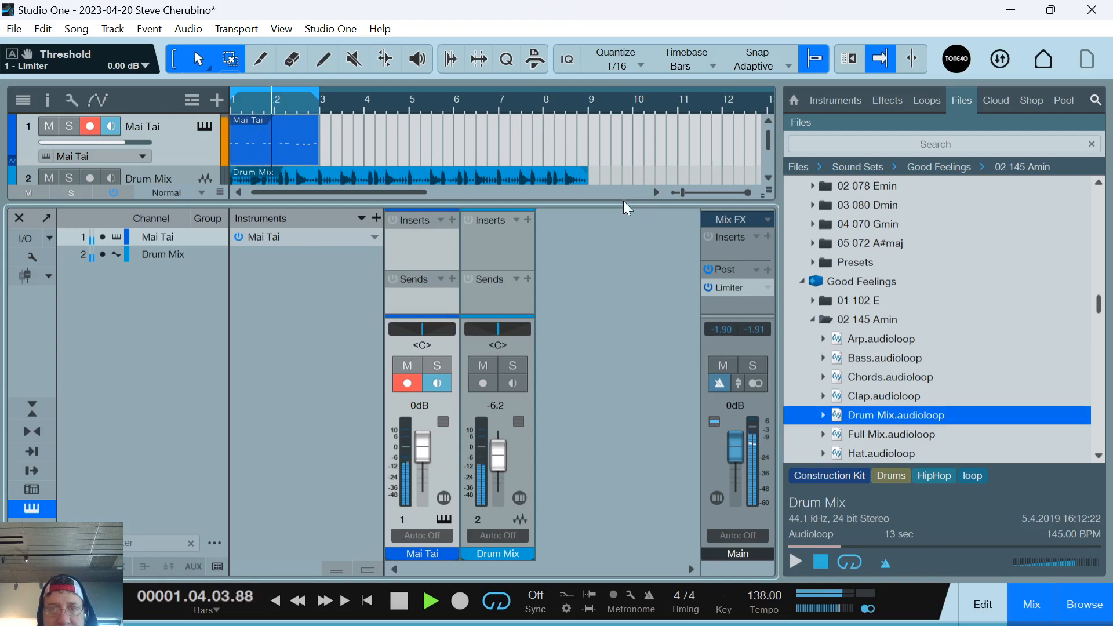
Hide the mixer, duplicate the Mai Tai part twice so copies start at bars 3 and 5, and stop playback.
{"action": "key", "text": "F3"}
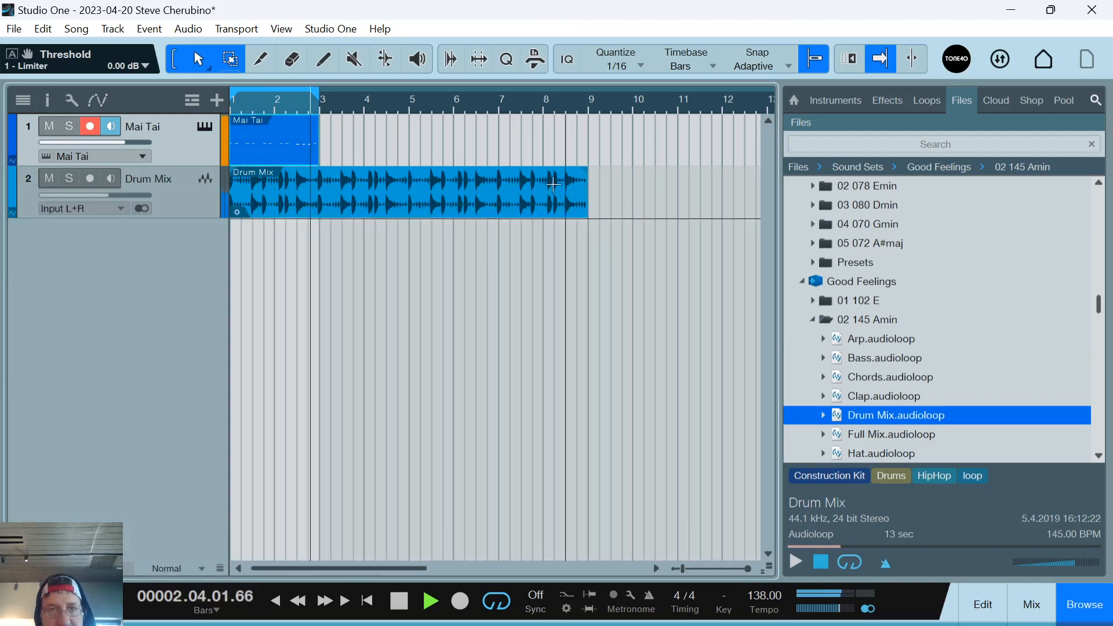
{"action": "left_click", "coordinate": [298, 149]}
{"action": "key", "text": "d"}
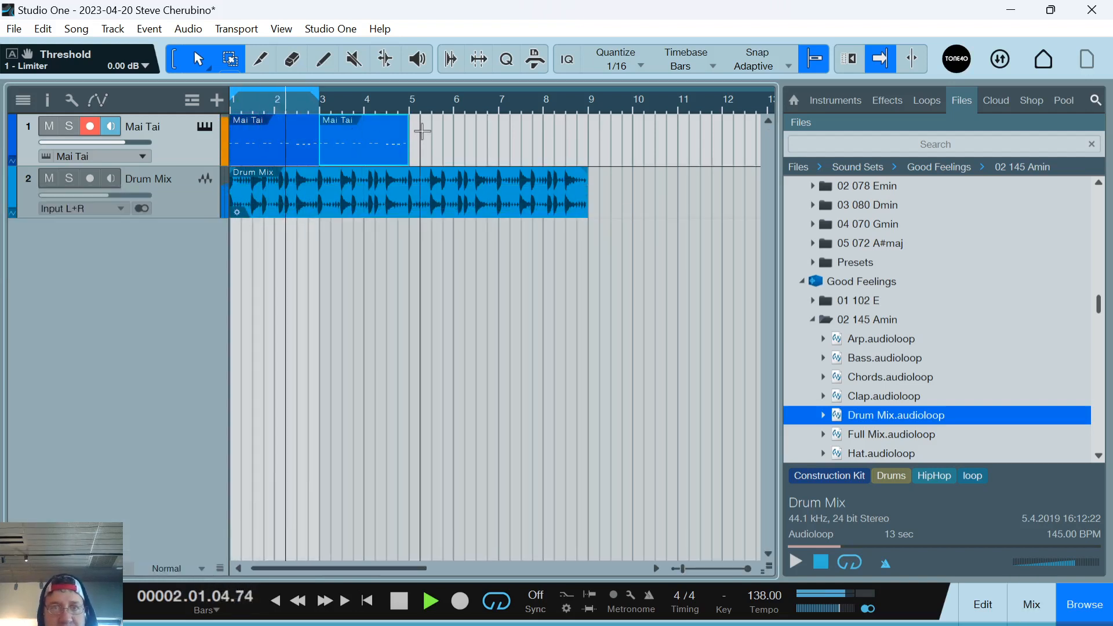
{"action": "key", "text": "d"}
{"action": "key", "text": "space"}
Delete all notes in the third Mai Tai part, between bars 5 and 7.
{"action": "double_click", "coordinate": [441, 156]}
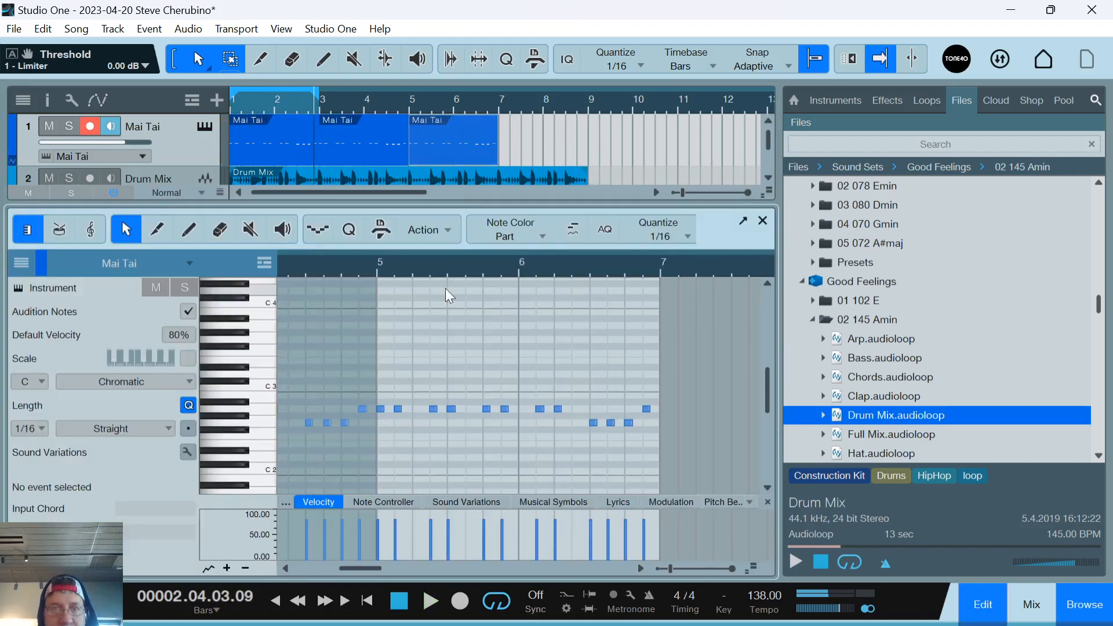
{"action": "left_click_drag", "start_coordinate": [378, 429], "coordinate": [480, 364]}
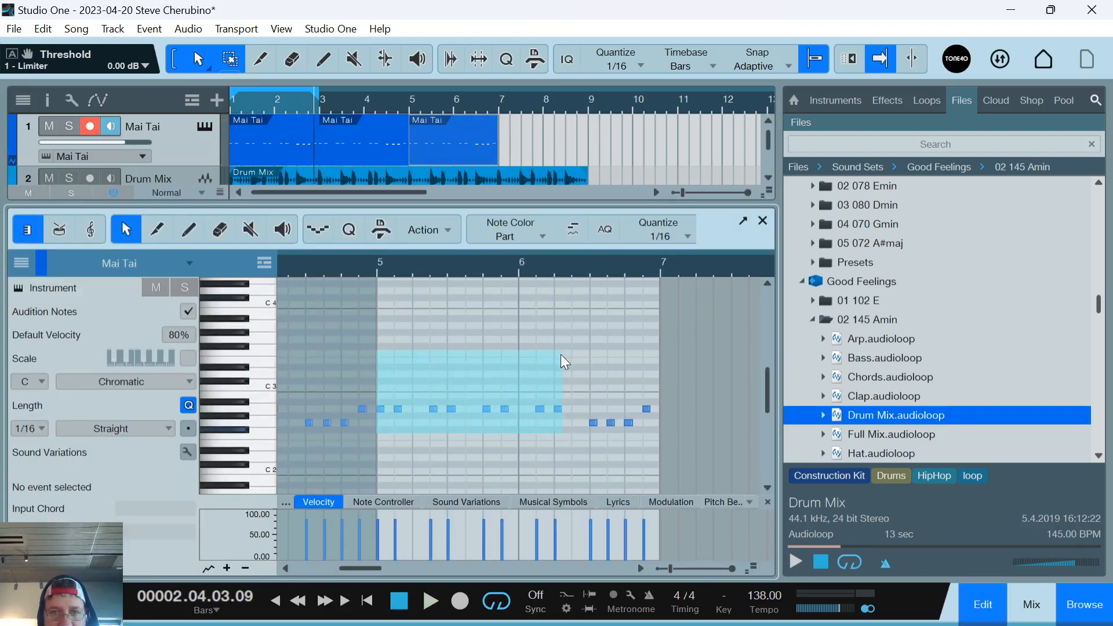
{"action": "left_click_drag", "start_coordinate": [561, 354], "coordinate": [566, 354]}
{"action": "key", "text": "Delete"}
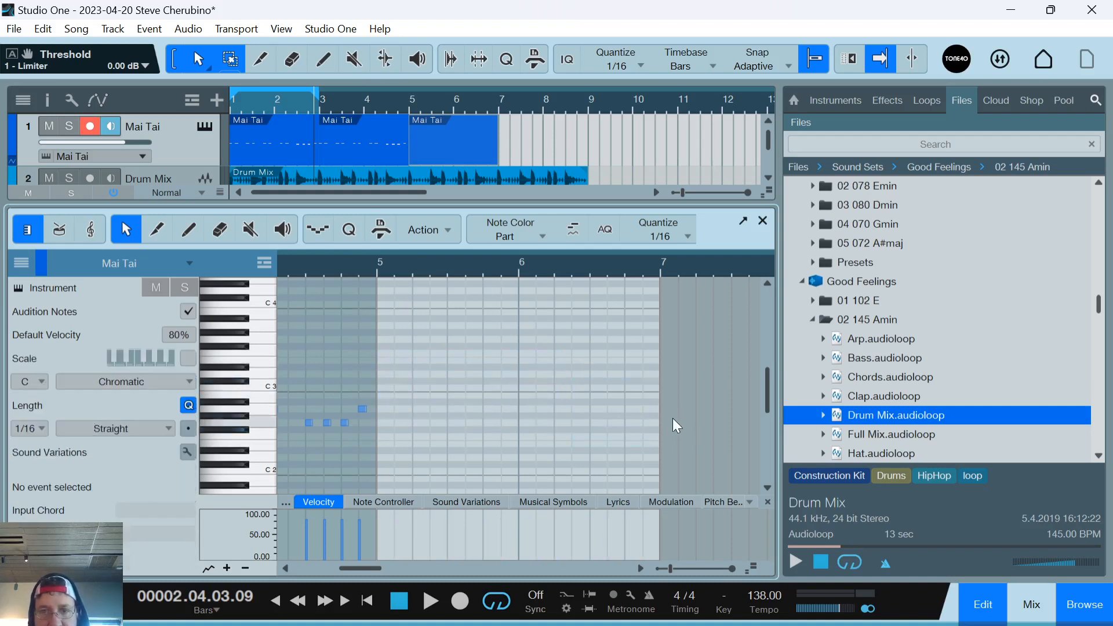
Enter five C3 sixteenth notes, one every eighth, from the start of bar 5 in the third Mai Tai part.
{"action": "scroll", "coordinate": [430, 396], "scroll_direction": "up", "scroll_amount": 3}
{"action": "left_click", "coordinate": [256, 357]}
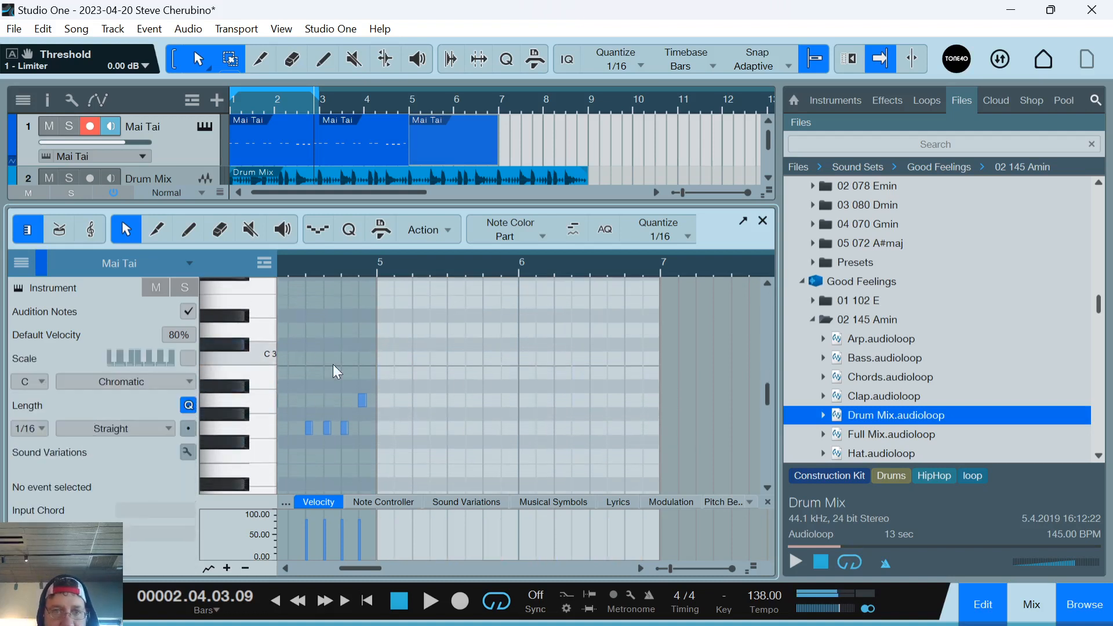
{"action": "left_click", "coordinate": [387, 364]}
{"action": "left_click_drag", "start_coordinate": [390, 363], "coordinate": [380, 364]}
{"action": "left_click_drag", "start_coordinate": [380, 266], "coordinate": [400, 309]}
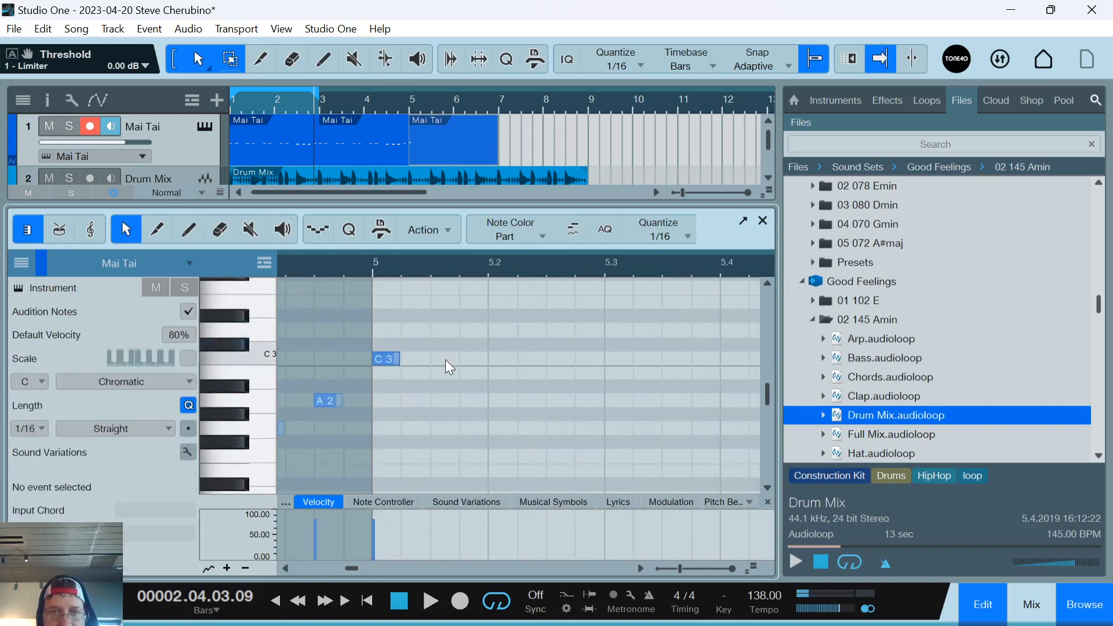
{"action": "double_click", "coordinate": [445, 360]}
{"action": "double_click", "coordinate": [500, 357]}
{"action": "left_click", "coordinate": [563, 360]}
{"action": "double_click", "coordinate": [562, 360]}
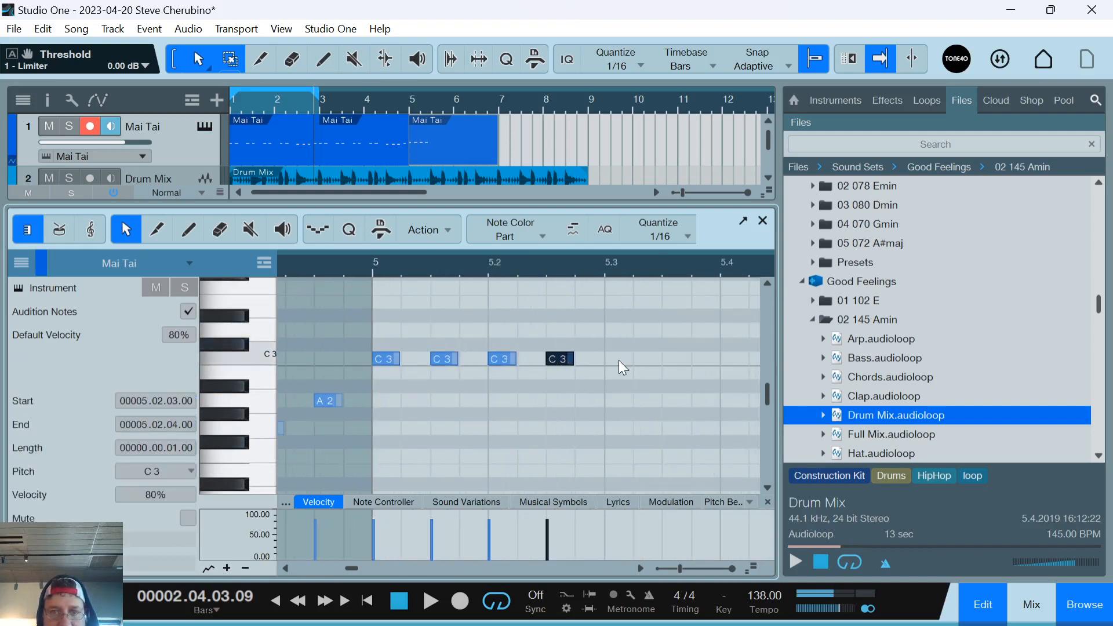
{"action": "double_click", "coordinate": [618, 361]}
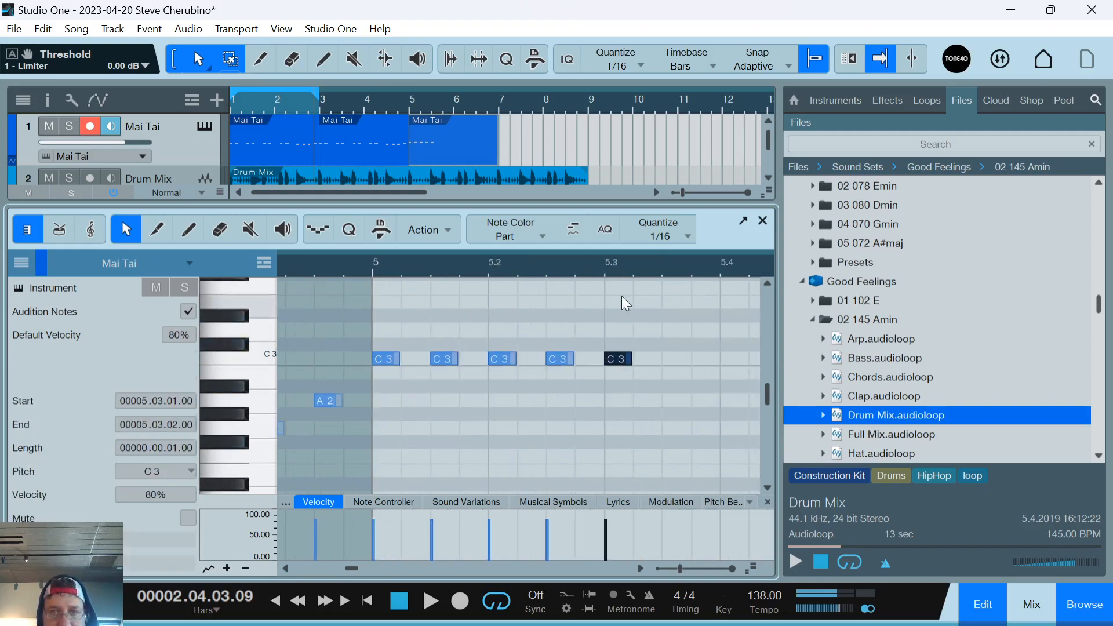
Play the new notes from bar 5, then enter five D3 sixteenth notes, one every eighth, starting at 5.03.04.
{"action": "left_click", "coordinate": [374, 267]}
{"action": "key", "text": "space"}
{"action": "key", "text": "space"}
{"action": "left_click_drag", "start_coordinate": [456, 268], "coordinate": [524, 333]}
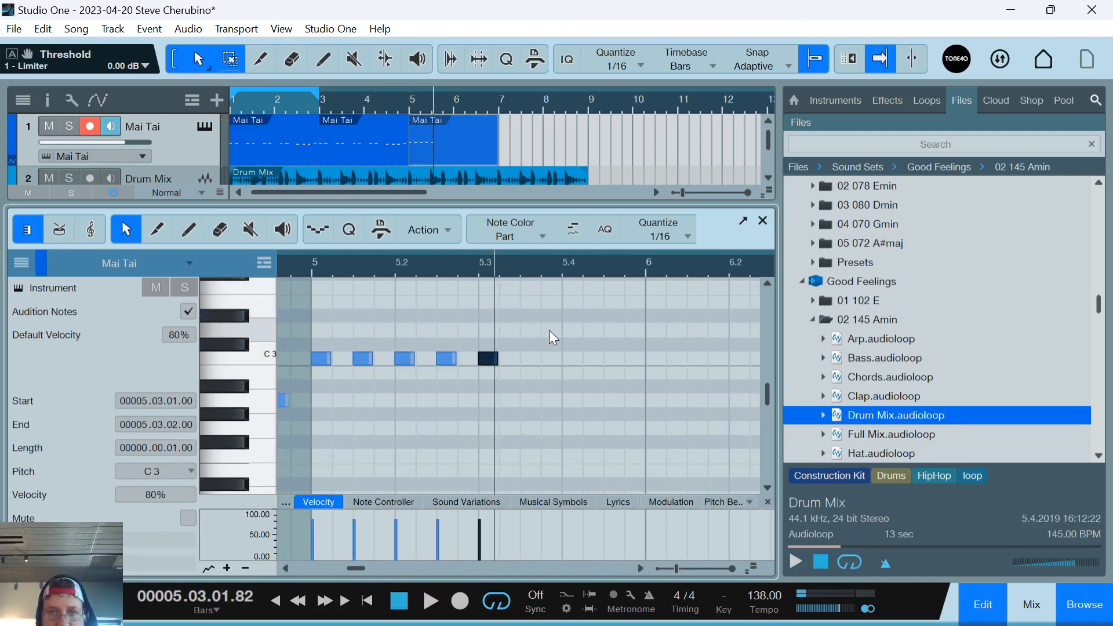
{"action": "double_click", "coordinate": [549, 330]}
{"action": "double_click", "coordinate": [588, 329]}
{"action": "double_click", "coordinate": [632, 329]}
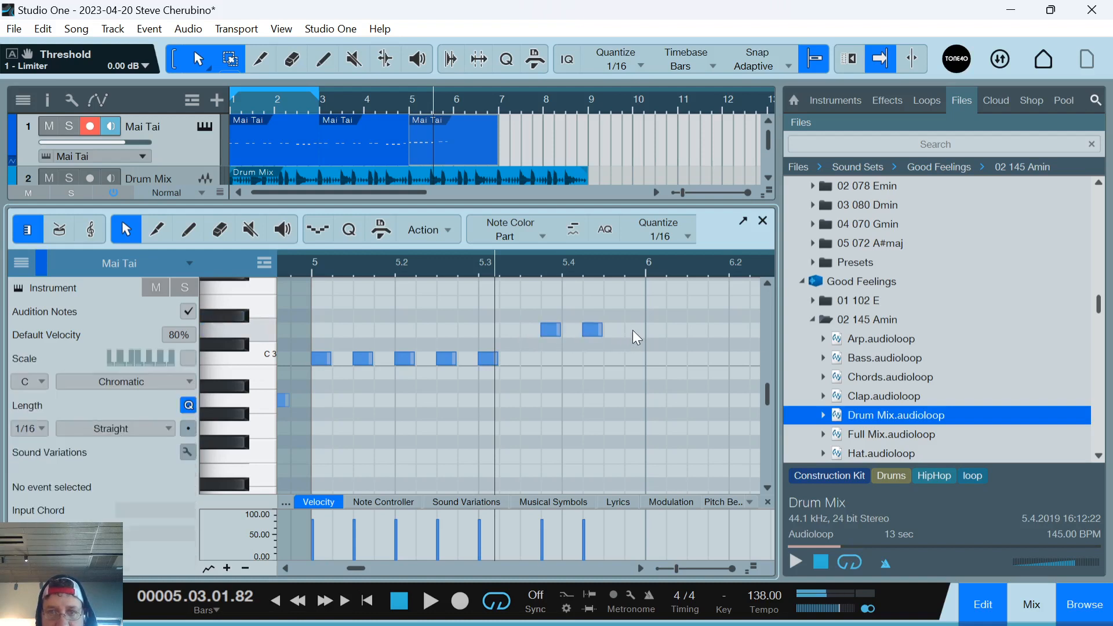
{"action": "double_click", "coordinate": [671, 330]}
{"action": "double_click", "coordinate": [718, 329]}
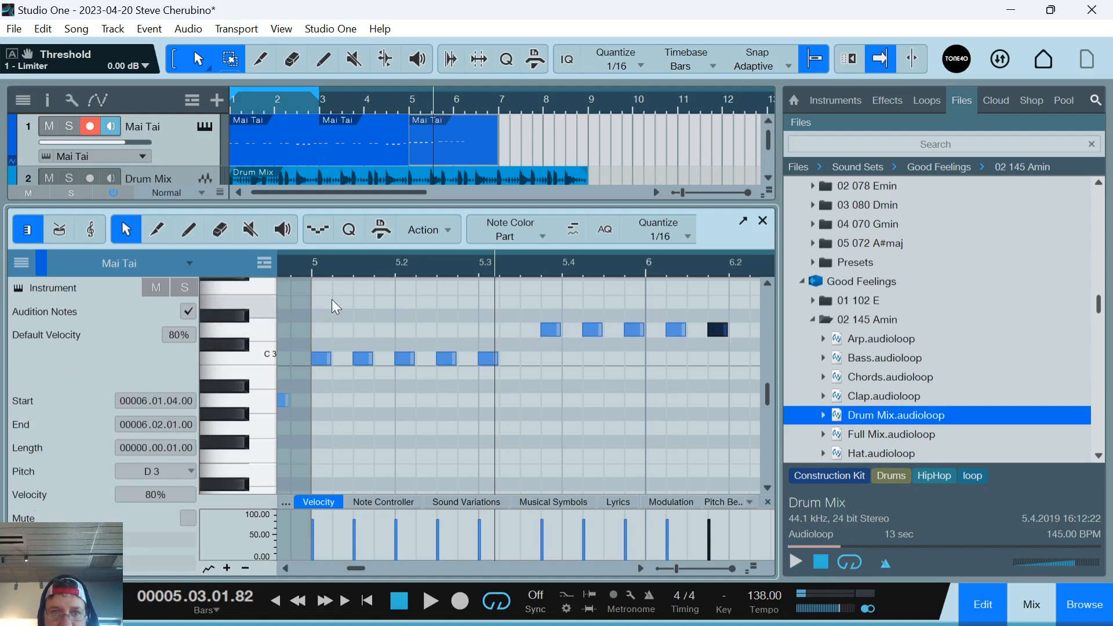
Set the loop range to the third Mai Tai part, bars 5 to 7, and play it.
{"action": "left_click", "coordinate": [462, 151]}
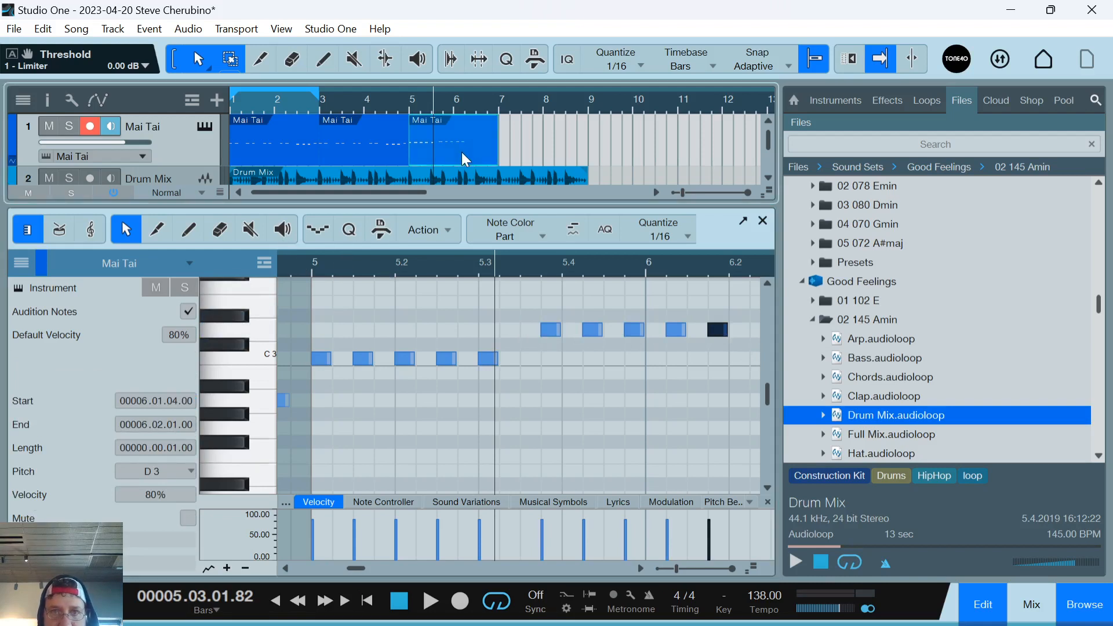
{"action": "key", "text": "p"}
{"action": "key", "text": "space"}
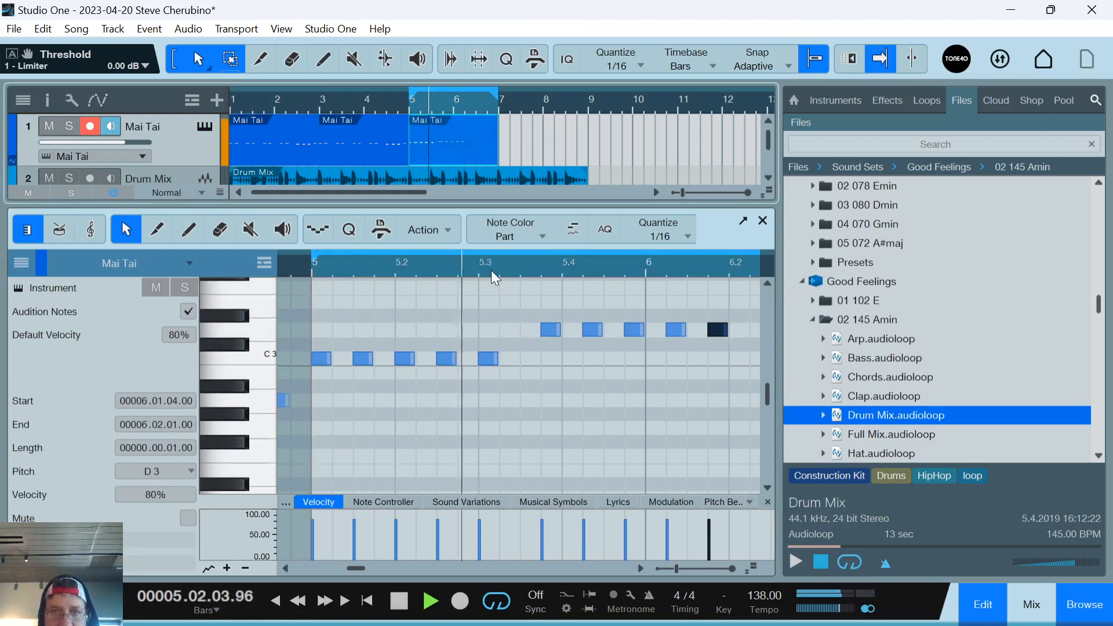
{"action": "left_click_drag", "start_coordinate": [491, 269], "coordinate": [402, 254]}
{"action": "key", "text": "space"}
Move the five D3 notes one sixteenth later to start at 5.04.01 and play the part from bar 5.
{"action": "left_click_drag", "start_coordinate": [404, 312], "coordinate": [503, 358]}
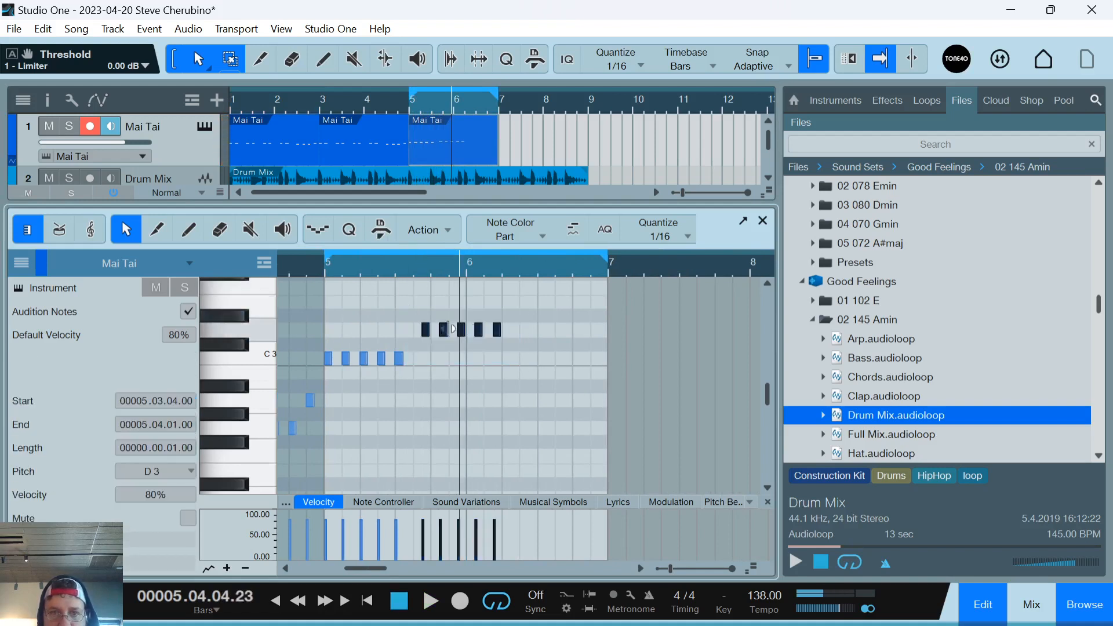
{"action": "left_click_drag", "start_coordinate": [431, 338], "coordinate": [438, 345]}
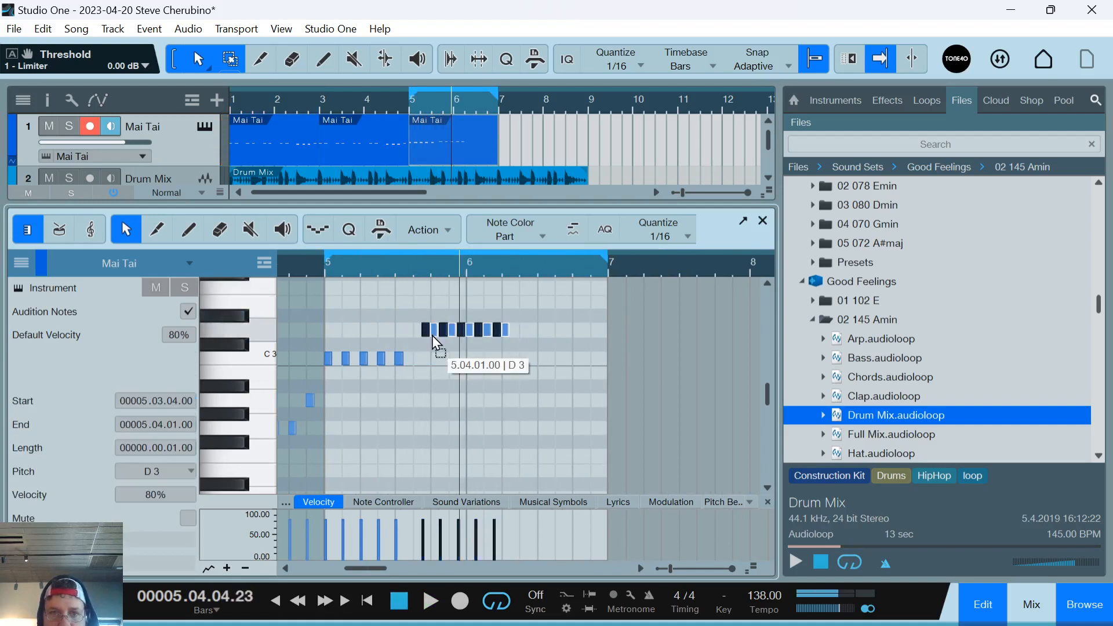
{"action": "left_click", "coordinate": [327, 264]}
{"action": "key", "text": "space"}
{"action": "left_click_drag", "start_coordinate": [465, 268], "coordinate": [452, 277]}
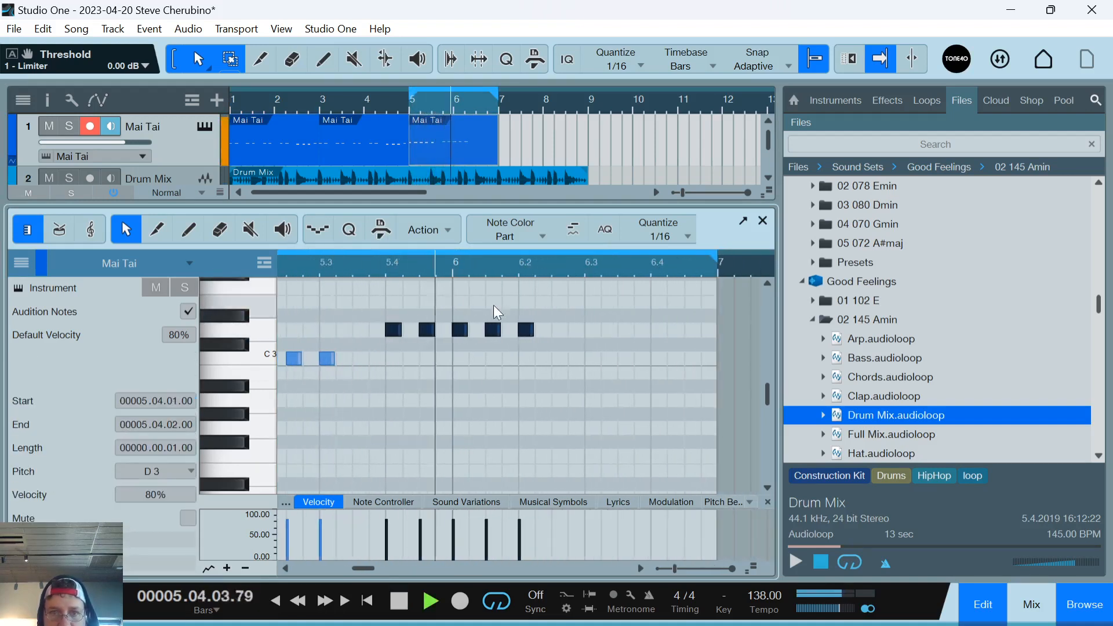
{"action": "key", "text": "space"}
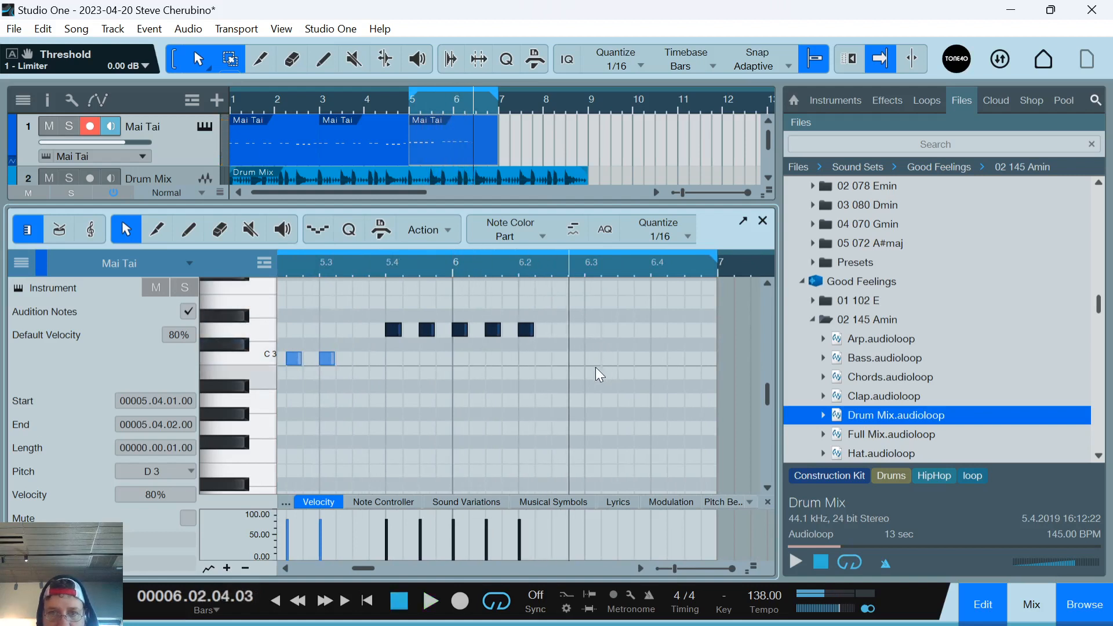
Enter four G2 sixteenth notes, one every eighth from 6.03.01, and close the note editor.
{"action": "left_click", "coordinate": [591, 426]}
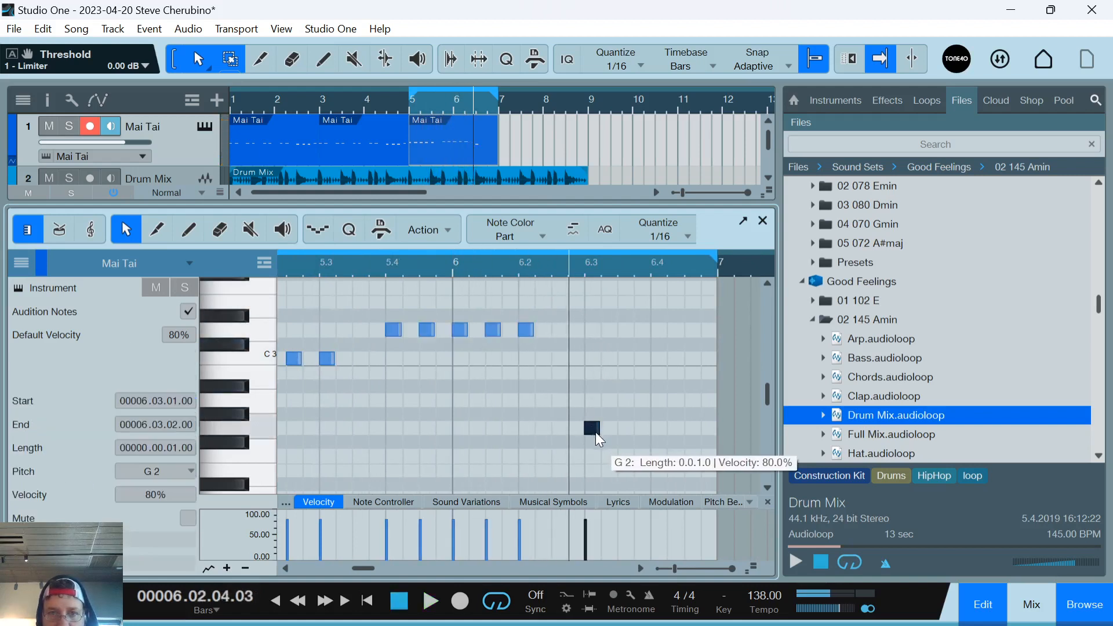
{"action": "left_click", "coordinate": [625, 428]}
{"action": "left_click", "coordinate": [658, 428]}
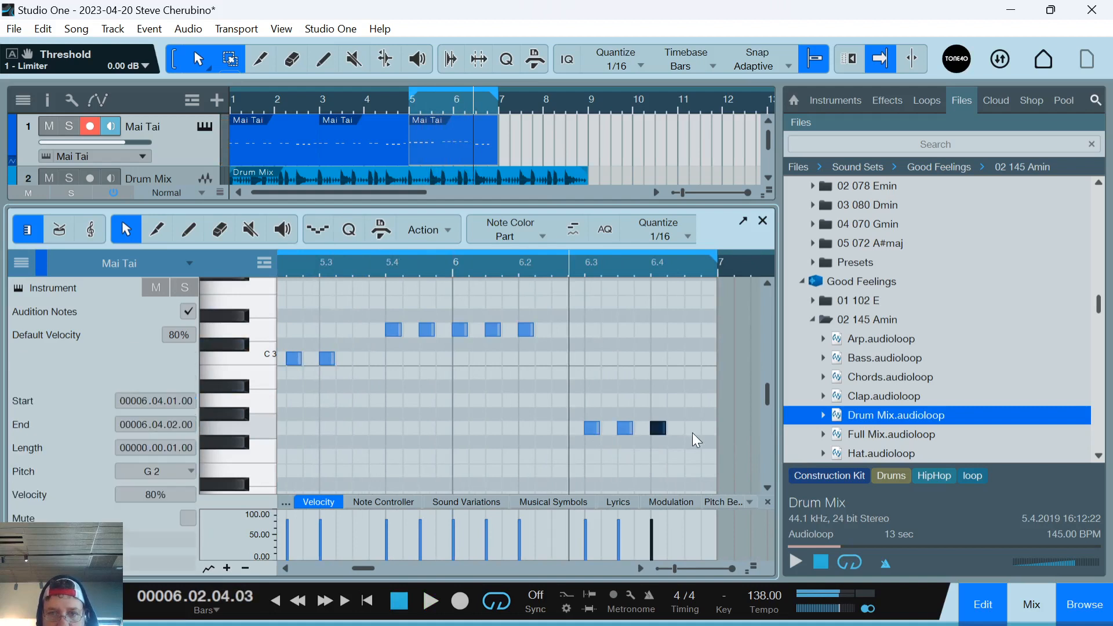
{"action": "left_click", "coordinate": [692, 428]}
{"action": "left_click", "coordinate": [763, 221]}
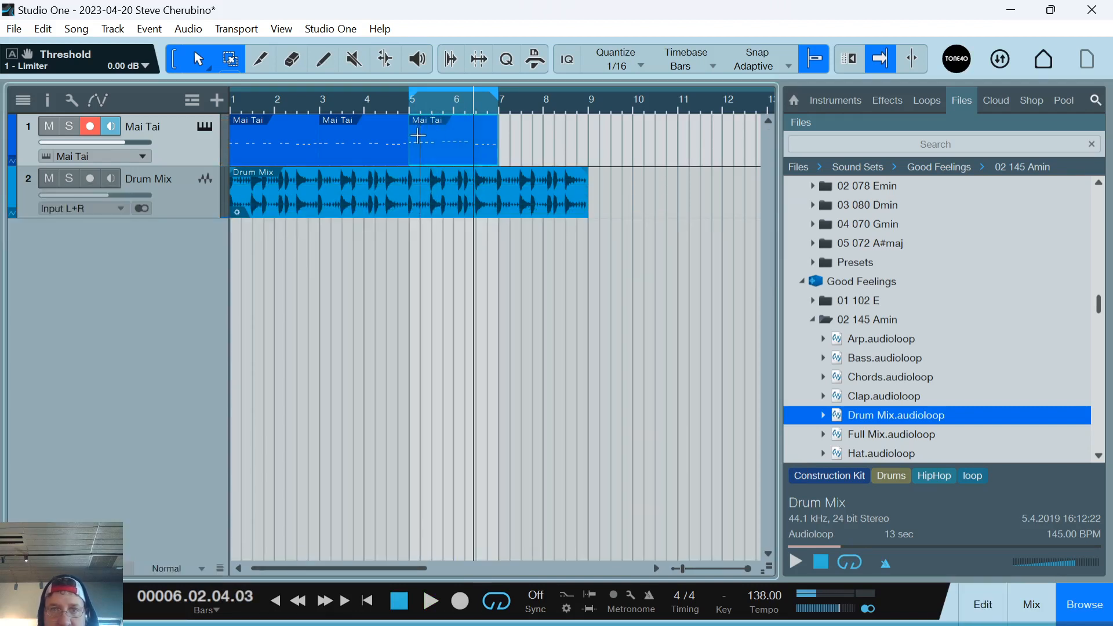
Copy the second Mai Tai part to bar 7, extend the loop range to bar 9 and play it.
{"action": "left_click", "coordinate": [375, 153]}
{"action": "left_click_drag", "start_coordinate": [370, 150], "coordinate": [554, 156]}
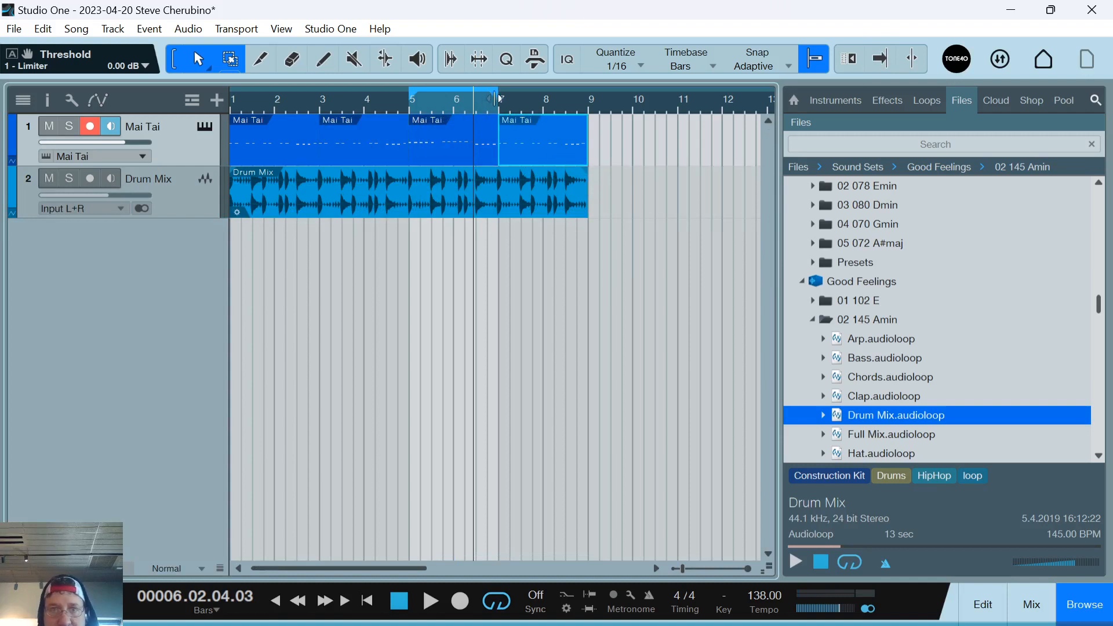
{"action": "left_click_drag", "start_coordinate": [497, 98], "coordinate": [590, 115]}
{"action": "key", "text": "space"}
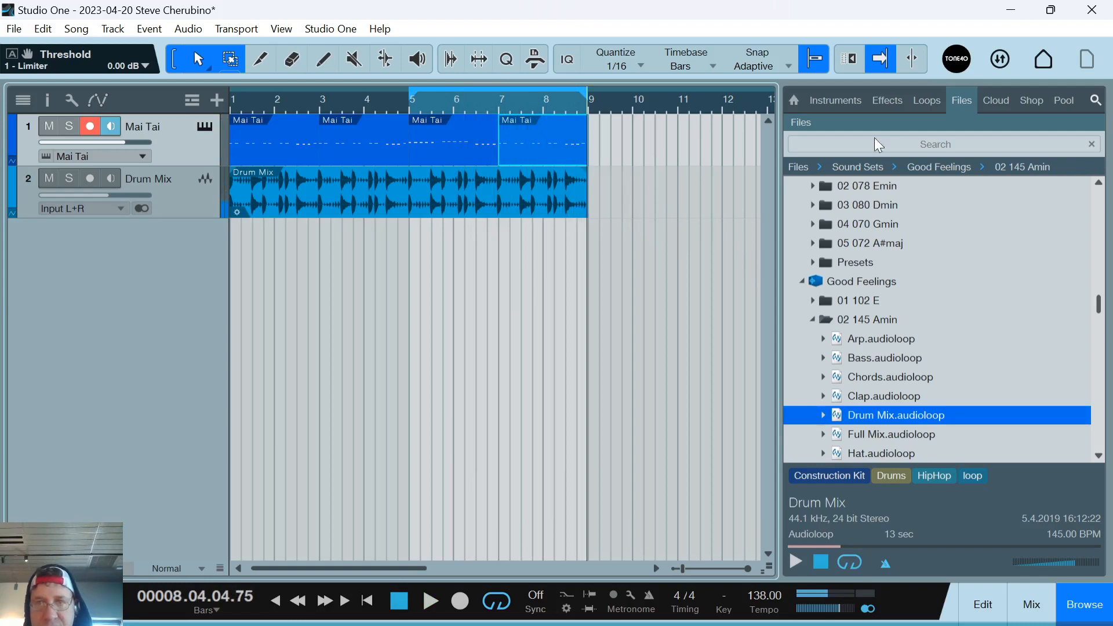
Add a Presence instrument track and load the Xylophone Short preset from the Percussion presets.
{"action": "left_click", "coordinate": [847, 101]}
{"action": "left_click_drag", "start_coordinate": [877, 348], "coordinate": [524, 371]}
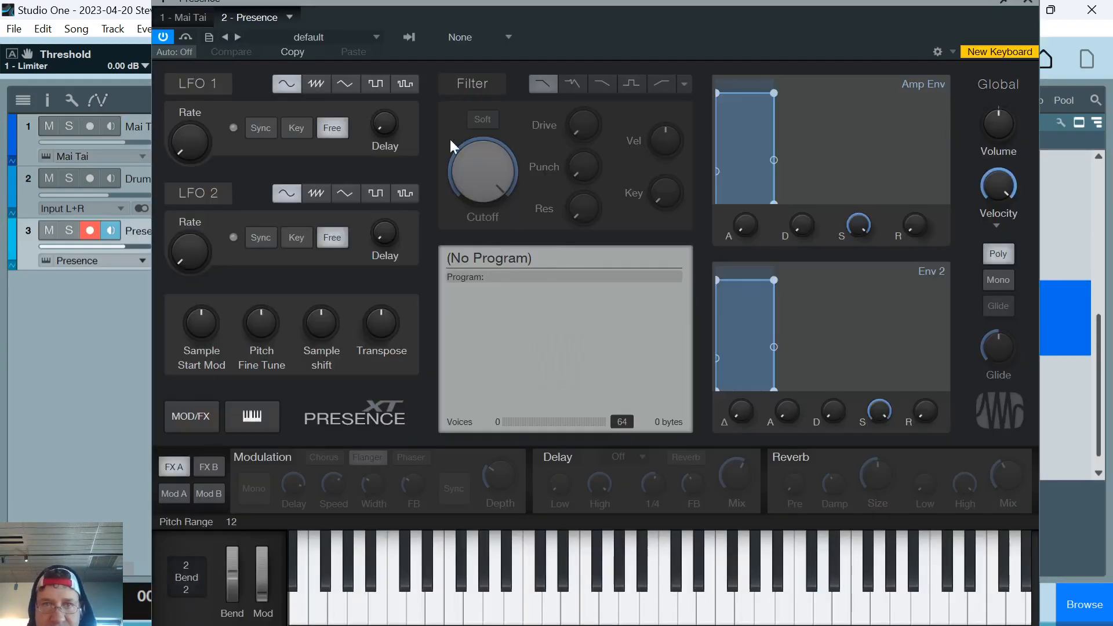
{"action": "left_click", "coordinate": [333, 37]}
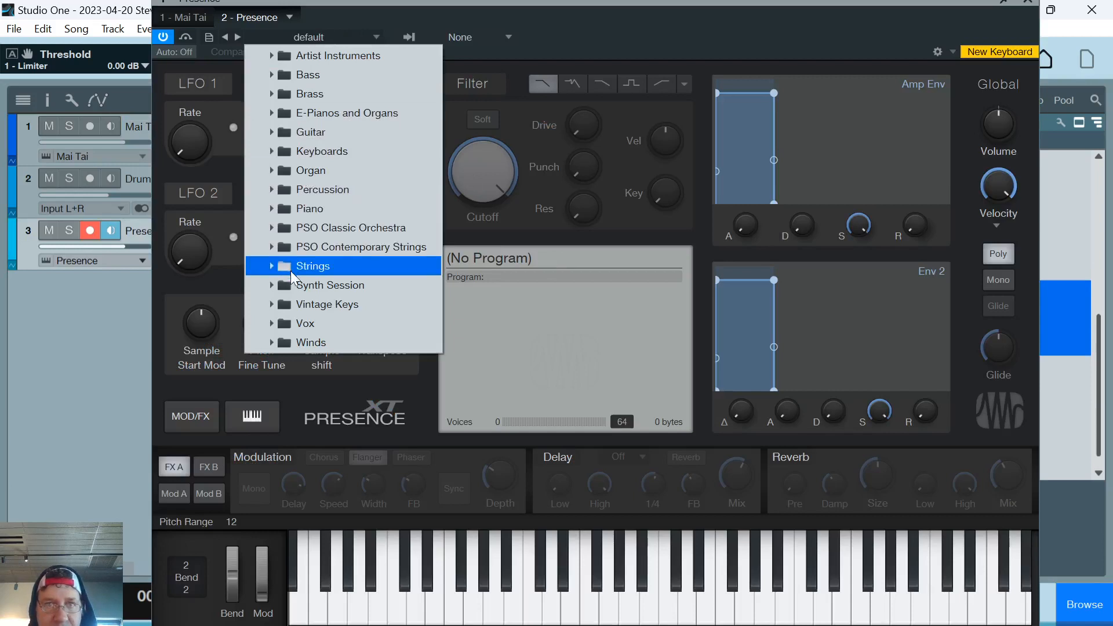
{"action": "left_click", "coordinate": [267, 192]}
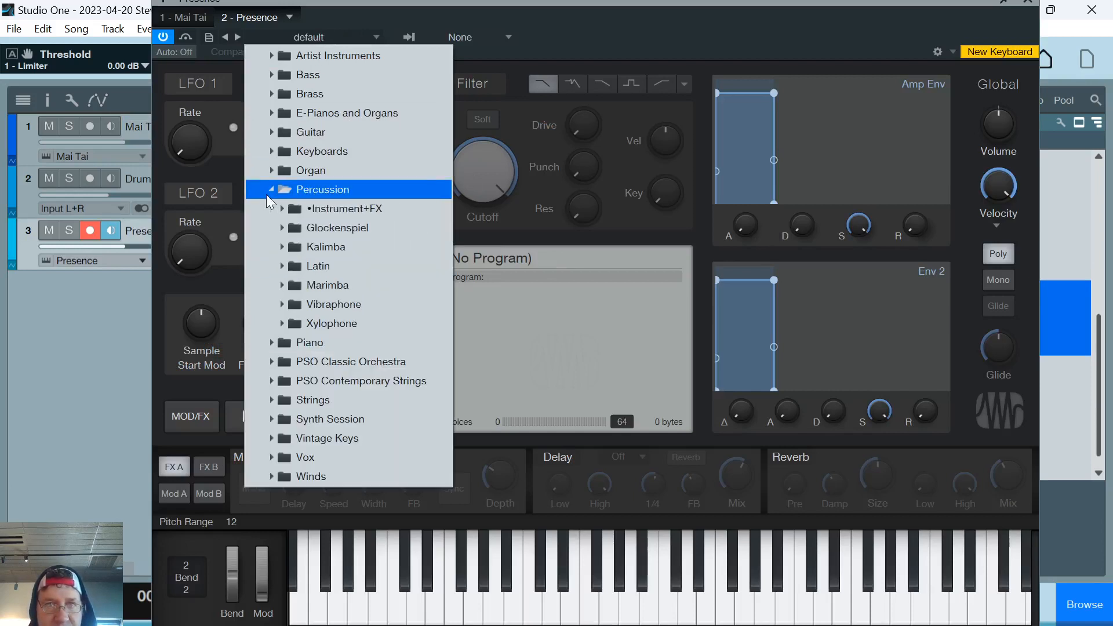
{"action": "left_click", "coordinate": [280, 323]}
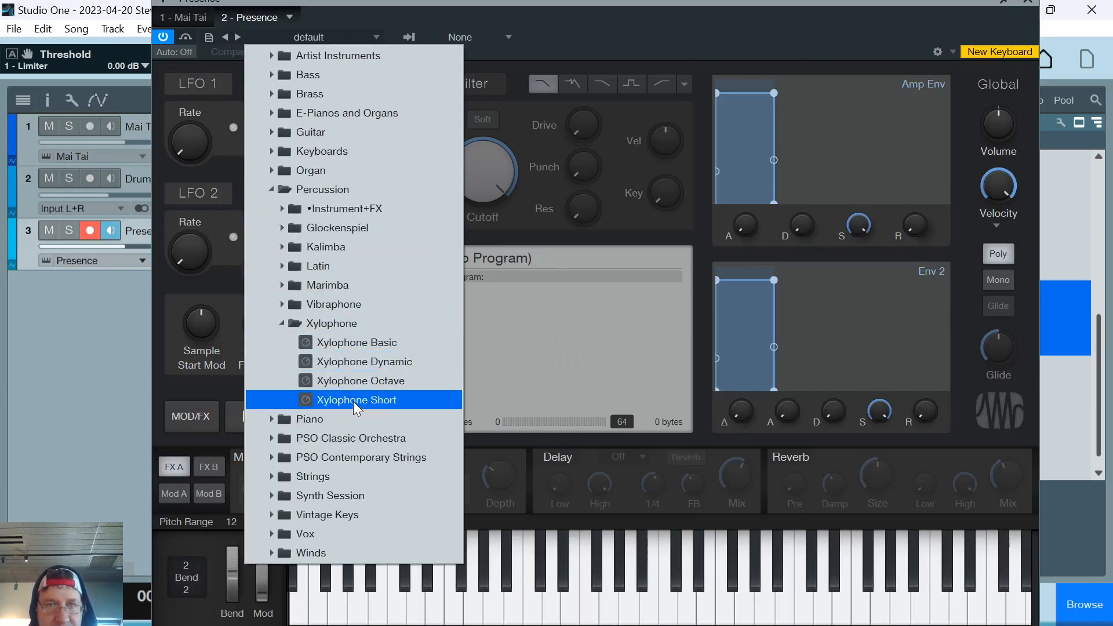
{"action": "left_click", "coordinate": [360, 395]}
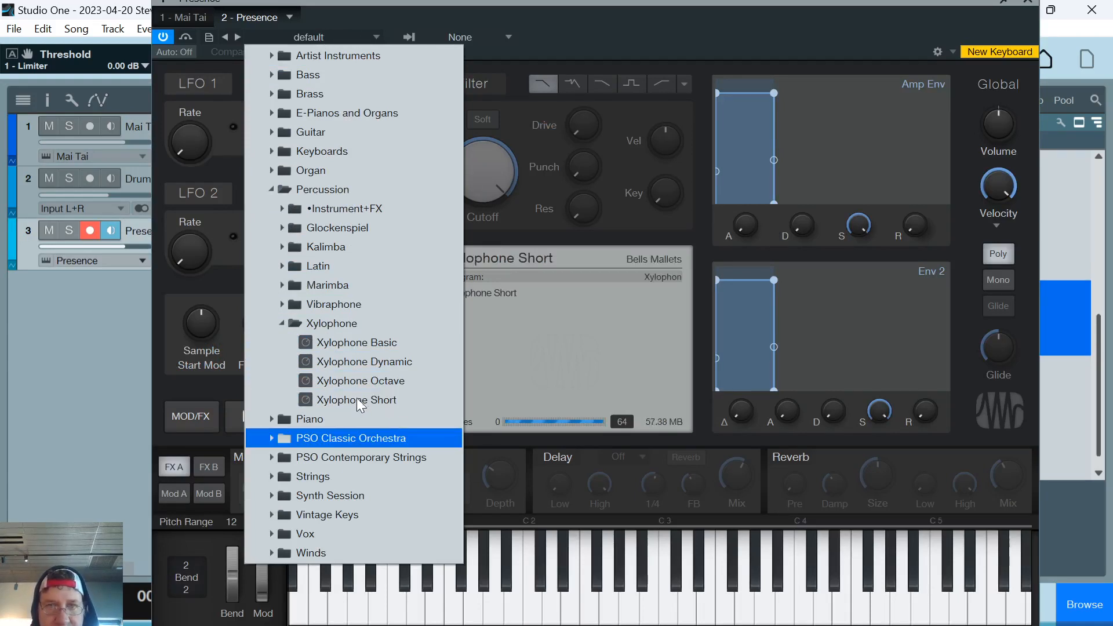
Audition the xylophone sound on the Presence keyboard and close the instrument window.
{"action": "left_click", "coordinate": [761, 569]}
{"action": "left_click_drag", "start_coordinate": [757, 591], "coordinate": [674, 600]}
{"action": "left_click", "coordinate": [1030, 3]}
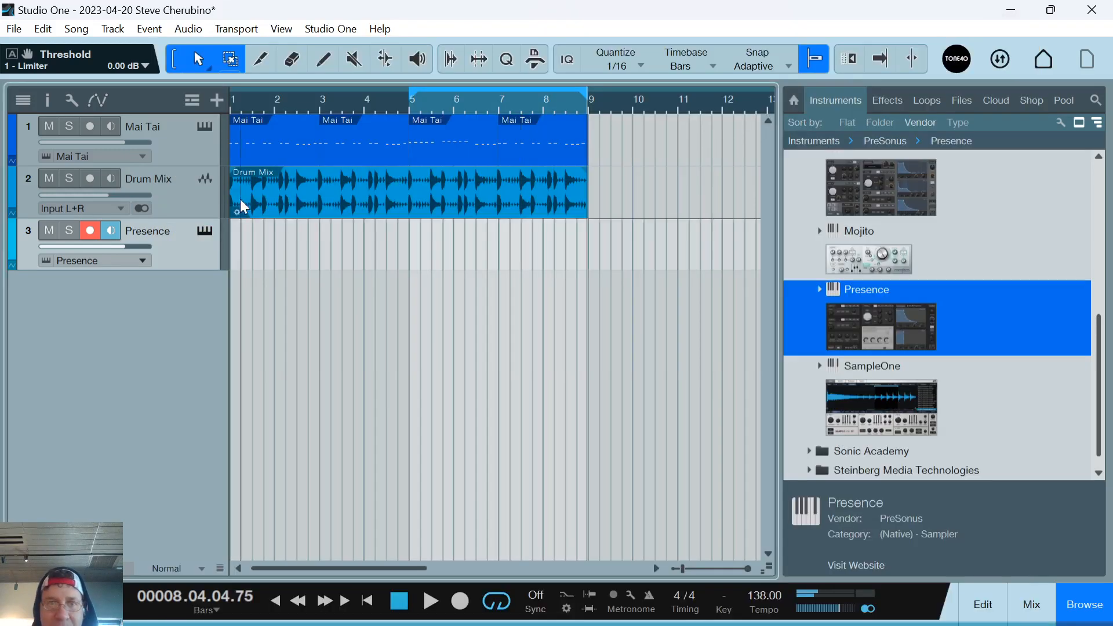
Create a one-bar Presence part at bar 1 and enter sixteenth notes A3 at 1.01.01, C3 at 1.01.04 and A3 at 1.02.01.
{"action": "double_click", "coordinate": [249, 257]}
{"action": "double_click", "coordinate": [261, 258]}
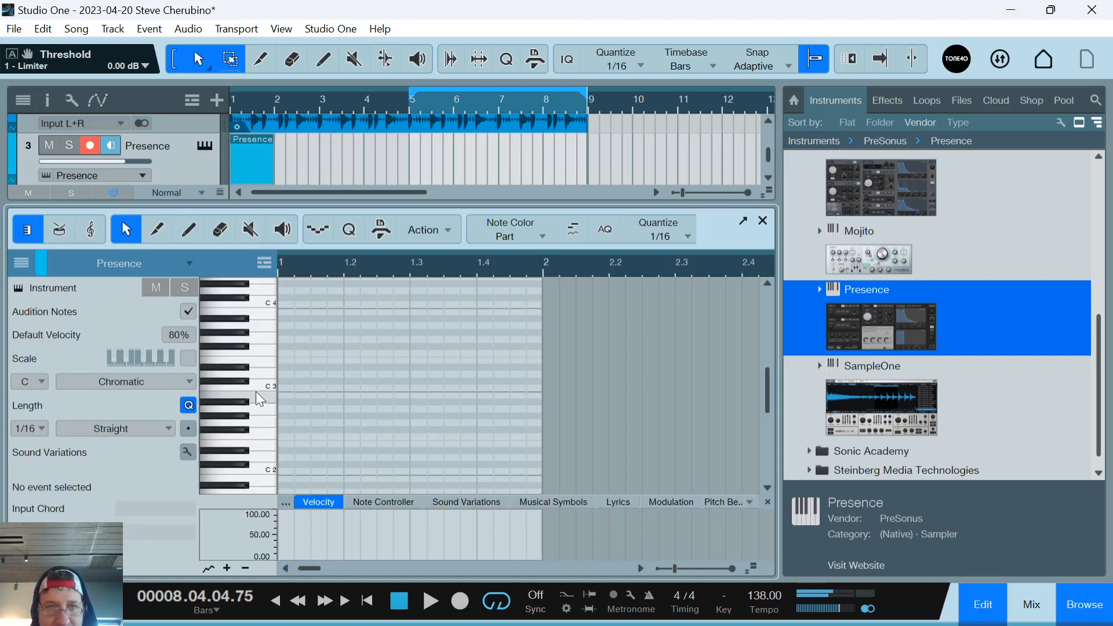
{"action": "left_click", "coordinate": [284, 327]}
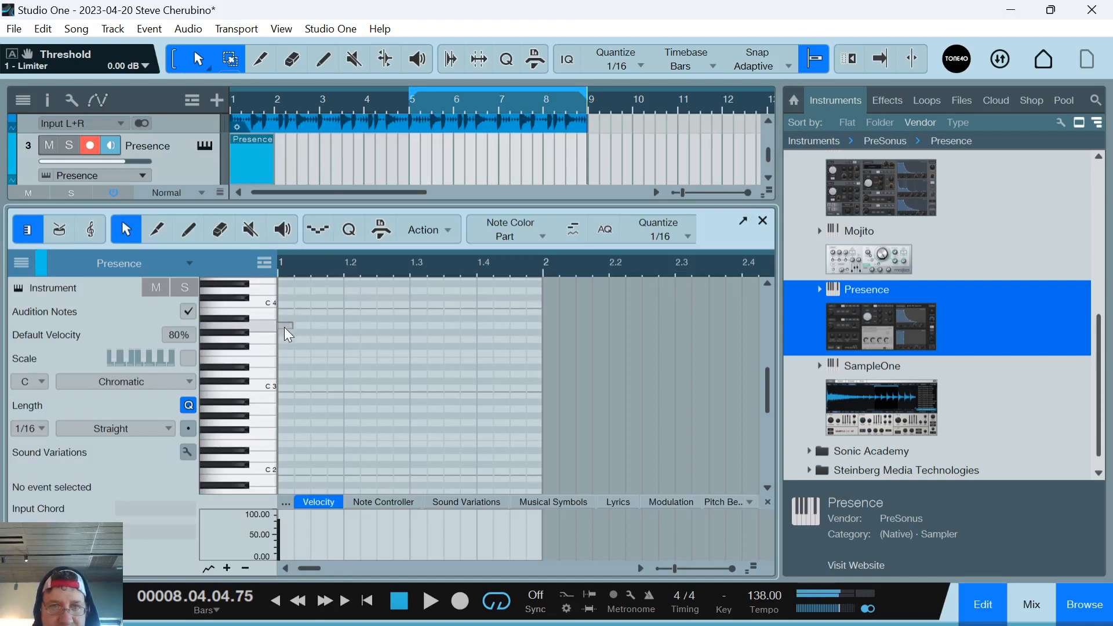
{"action": "left_click", "coordinate": [333, 389]}
{"action": "left_click", "coordinate": [352, 325]}
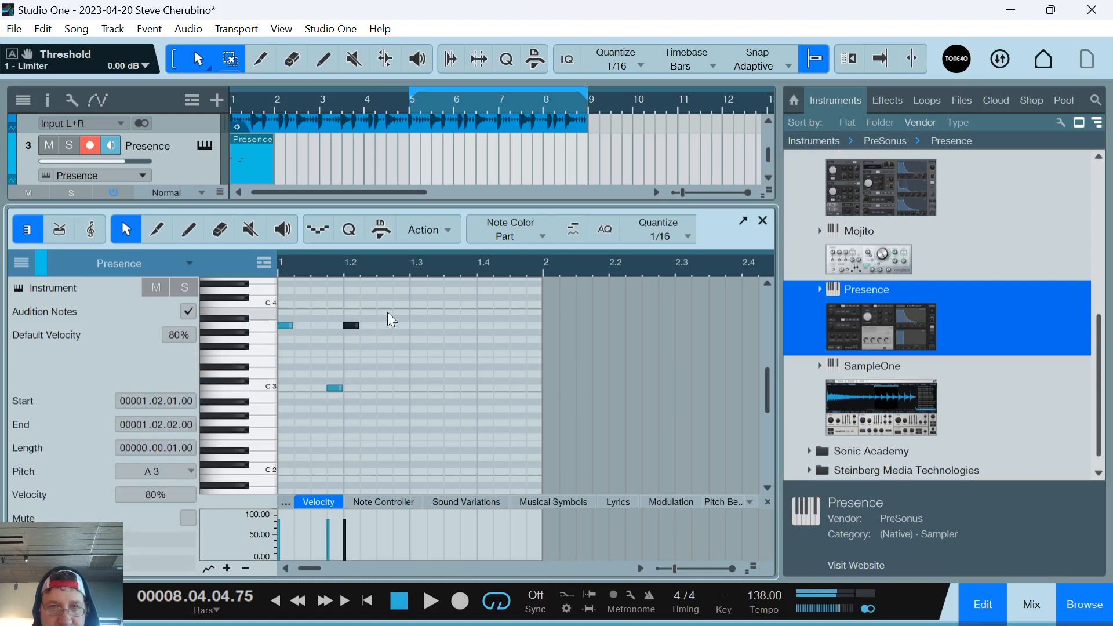
Enter C4 at 1.02.04, D4 at 1.03.02, C4 at 1.03.03, A3 at 1.04.01 and C3 at 1.04.03, play the bar and close the editor.
{"action": "left_click", "coordinate": [402, 305]}
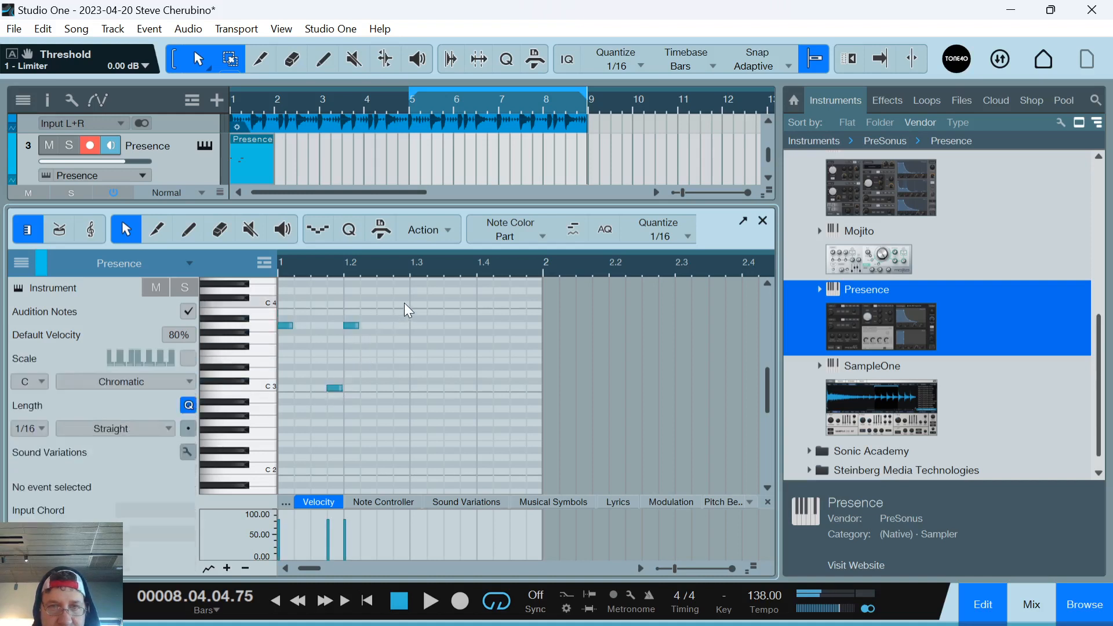
{"action": "left_click", "coordinate": [432, 290]}
{"action": "left_click", "coordinate": [453, 305]}
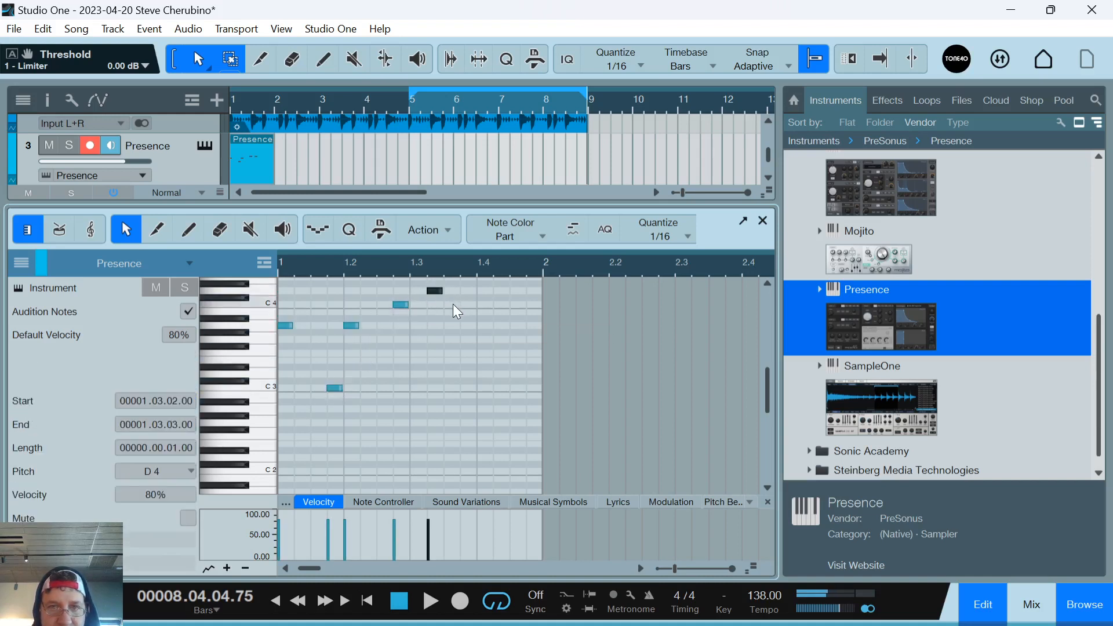
{"action": "left_click", "coordinate": [483, 325]}
{"action": "left_click", "coordinate": [516, 387]}
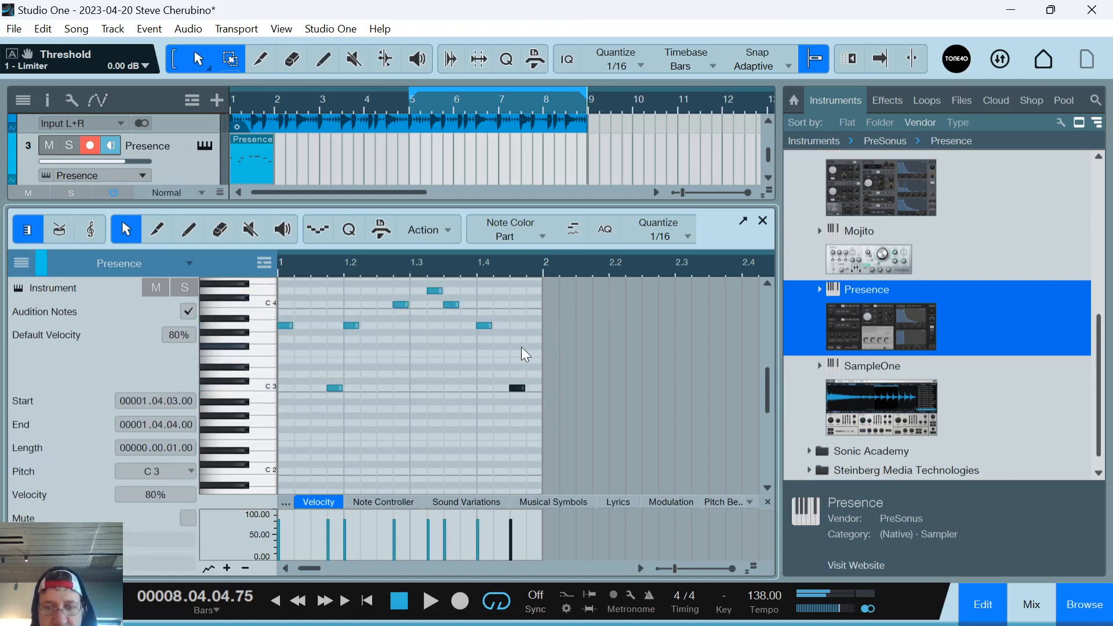
{"action": "key", "text": "space"}
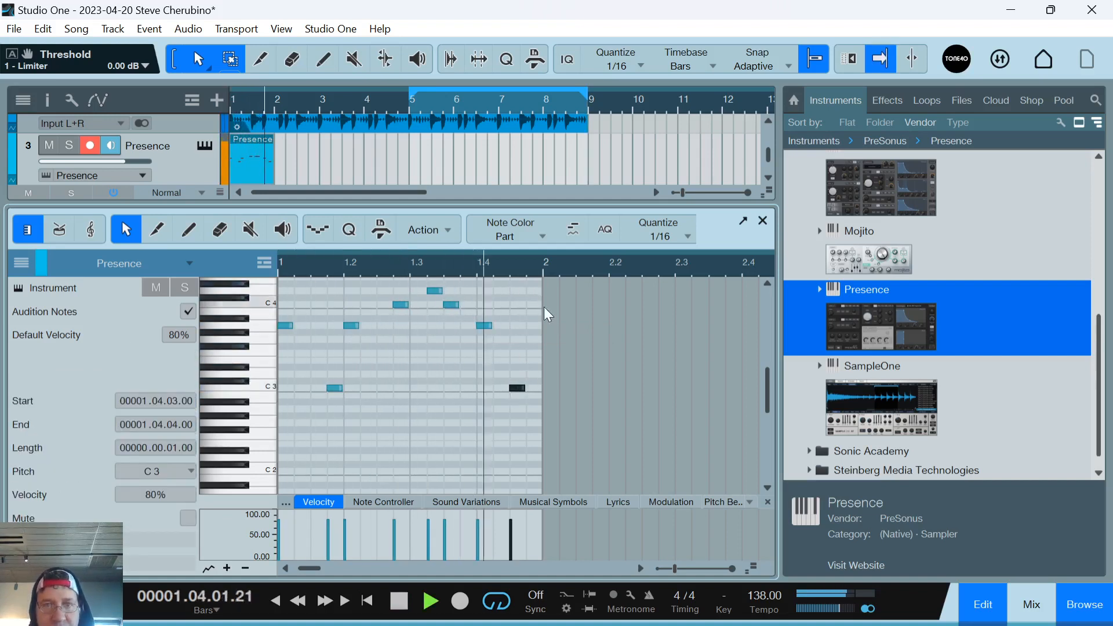
{"action": "left_click", "coordinate": [761, 221]}
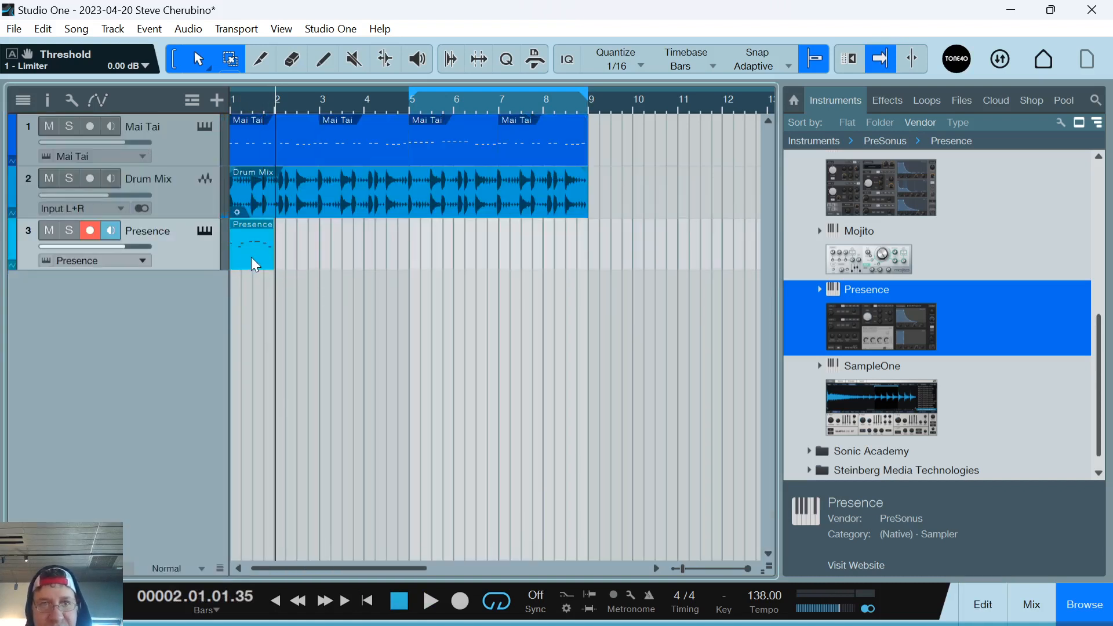
Try three duplicates of the Presence part up to bar 5 during playback, and delete the copies.
{"action": "key", "text": "d"}
{"action": "key", "text": "d"}
{"action": "key", "text": "d"}
{"action": "key", "text": "space"}
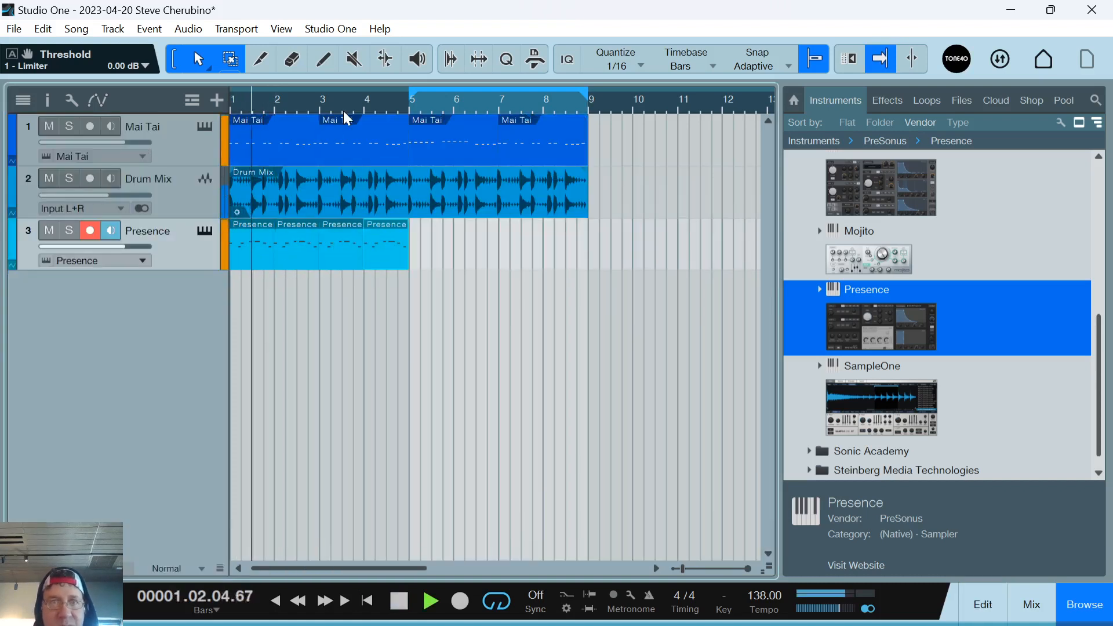
{"action": "left_click_drag", "start_coordinate": [429, 259], "coordinate": [296, 239]}
{"action": "key", "text": "Delete"}
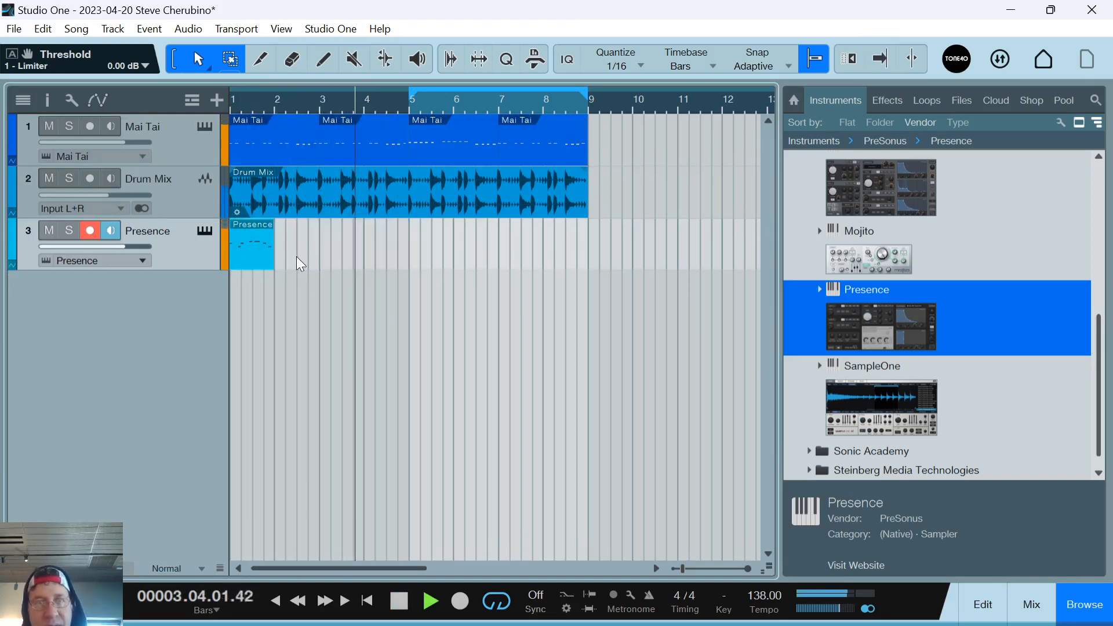
{"action": "key", "text": "f"}
{"action": "key", "text": "space"}
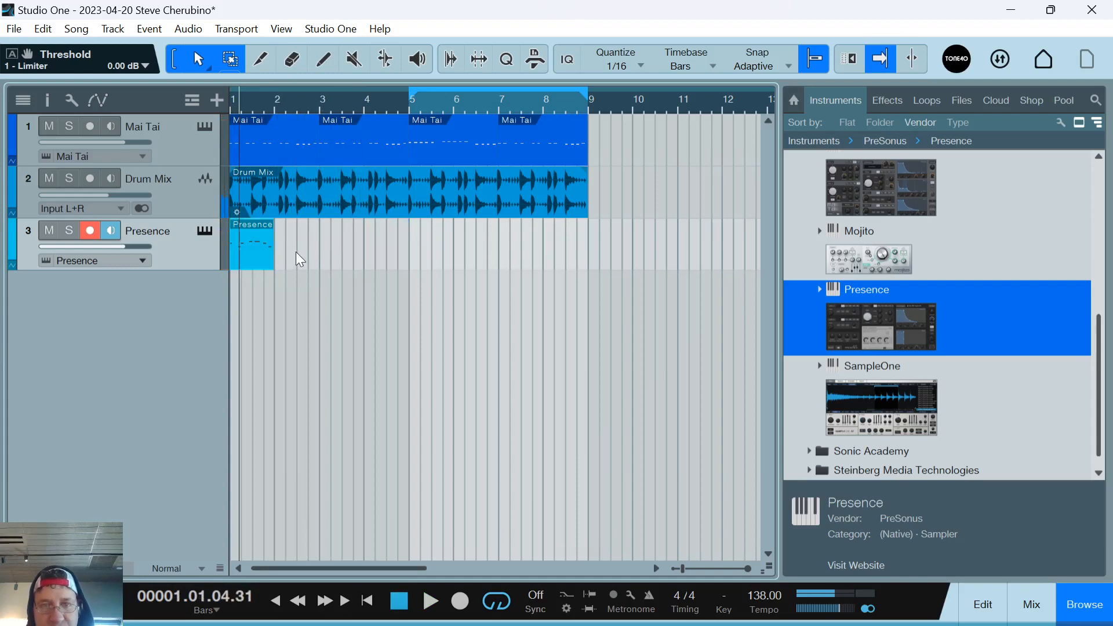
Open the Presence part at bar 1, delete C4 at 1.02.04 and C3 at 1.01.04, and play the bar.
{"action": "double_click", "coordinate": [261, 257]}
{"action": "left_click_drag", "start_coordinate": [400, 306], "coordinate": [451, 304]}
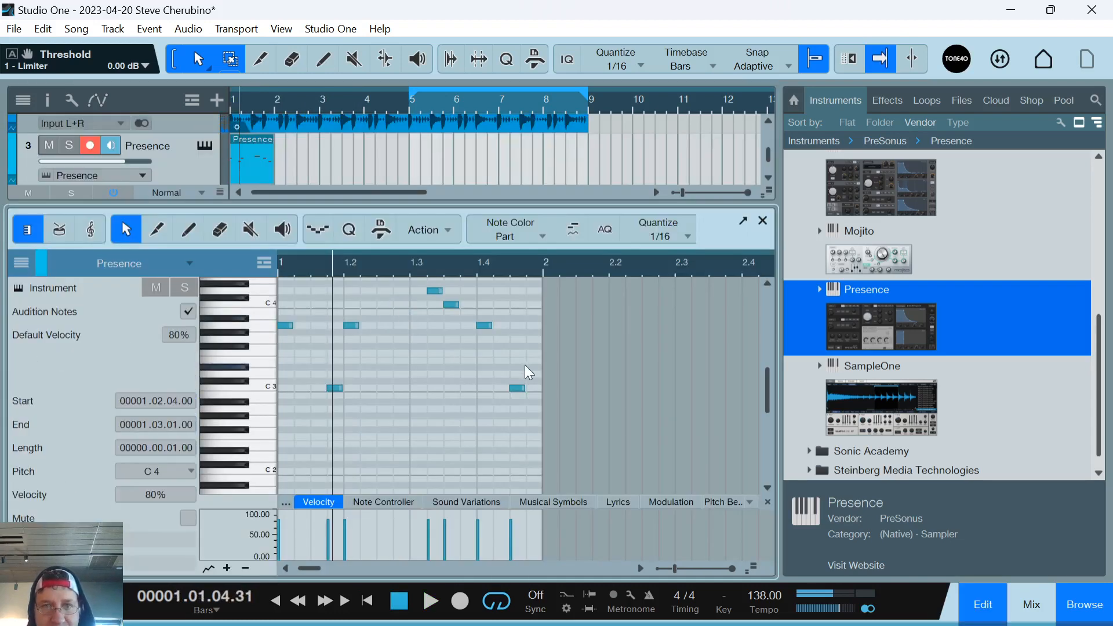
{"action": "double_click", "coordinate": [338, 388]}
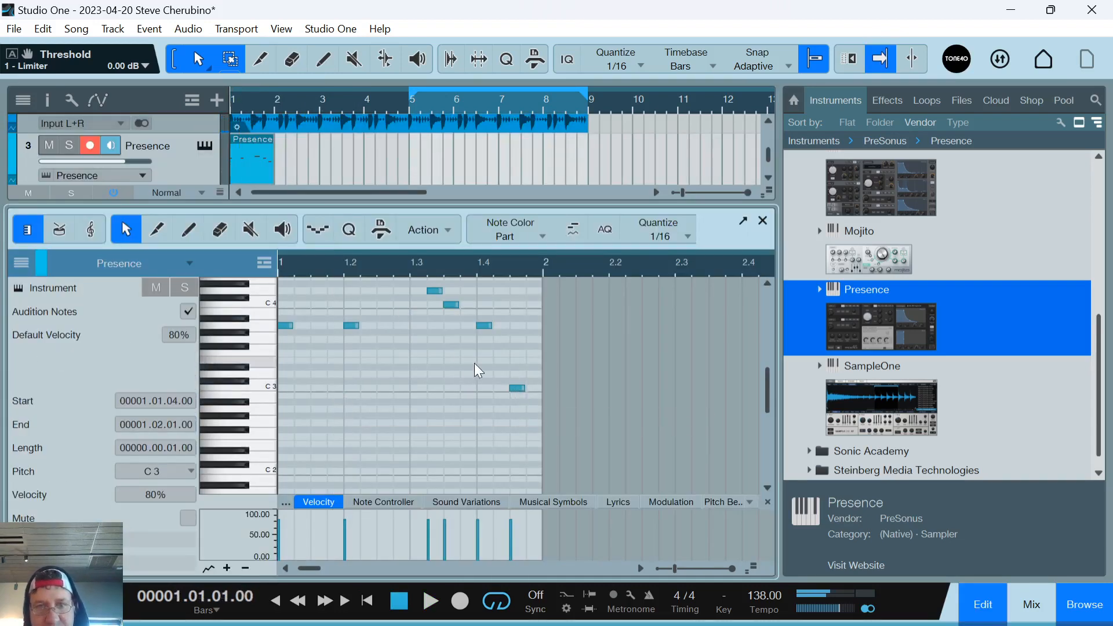
{"action": "key", "text": "space"}
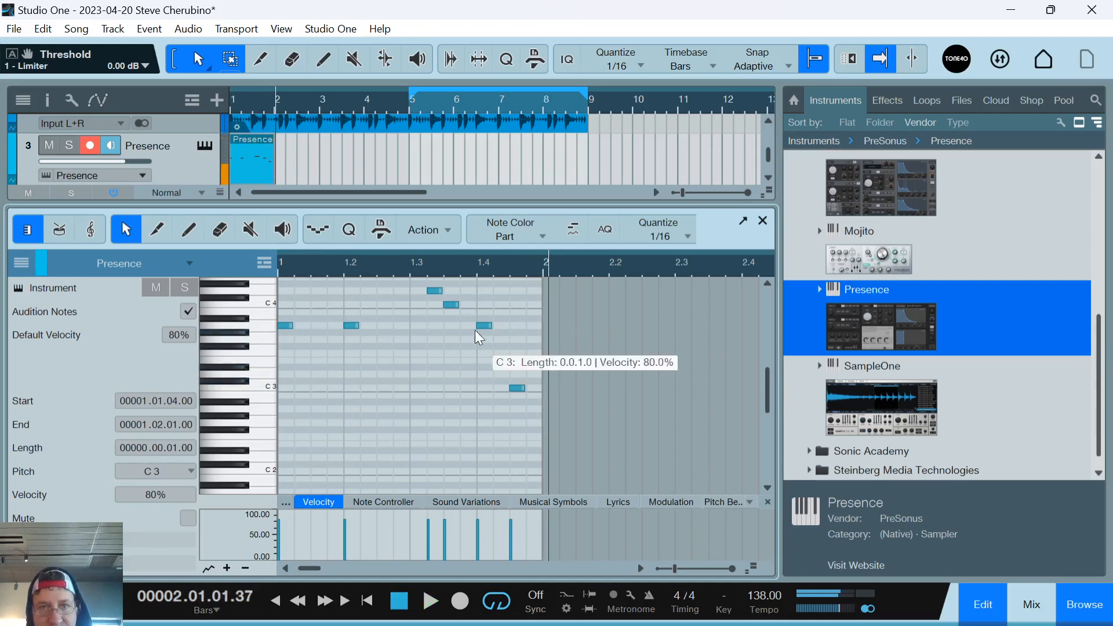
Move the D4 and C4 pair to 1.03.03 and 1.03.04 and the last C3 to 1.04.04, playing the bar after each move.
{"action": "left_click_drag", "start_coordinate": [427, 286], "coordinate": [464, 310]}
{"action": "key", "text": "space"}
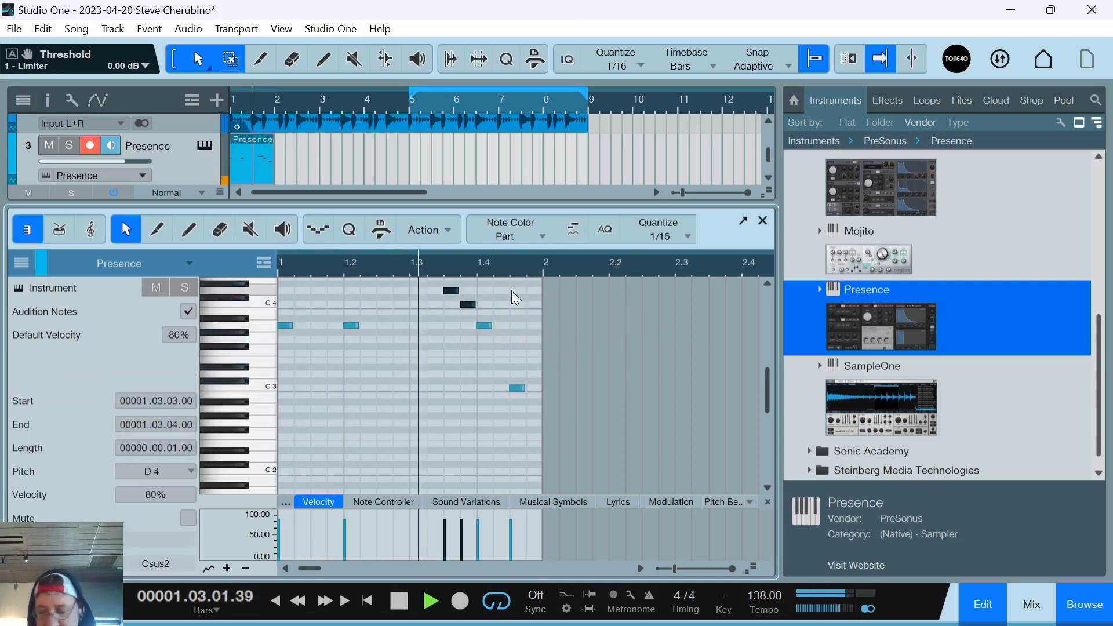
{"action": "key", "text": "space"}
{"action": "mouse_move", "coordinate": [517, 388]}
{"action": "left_mouse_down"}
{"action": "mouse_move", "coordinate": [526, 401]}
{"action": "mouse_move", "coordinate": [532, 389]}
{"action": "left_mouse_up"}
{"action": "key", "text": "space"}
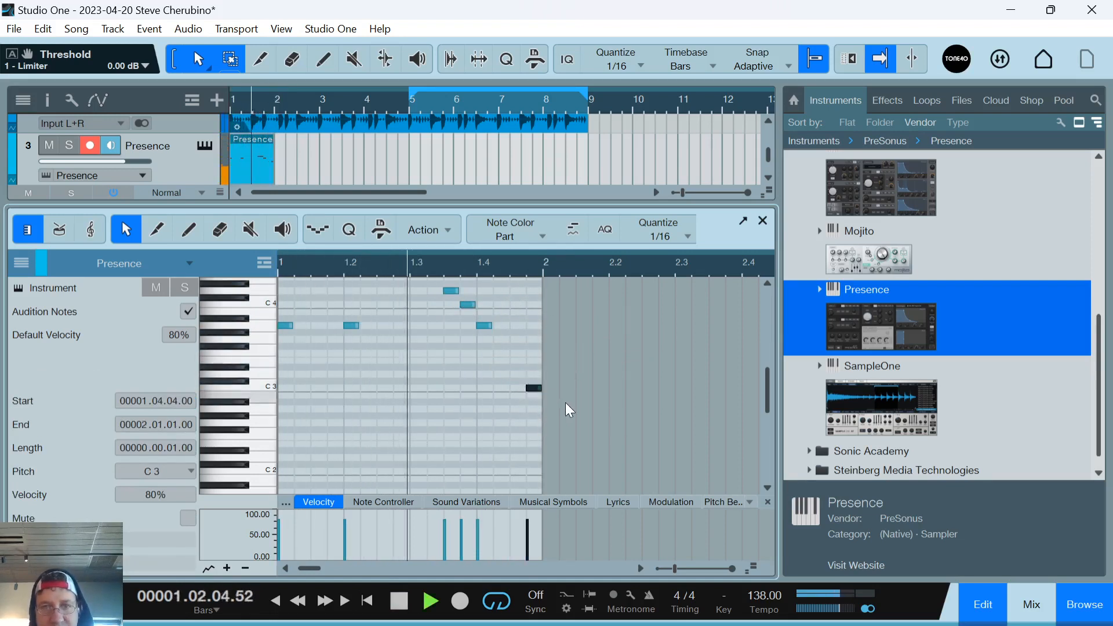
{"action": "key", "text": "space"}
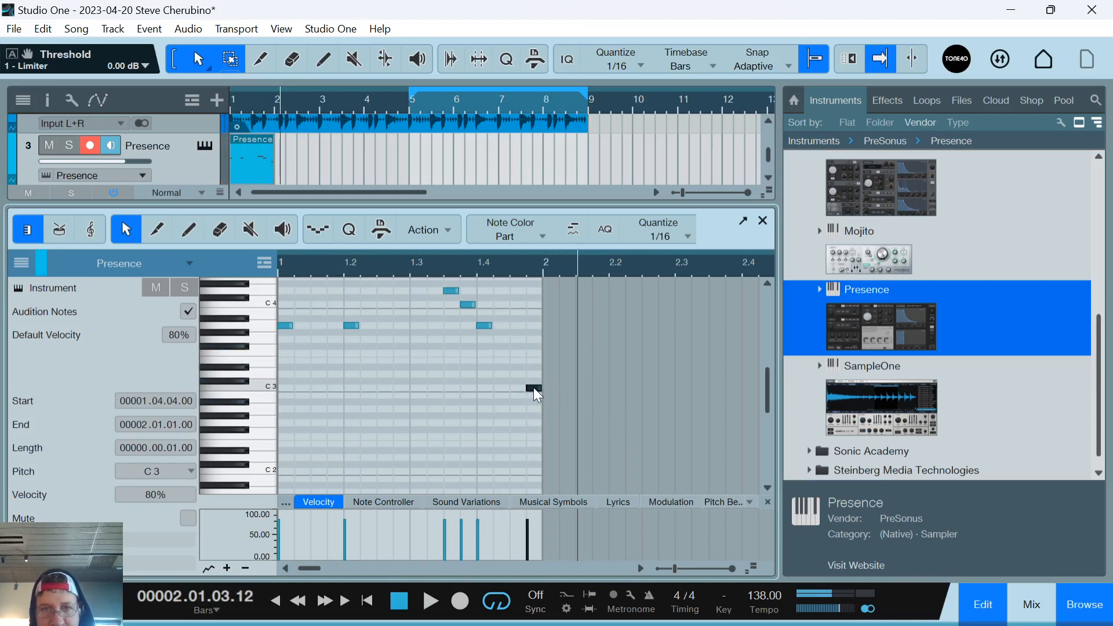
Try raising the final note at 1.04.04 to G3 and play the bar.
{"action": "left_click_drag", "start_coordinate": [534, 387], "coordinate": [528, 343]}
{"action": "key", "text": "space"}
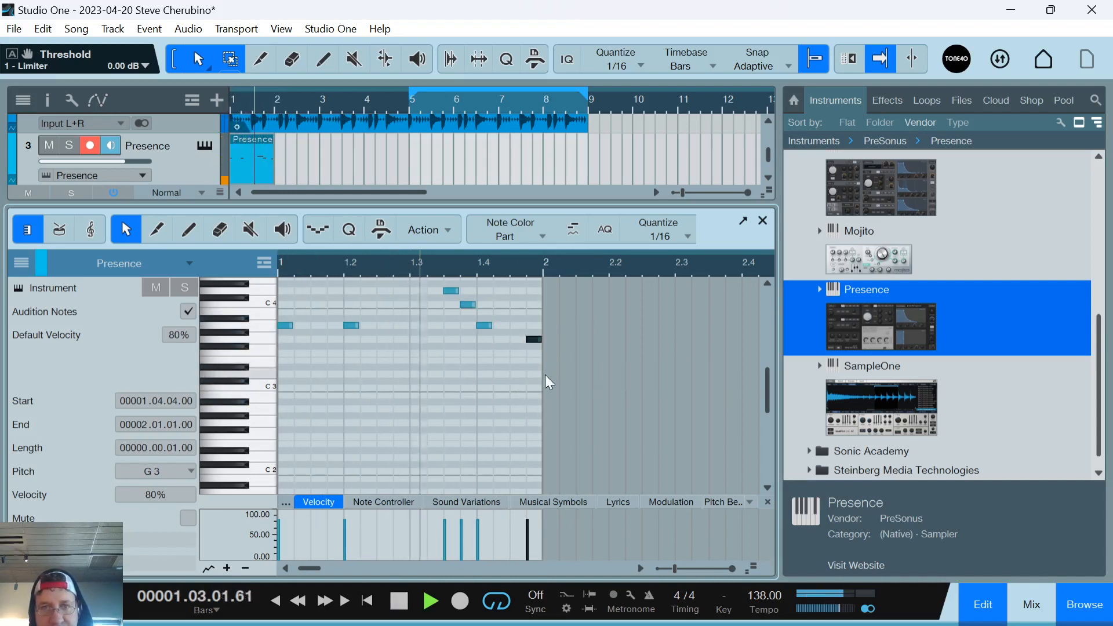
{"action": "key", "text": "space"}
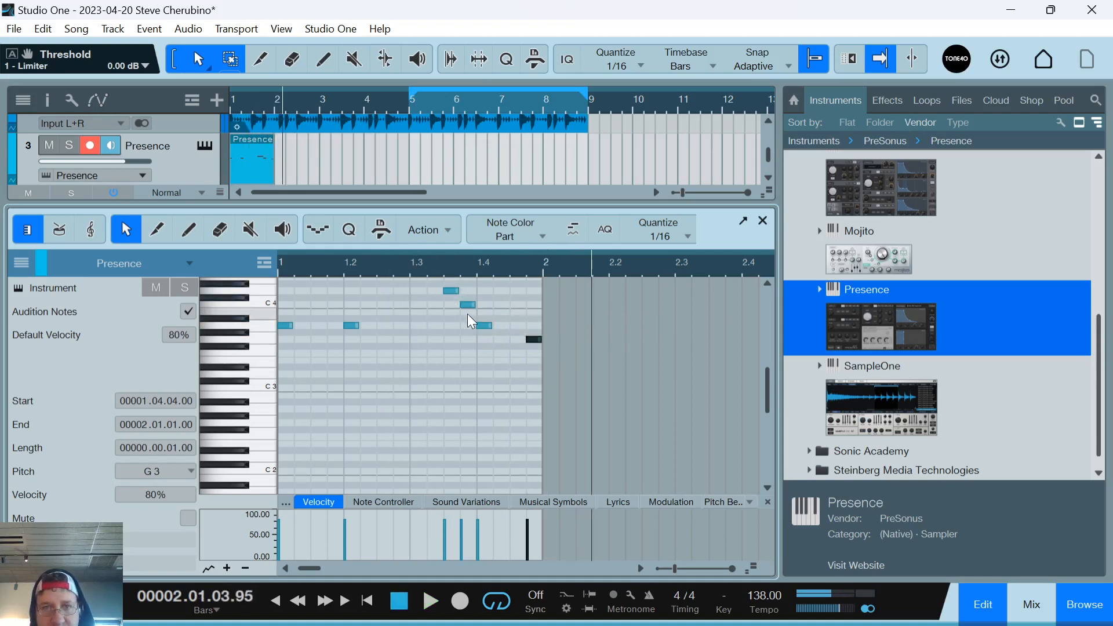
Move the A3 at 1.04.01 to 1.04.03, delete the G3 at 1.04.04 and play the bar.
{"action": "left_click_drag", "start_coordinate": [483, 326], "coordinate": [515, 326]}
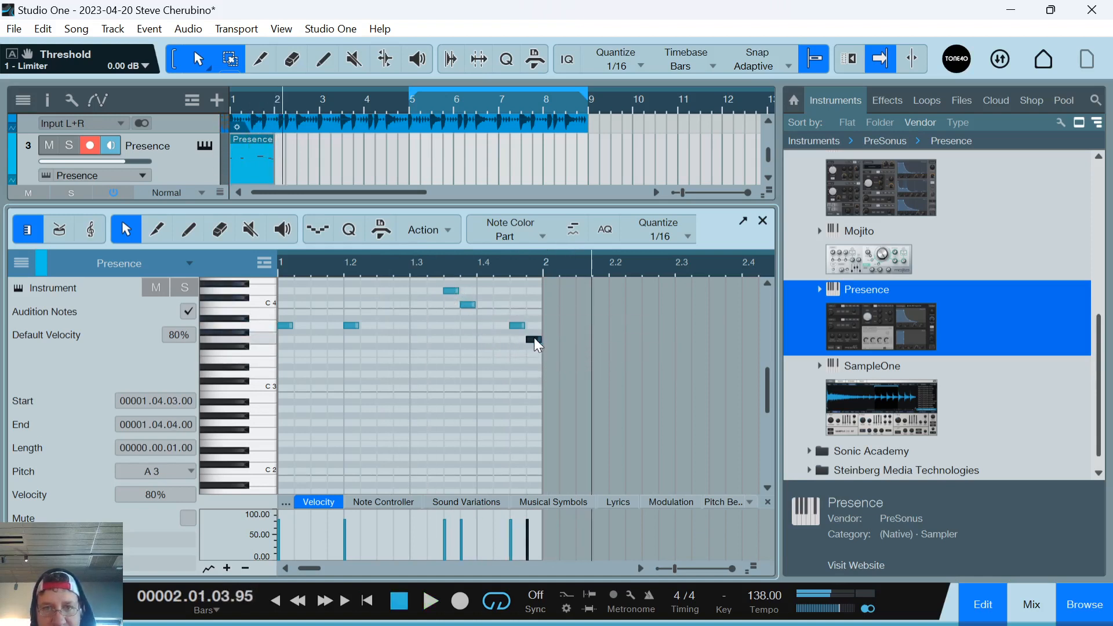
{"action": "key", "text": "Delete"}
{"action": "key", "text": "space"}
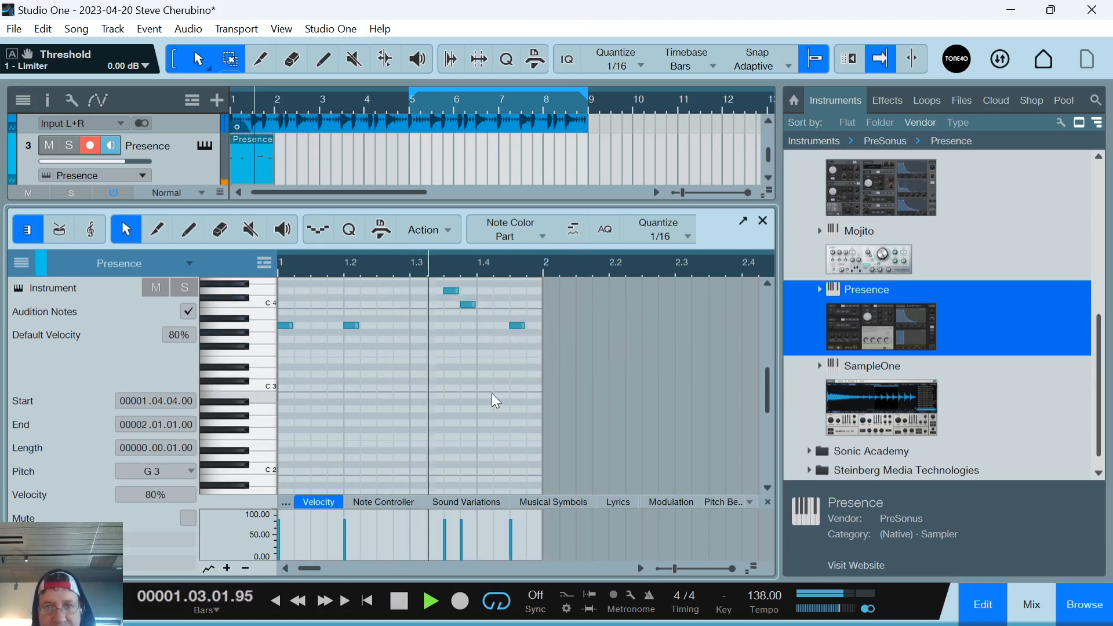
{"action": "key", "text": "space"}
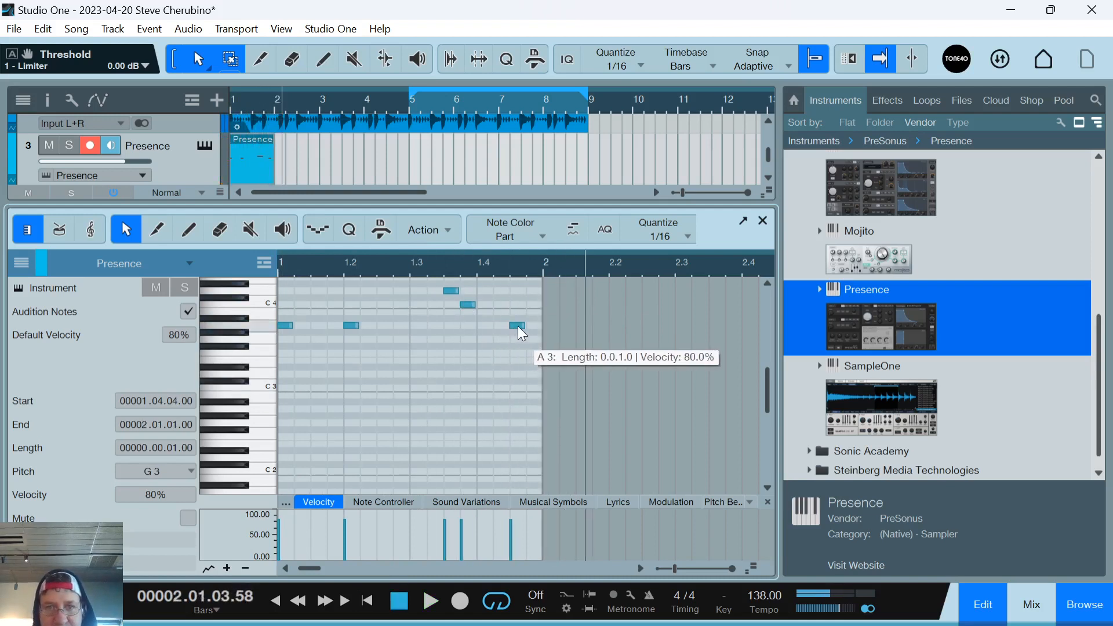
Move the last A3 to 1.04.02, play the bar and close the note editor.
{"action": "left_click_drag", "start_coordinate": [517, 326], "coordinate": [504, 327]}
{"action": "key", "text": "space"}
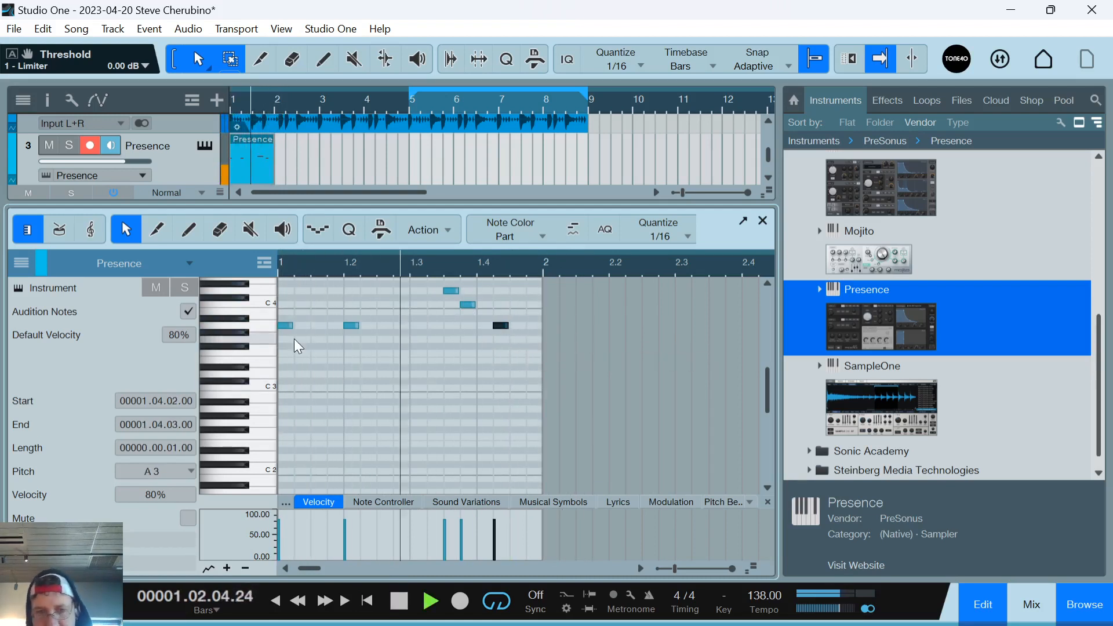
{"action": "key", "text": "space"}
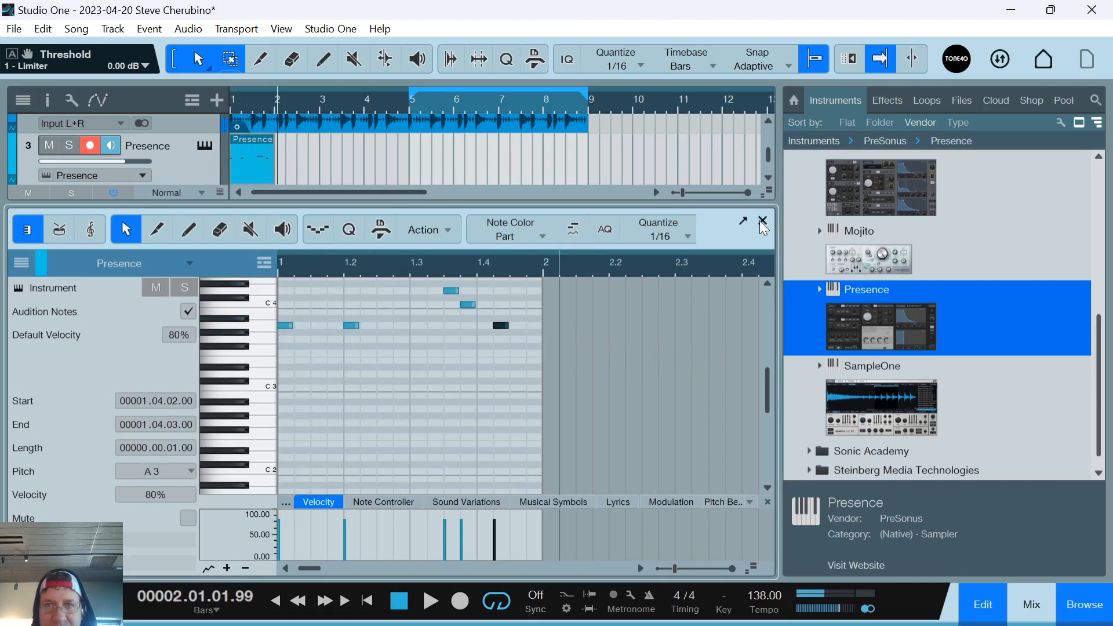
{"action": "left_click", "coordinate": [763, 223]}
Duplicate the one-bar Presence part seven times to fill the track up to bar 9.
{"action": "key", "text": "d"}
{"action": "key", "text": "d"}
{"action": "key", "text": "d"}
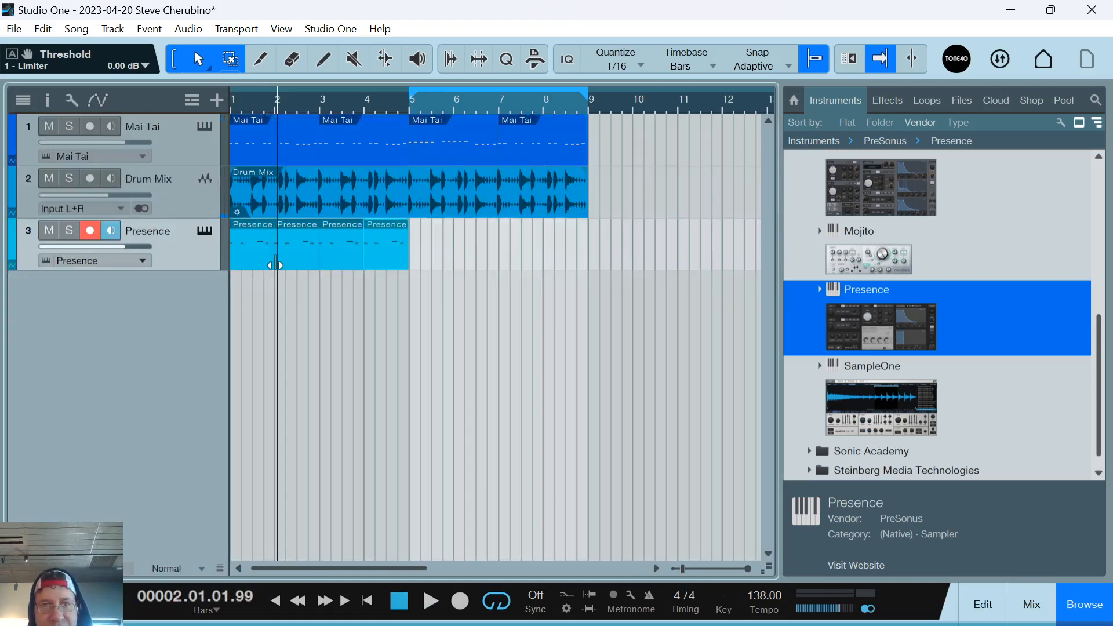
{"action": "key", "text": "d"}
{"action": "key", "text": "d"}
{"action": "key", "text": "d"}
{"action": "key", "text": "d"}
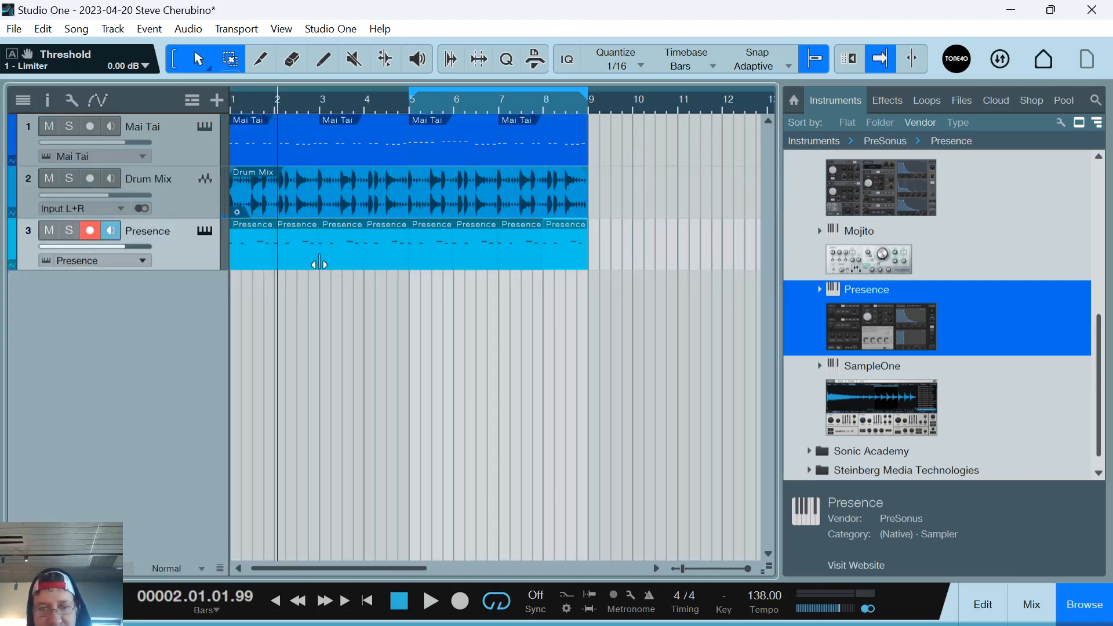
Play the arrangement from the beginning and extend the loop range back to bar 1.
{"action": "key", "text": "comma"}
{"action": "key", "text": "space"}
{"action": "left_click_drag", "start_coordinate": [409, 94], "coordinate": [118, 74]}
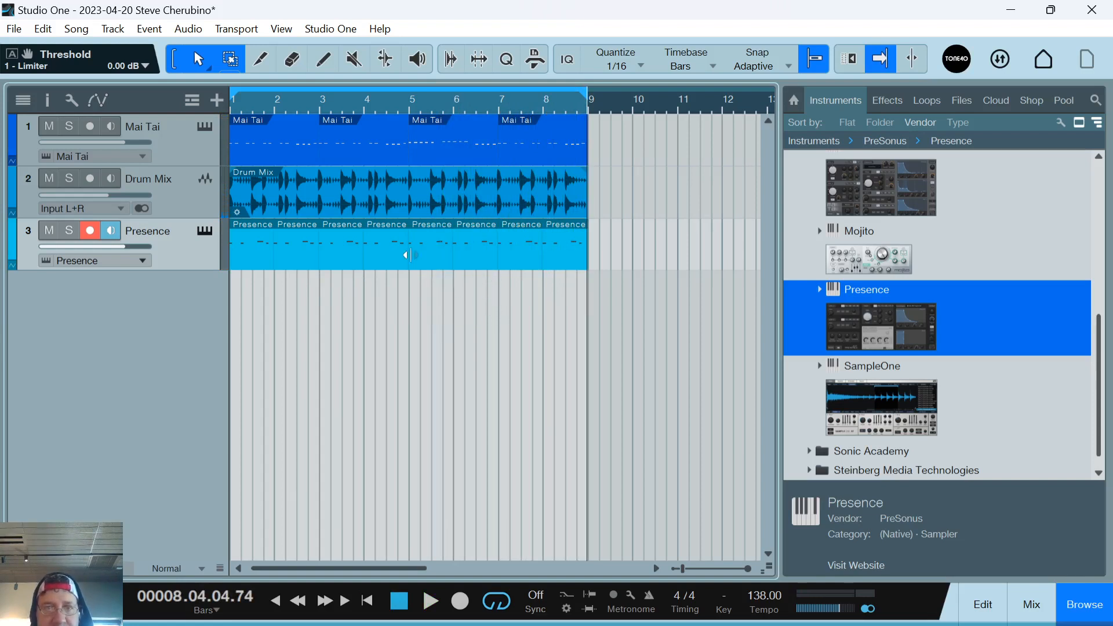
Merge the Presence parts at bars 5 and 6, open the merged part and delete all notes in bar 5.
{"action": "left_click", "coordinate": [430, 259]}
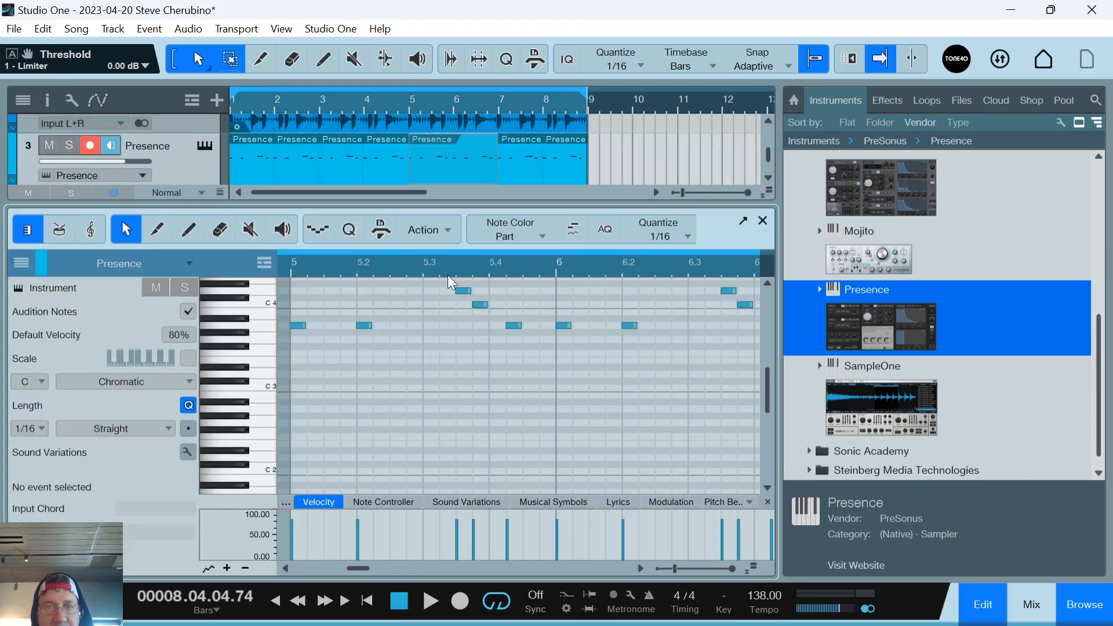
{"action": "double_click", "coordinate": [439, 257]}
{"action": "left_click_drag", "start_coordinate": [450, 269], "coordinate": [452, 253]}
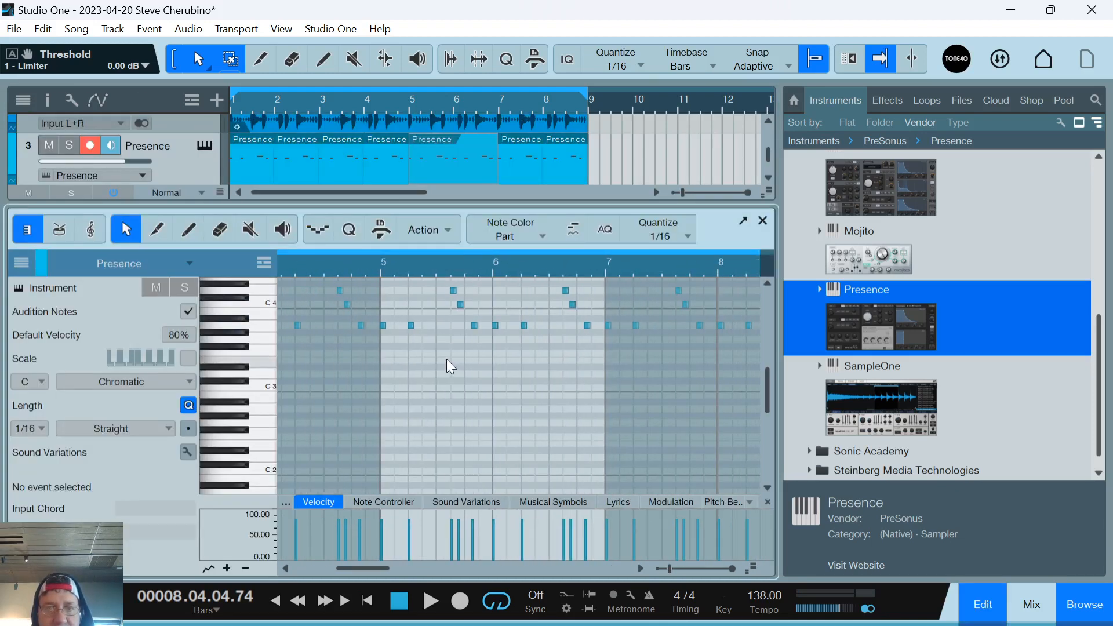
{"action": "scroll", "coordinate": [447, 359], "scroll_direction": "up", "scroll_amount": 1}
{"action": "left_click", "coordinate": [252, 326]}
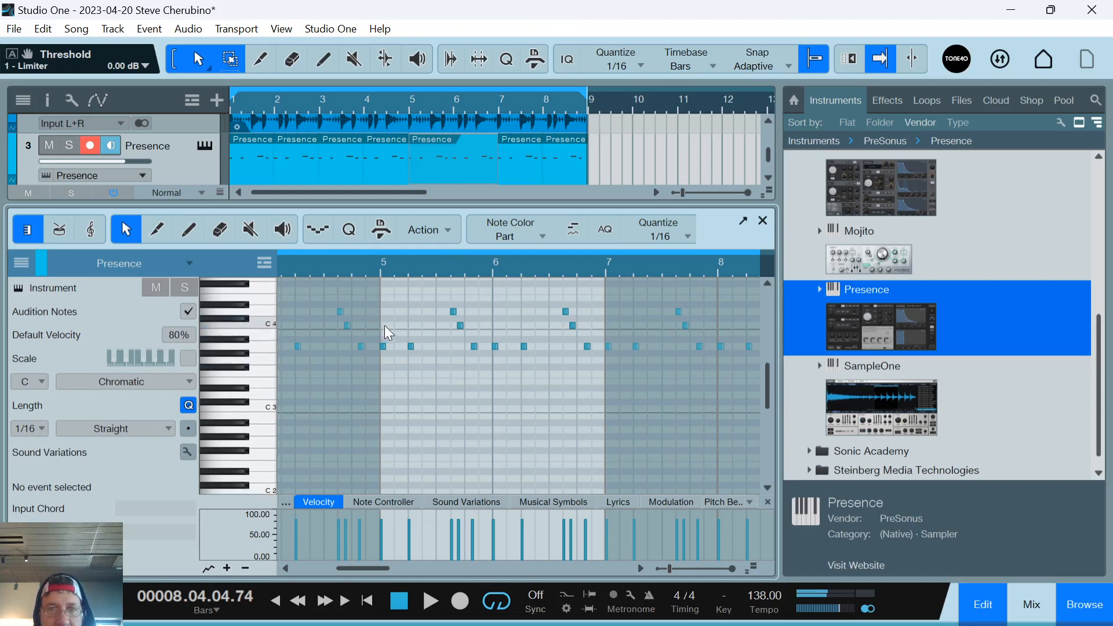
{"action": "left_click_drag", "start_coordinate": [414, 273], "coordinate": [423, 297]}
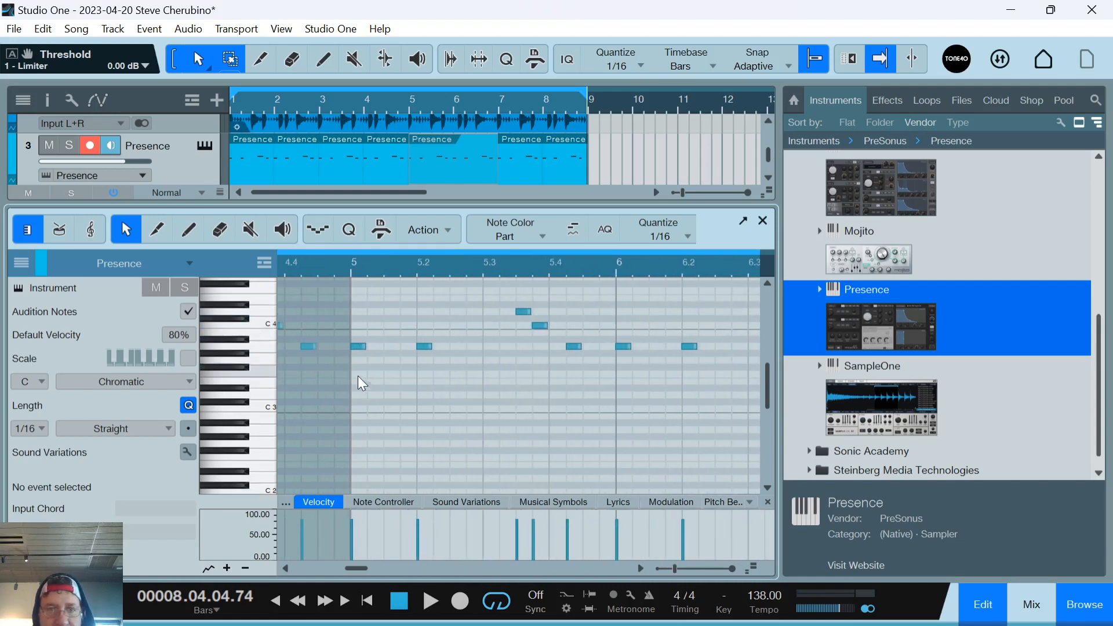
{"action": "left_click_drag", "start_coordinate": [357, 376], "coordinate": [587, 312]}
{"action": "key", "text": "Delete"}
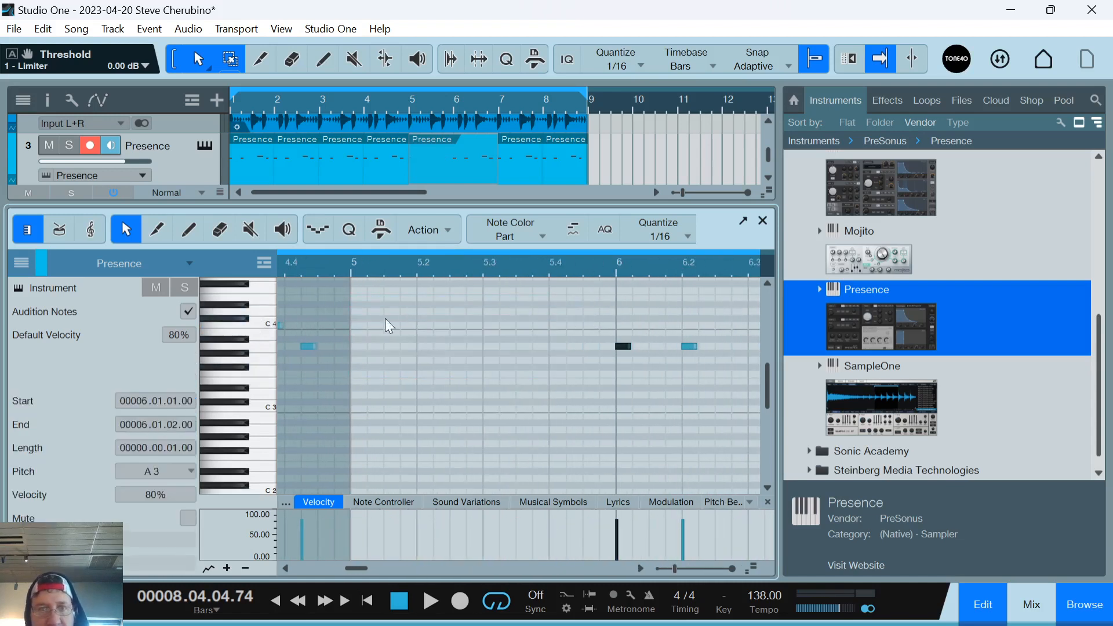
Enter sixteenth notes C4 at 5.01.01, D4 at 5.01.03 and E4 at 5.01.04.
{"action": "scroll", "coordinate": [378, 322], "scroll_direction": "up", "scroll_amount": 2}
{"action": "scroll", "coordinate": [378, 323], "scroll_direction": "up", "scroll_amount": 1}
{"action": "double_click", "coordinate": [360, 336]}
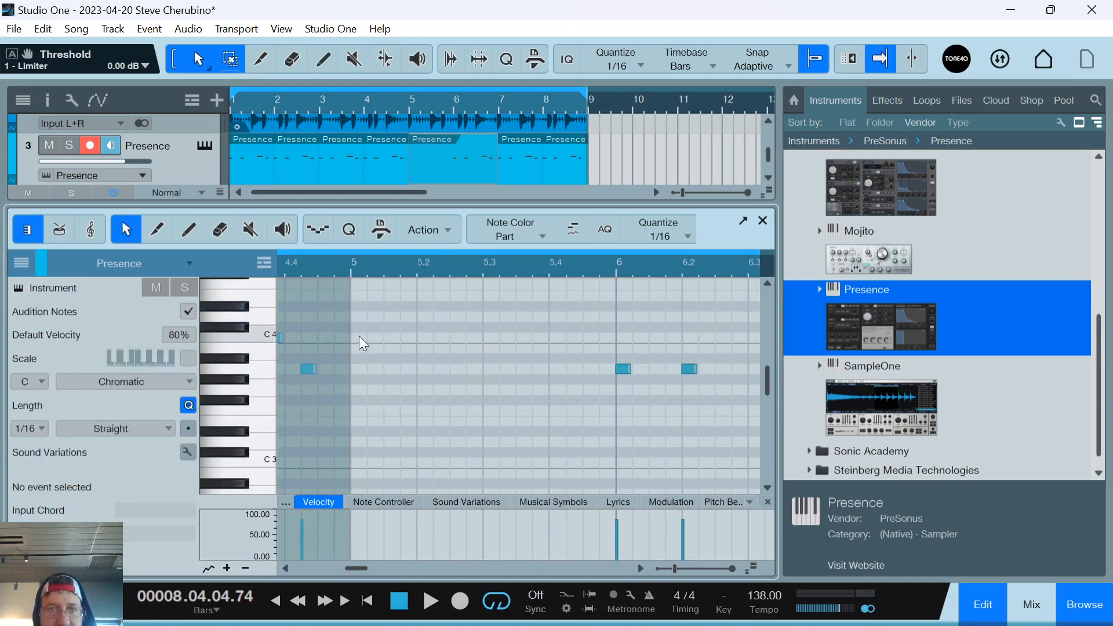
{"action": "double_click", "coordinate": [393, 317]}
{"action": "double_click", "coordinate": [408, 295]}
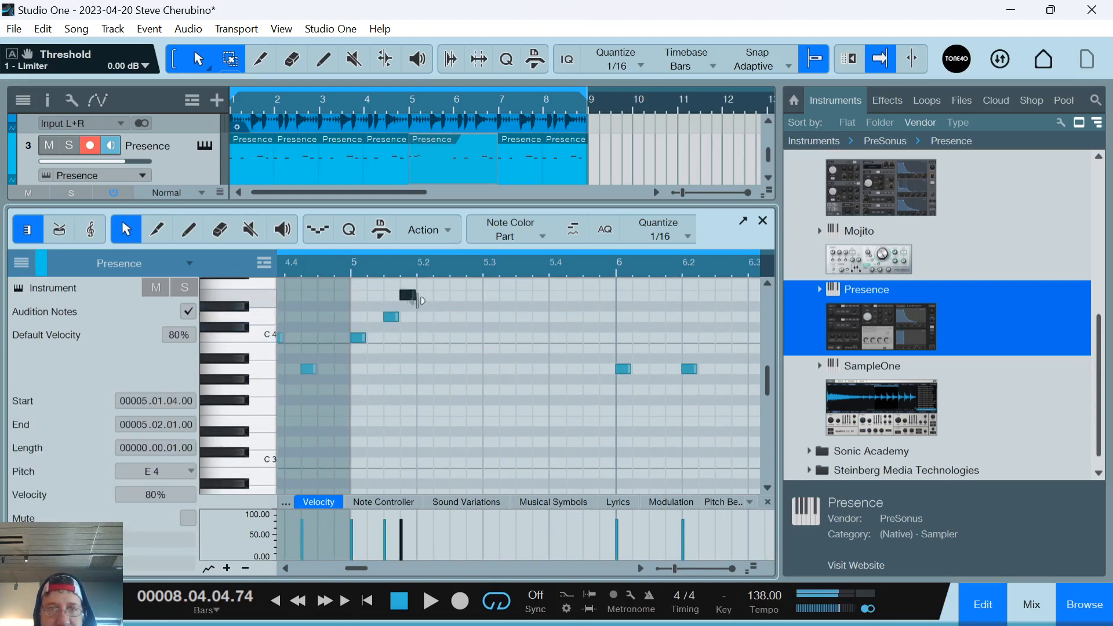
Move the E4 to G4 at 5.02.01, raise the D4 at 5.01.03 to E4, and play from bar 5.
{"action": "scroll", "coordinate": [443, 313], "scroll_direction": "up", "scroll_amount": 2}
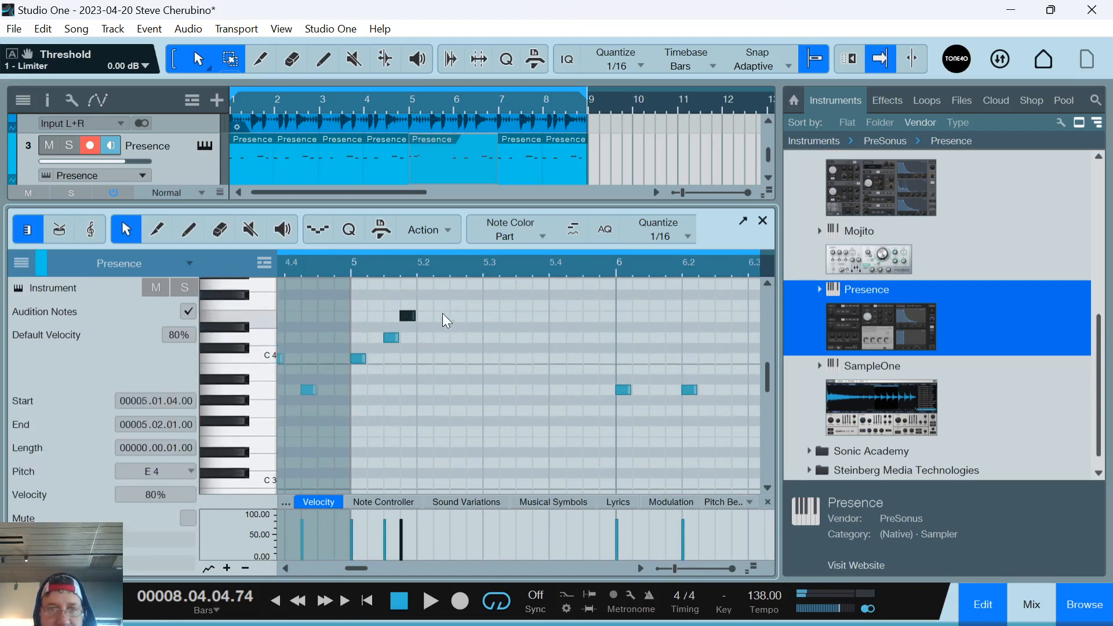
{"action": "left_click_drag", "start_coordinate": [406, 336], "coordinate": [425, 305]}
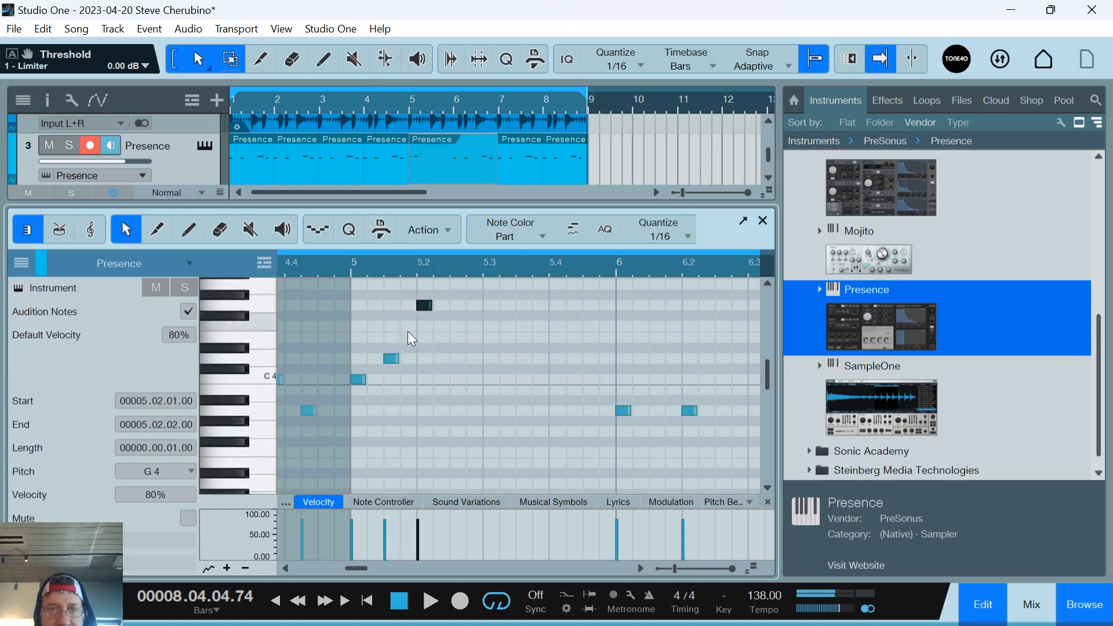
{"action": "left_click_drag", "start_coordinate": [398, 360], "coordinate": [390, 342]}
{"action": "left_click", "coordinate": [359, 263]}
{"action": "key", "text": "space"}
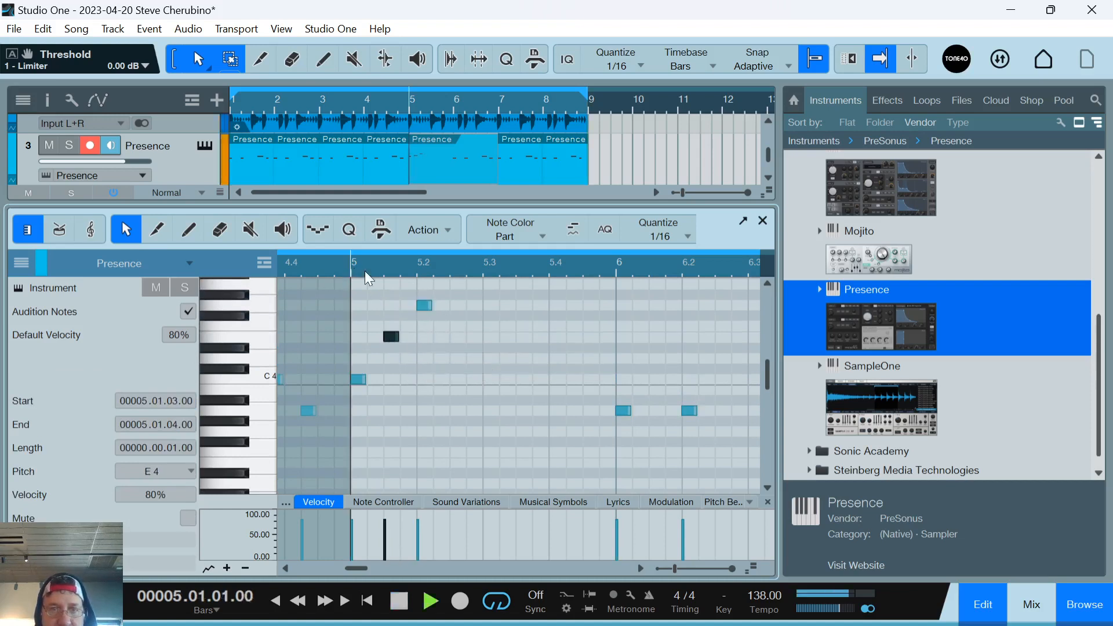
{"action": "key", "text": "space"}
Delete the A3 notes at 6.01.01 and 6.02.01, and move E4 to 5.01.02 and G4 to 5.01.03.
{"action": "left_click_drag", "start_coordinate": [586, 374], "coordinate": [696, 427]}
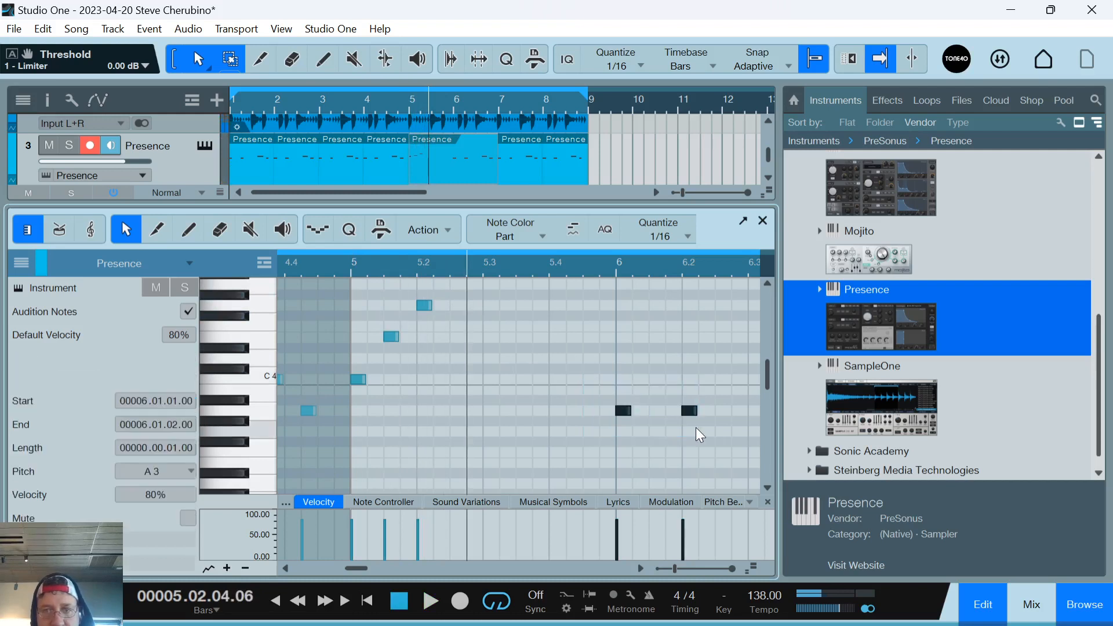
{"action": "key", "text": "Delete"}
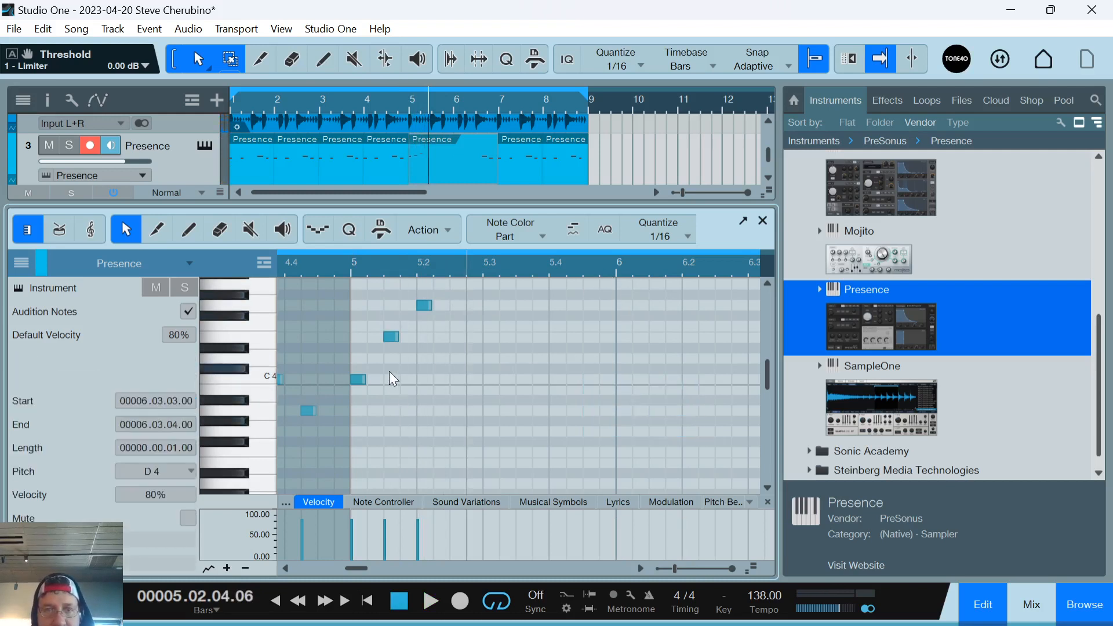
{"action": "left_click_drag", "start_coordinate": [392, 340], "coordinate": [376, 340]}
{"action": "left_click_drag", "start_coordinate": [426, 305], "coordinate": [392, 304]}
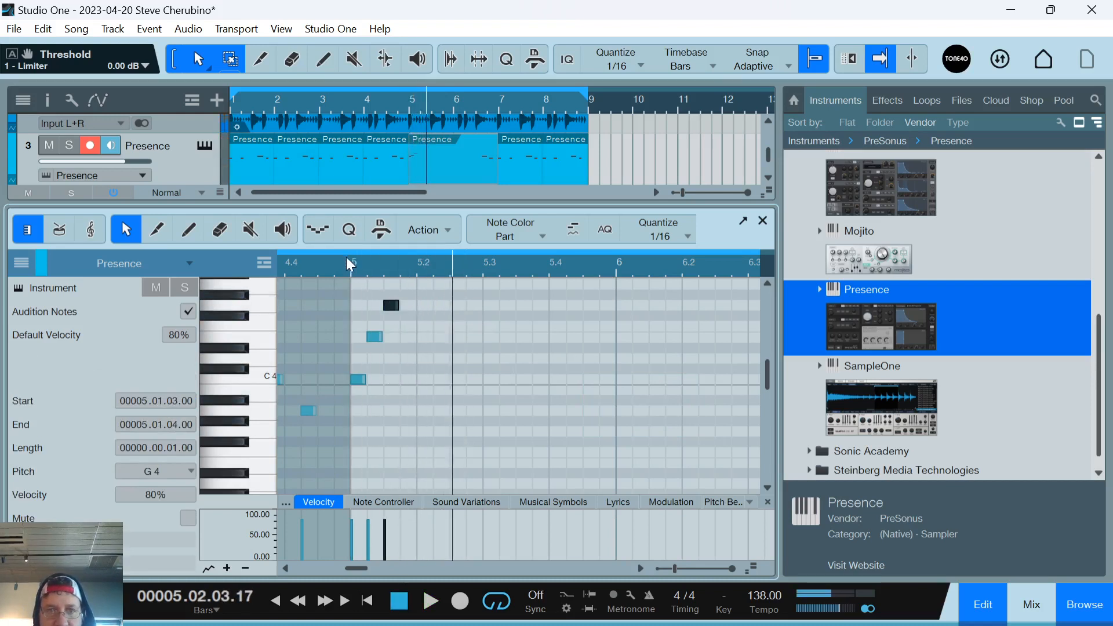
Enter C4 at 5.03.01, E4 at 5.03.02, G4 at 5.03.03, A4 at 5.03.04 and G4 at 5.04.01.
{"action": "double_click", "coordinate": [492, 378]}
{"action": "double_click", "coordinate": [515, 337]}
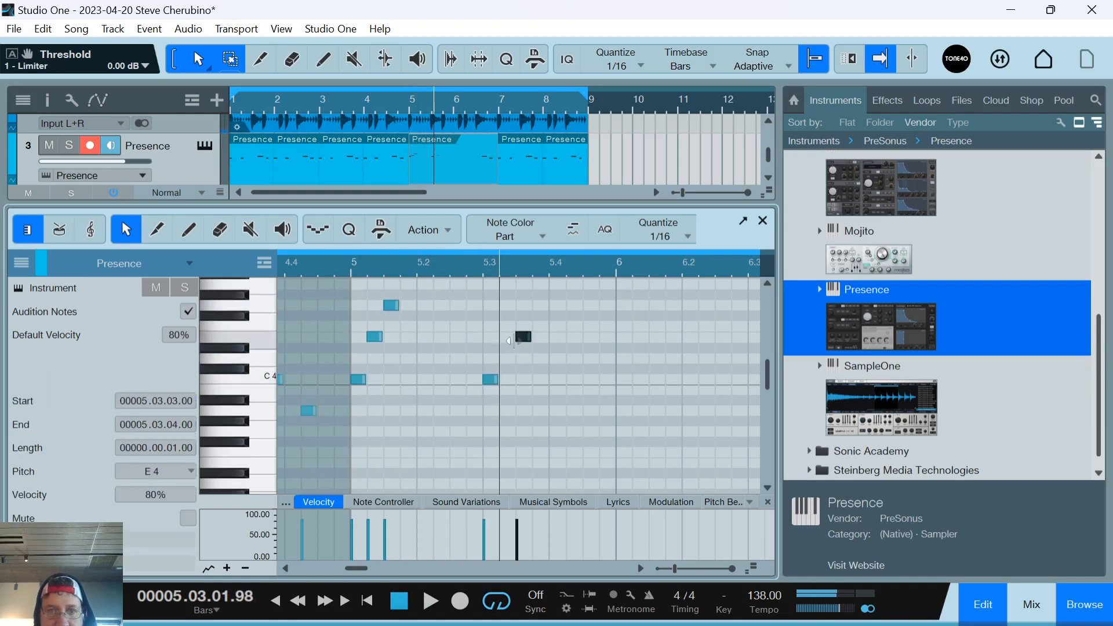
{"action": "left_click_drag", "start_coordinate": [527, 336], "coordinate": [510, 339]}
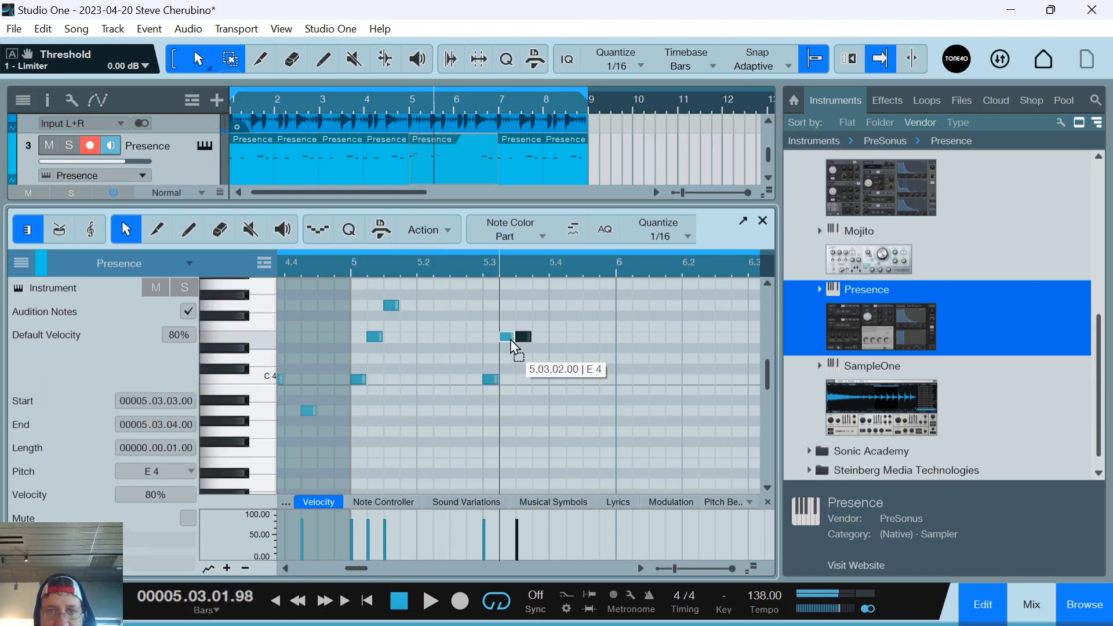
{"action": "double_click", "coordinate": [524, 305]}
{"action": "double_click", "coordinate": [540, 284]}
{"action": "double_click", "coordinate": [555, 304]}
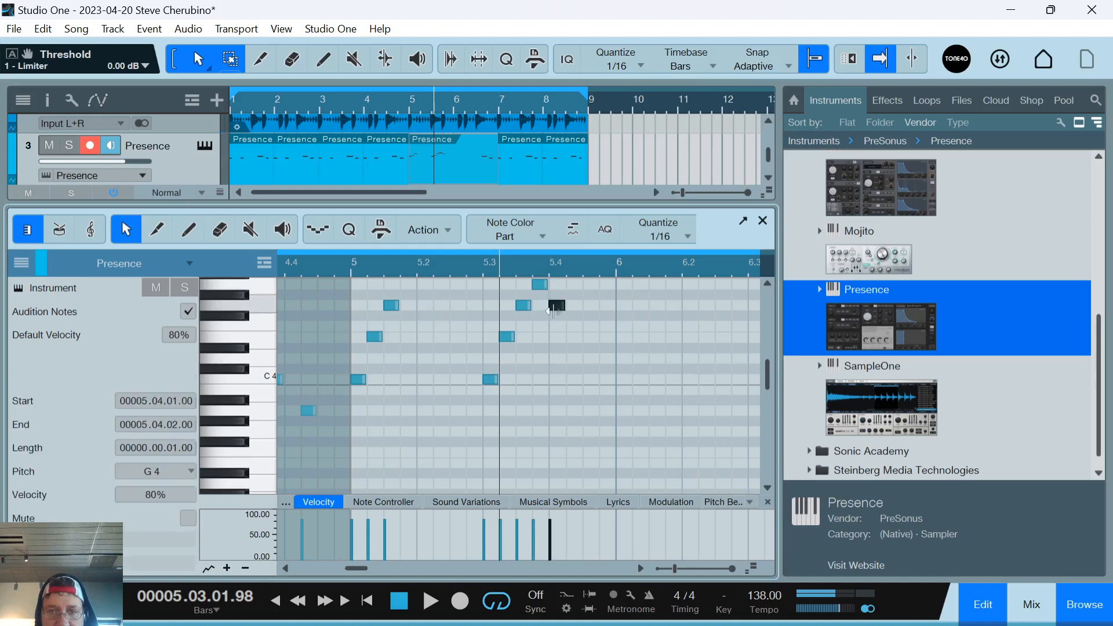
Set the loop range to the merged Presence part, bars 5 to 7, and play it.
{"action": "key", "text": "Home"}
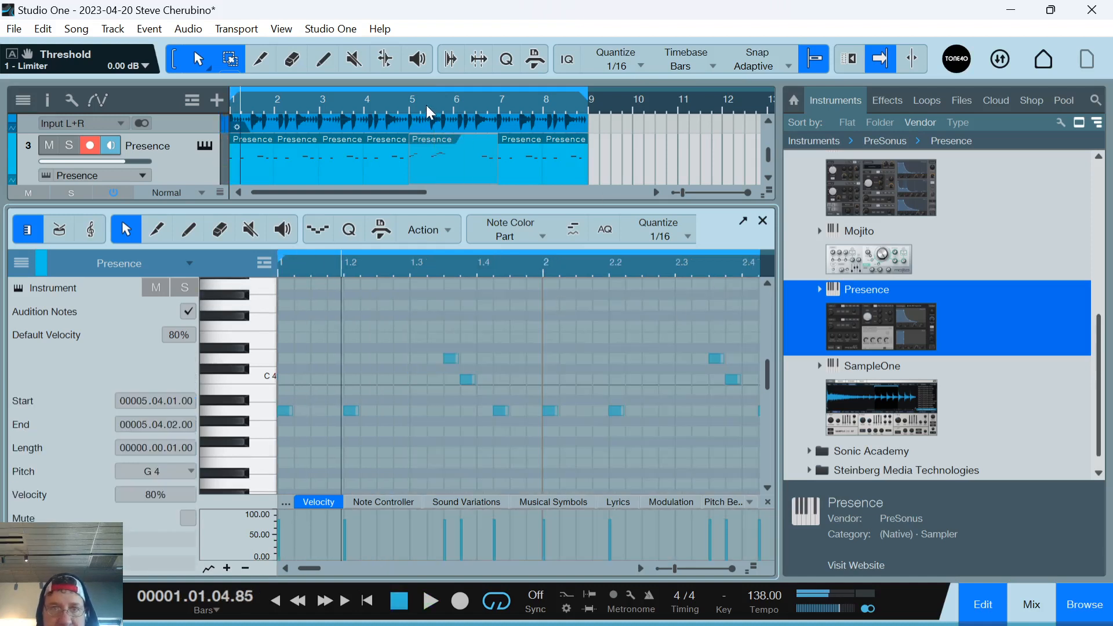
{"action": "left_click", "coordinate": [429, 163]}
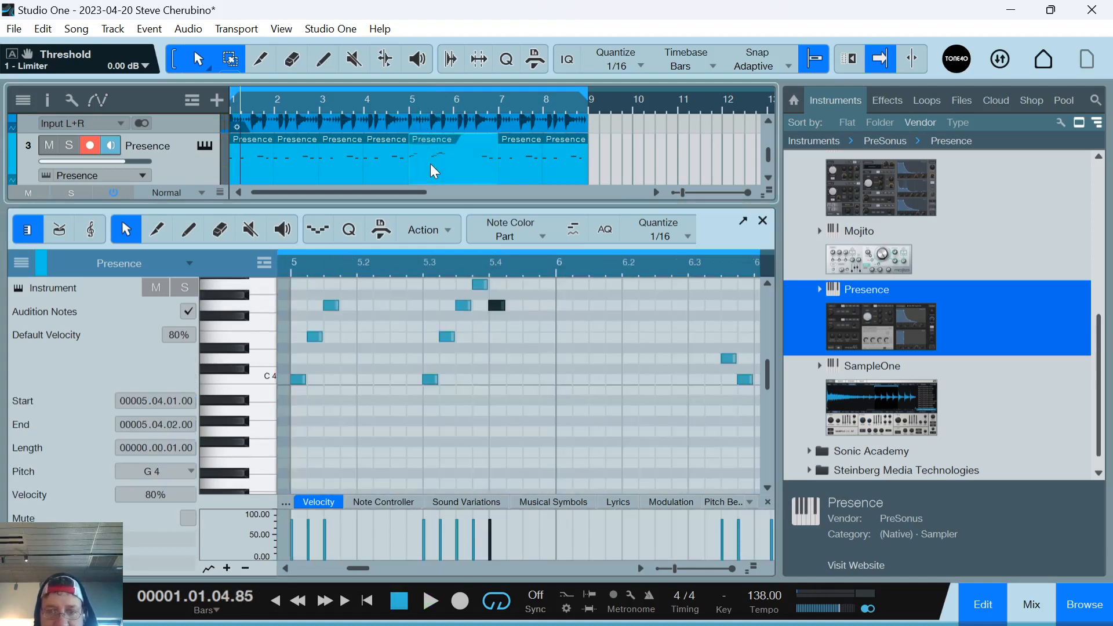
{"action": "key", "text": "p"}
{"action": "key", "text": "space"}
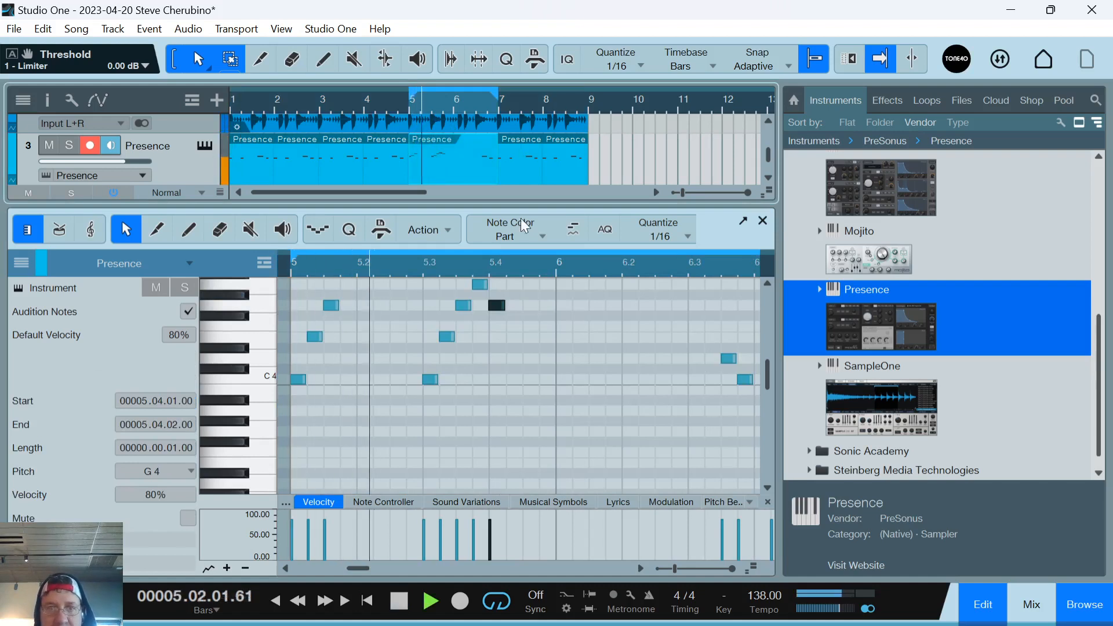
Stop playback and delete the G4 note at 5.04.01.
{"action": "key", "text": "space"}
{"action": "left_click_drag", "start_coordinate": [503, 267], "coordinate": [485, 270]}
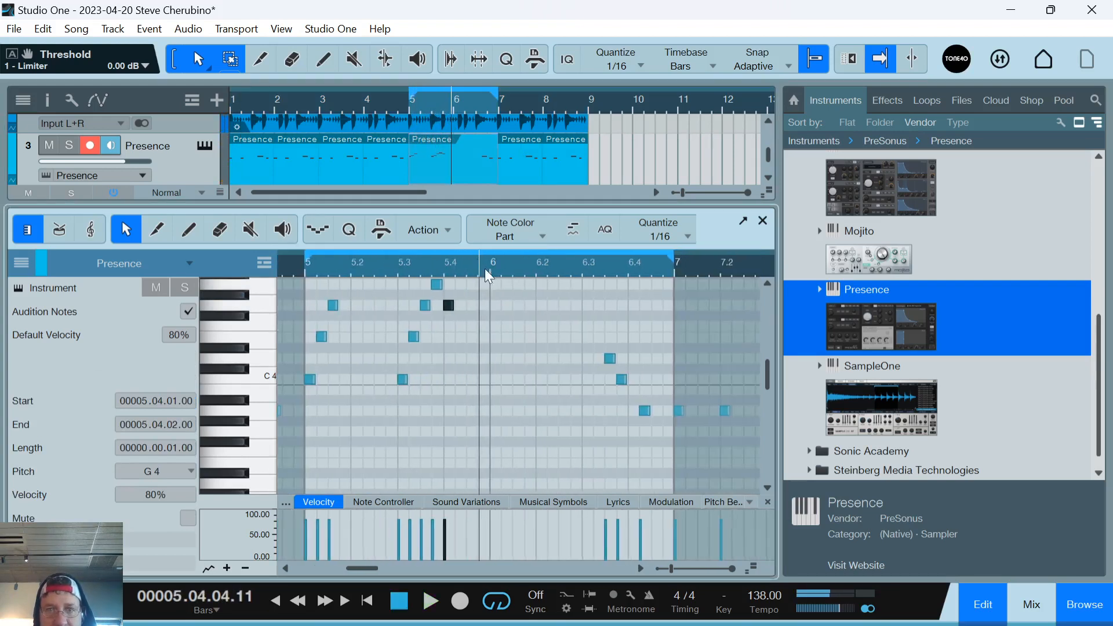
{"action": "scroll", "coordinate": [490, 334], "scroll_direction": "up", "scroll_amount": 2}
{"action": "scroll", "coordinate": [489, 334], "scroll_direction": "up", "scroll_amount": 2}
{"action": "double_click", "coordinate": [451, 398]}
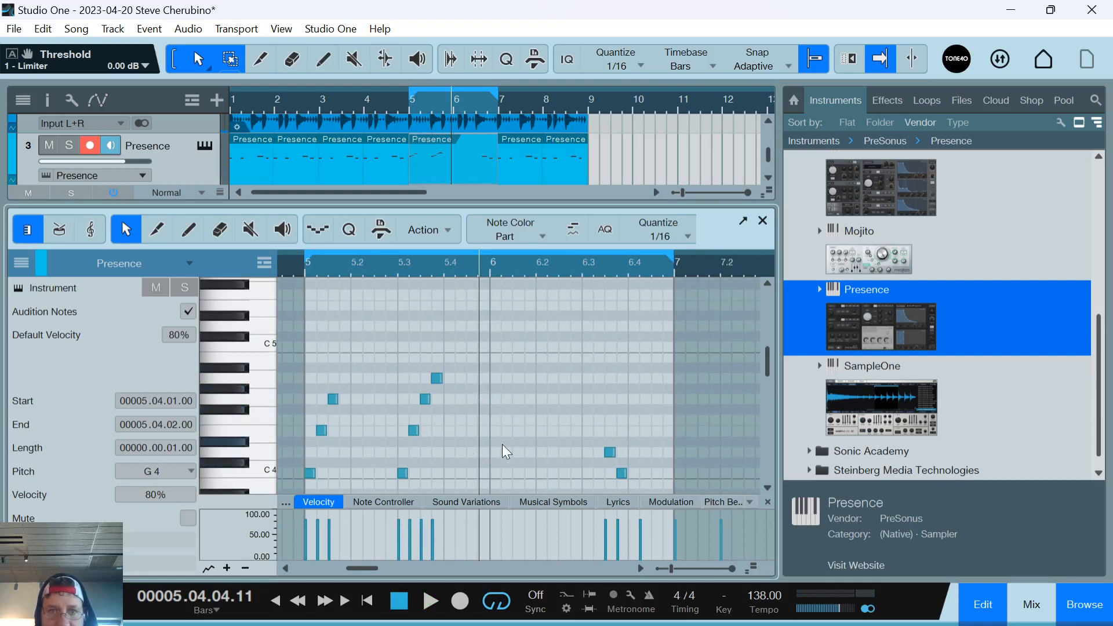
Play the Presence phrase from bar 5 twice to hear where the melody should continue.
{"action": "left_click", "coordinate": [305, 266]}
{"action": "key", "text": "space"}
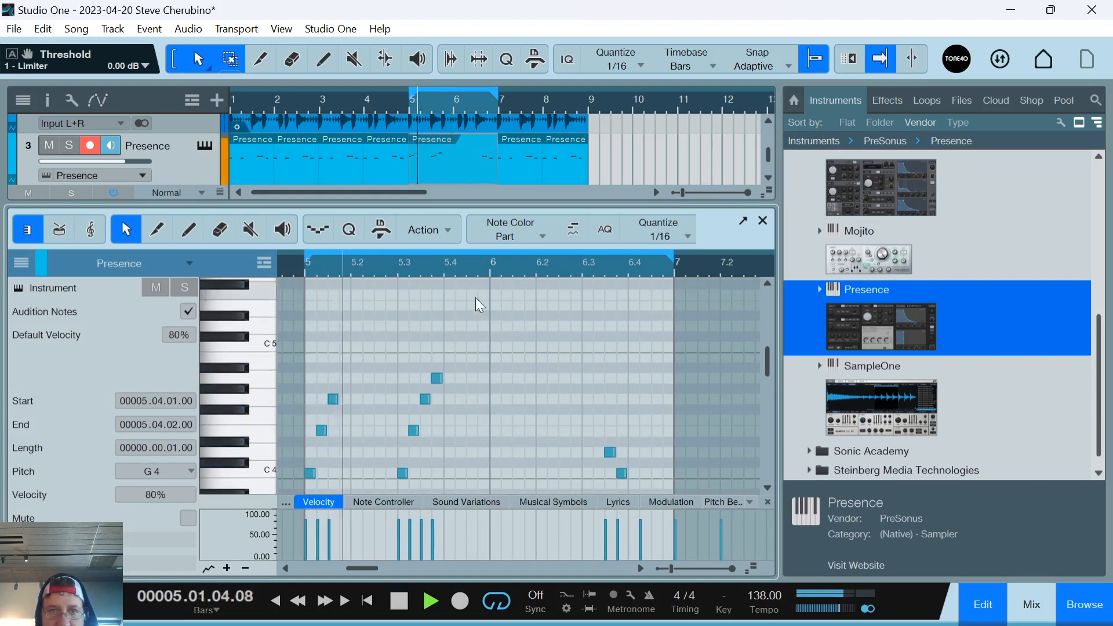
{"action": "key", "text": "space"}
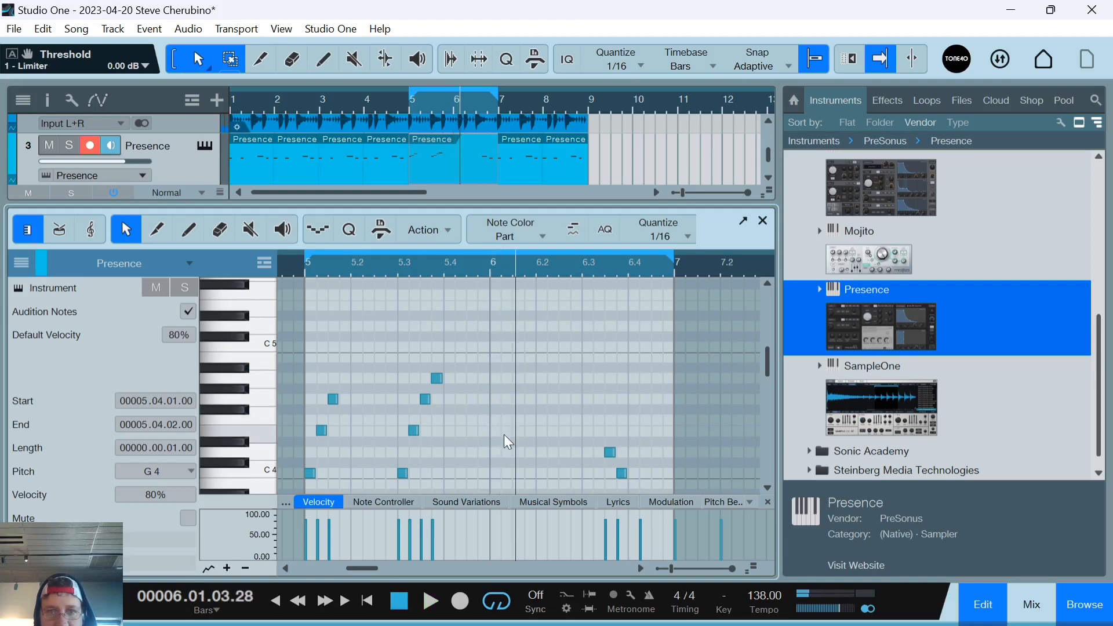
{"action": "scroll", "coordinate": [499, 422], "scroll_direction": "down", "scroll_amount": 3}
{"action": "scroll", "coordinate": [499, 422], "scroll_direction": "up", "scroll_amount": 1}
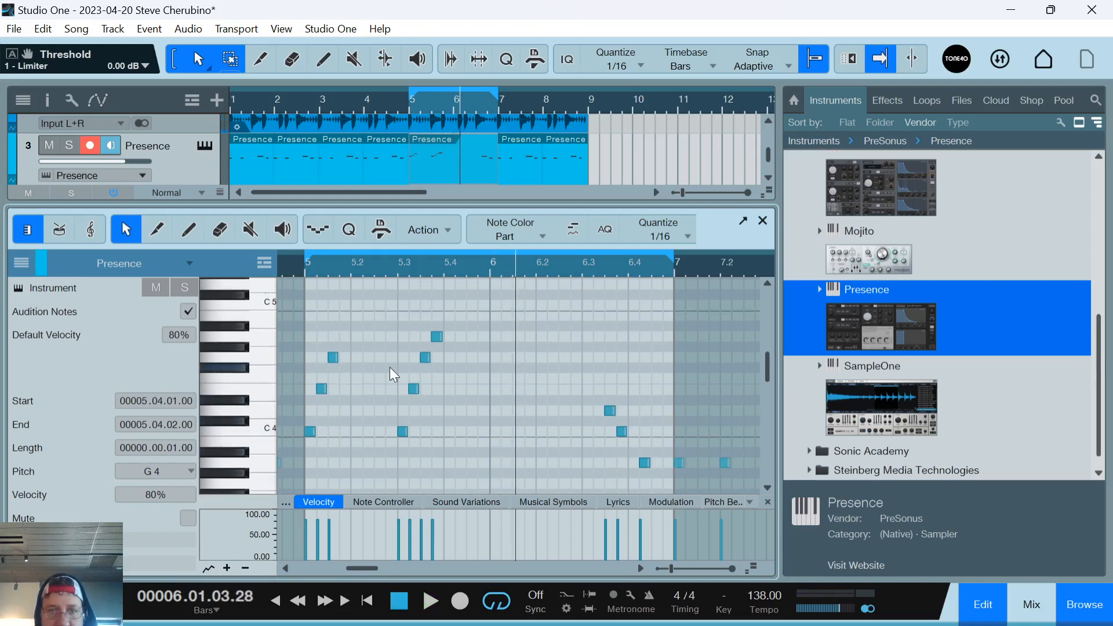
{"action": "left_click", "coordinate": [304, 265]}
{"action": "key", "text": "space"}
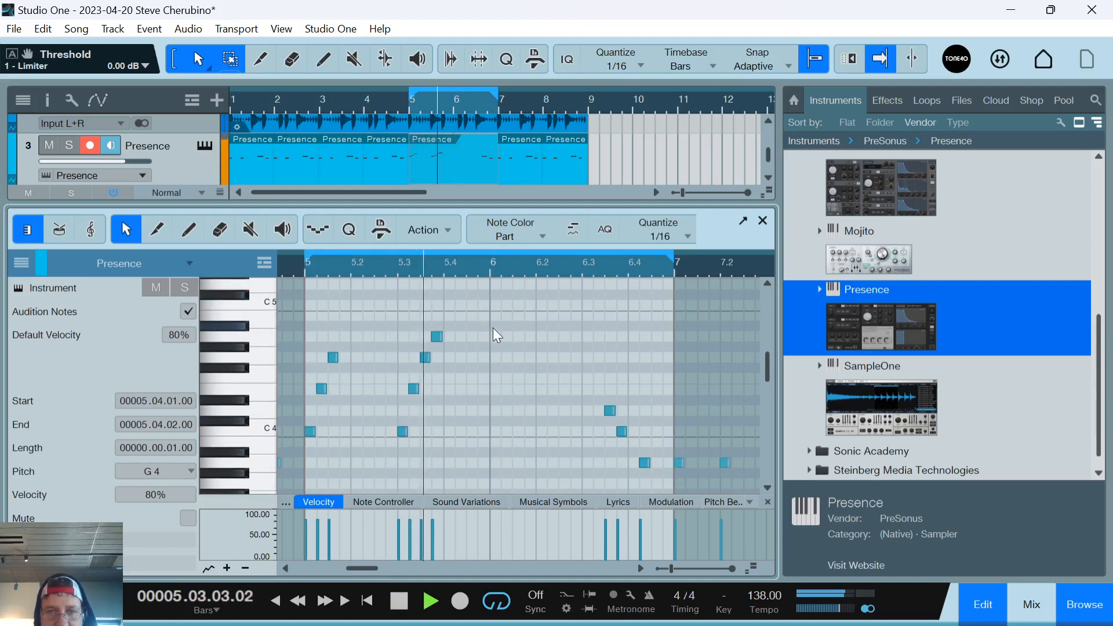
{"action": "key", "text": "space"}
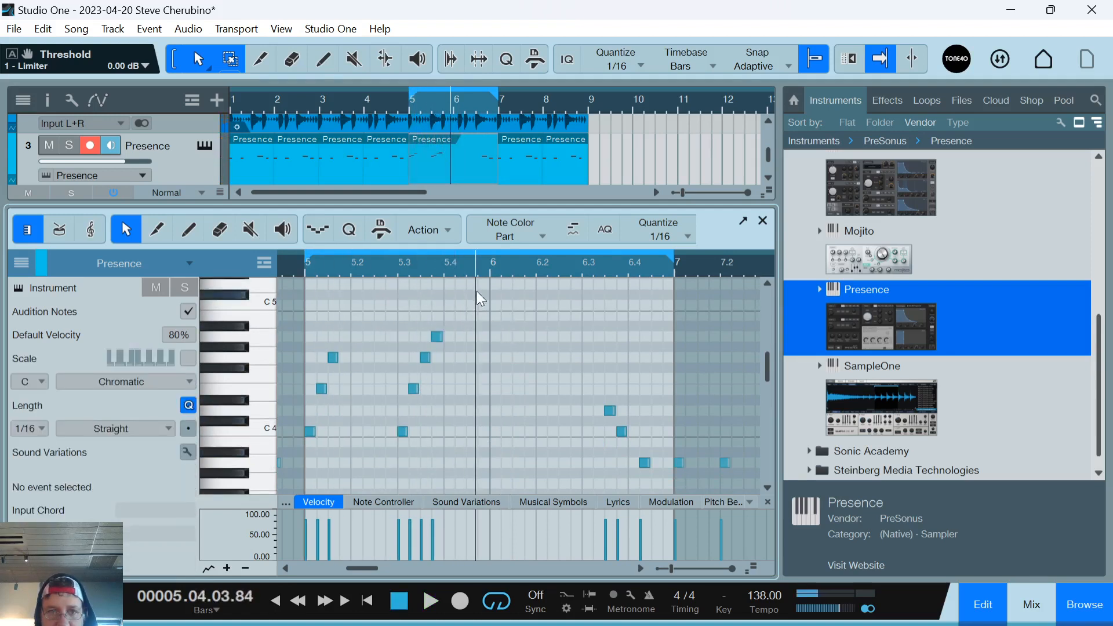
Enter D5 at 5.04.04, A4 at 6.01.01 and F4 at 6.01.02, and play the phrase.
{"action": "left_click", "coordinate": [483, 284]}
{"action": "scroll", "coordinate": [494, 299], "scroll_direction": "up", "scroll_amount": 1}
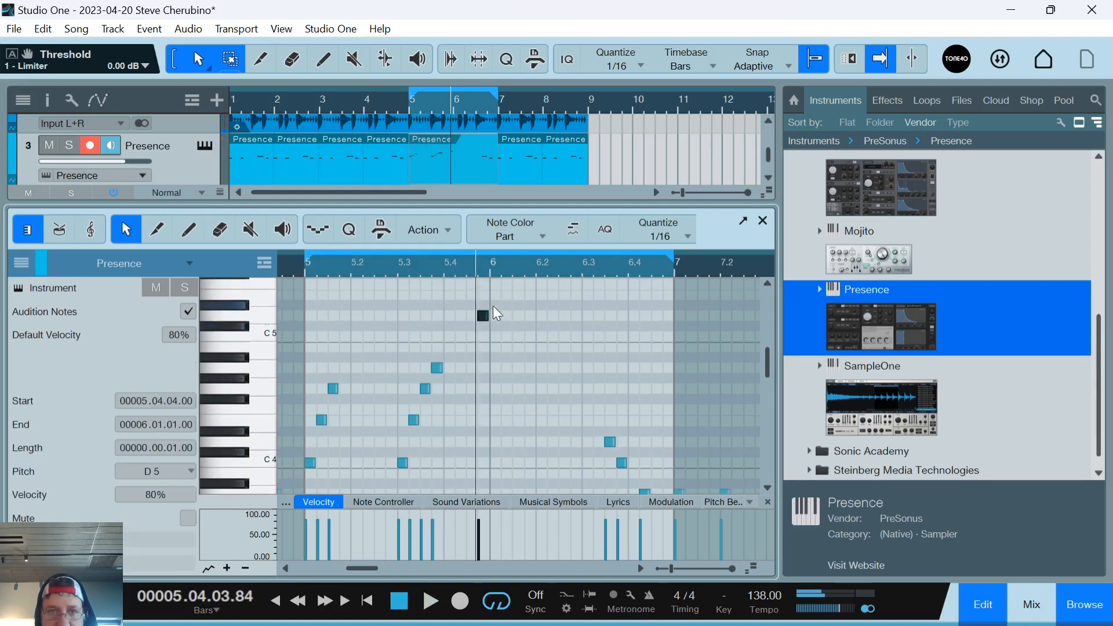
{"action": "left_click", "coordinate": [496, 368]}
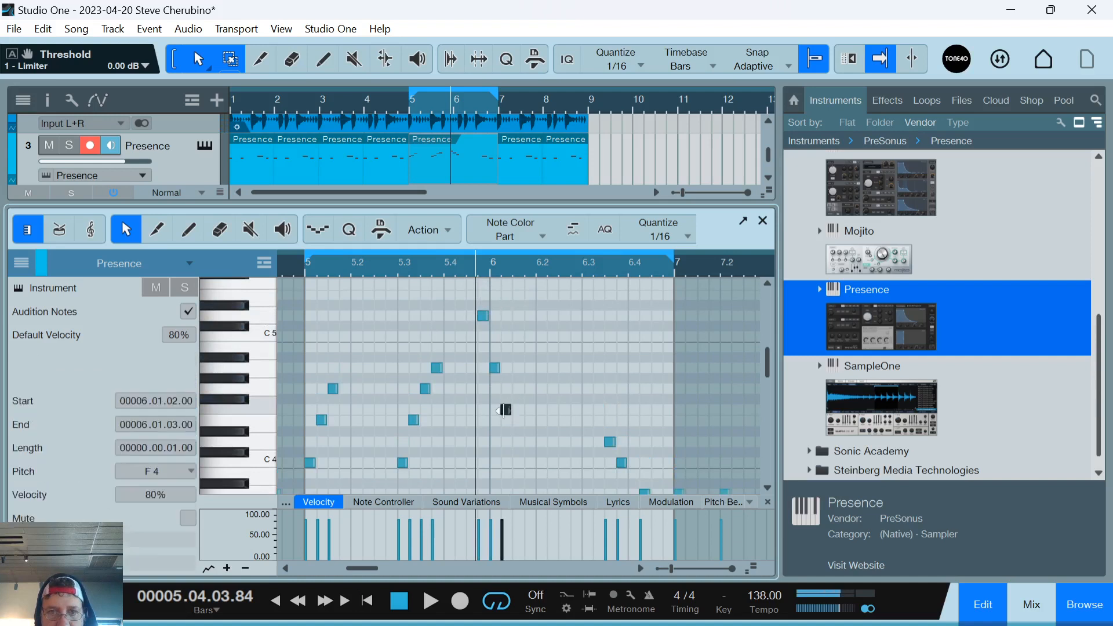
{"action": "key", "text": "space"}
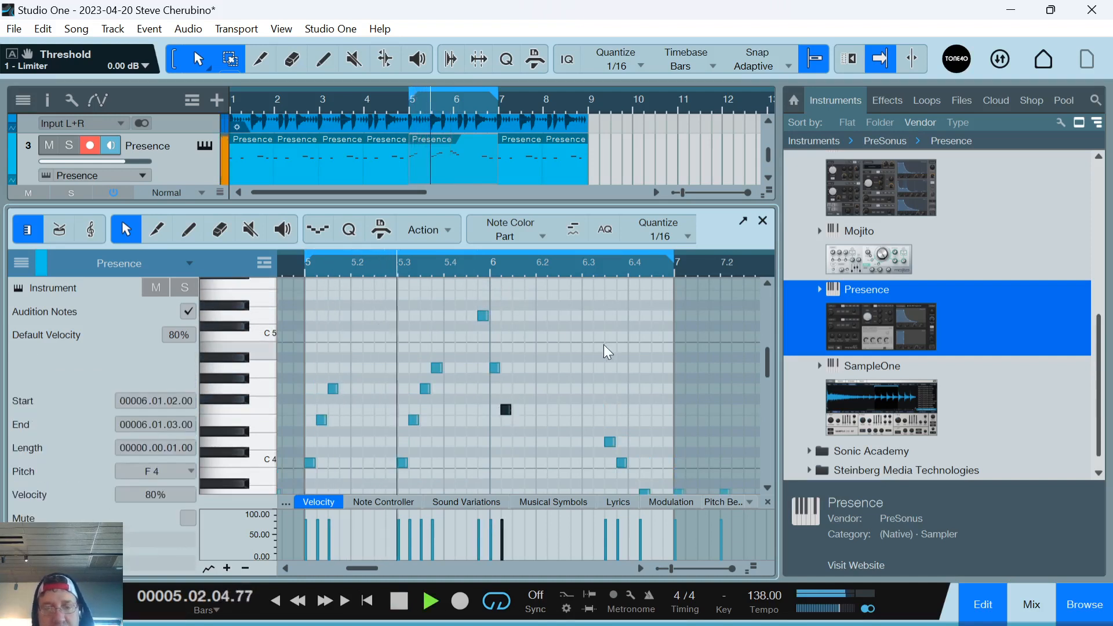
{"action": "key", "text": "space"}
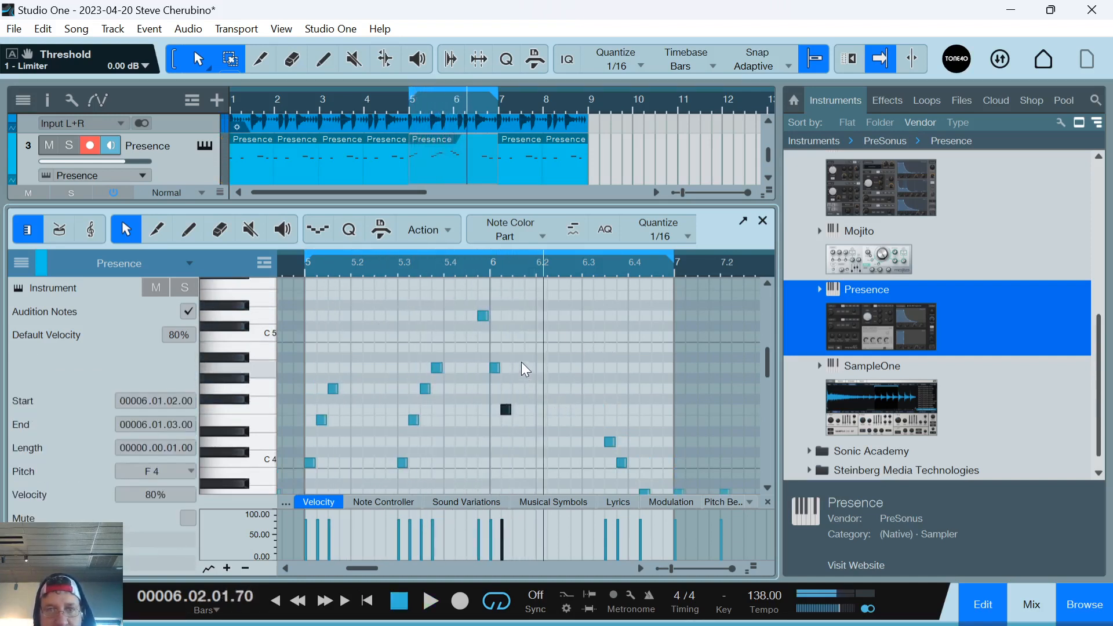
Enter D4 at 6.01.04, A3 at 6.02.01 and D4 at 6.02.03, and delete the three notes from 6.03.03 to 6.04.02.
{"action": "double_click", "coordinate": [532, 442]}
{"action": "scroll", "coordinate": [541, 464], "scroll_direction": "down", "scroll_amount": 1}
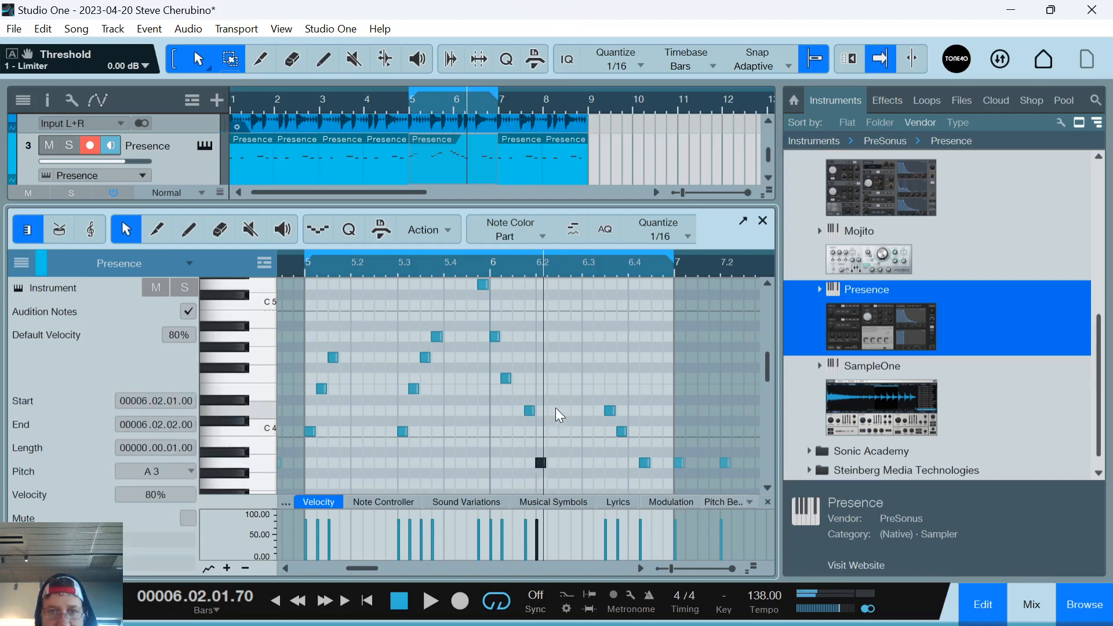
{"action": "left_click", "coordinate": [600, 394]}
{"action": "left_click_drag", "start_coordinate": [651, 464], "coordinate": [652, 466]}
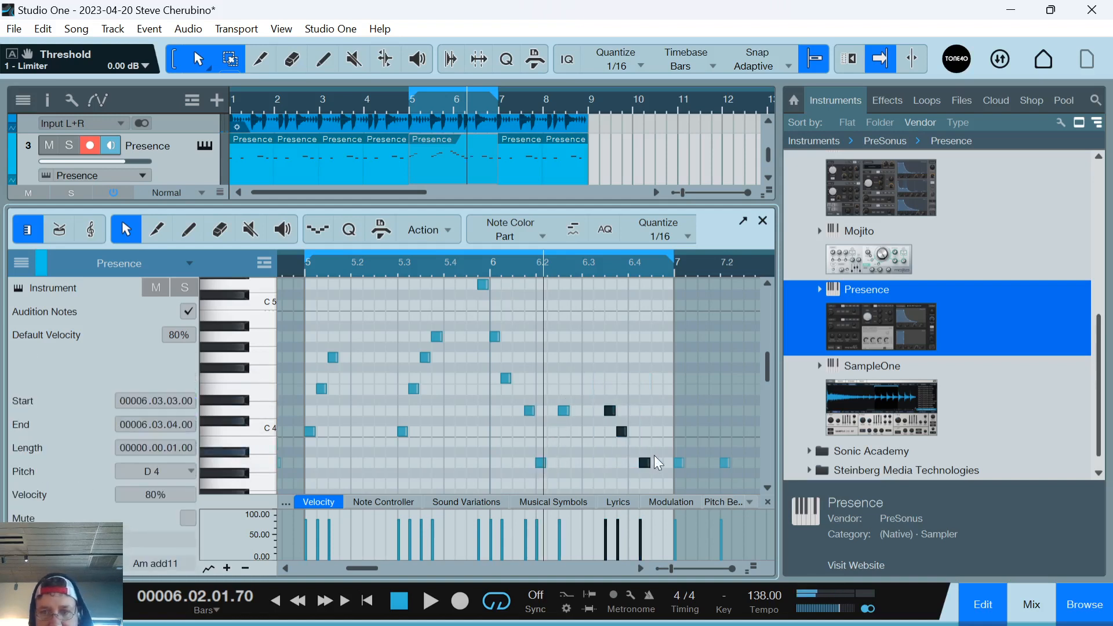
{"action": "key", "text": "Delete"}
Play the edited Presence part from bar 5 into the empty second half of bar 6.
{"action": "left_click", "coordinate": [310, 264]}
{"action": "key", "text": "space"}
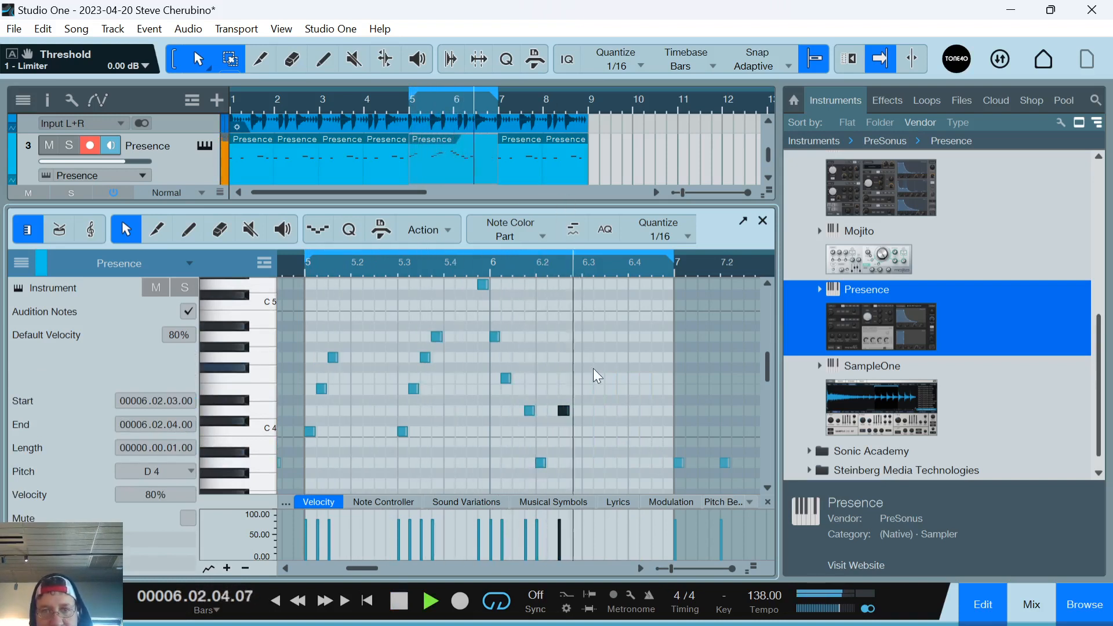
{"action": "key", "text": "space"}
Enter G3 notes at 6.03.02, 6.03.04, 6.04.01 and 6.04.02.
{"action": "scroll", "coordinate": [604, 475], "scroll_direction": "down", "scroll_amount": 3}
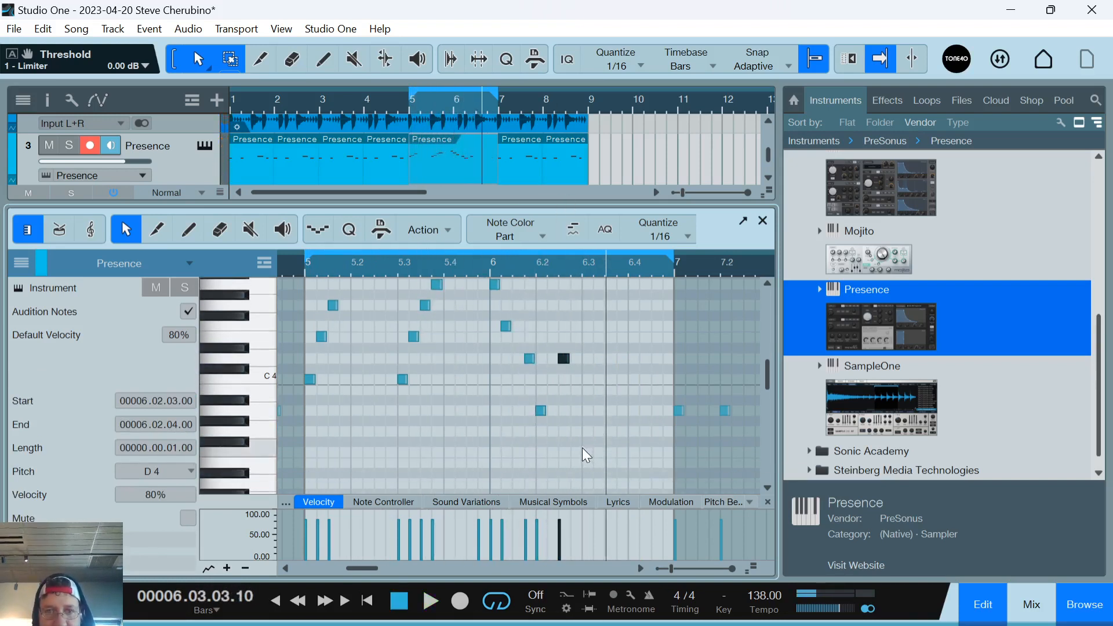
{"action": "left_click", "coordinate": [598, 432]}
{"action": "left_click", "coordinate": [621, 431]}
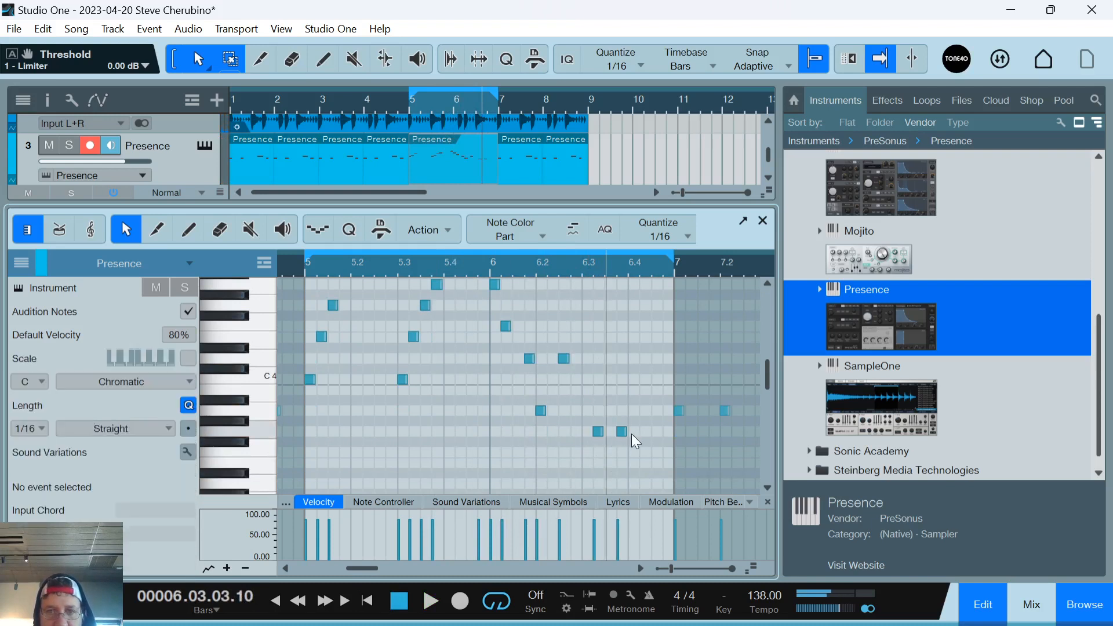
{"action": "left_click", "coordinate": [633, 431]}
{"action": "left_click", "coordinate": [644, 432]}
Enter B3 at 6.04.03 and D4 at 6.04.04, and play the looped part.
{"action": "left_click", "coordinate": [657, 389]}
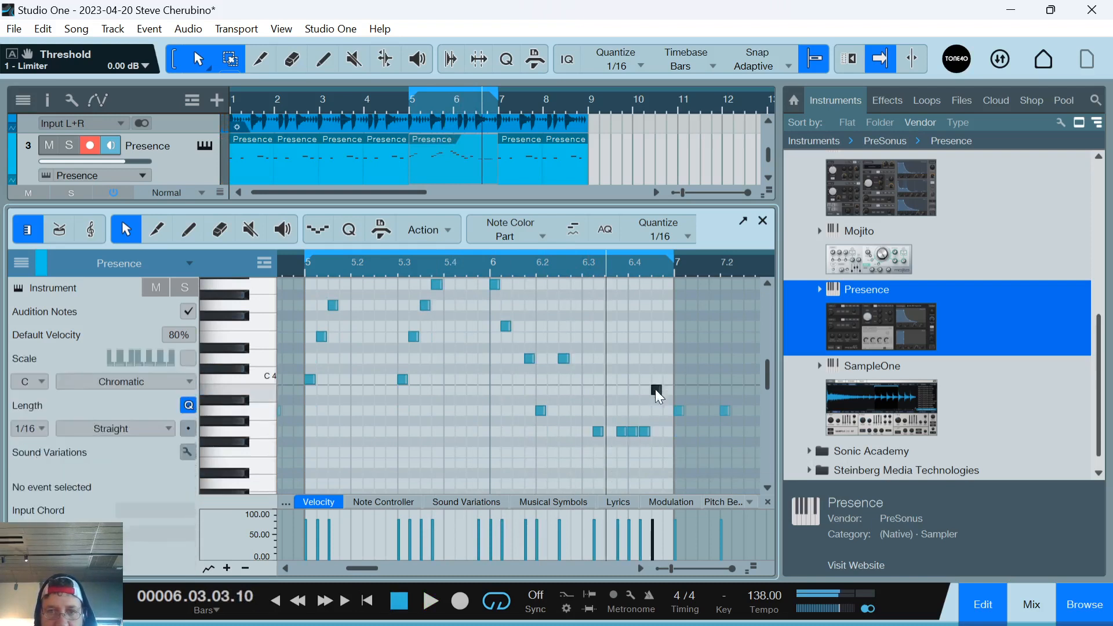
{"action": "left_click", "coordinate": [668, 338]}
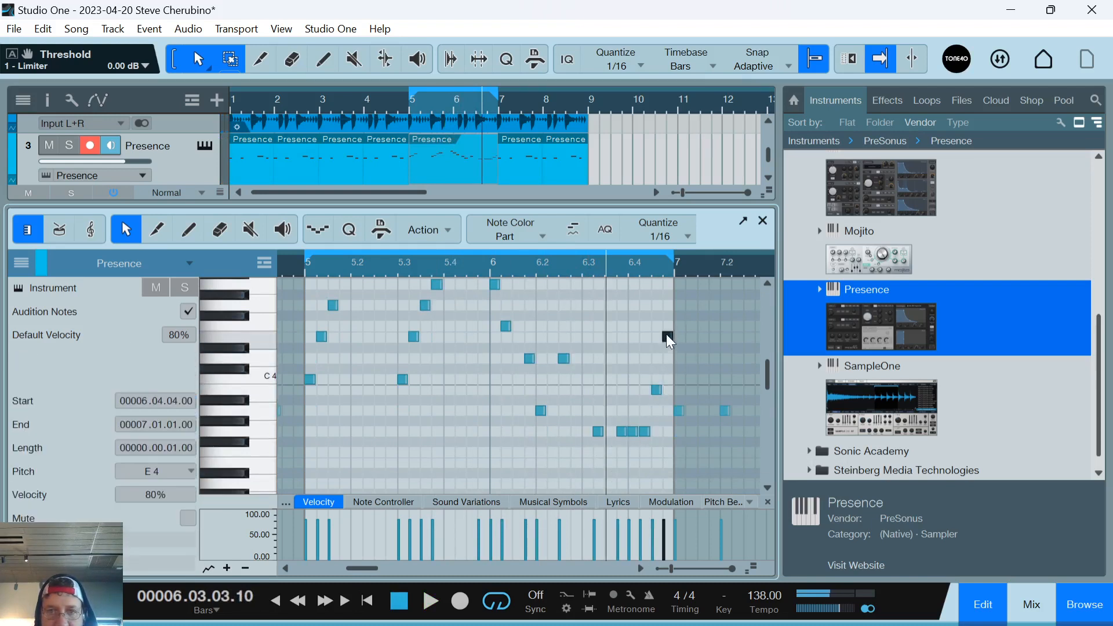
{"action": "left_click_drag", "start_coordinate": [670, 339], "coordinate": [670, 361]}
{"action": "key", "text": "space"}
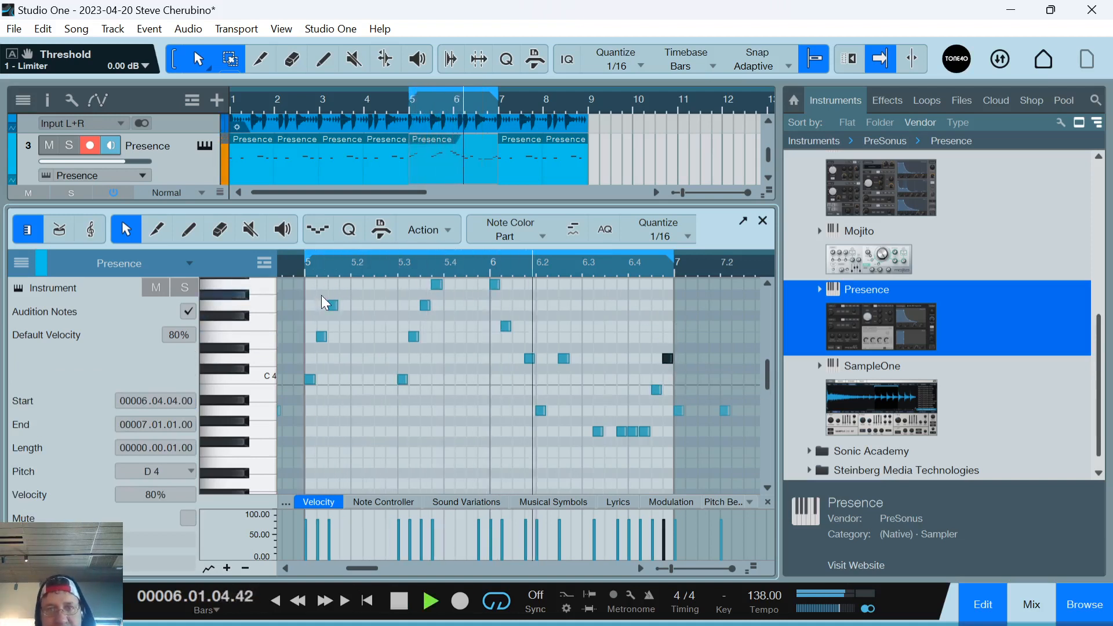
{"action": "key", "text": "space"}
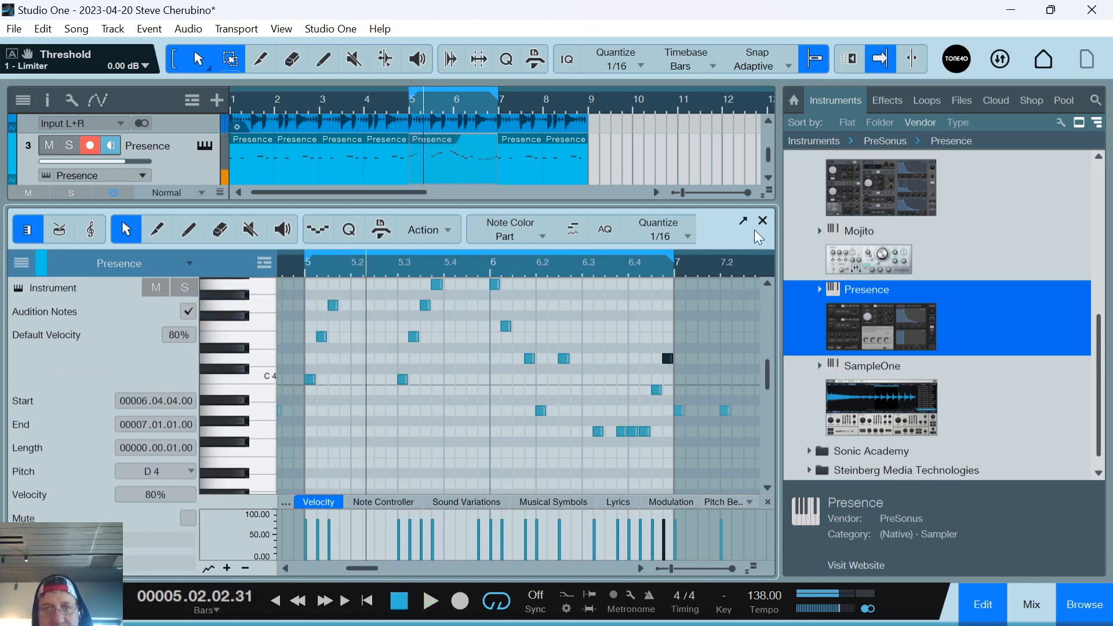
Close the note editor and show the Presence track's inspector with an enlarged Sends area.
{"action": "left_click", "coordinate": [763, 221]}
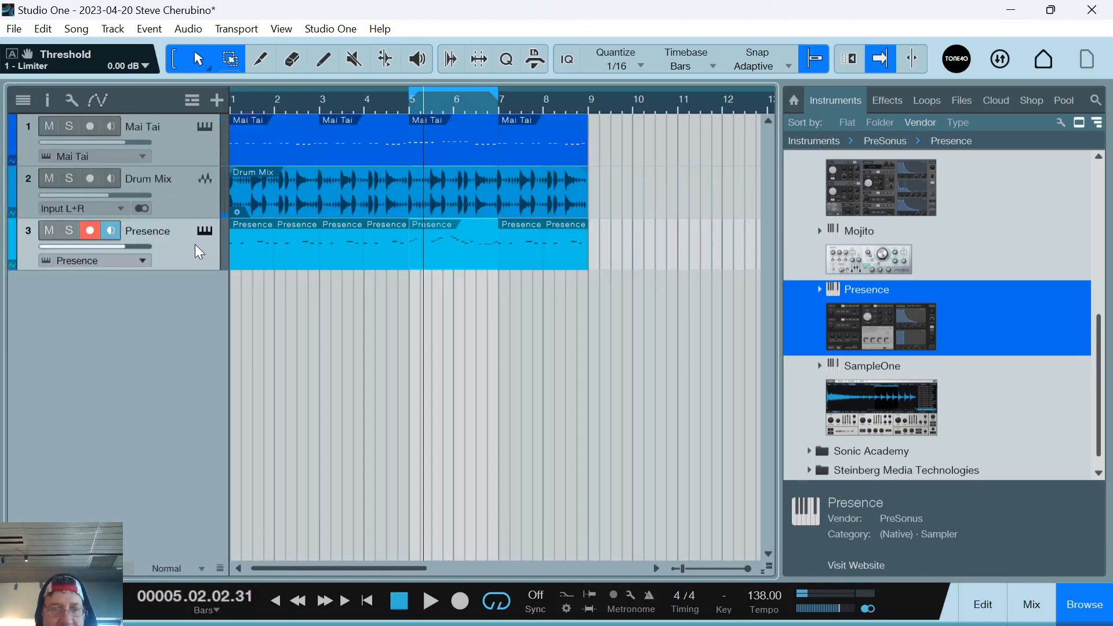
{"action": "key", "text": "F3"}
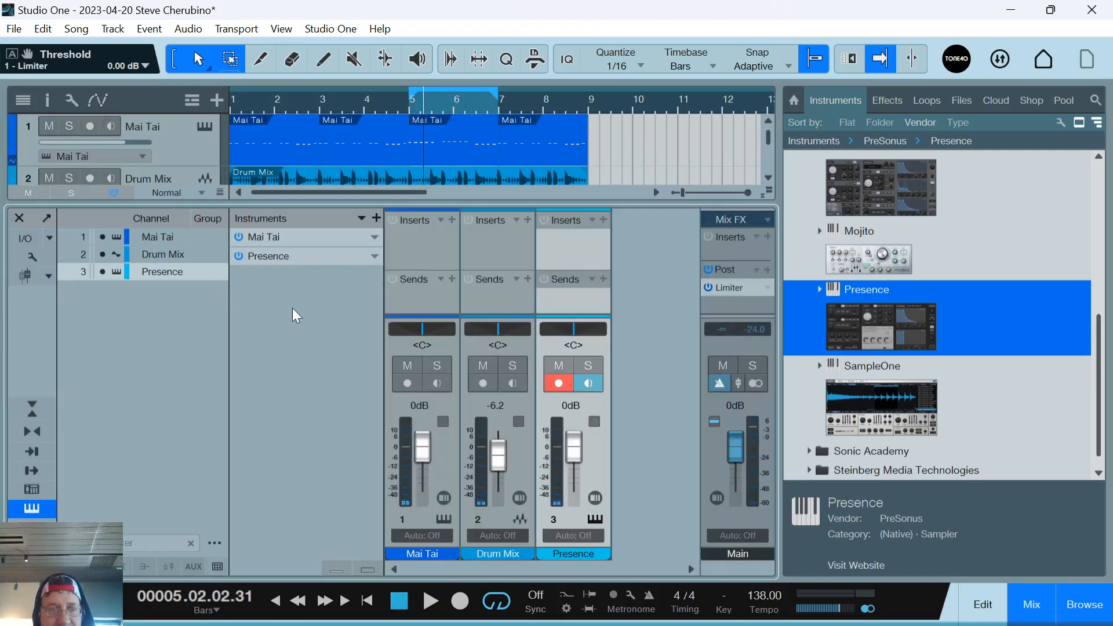
{"action": "key", "text": "F3"}
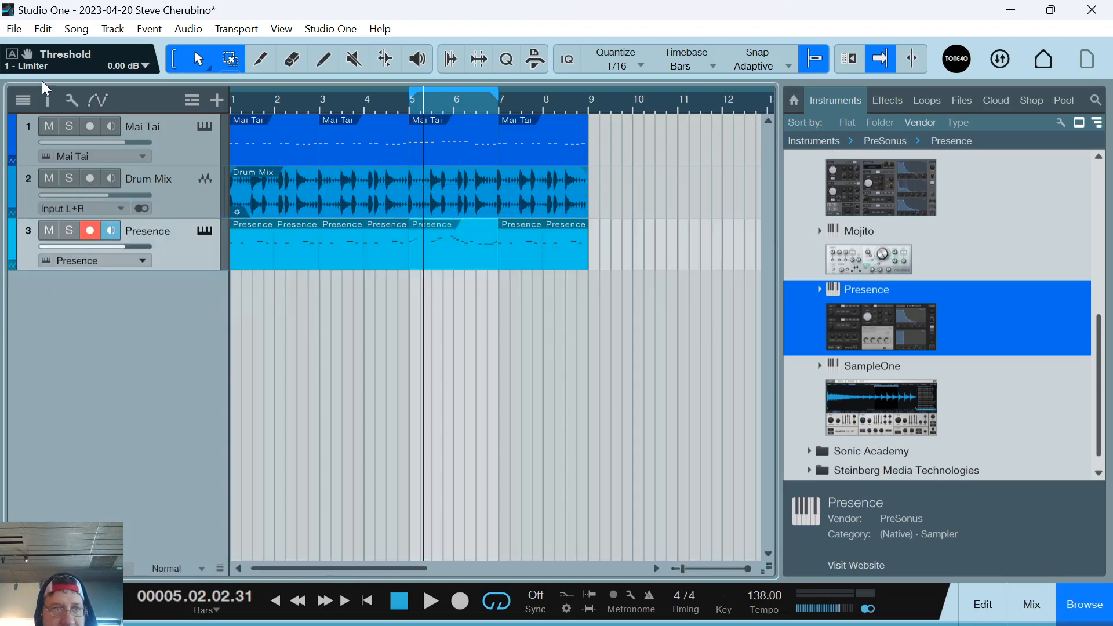
{"action": "left_click", "coordinate": [50, 101]}
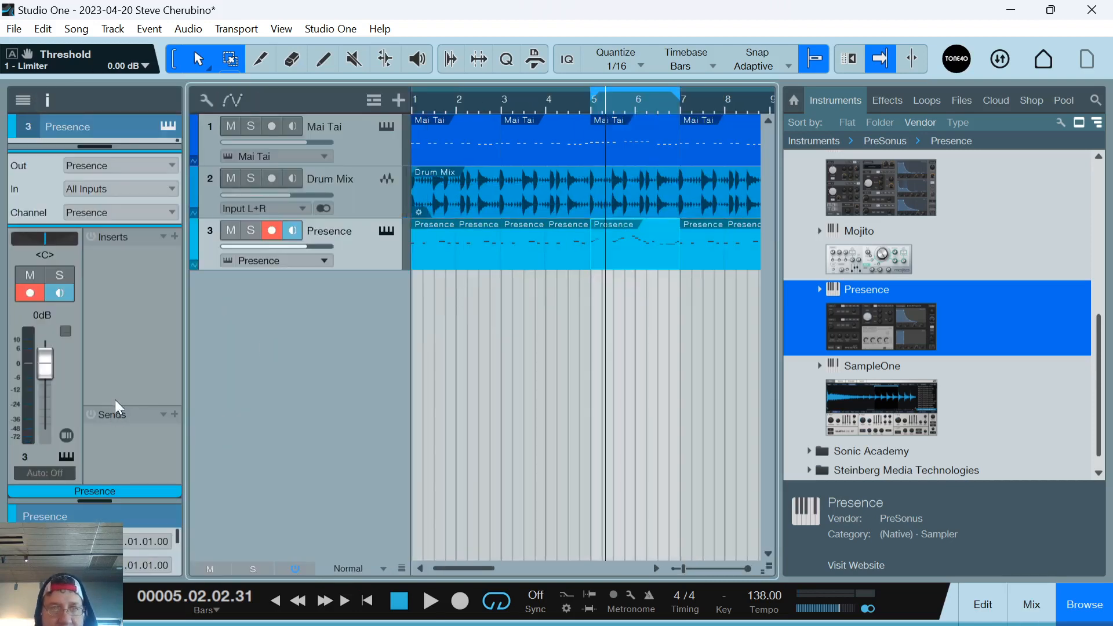
{"action": "left_click_drag", "start_coordinate": [112, 406], "coordinate": [113, 324]}
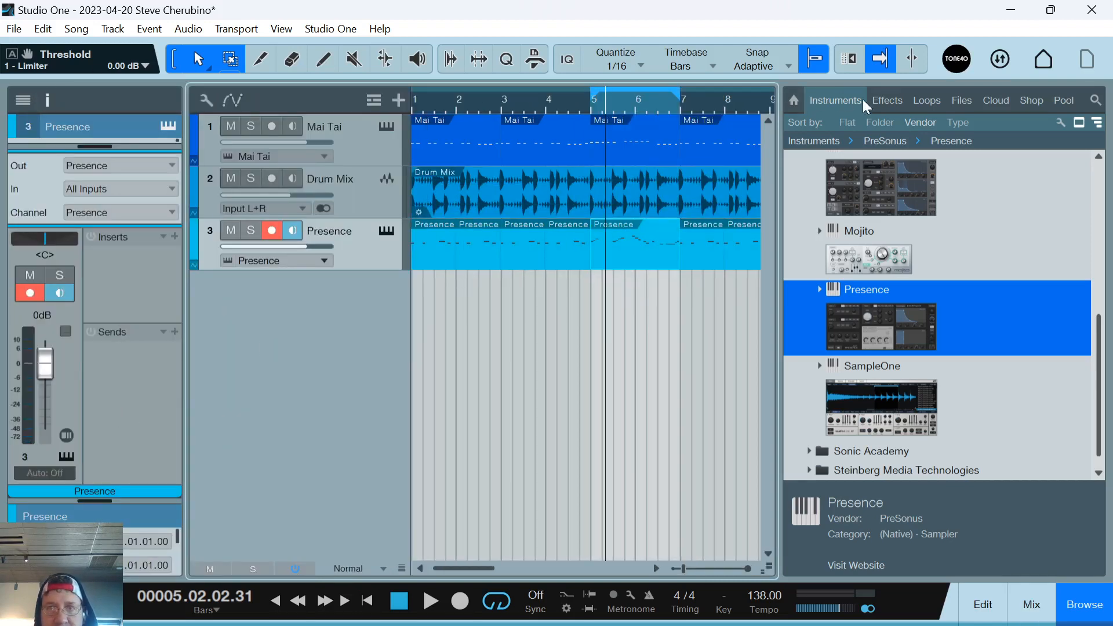
Add the PreSonus Beat Delay as a send effect on the Presence channel and play the song from the start.
{"action": "left_click", "coordinate": [886, 103]}
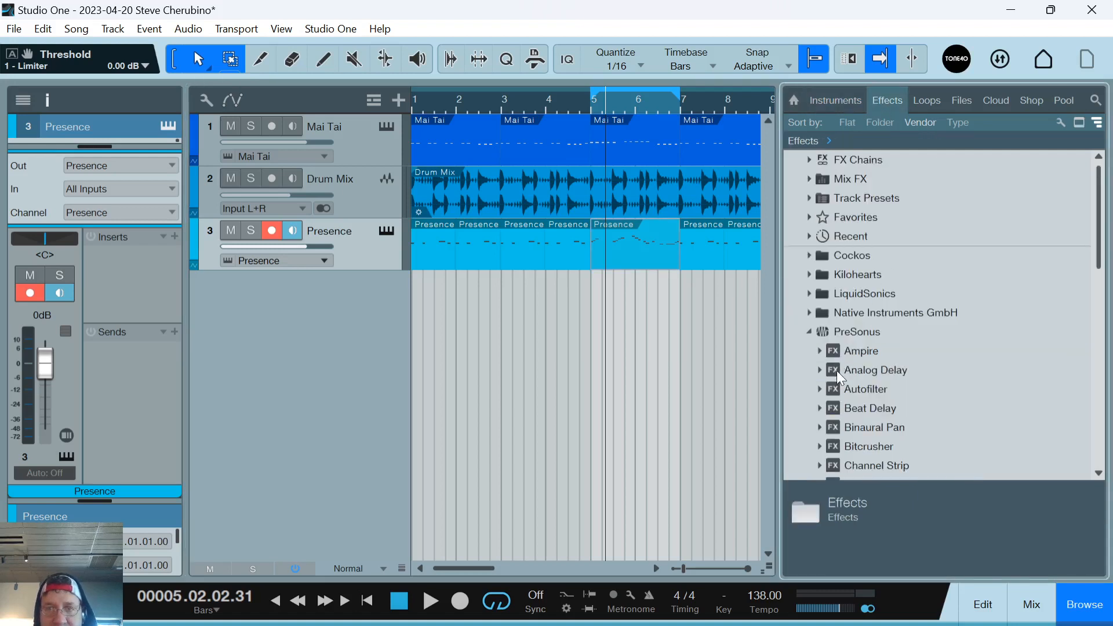
{"action": "left_click_drag", "start_coordinate": [850, 412], "coordinate": [162, 363]}
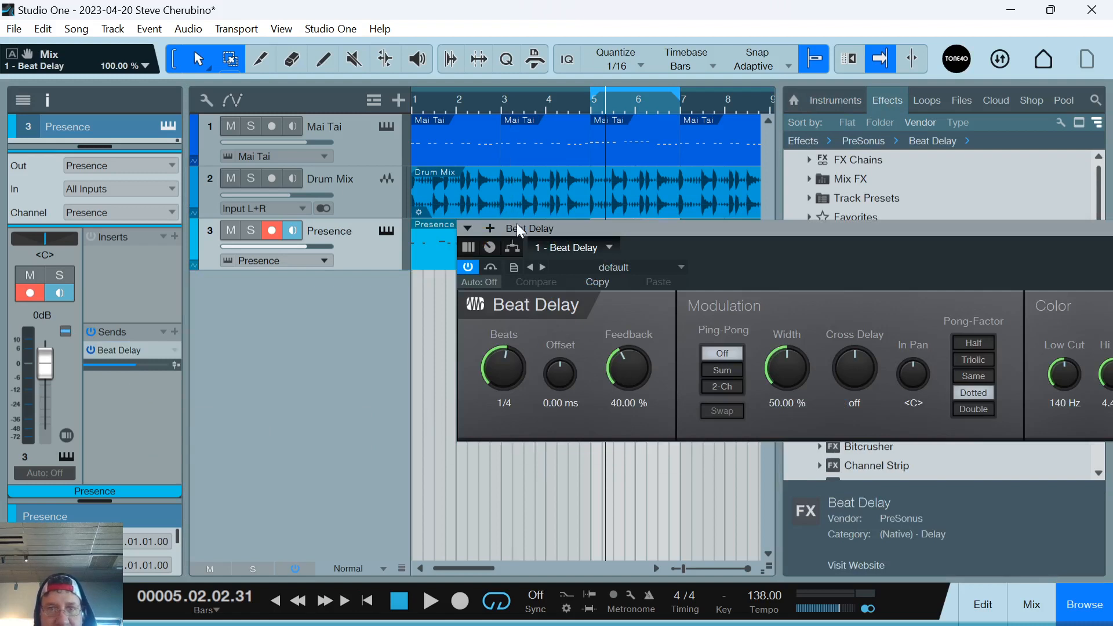
{"action": "left_click_drag", "start_coordinate": [521, 231], "coordinate": [516, 254]}
{"action": "key", "text": "space"}
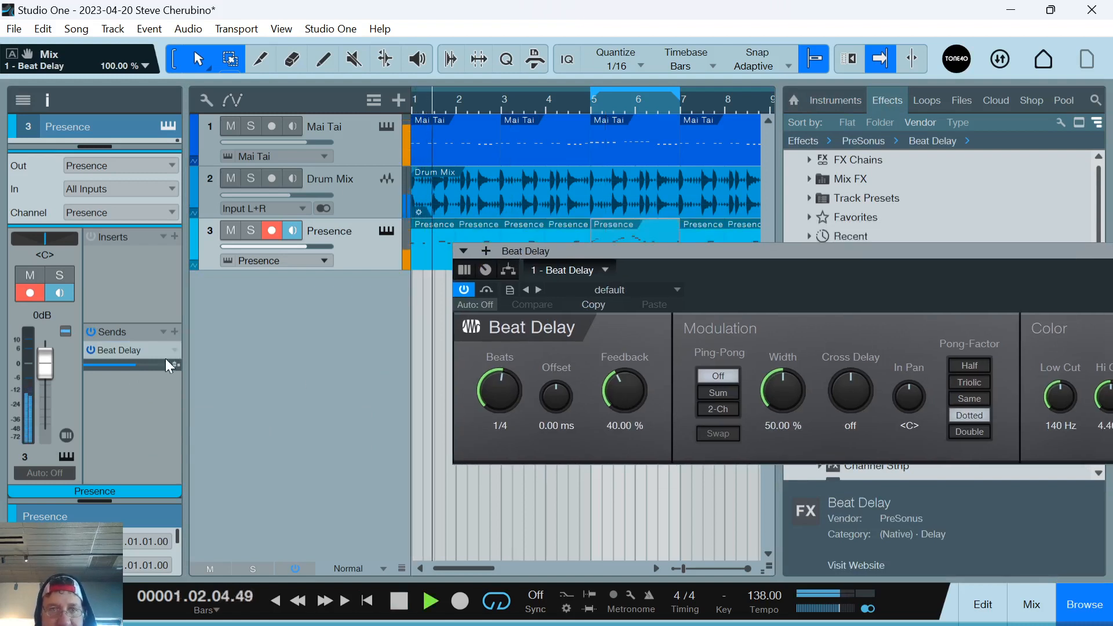
{"action": "left_click_drag", "start_coordinate": [559, 266], "coordinate": [351, 275]}
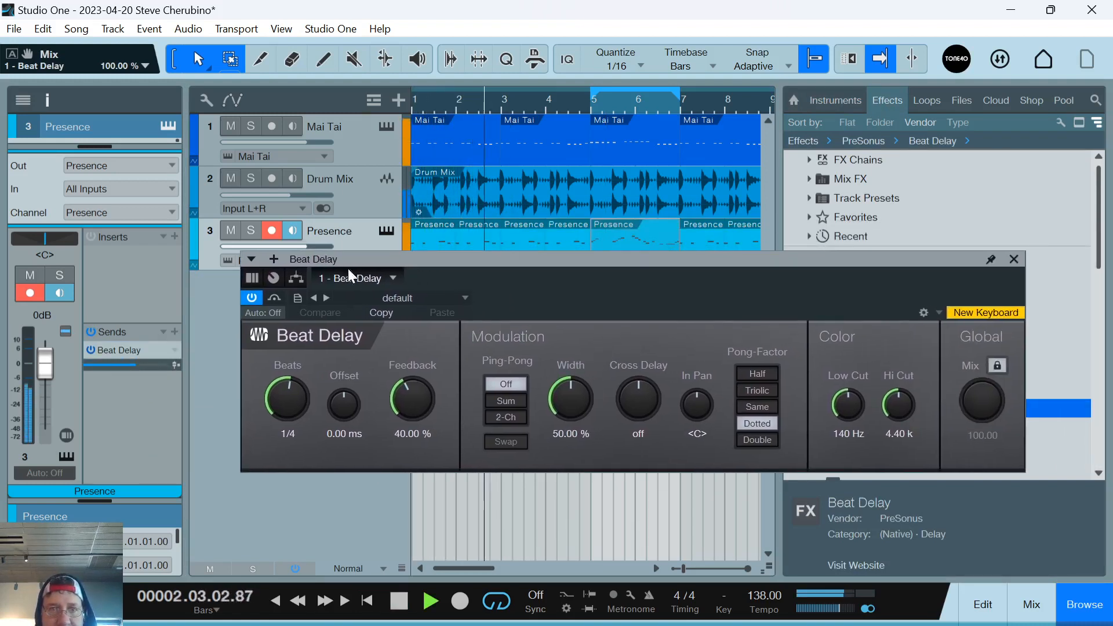
Unlock the Beat Delay's mix and set the Presence send level to -1.2.
{"action": "left_click", "coordinate": [997, 366]}
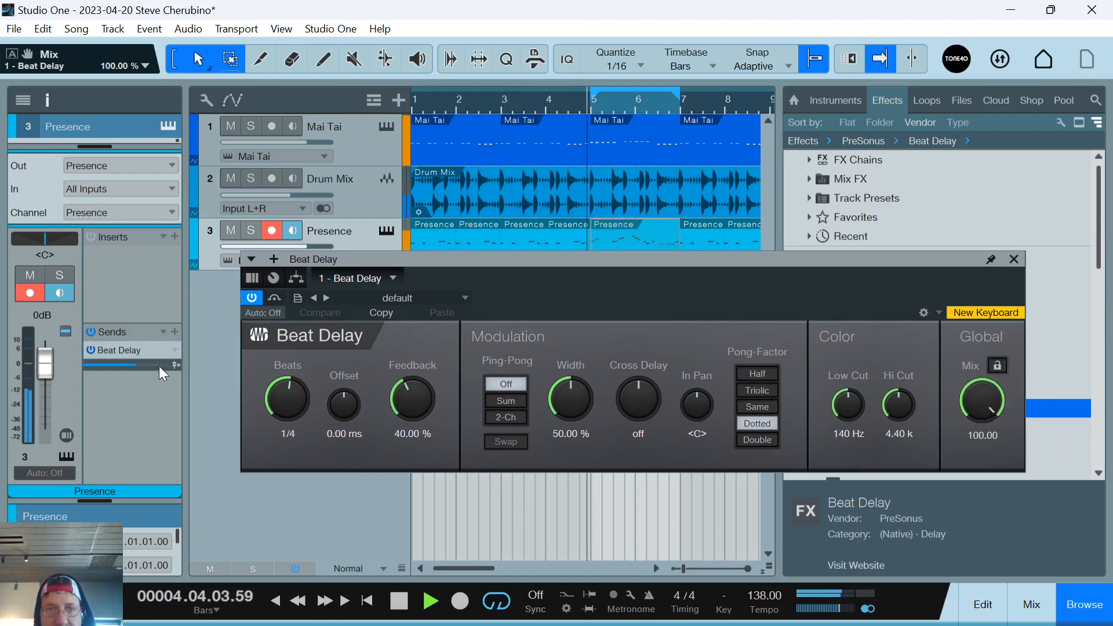
{"action": "scroll", "coordinate": [164, 374], "scroll_direction": "up", "scroll_amount": 4}
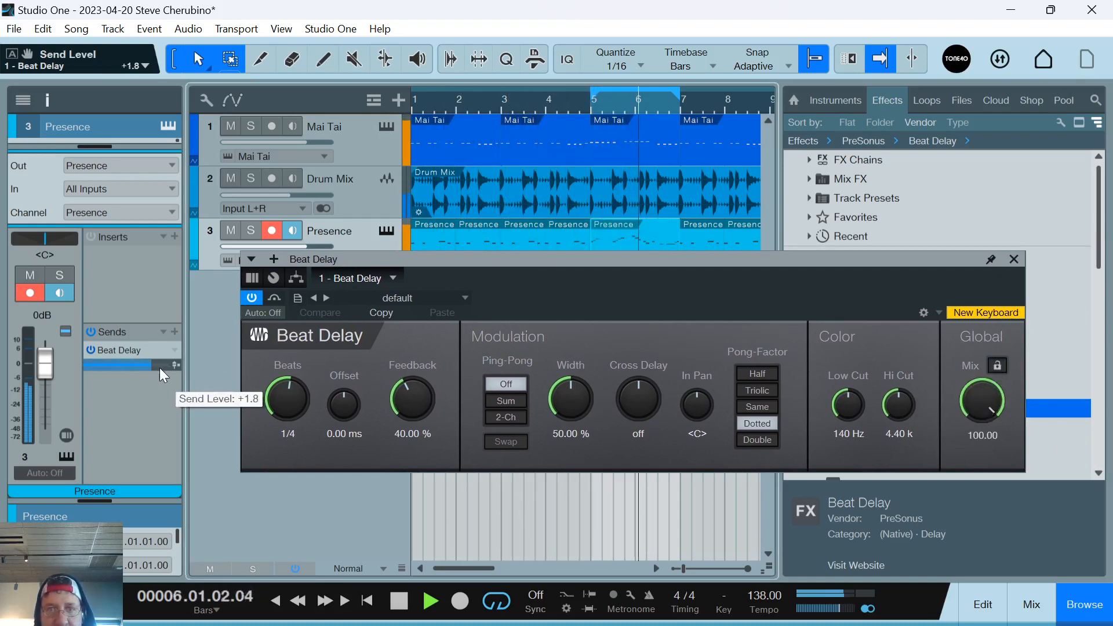
{"action": "left_click_drag", "start_coordinate": [160, 368], "coordinate": [153, 367]}
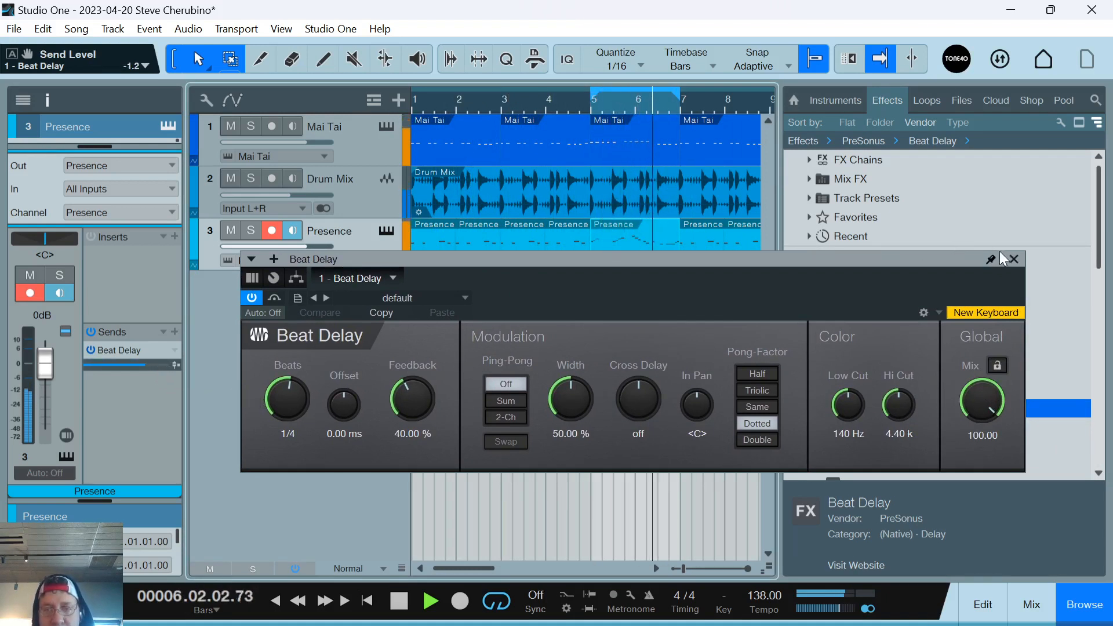
Close the Beat Delay window and play the whole song from bar 1 with looping off.
{"action": "left_click", "coordinate": [1016, 260]}
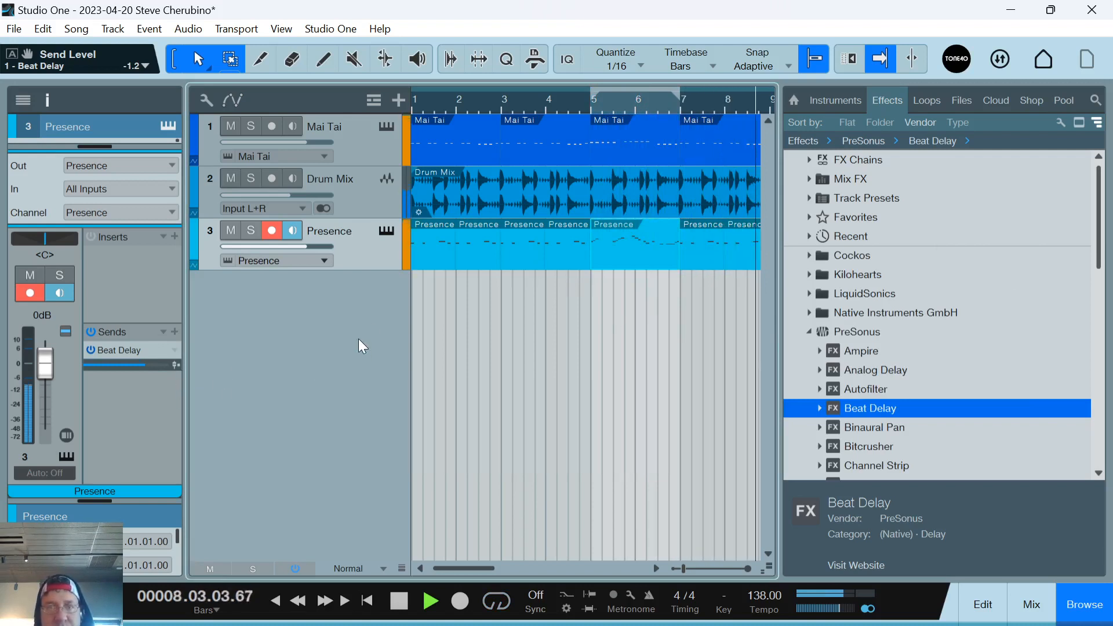
{"action": "left_click_drag", "start_coordinate": [467, 110], "coordinate": [645, 82]}
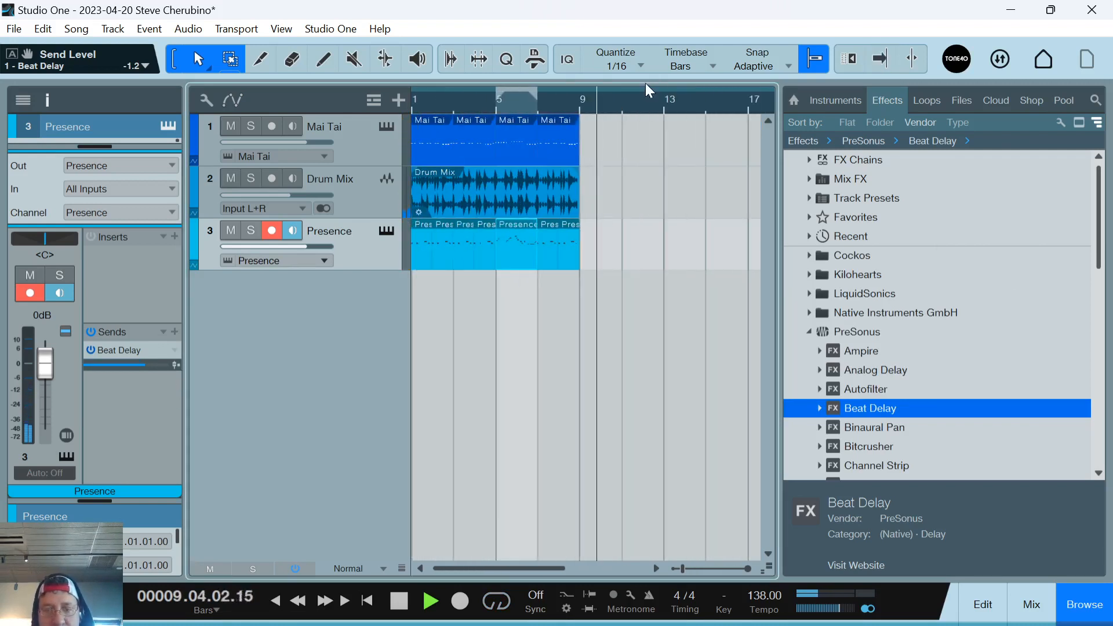
{"action": "key", "text": "comma"}
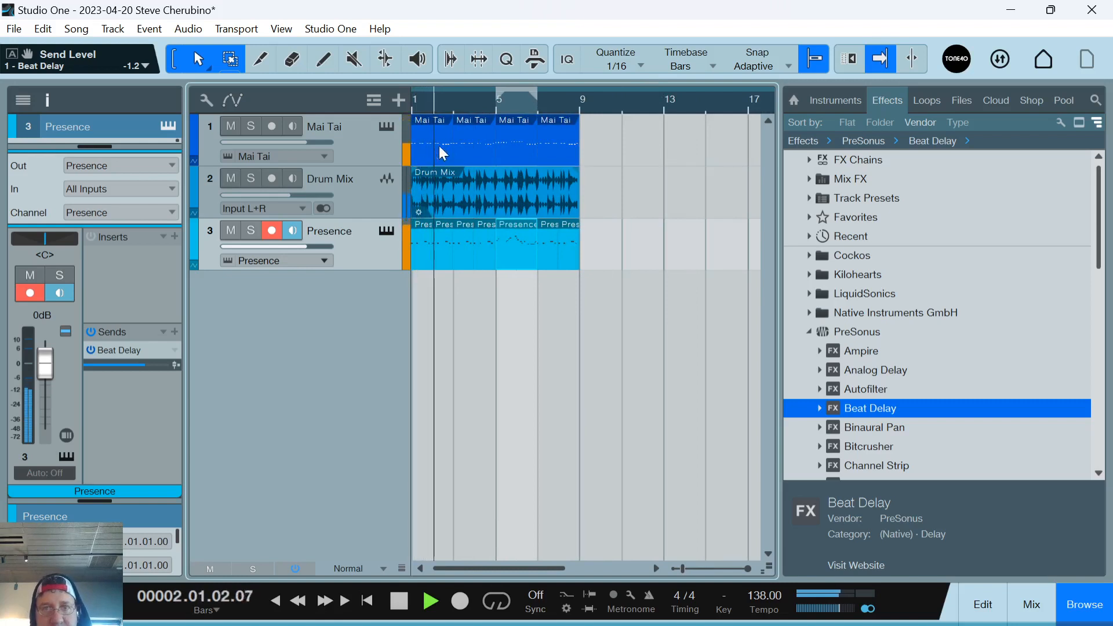
Stop playback and add a second PreSonus Mai Tai instrument track below the Presence track.
{"action": "left_click_drag", "start_coordinate": [460, 103], "coordinate": [508, 113]}
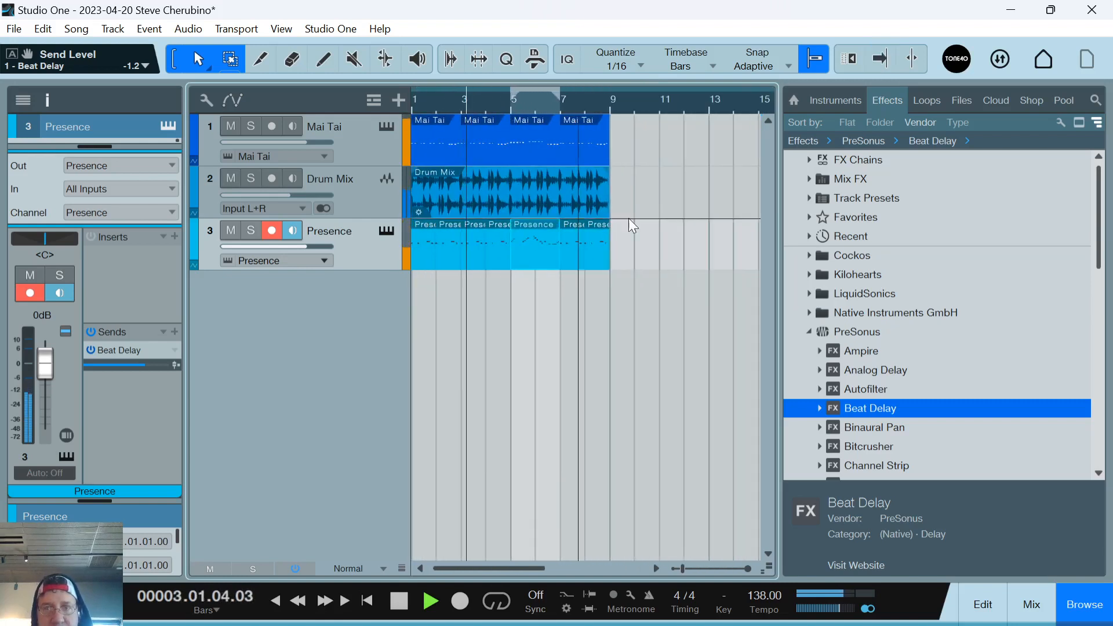
{"action": "key", "text": "f"}
{"action": "key", "text": "space"}
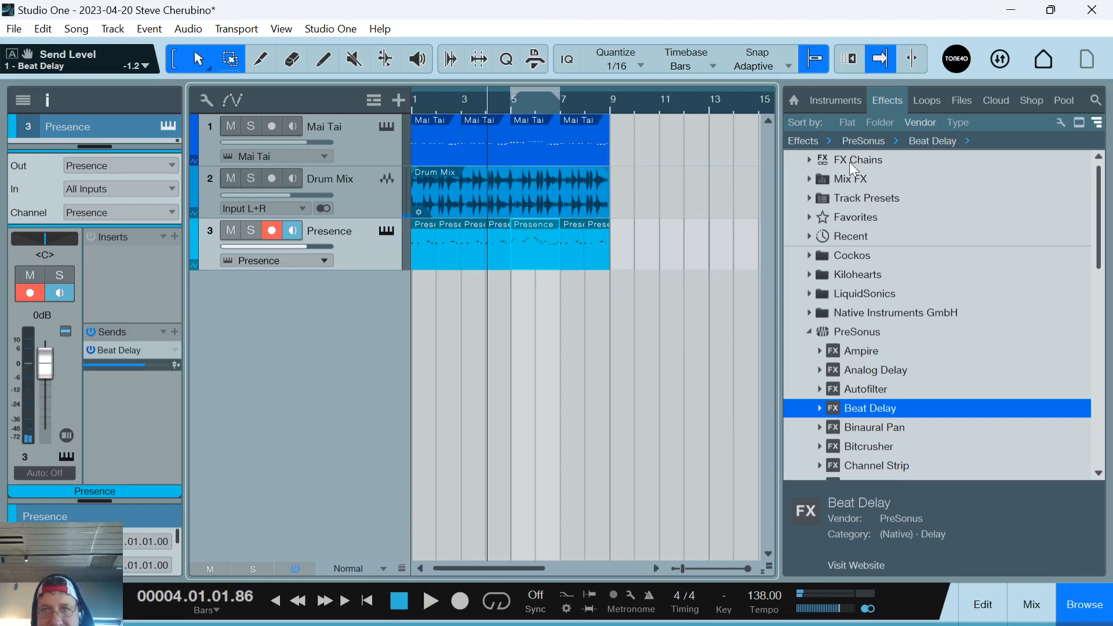
{"action": "left_click", "coordinate": [809, 331]}
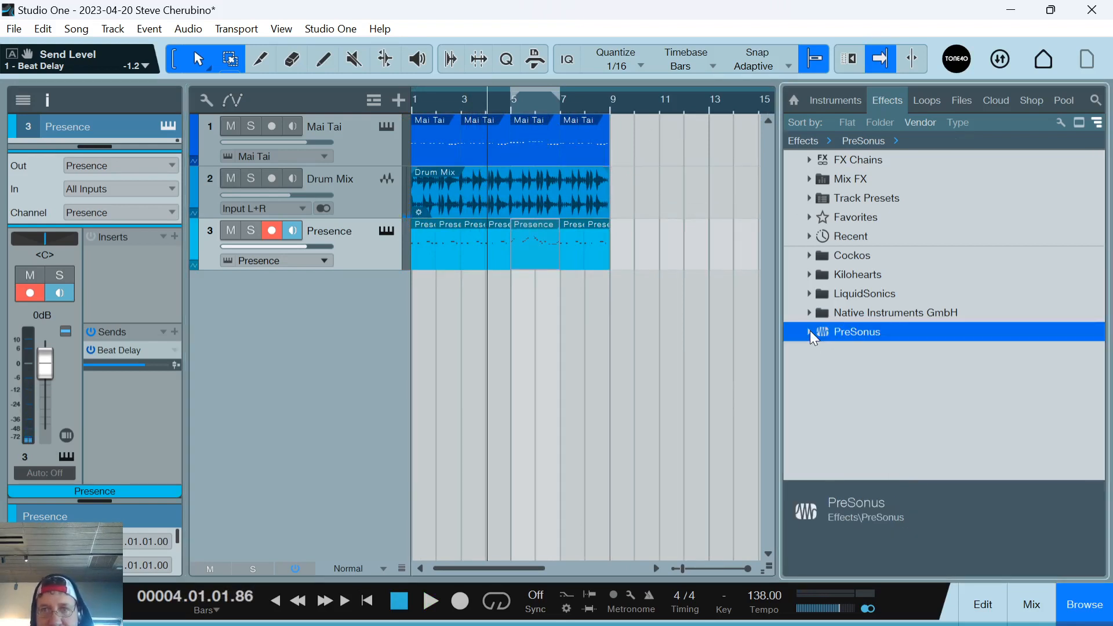
{"action": "left_click", "coordinate": [824, 104]}
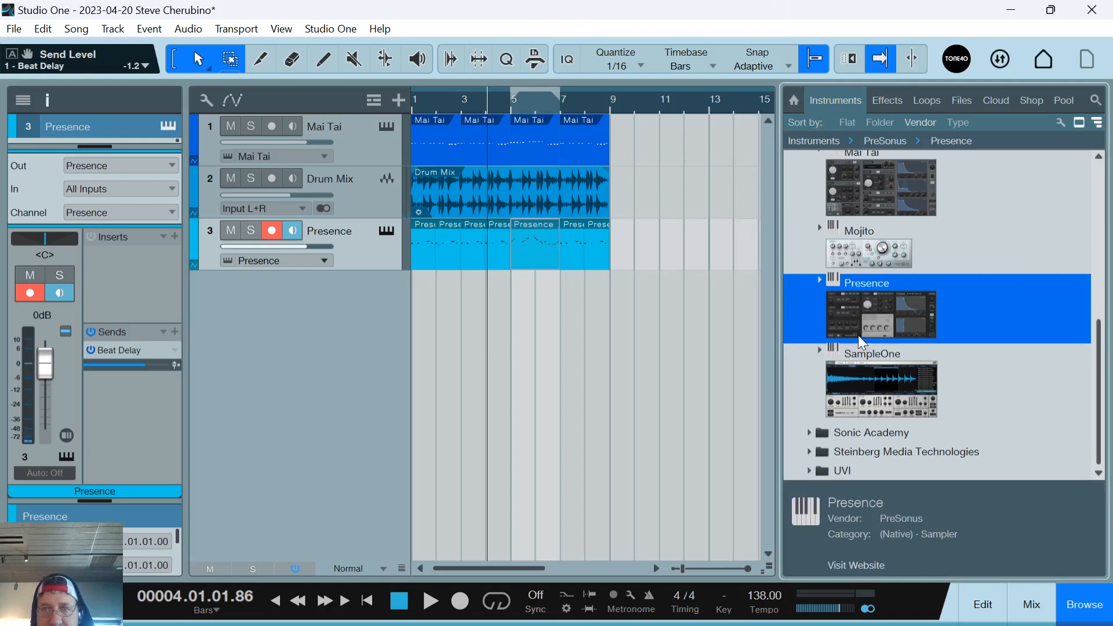
{"action": "scroll", "coordinate": [887, 354], "scroll_direction": "up", "scroll_amount": 1}
{"action": "scroll", "coordinate": [897, 348], "scroll_direction": "up", "scroll_amount": 1}
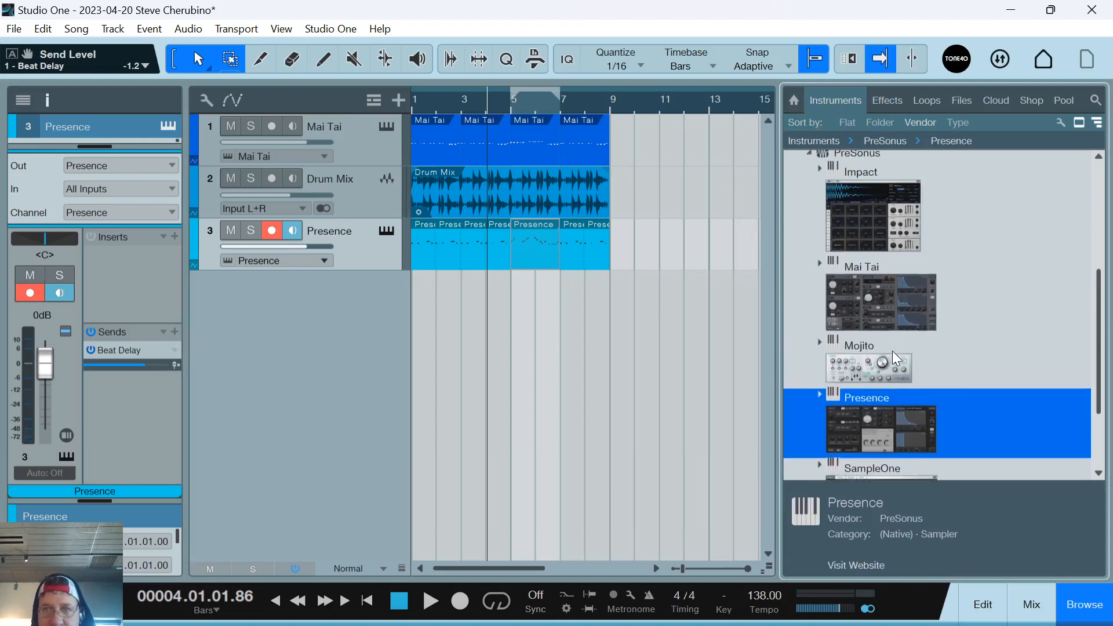
{"action": "left_click_drag", "start_coordinate": [892, 338], "coordinate": [632, 286]}
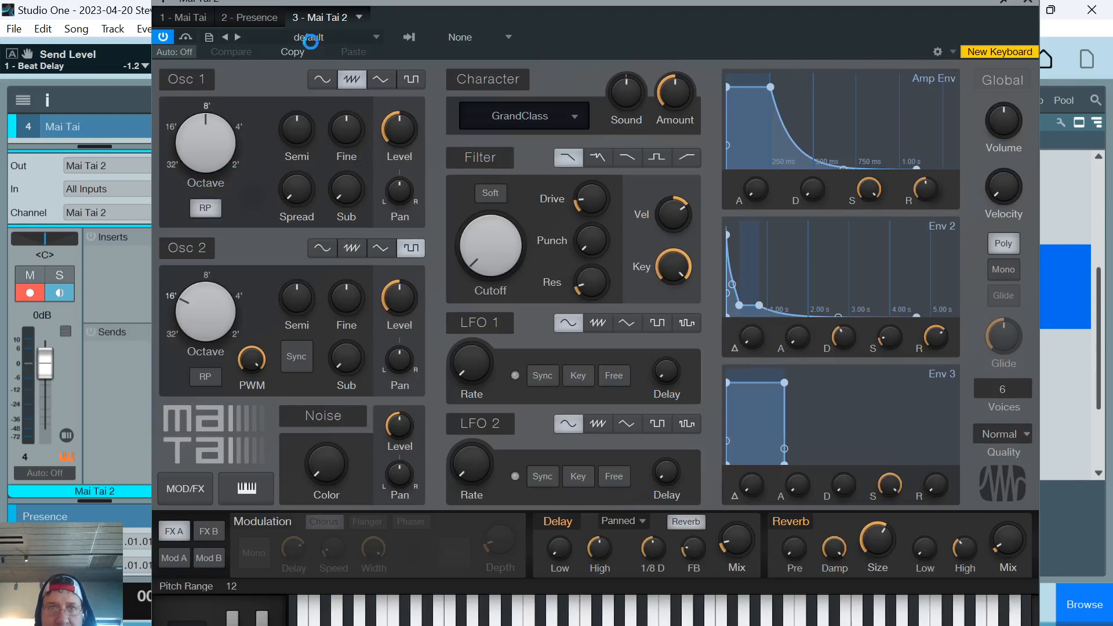
Load the Bass - Monolog preset in the new Mai Tai and close the instrument window.
{"action": "left_click", "coordinate": [311, 38]}
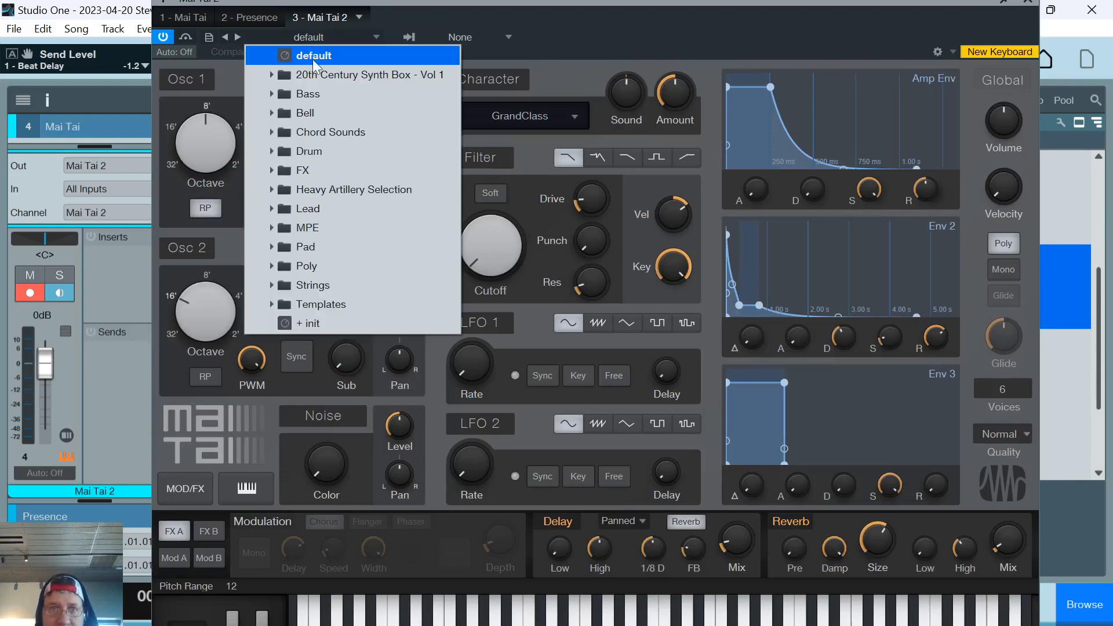
{"action": "left_click", "coordinate": [283, 94]}
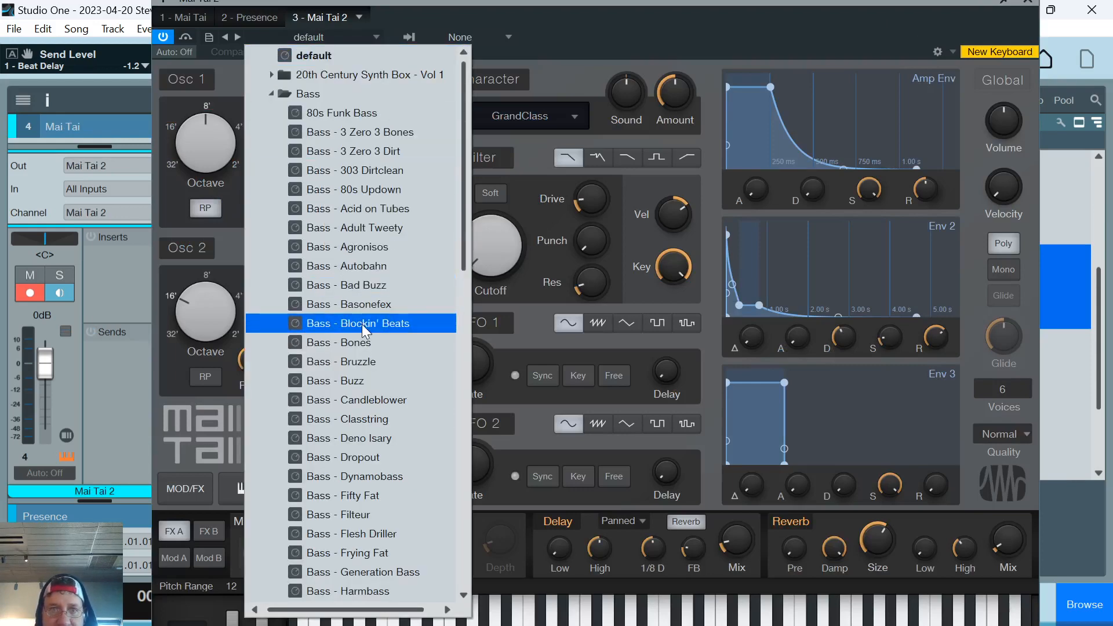
{"action": "scroll", "coordinate": [368, 493], "scroll_direction": "down", "scroll_amount": 4}
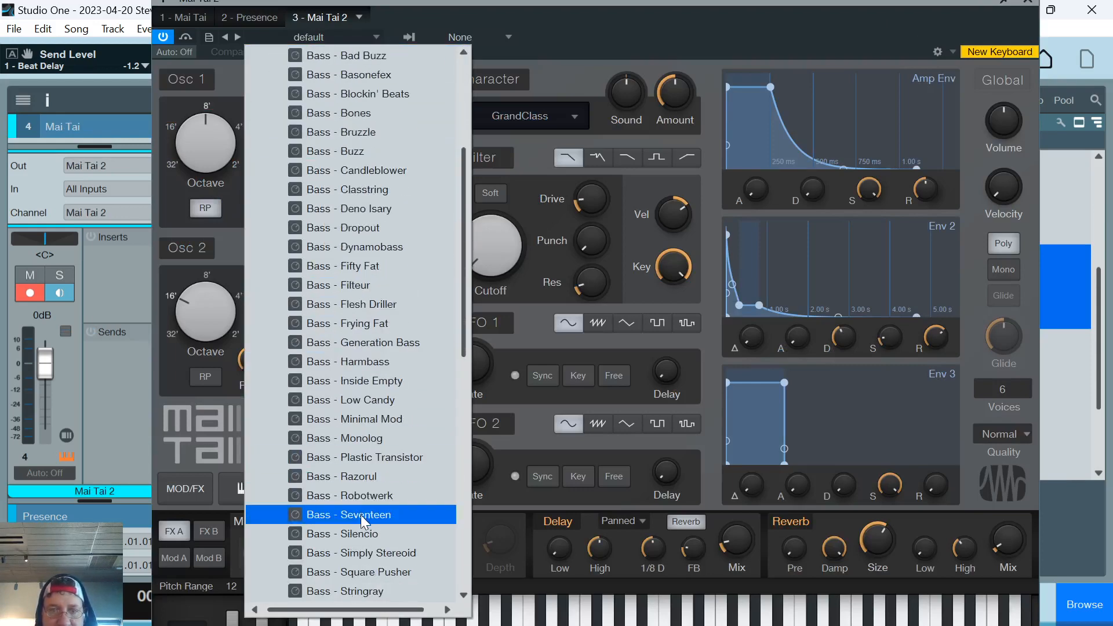
{"action": "left_click", "coordinate": [370, 442]}
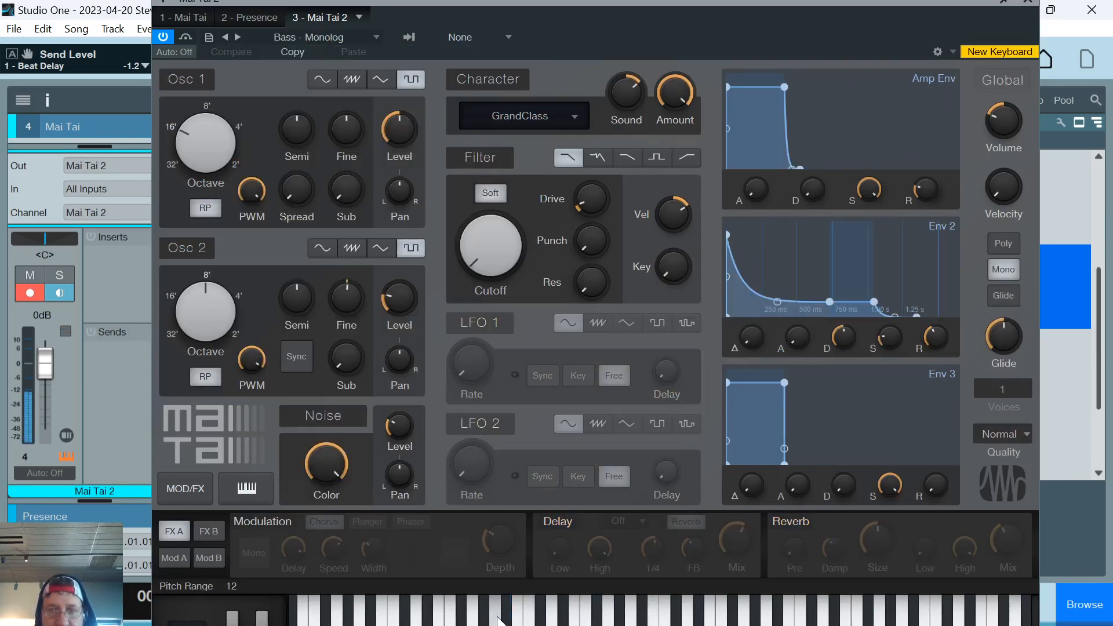
{"action": "left_click", "coordinate": [1029, 2]}
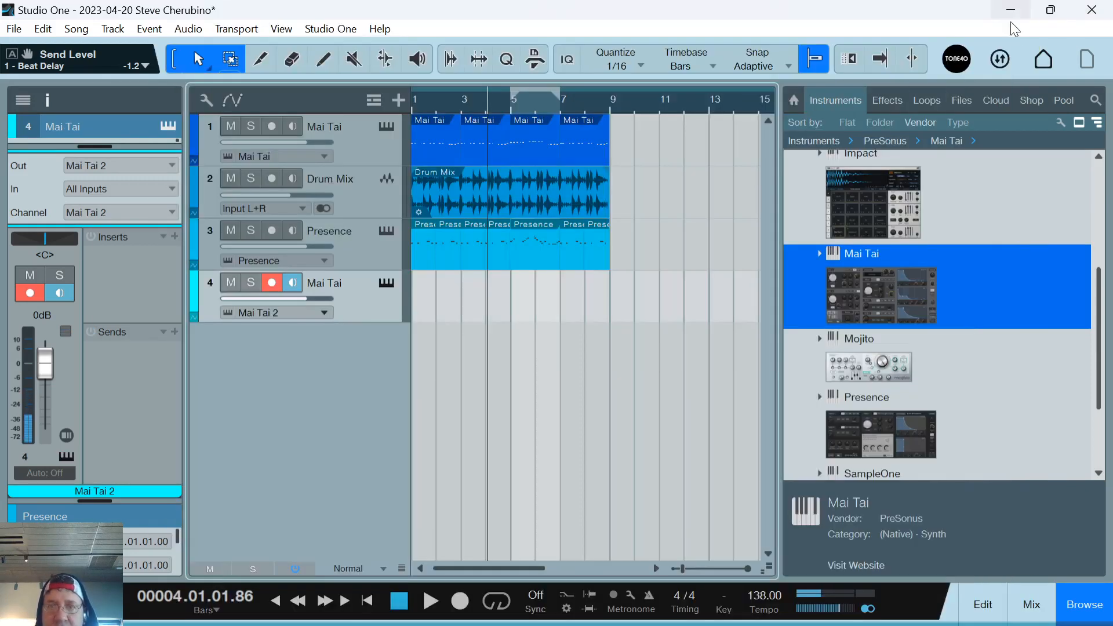
Create a four-bar event from bar 1 on the second Mai Tai track and open it for note editing.
{"action": "double_click", "coordinate": [428, 309]}
{"action": "left_click_drag", "start_coordinate": [431, 313], "coordinate": [510, 313]}
{"action": "double_click", "coordinate": [474, 318]}
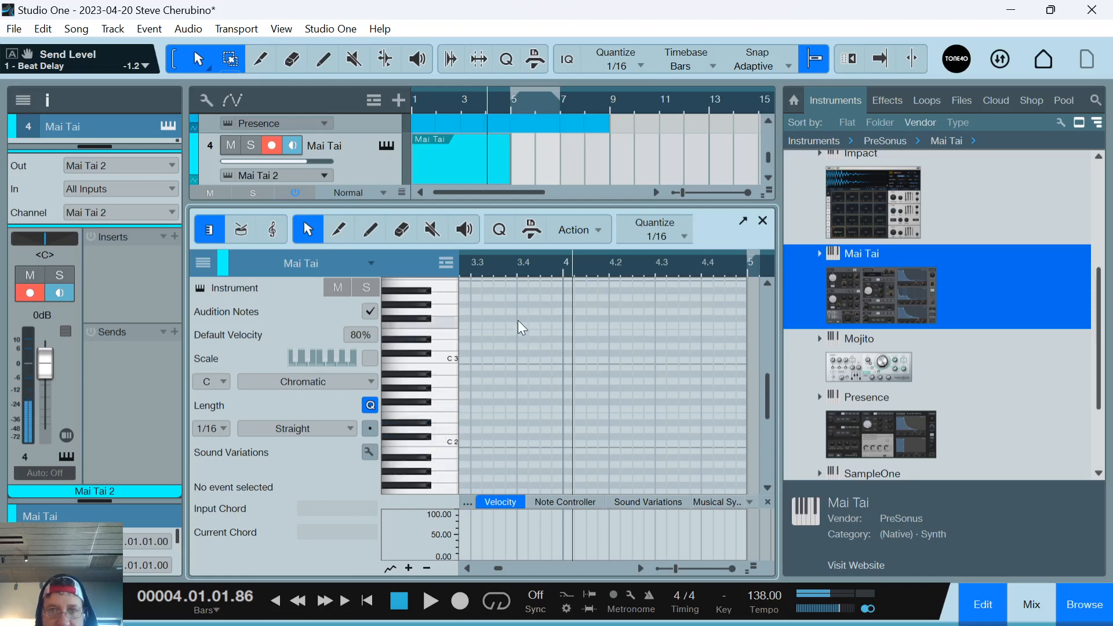
Enter A1 sixteenth notes at 1.1.1 and 1.1.3, duplicate the pair through bar 2 and start playback from bar 1.
{"action": "key", "text": "Home"}
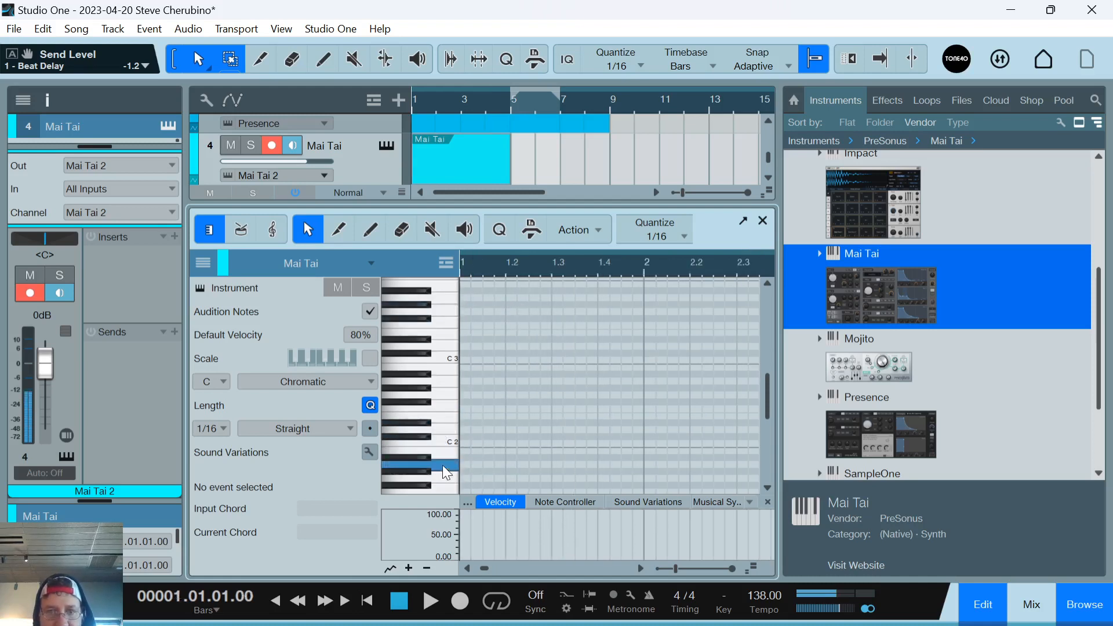
{"action": "double_click", "coordinate": [466, 464]}
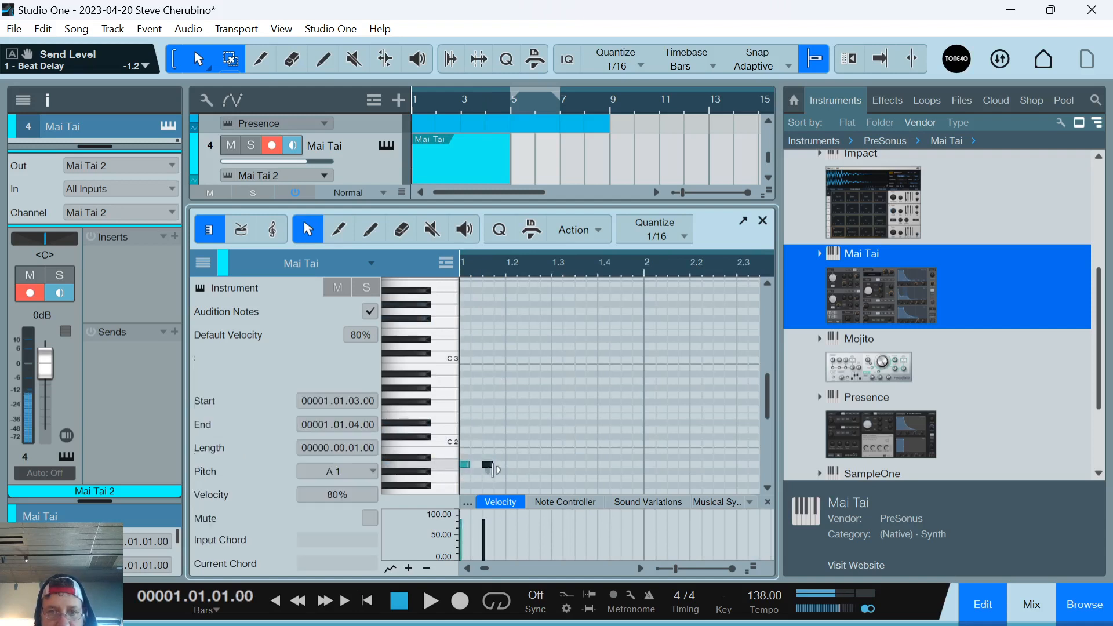
{"action": "left_click_drag", "start_coordinate": [504, 479], "coordinate": [463, 446]}
{"action": "key", "text": "d"}
{"action": "key", "text": "d"}
{"action": "key", "text": "d"}
{"action": "key", "text": "d"}
{"action": "key", "text": "d"}
{"action": "key", "text": "d"}
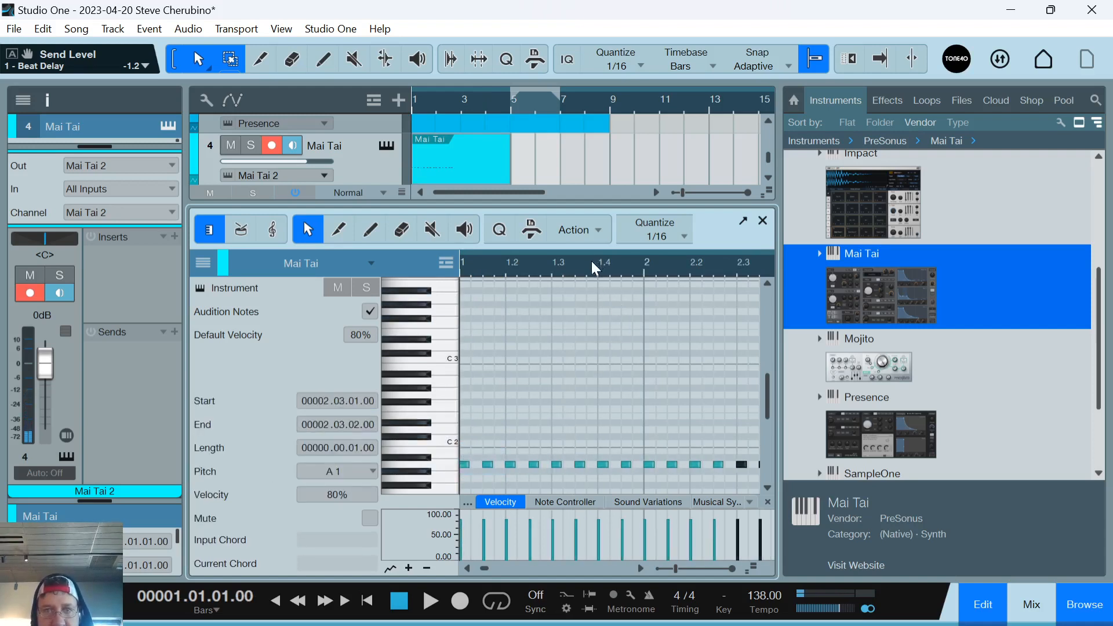
{"action": "key", "text": "d"}
{"action": "key", "text": "space"}
{"action": "left_click_drag", "start_coordinate": [597, 267], "coordinate": [559, 235]}
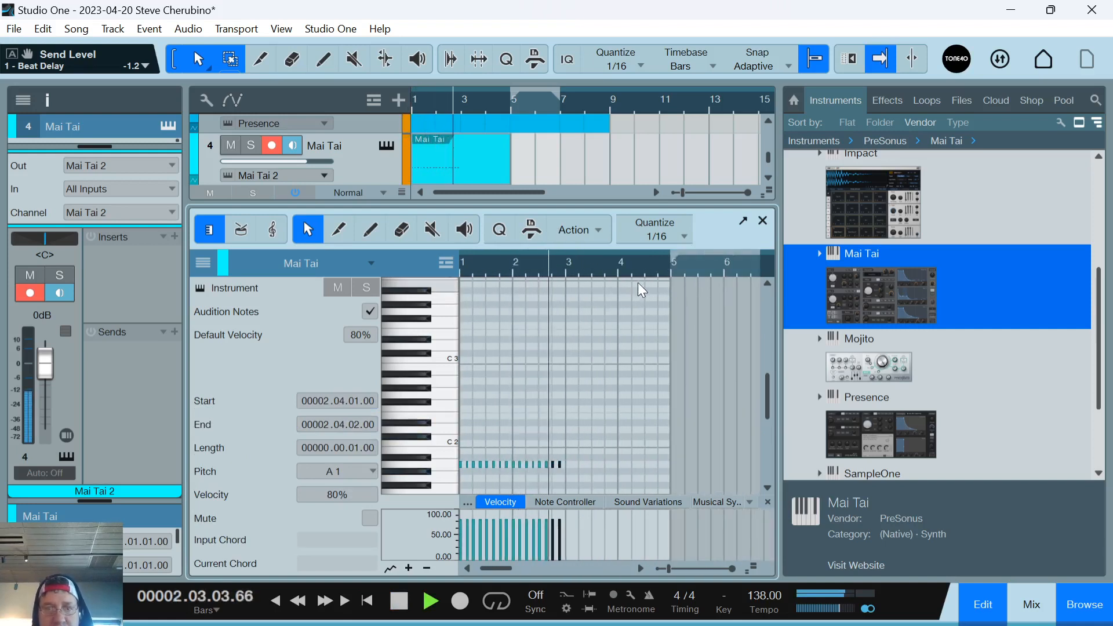
Continue duplicating the A1 note pair through the end of bar 4.
{"action": "key", "text": "d"}
{"action": "key", "text": "d"}
{"action": "key", "text": "d"}
{"action": "key", "text": "d"}
{"action": "key", "text": "d"}
{"action": "key", "text": "d"}
{"action": "key", "text": "d"}
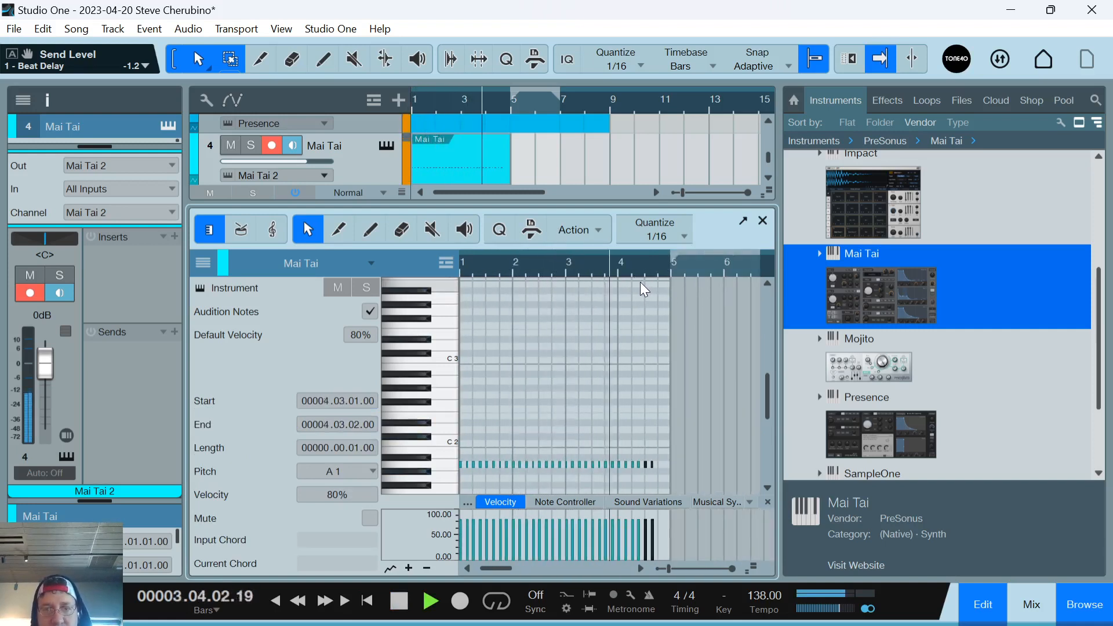
{"action": "key", "text": "d"}
{"action": "key", "text": "d"}
{"action": "key", "text": "d"}
{"action": "key", "text": "d"}
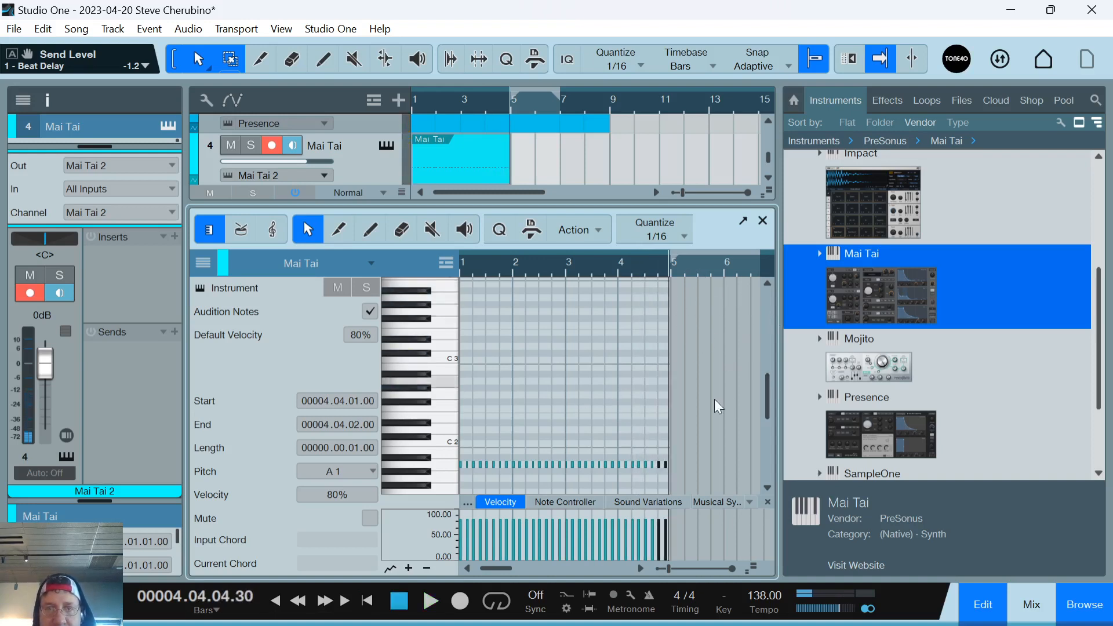
Close the note editor, create a two-bar event from bar 5 on the bass track and open it.
{"action": "left_click_drag", "start_coordinate": [707, 273], "coordinate": [583, 254]}
{"action": "left_click", "coordinate": [764, 221]}
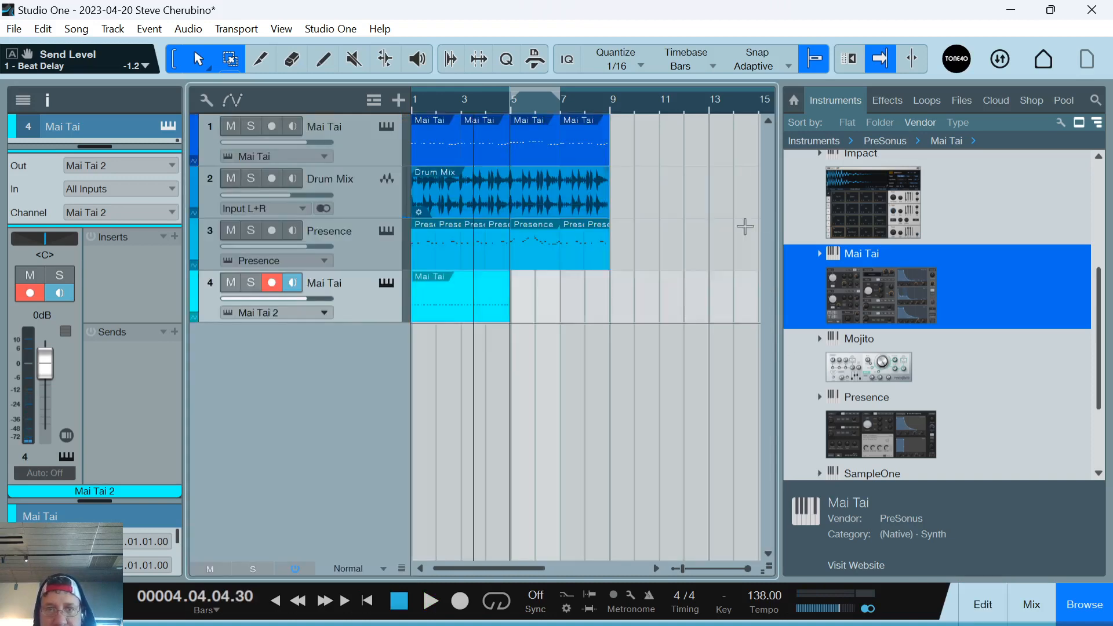
{"action": "double_click", "coordinate": [525, 319]}
{"action": "double_click", "coordinate": [535, 318]}
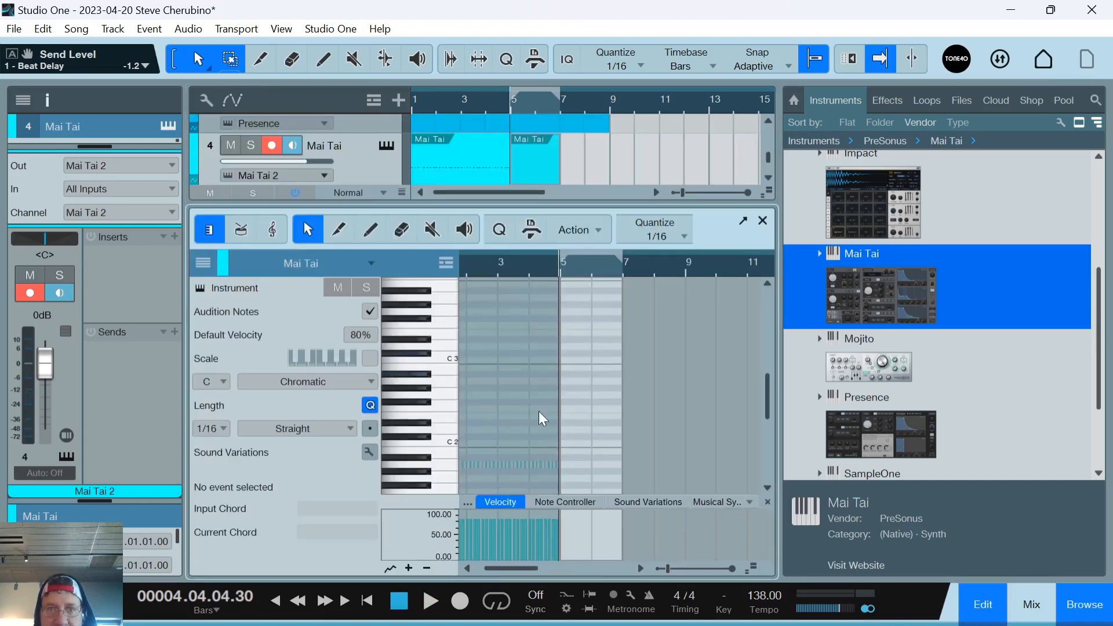
Enter C2 sixteenth notes at 5.1.1 and 5.1.3 in the new event and select both.
{"action": "left_click_drag", "start_coordinate": [586, 268], "coordinate": [597, 319]}
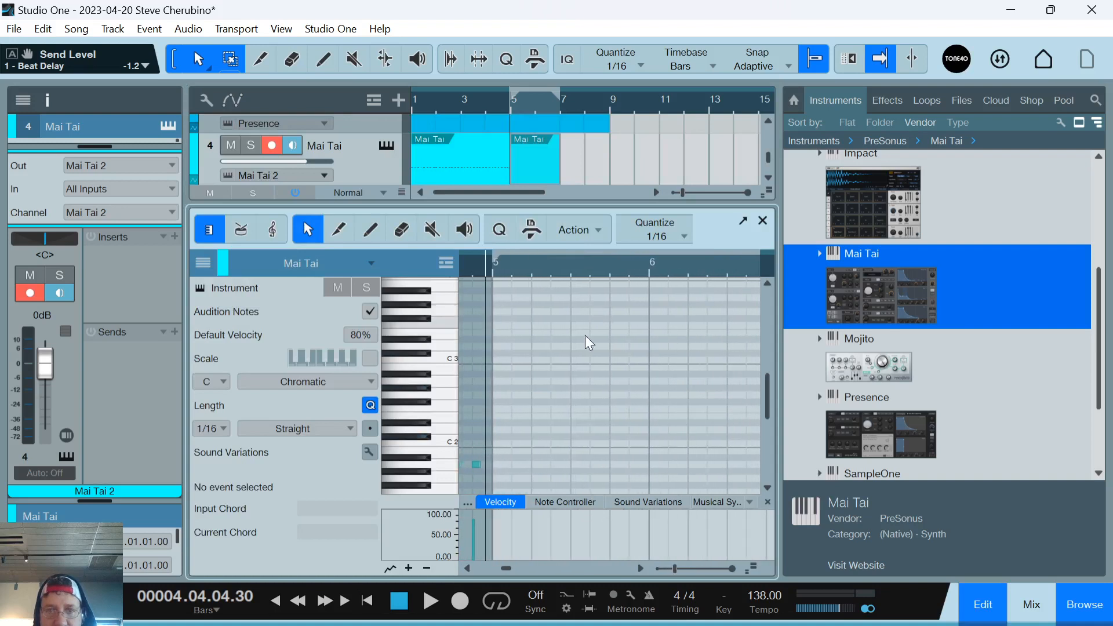
{"action": "left_click", "coordinate": [498, 445]}
{"action": "left_click_drag", "start_coordinate": [529, 266], "coordinate": [537, 449]}
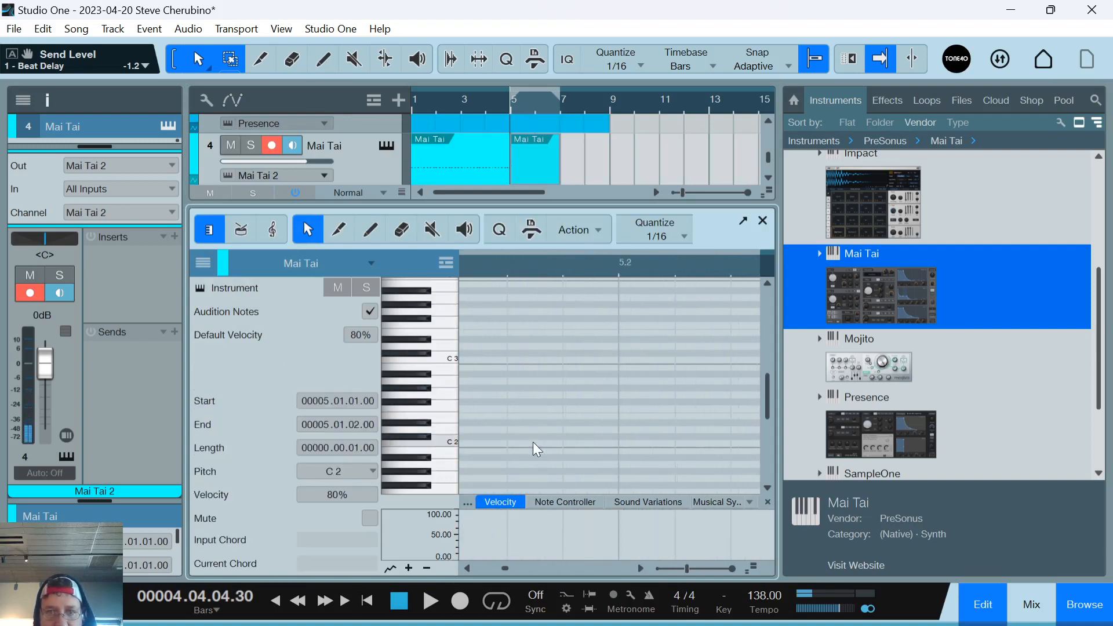
{"action": "left_click_drag", "start_coordinate": [548, 279], "coordinate": [567, 263]}
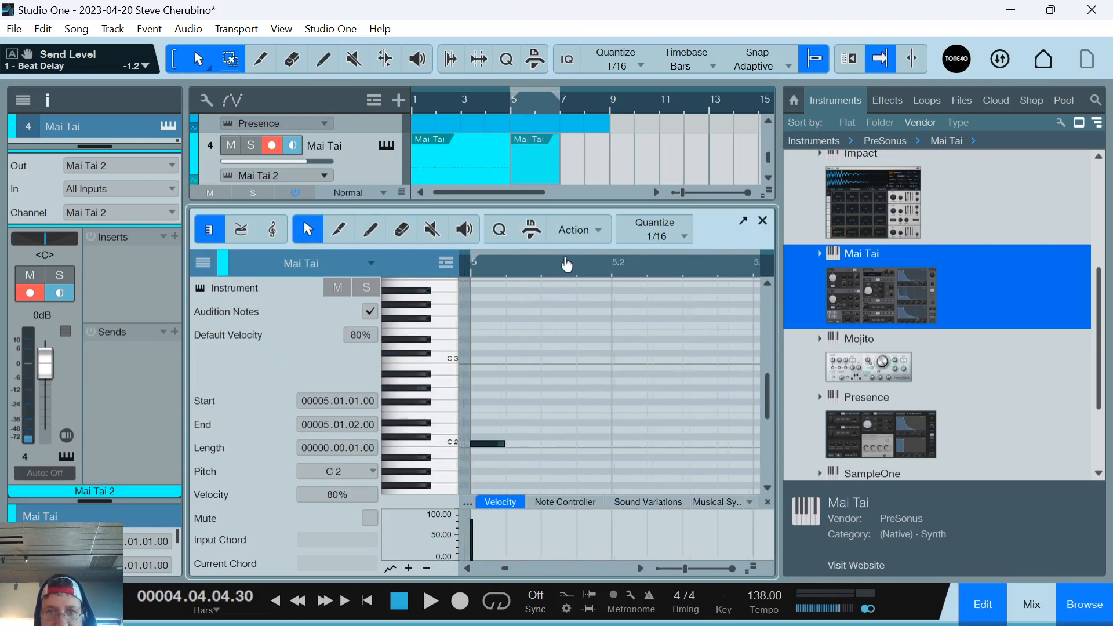
{"action": "double_click", "coordinate": [555, 443]}
{"action": "left_click_drag", "start_coordinate": [575, 462], "coordinate": [485, 409]}
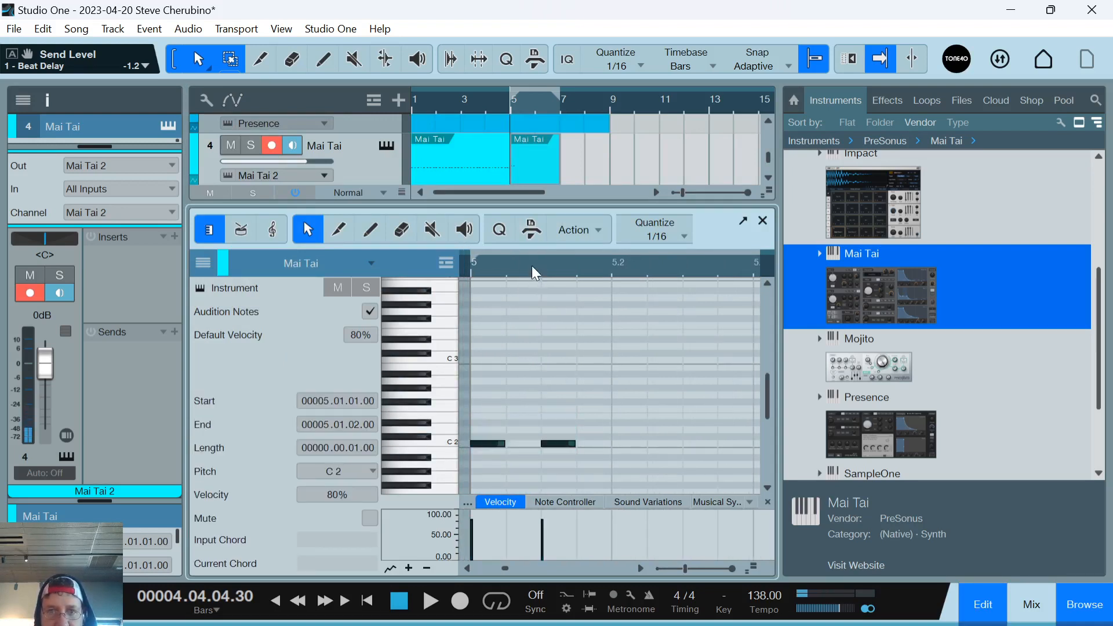
Duplicate the selected C2 note pair to fill bar 5 with eight notes.
{"action": "left_click_drag", "start_coordinate": [535, 273], "coordinate": [539, 234]}
{"action": "key", "text": "d"}
{"action": "key", "text": "d"}
{"action": "key", "text": "d"}
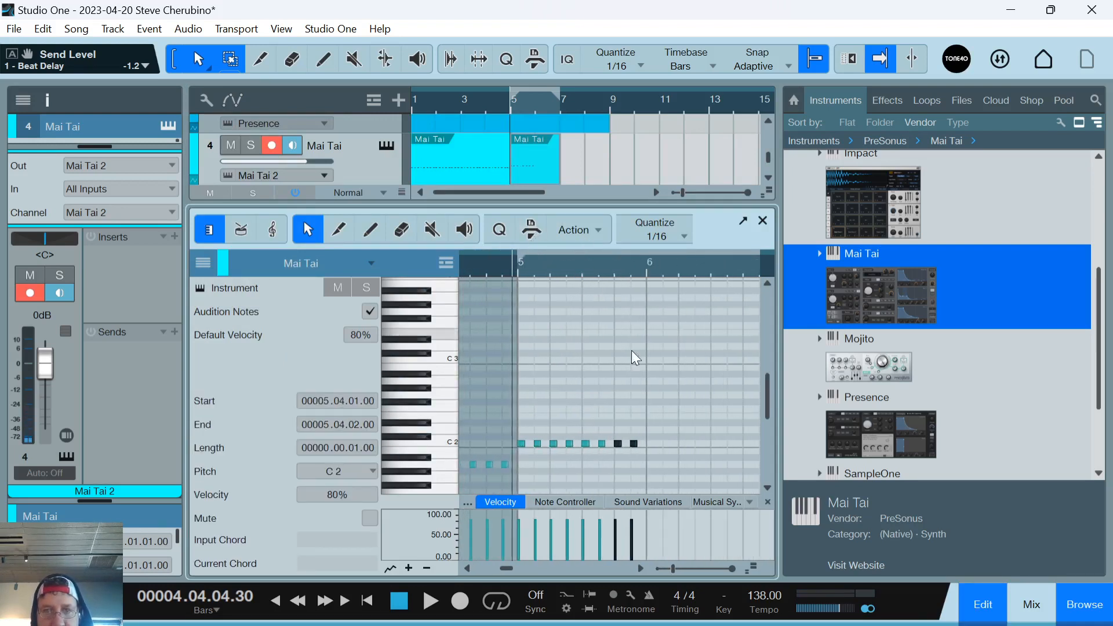
Duplicate all bar 5 notes into bar 6, raise the copies to D2 and audition the change.
{"action": "left_click_drag", "start_coordinate": [663, 461], "coordinate": [599, 434]}
{"action": "left_click_drag", "start_coordinate": [523, 418], "coordinate": [517, 414]}
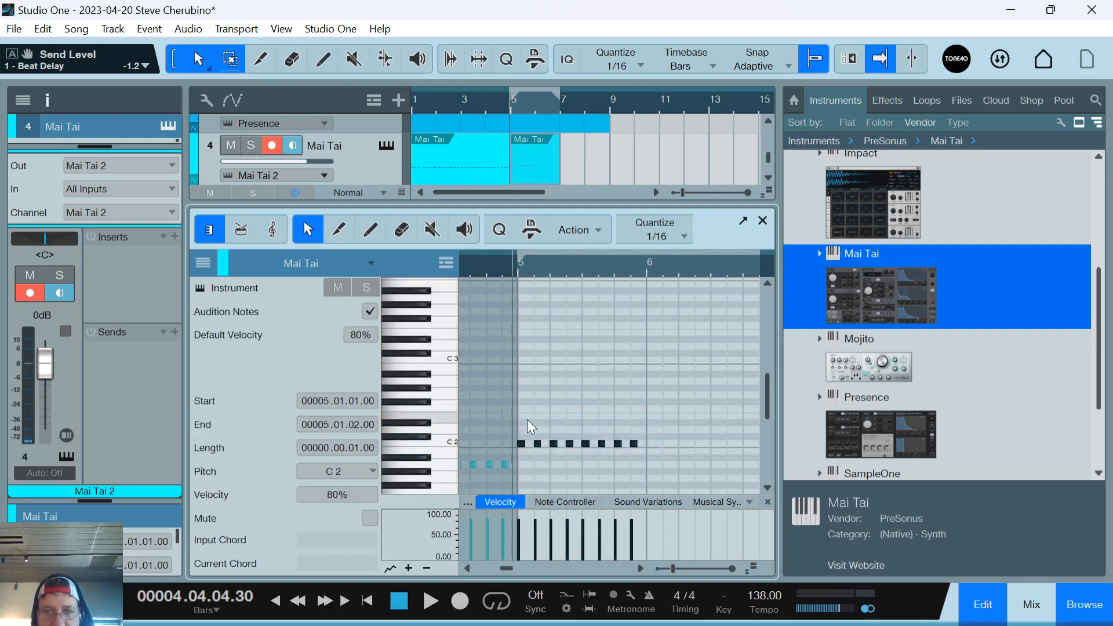
{"action": "key", "text": "d"}
{"action": "mouse_move", "coordinate": [650, 445]}
{"action": "left_mouse_down"}
{"action": "mouse_move", "coordinate": [650, 425]}
{"action": "mouse_move", "coordinate": [654, 438]}
{"action": "left_mouse_up"}
{"action": "key", "text": "space"}
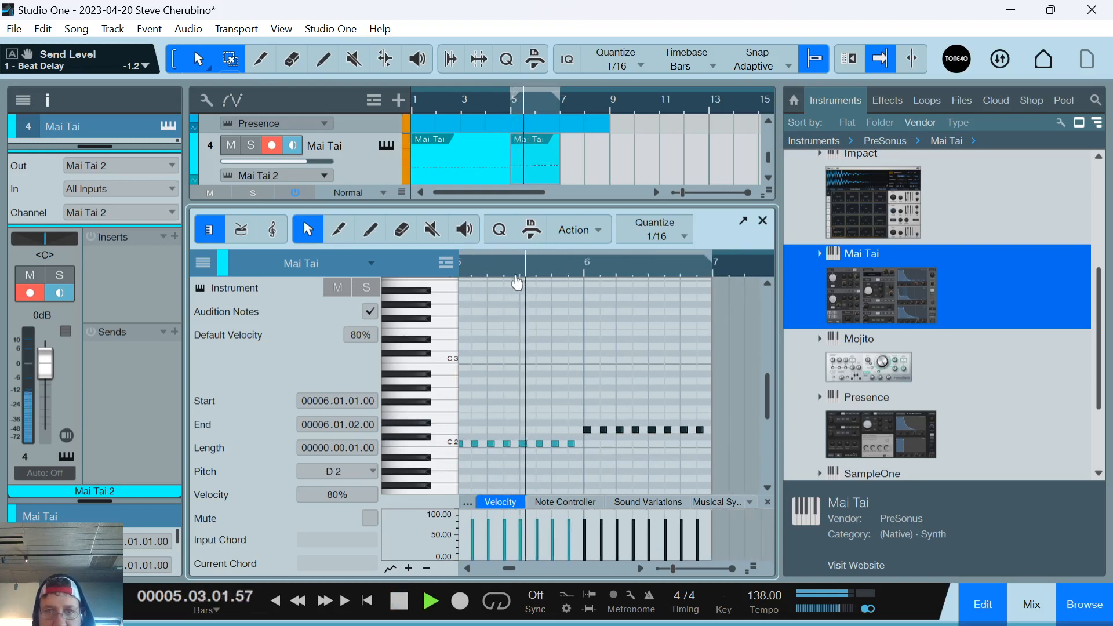
{"action": "key", "text": "space"}
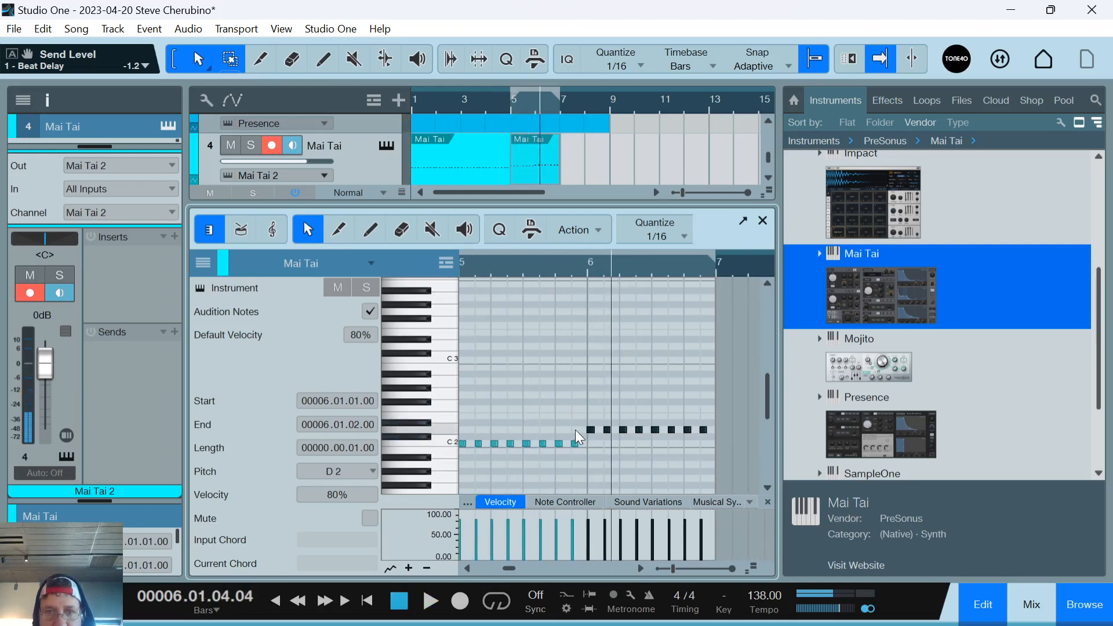
Replace the C2 notes on beat 4 of bar 5 with D2 notes at 5.4.1 and 5.4.3, and play from bar 5.
{"action": "left_click", "coordinate": [582, 430]}
{"action": "scroll", "coordinate": [584, 381], "scroll_direction": "up", "scroll_amount": 3}
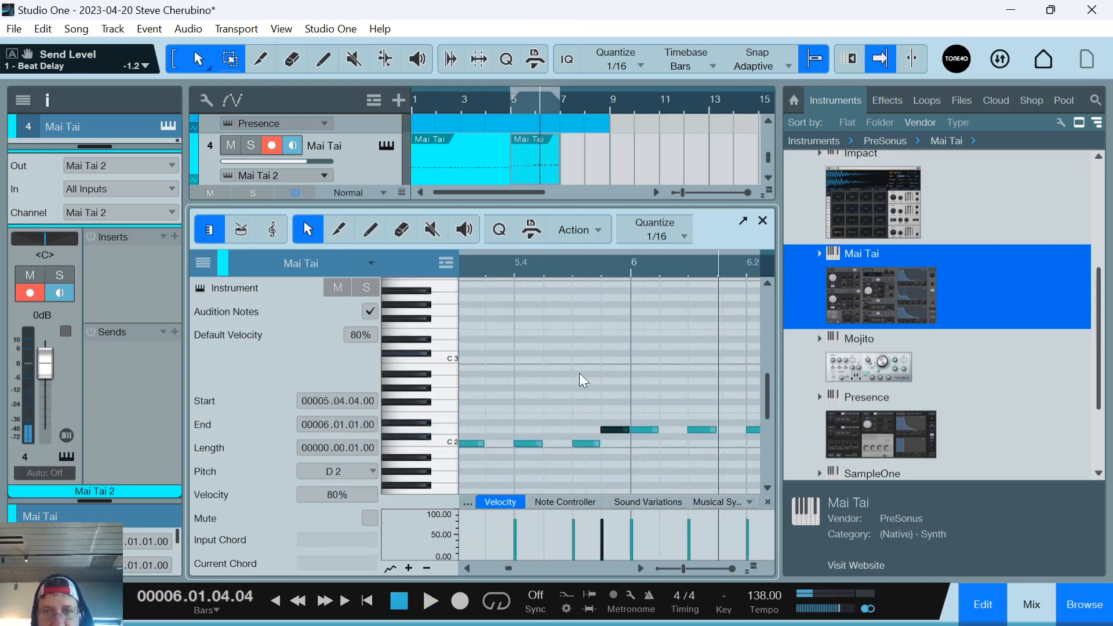
{"action": "left_click_drag", "start_coordinate": [603, 430], "coordinate": [580, 430]}
{"action": "left_click", "coordinate": [529, 430]}
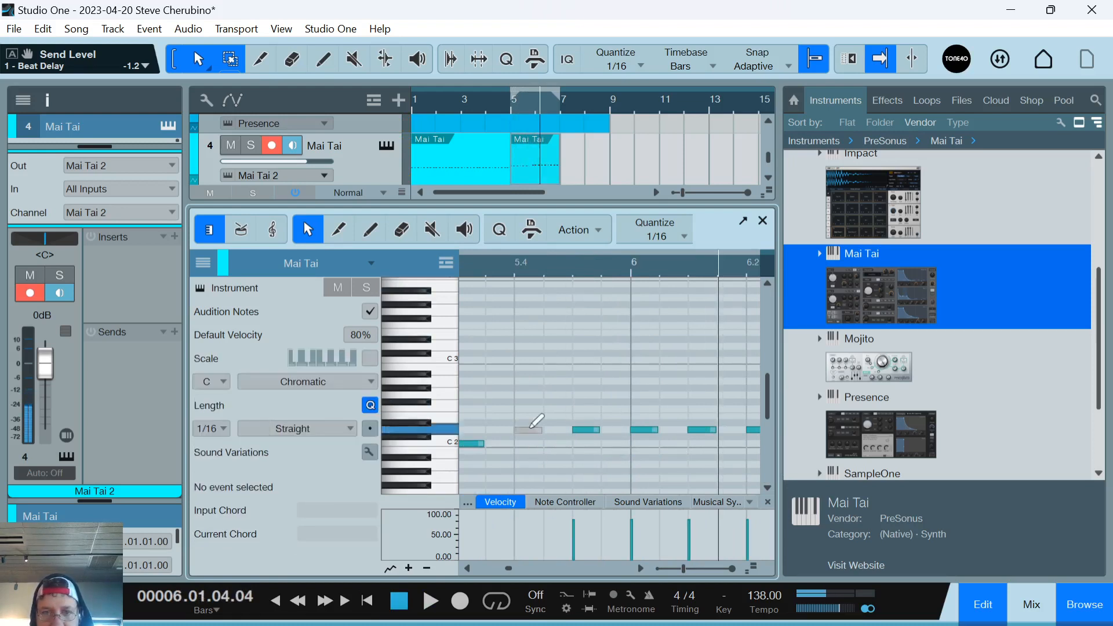
{"action": "key", "text": "space"}
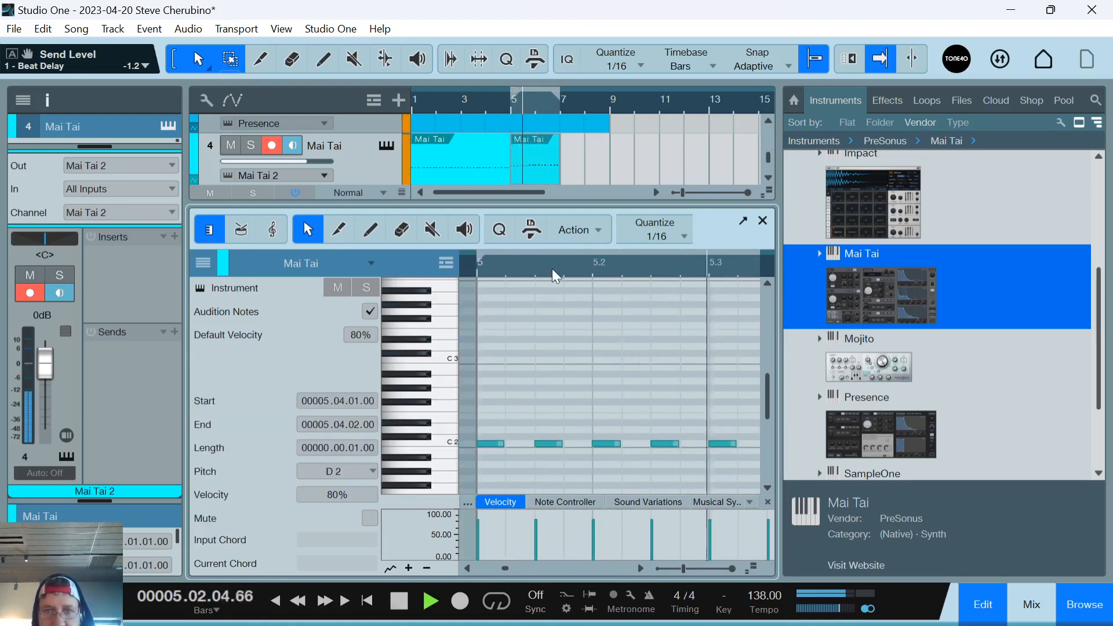
{"action": "scroll", "coordinate": [543, 313], "scroll_direction": "down", "scroll_amount": 3}
{"action": "key", "text": "w"}
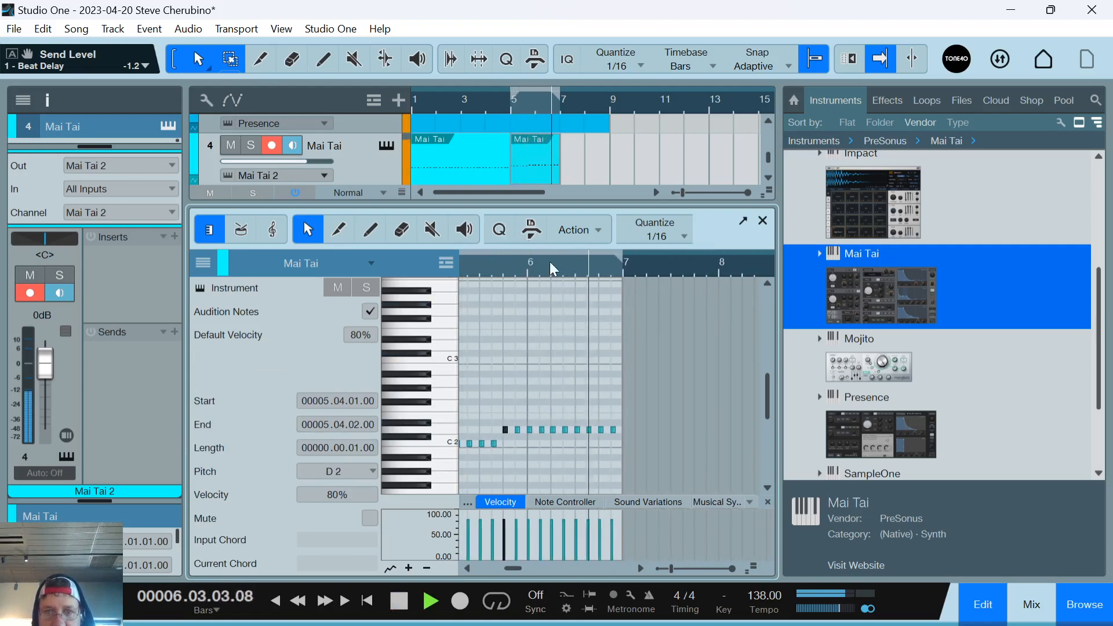
Stop playback, lower the last three notes of bar 6 to G1 and play the bass line from bar 5.
{"action": "key", "text": "space"}
{"action": "left_click_drag", "start_coordinate": [629, 452], "coordinate": [592, 457]}
{"action": "scroll", "coordinate": [599, 423], "scroll_direction": "down", "scroll_amount": 1}
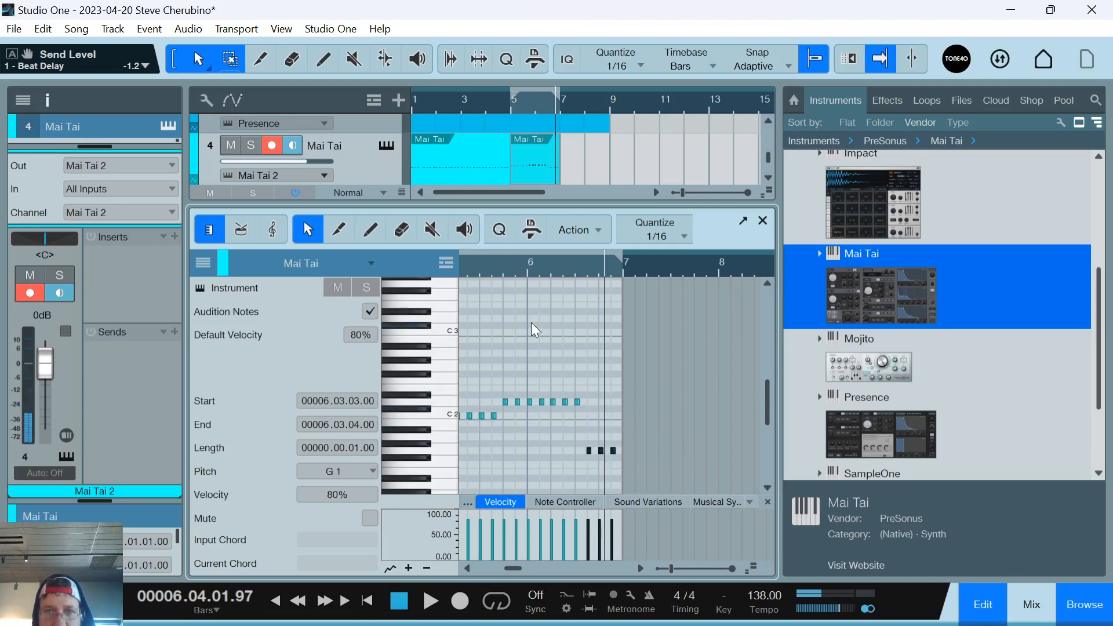
{"action": "scroll", "coordinate": [517, 267], "scroll_direction": "left", "scroll_amount": 1}
{"action": "scroll", "coordinate": [517, 267], "scroll_direction": "down", "scroll_amount": 2}
{"action": "left_click", "coordinate": [480, 275]}
{"action": "key", "text": "space"}
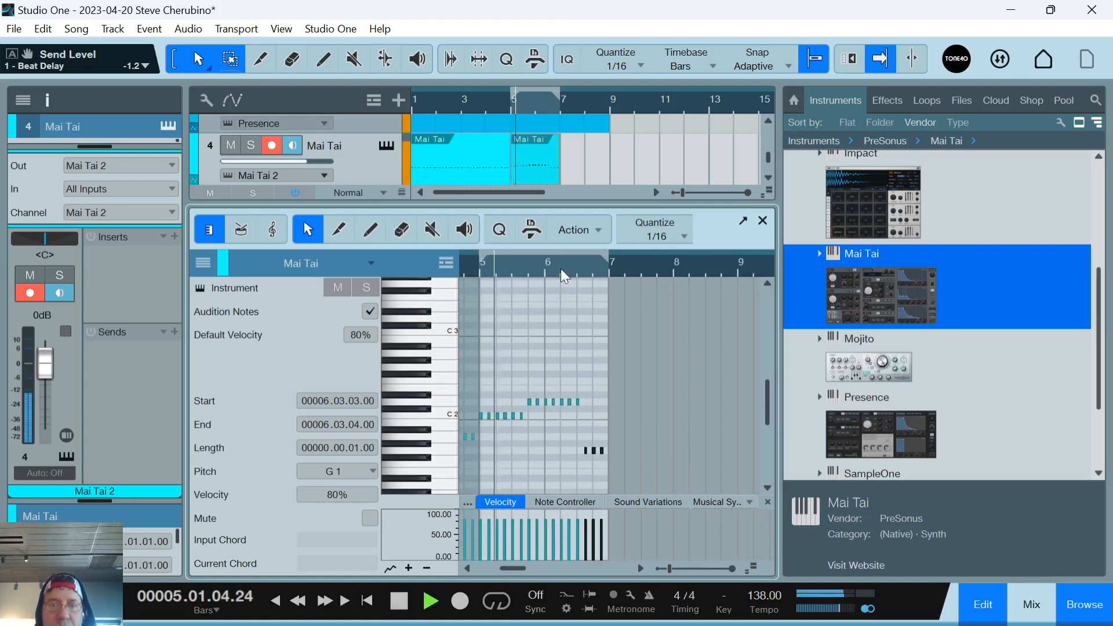
{"action": "scroll", "coordinate": [626, 287], "scroll_direction": "up", "scroll_amount": 3}
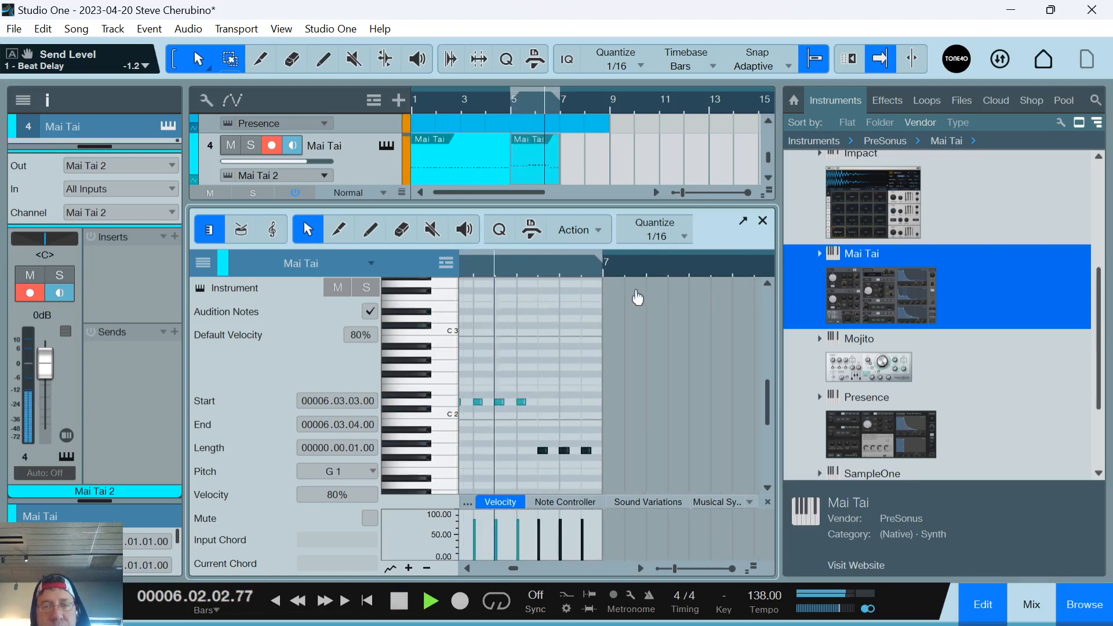
Stop playback, lower the bass note at 6.3.1 to G1 and fill bars 7 and 8 of the bass track with a further Mai Tai event.
{"action": "left_click_drag", "start_coordinate": [637, 297], "coordinate": [636, 293]}
{"action": "key", "text": "space"}
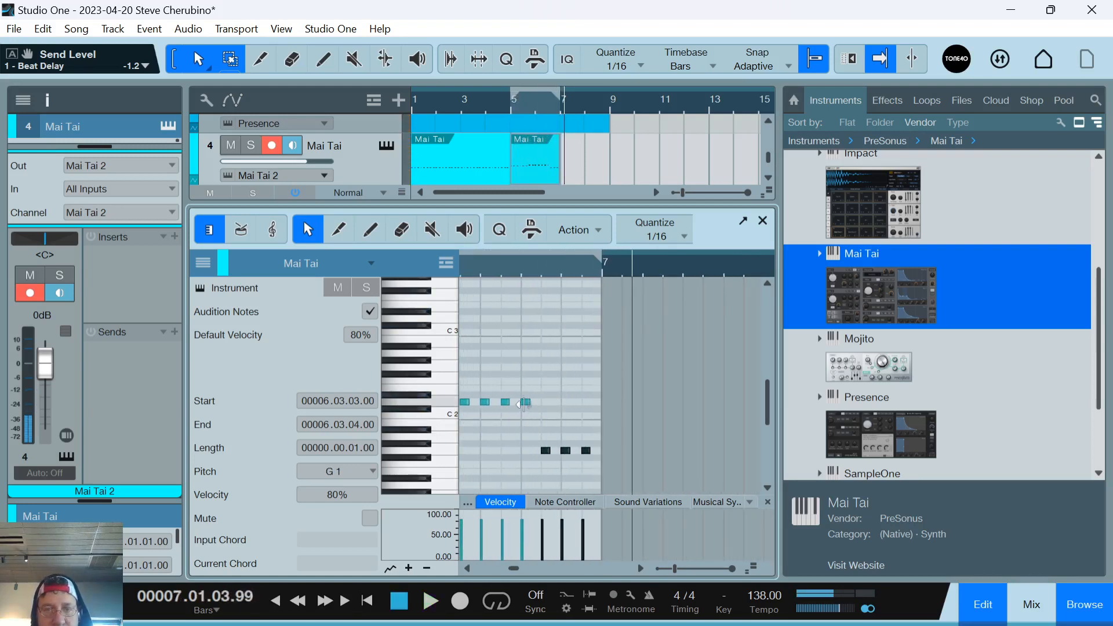
{"action": "left_click_drag", "start_coordinate": [529, 408], "coordinate": [530, 455]}
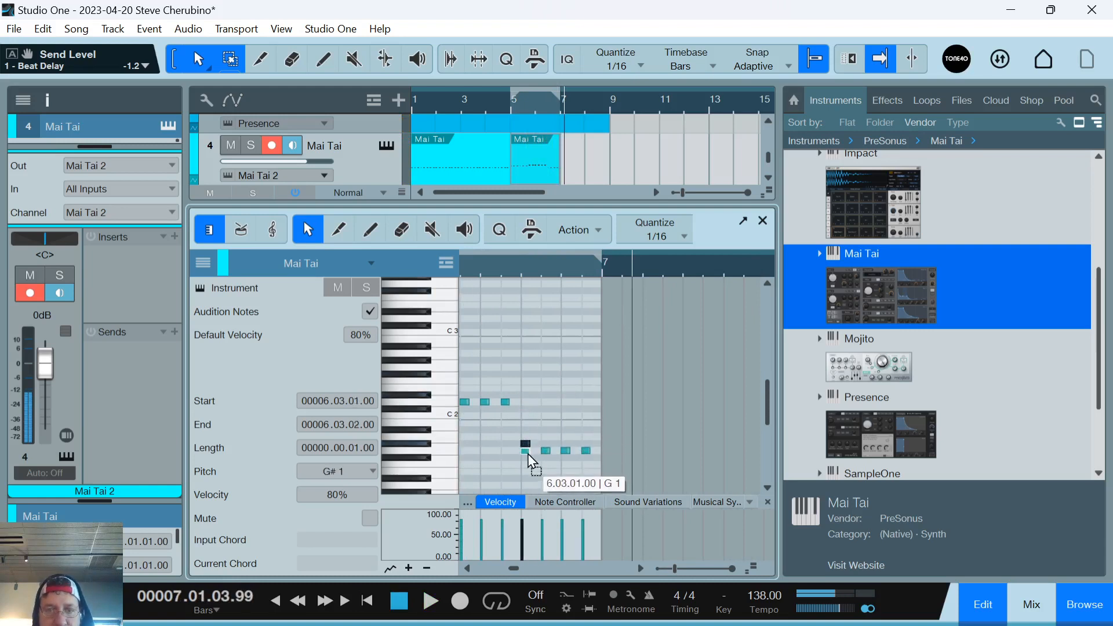
{"action": "left_click", "coordinate": [762, 221]}
{"action": "key", "text": "Home"}
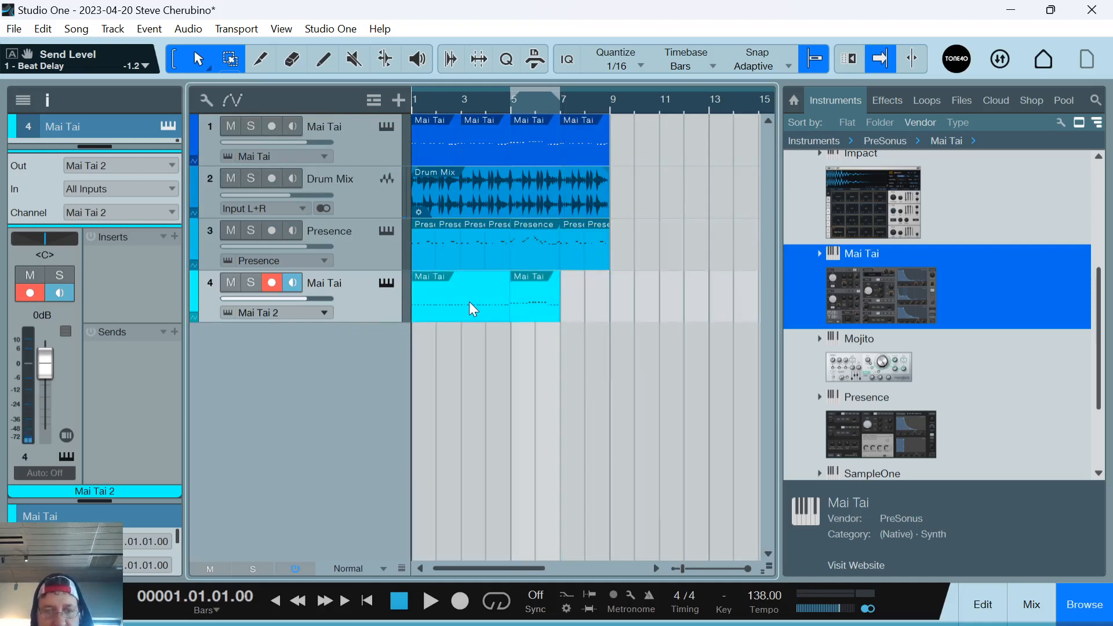
{"action": "left_click_drag", "start_coordinate": [559, 298], "coordinate": [610, 298]}
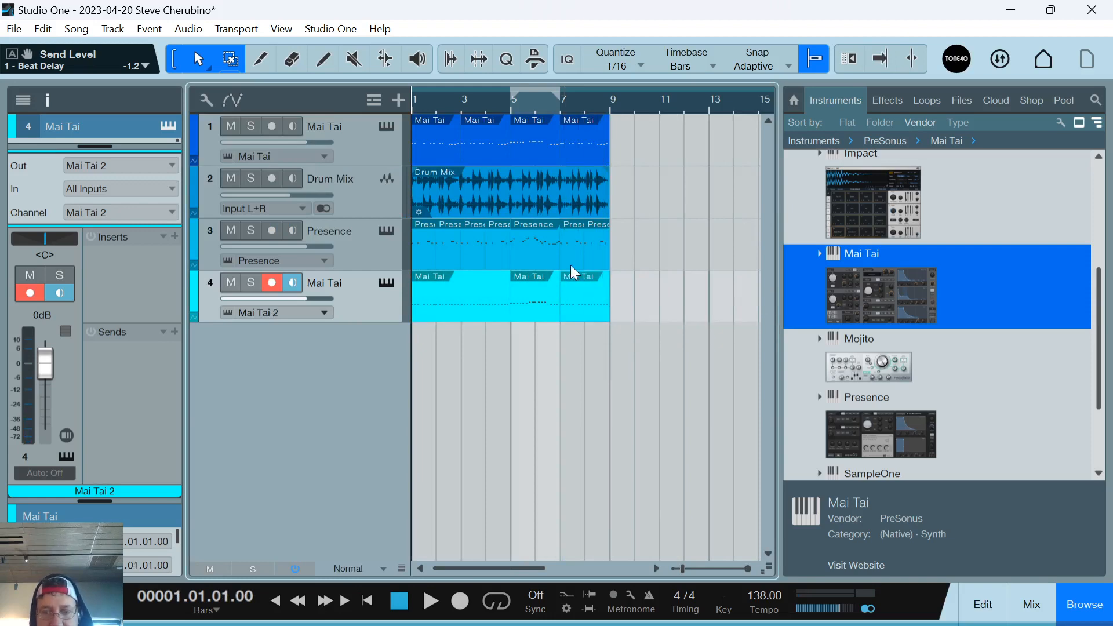
During playback, set the bass synth's ENV 2 to filter cutoff modulation to 29.2% and its master volume to about -3.9 dB.
{"action": "key", "text": "space"}
{"action": "left_click", "coordinate": [385, 284]}
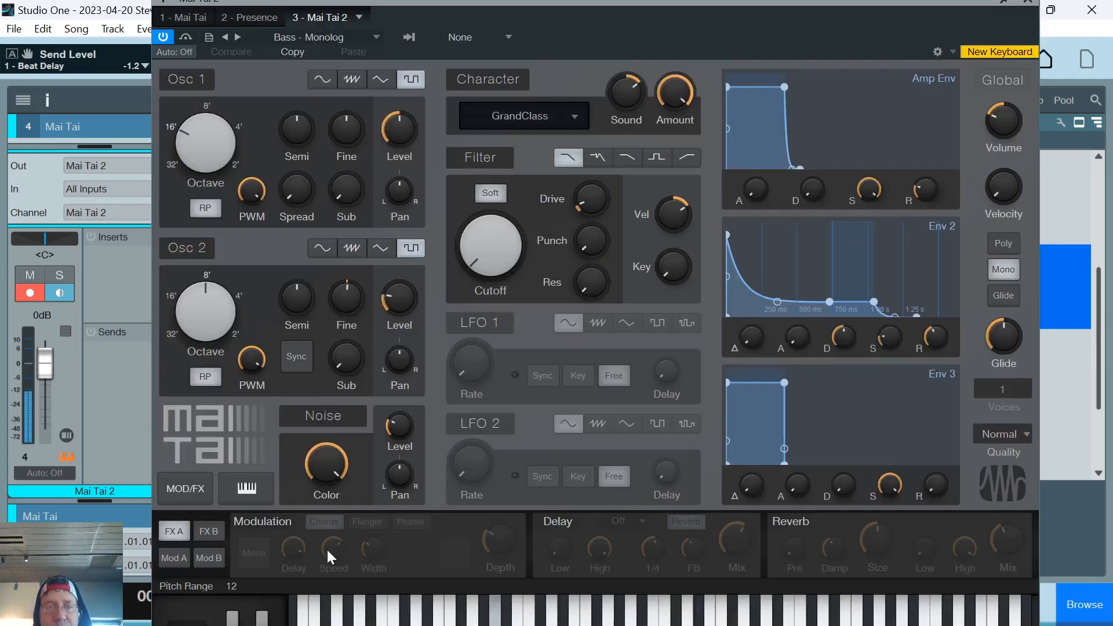
{"action": "left_click", "coordinate": [179, 562]}
{"action": "left_click_drag", "start_coordinate": [315, 554], "coordinate": [310, 558]}
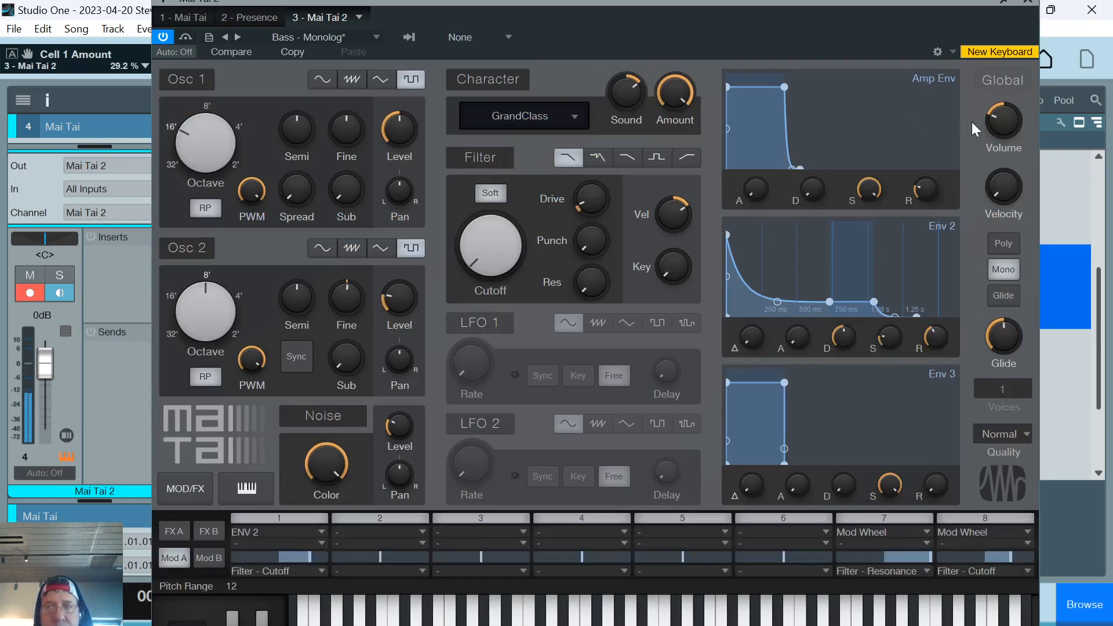
{"action": "left_click_drag", "start_coordinate": [995, 118], "coordinate": [994, 97]}
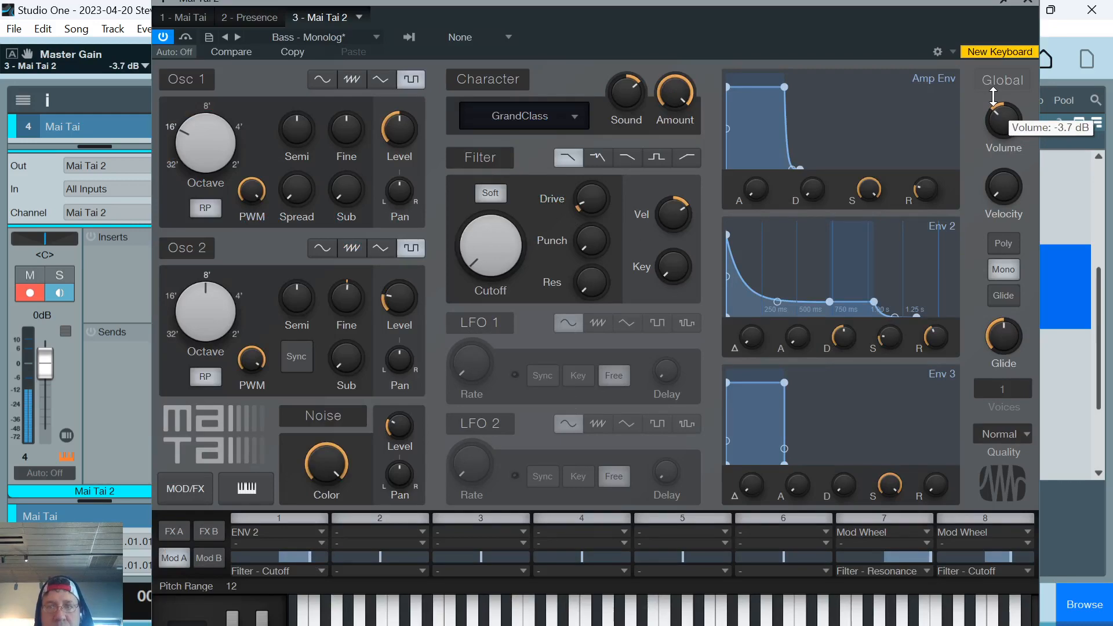
{"action": "left_click_drag", "start_coordinate": [925, 3], "coordinate": [893, 69]}
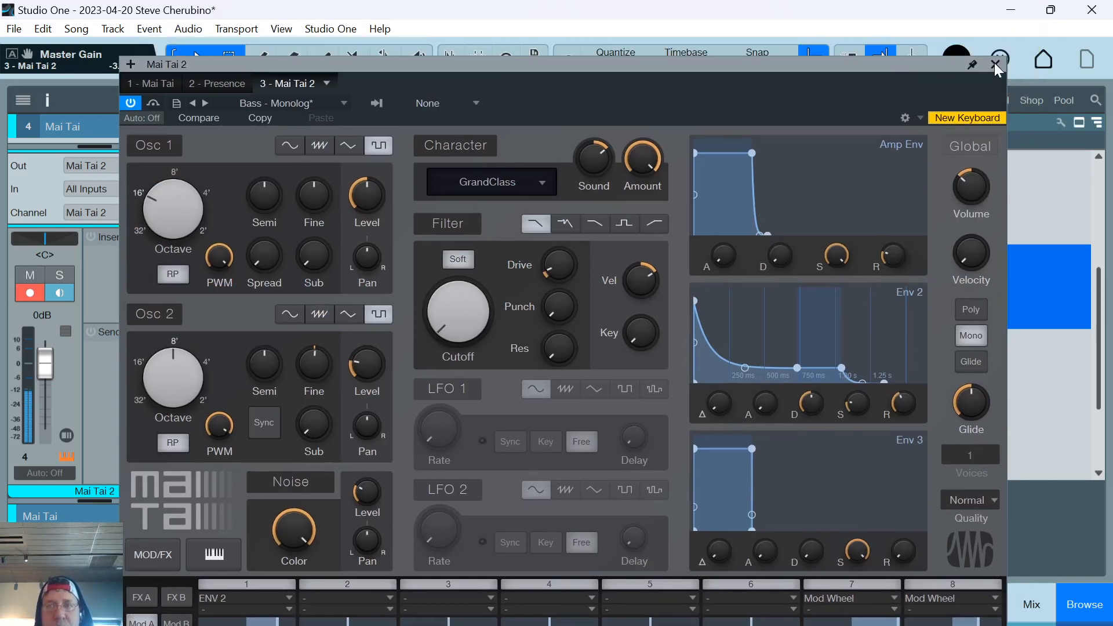
{"action": "left_click", "coordinate": [995, 65]}
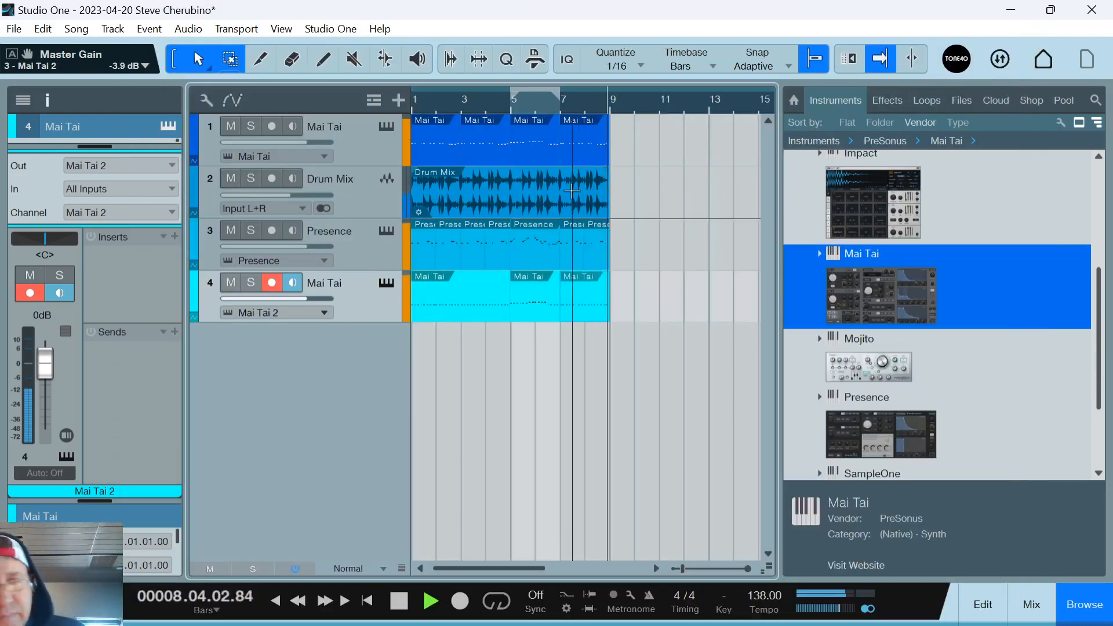
Stop playback, select the events on all four tracks, loop bars 1 to 9 and play the loop from the start.
{"action": "key", "text": "space"}
{"action": "left_click_drag", "start_coordinate": [634, 315], "coordinate": [250, 103]}
{"action": "key", "text": "p"}
{"action": "key", "text": "slash"}
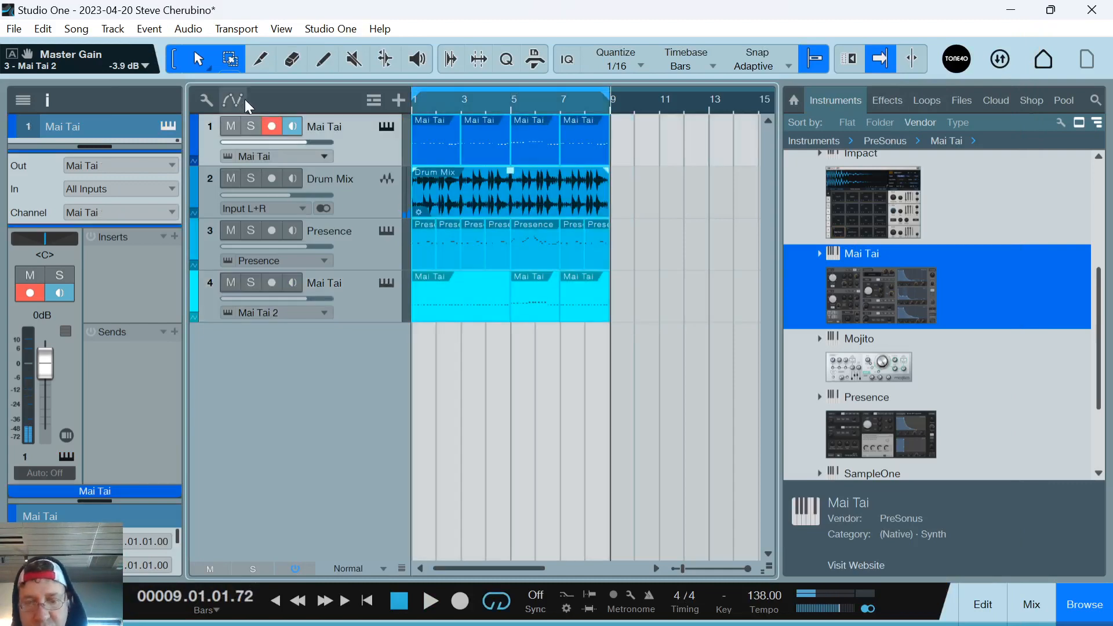
{"action": "key", "text": "space"}
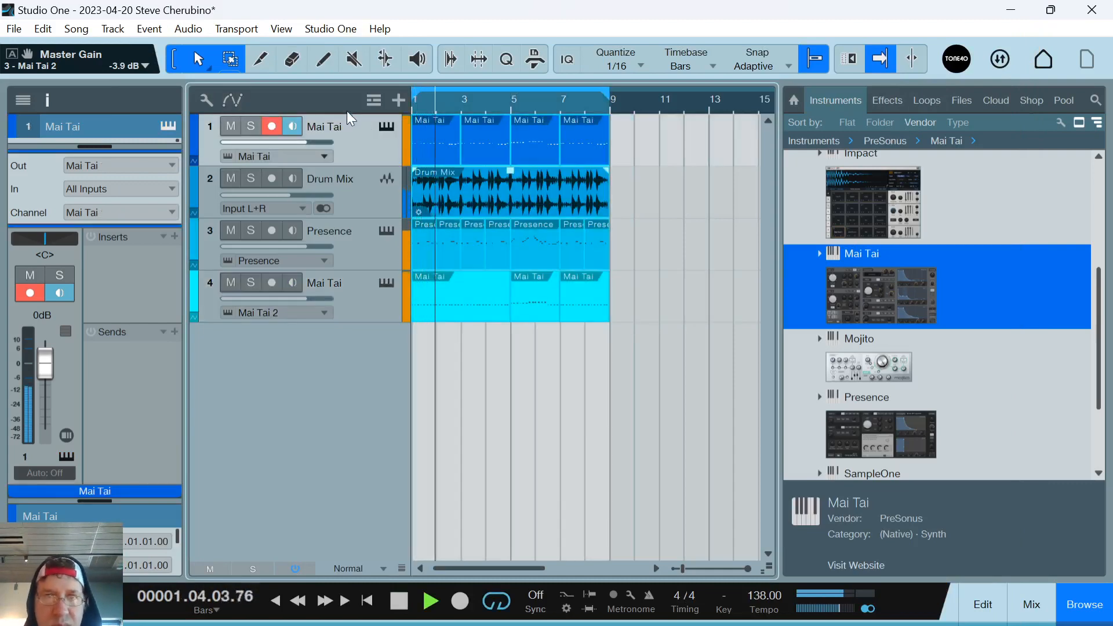
Raise the filter cutoff of track 1's Mai Tai synth to 3.10 kHz and close the instrument window.
{"action": "left_click", "coordinate": [385, 127]}
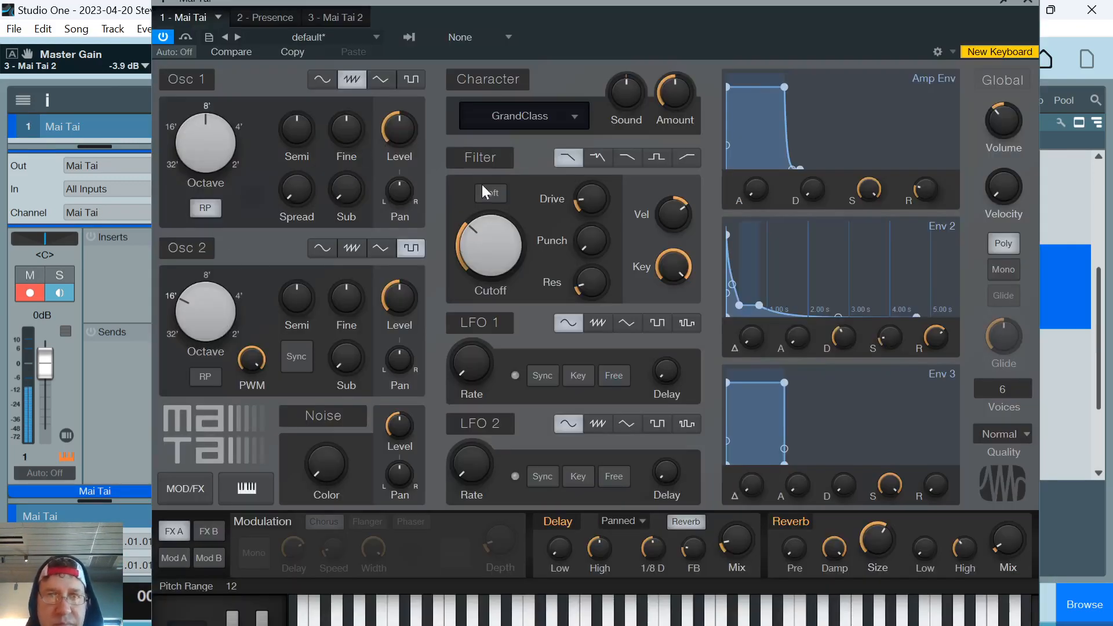
{"action": "left_click_drag", "start_coordinate": [488, 218], "coordinate": [487, 177]}
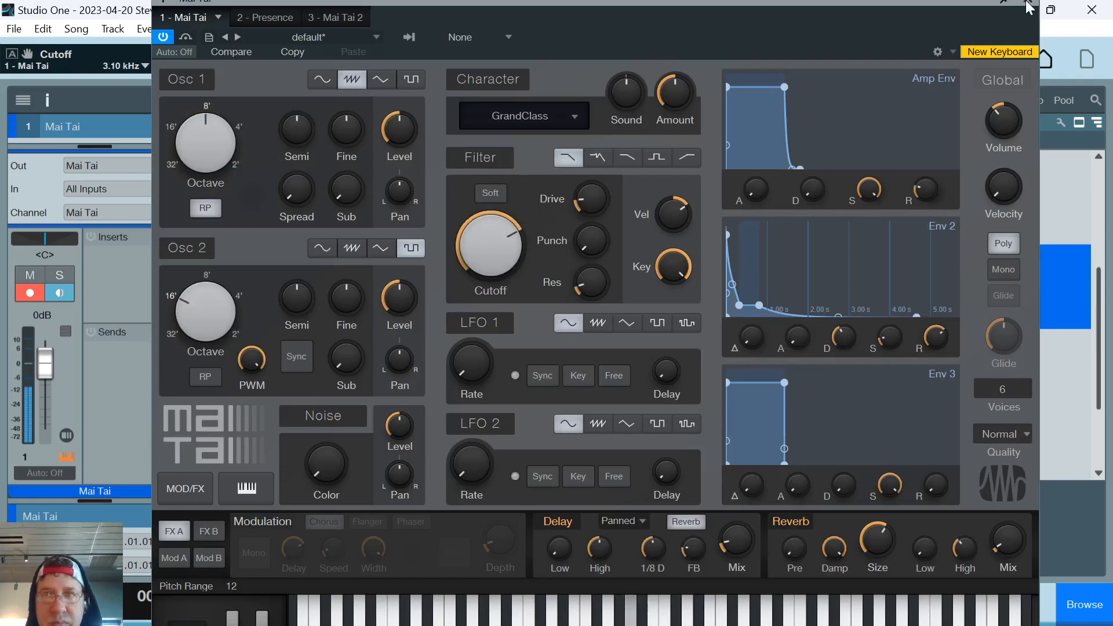
{"action": "left_click", "coordinate": [1029, 5]}
Insert a Pro EQ on the track 1 Mai Tai channel and reposition its window so the band controls show.
{"action": "left_click", "coordinate": [176, 237]}
{"action": "type", "text": "eq"}
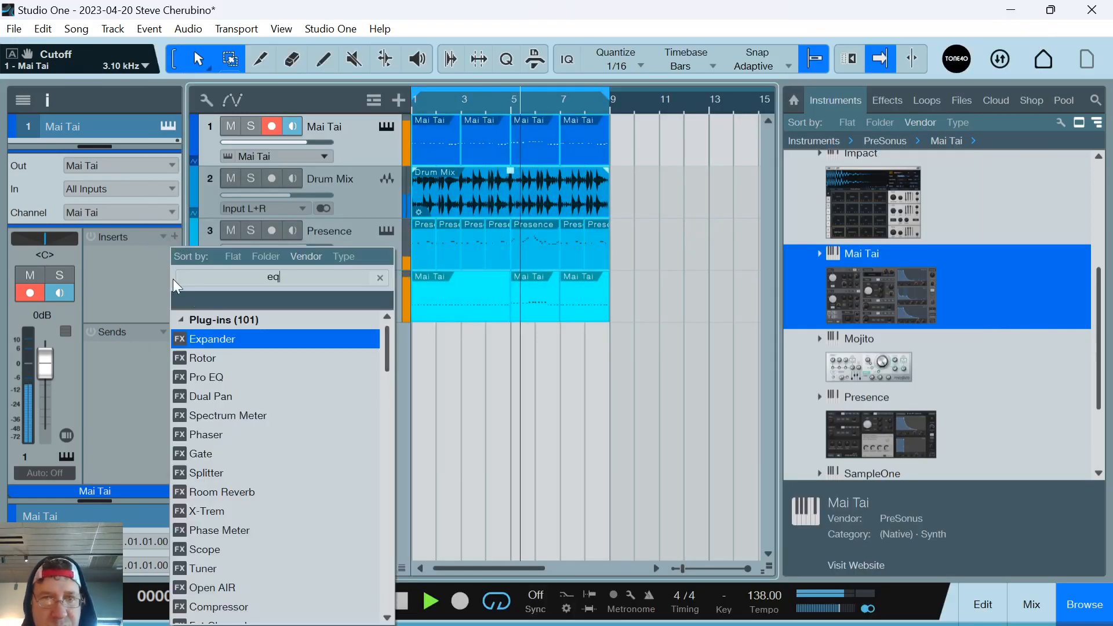
{"action": "key", "text": "Up"}
{"action": "key", "text": "Return"}
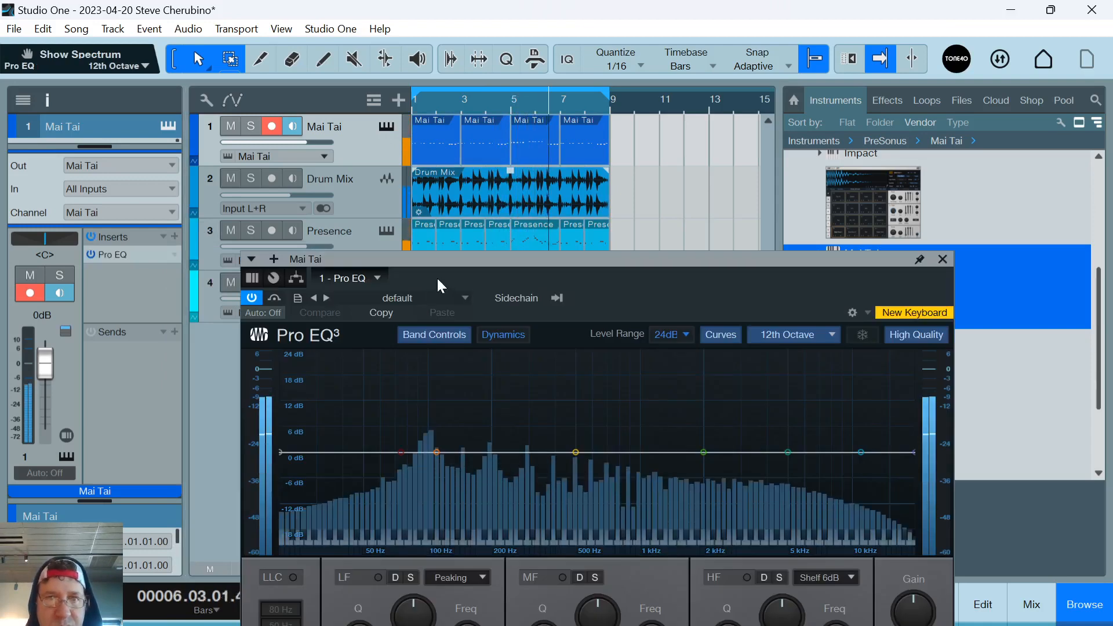
{"action": "left_click_drag", "start_coordinate": [487, 261], "coordinate": [478, 107]}
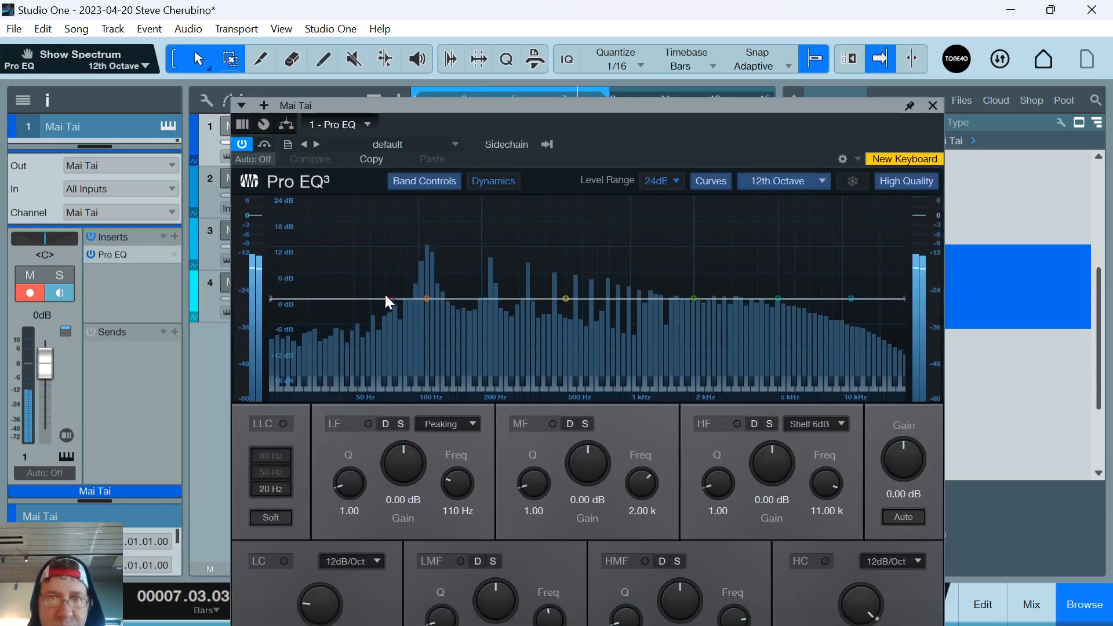
Set a Pro EQ low cut at about 136 Hz, shift the MF band lower in frequency with a boost, and close the equalizer.
{"action": "left_click_drag", "start_coordinate": [385, 296], "coordinate": [446, 325]}
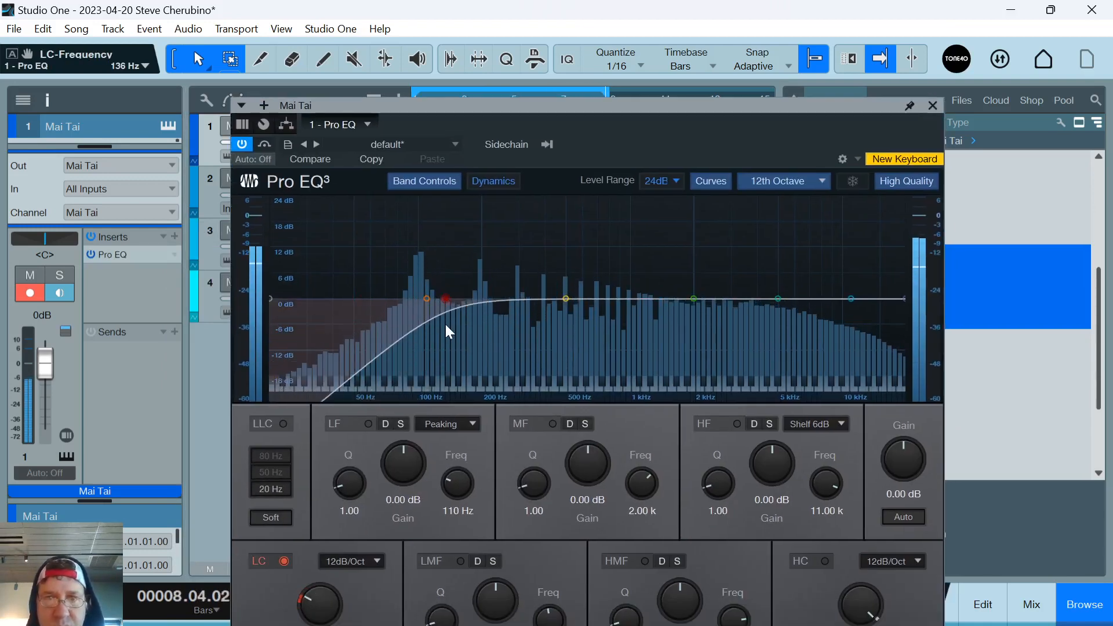
{"action": "left_click_drag", "start_coordinate": [694, 298], "coordinate": [597, 241]}
{"action": "left_click", "coordinate": [933, 105]}
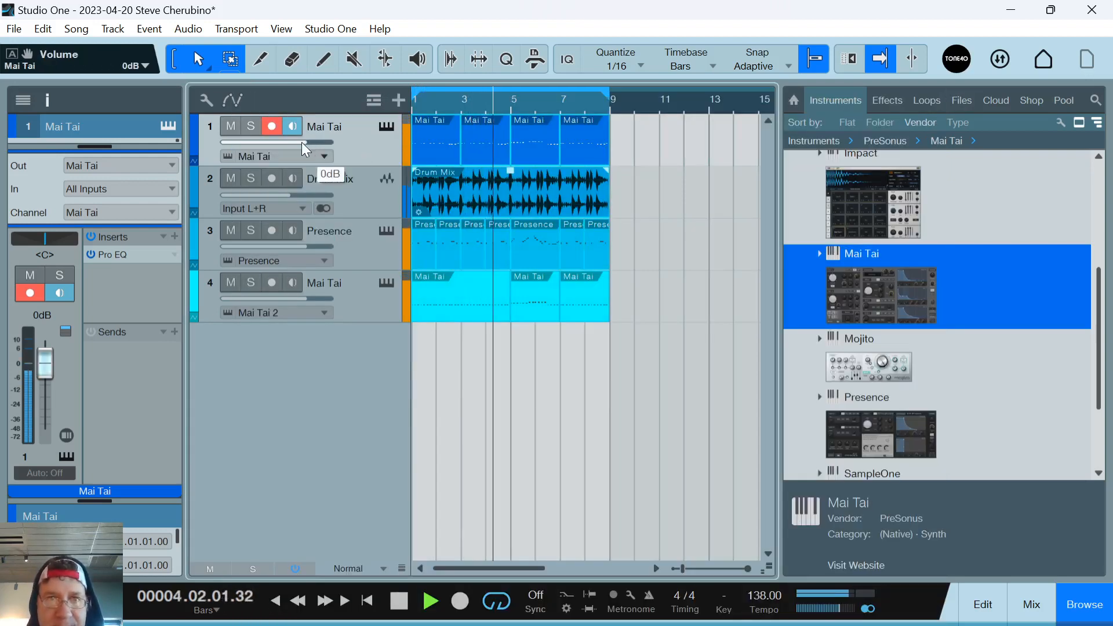
Lower the track 1 Mai Tai volume to -1.3 dB, listen to the mix and stop playback.
{"action": "left_click_drag", "start_coordinate": [306, 150], "coordinate": [302, 150]}
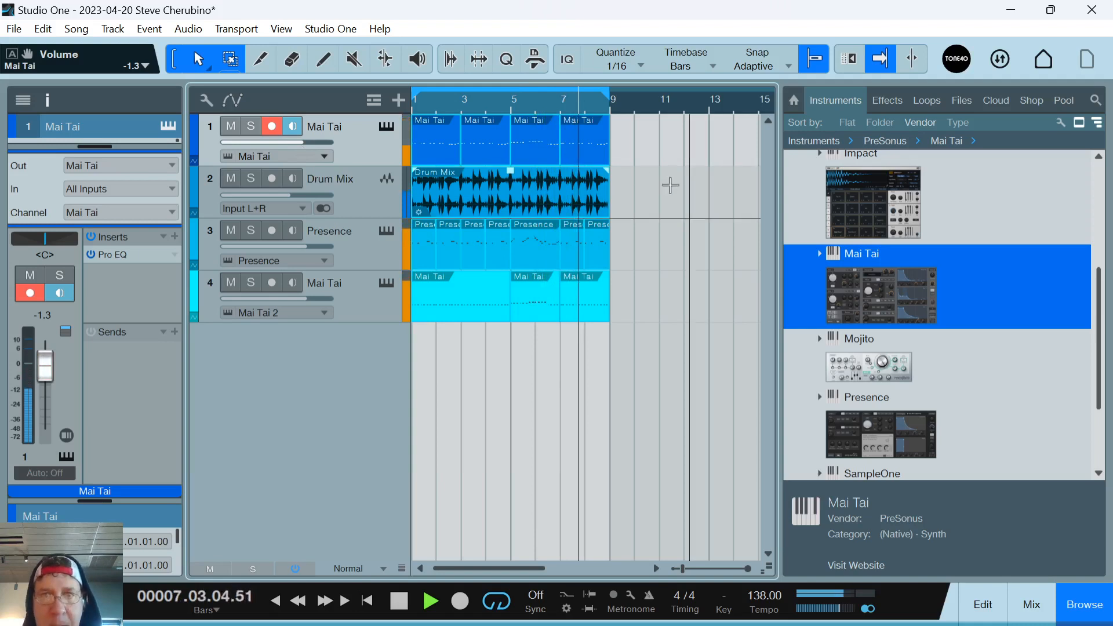
{"action": "key", "text": "space"}
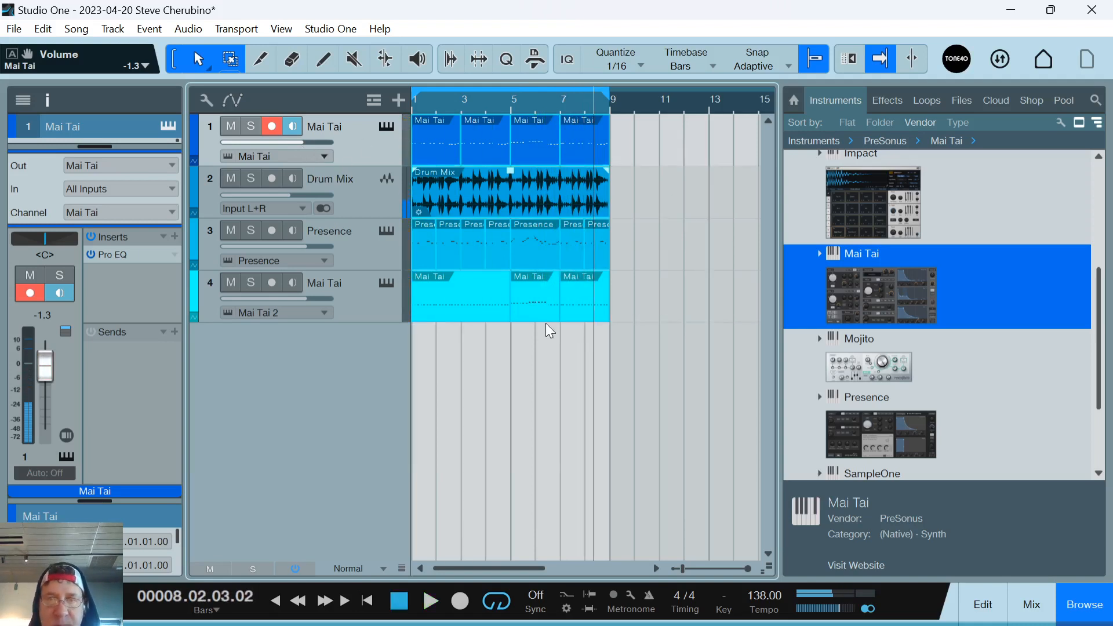
Add a second Presence instrument on a new track below the Mai Tai bass.
{"action": "scroll", "coordinate": [928, 321], "scroll_direction": "up", "scroll_amount": 2}
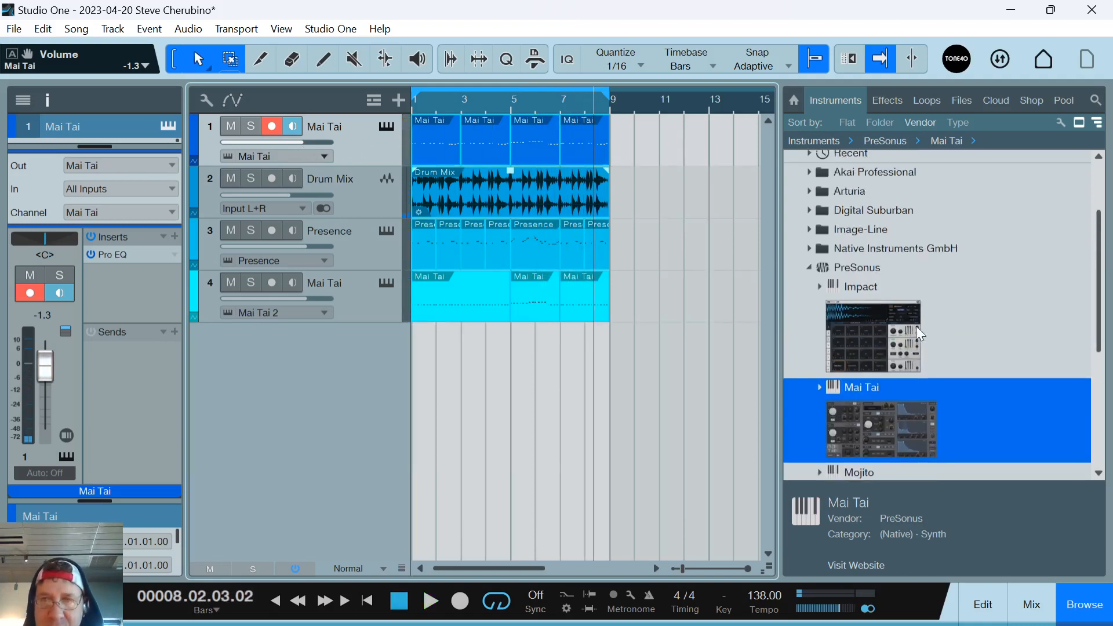
{"action": "scroll", "coordinate": [911, 333], "scroll_direction": "down", "scroll_amount": 4}
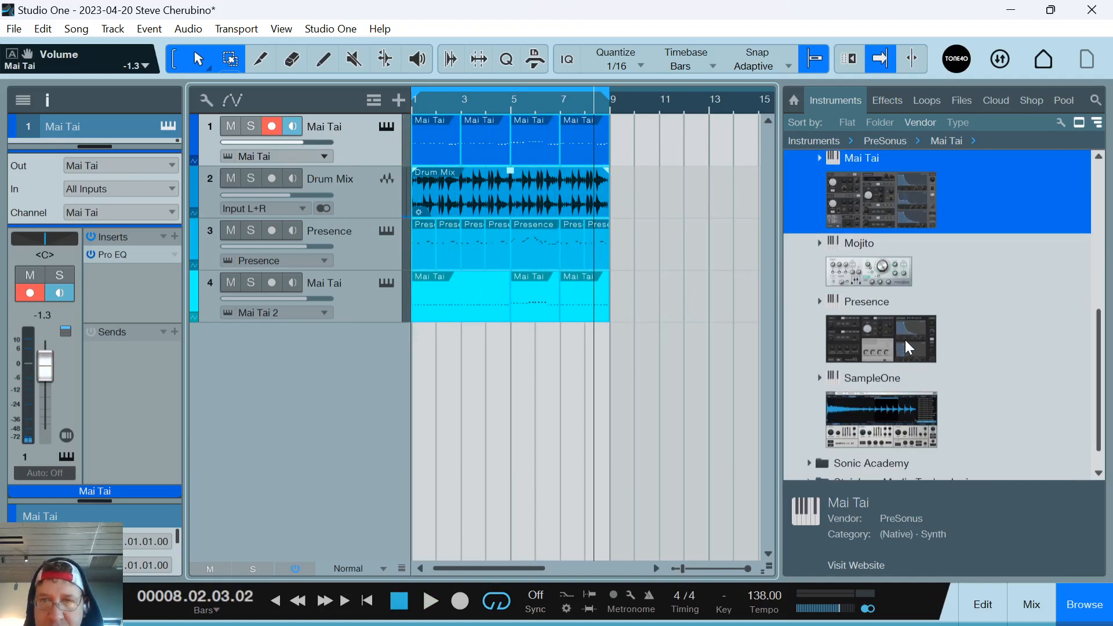
{"action": "left_click_drag", "start_coordinate": [907, 342], "coordinate": [588, 440]}
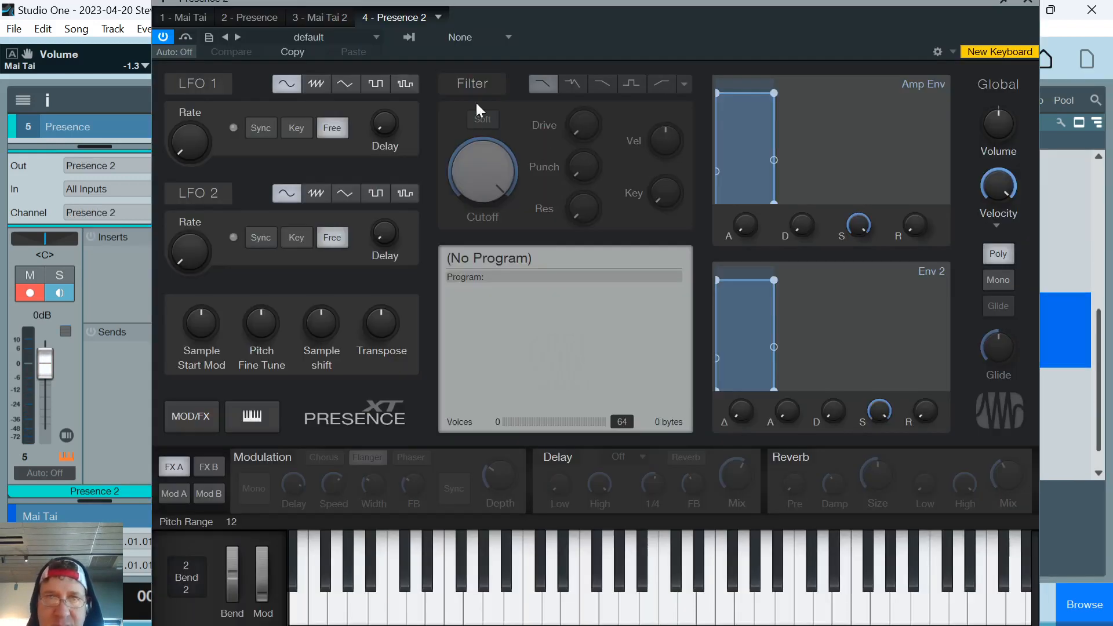
Load the Big Kirk preset from the Synth Session Pads in the new Presence, audition several notes and close the instrument.
{"action": "left_click", "coordinate": [308, 39]}
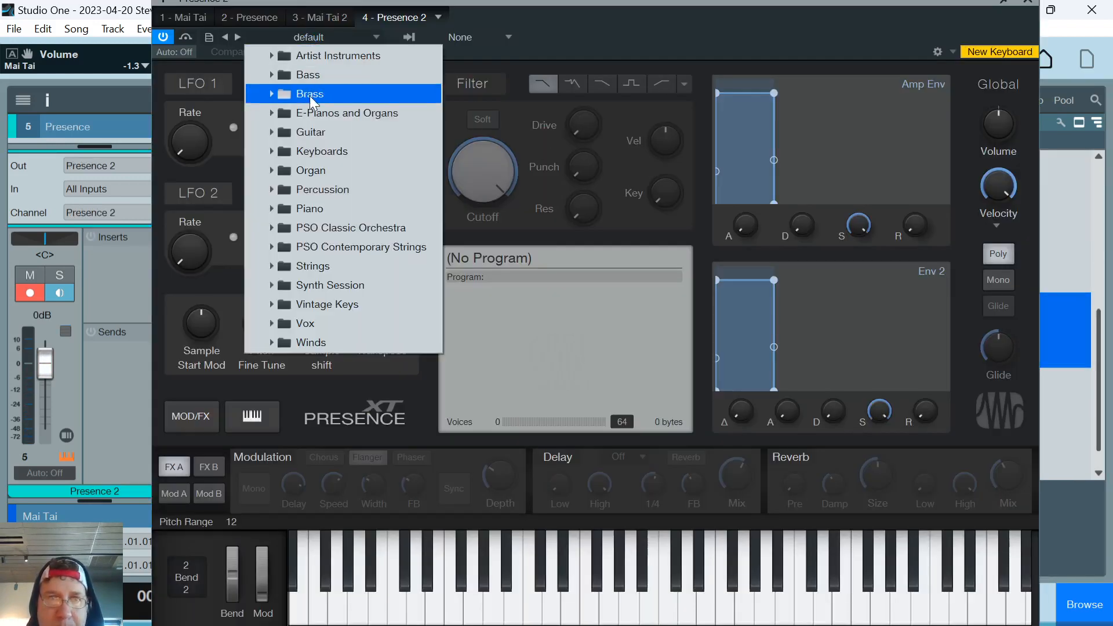
{"action": "left_click", "coordinate": [339, 287]}
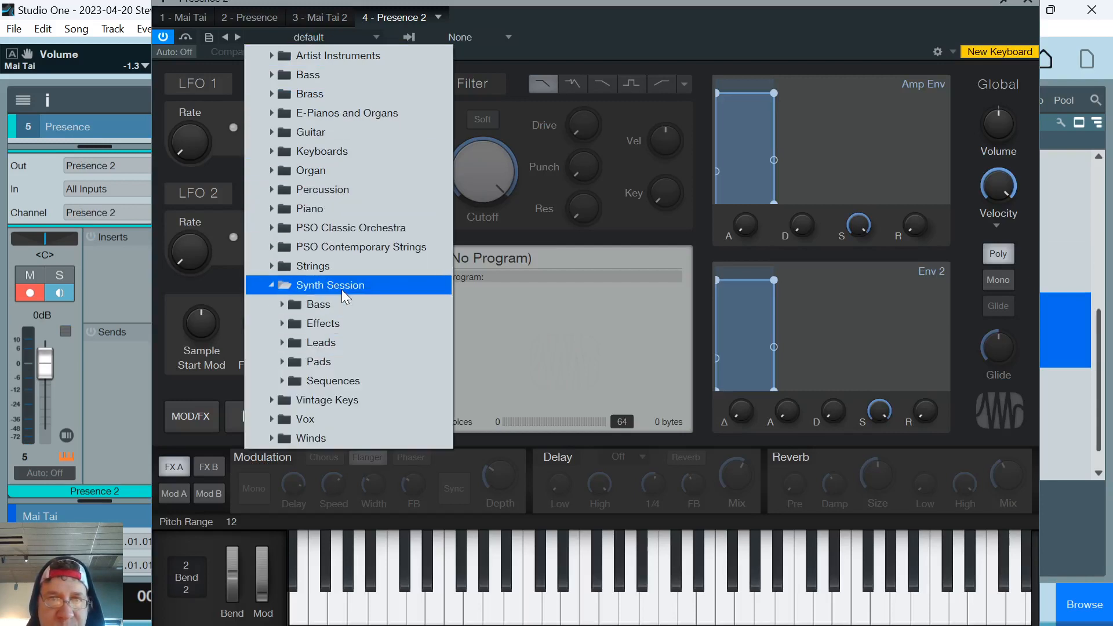
{"action": "left_click", "coordinate": [339, 344]}
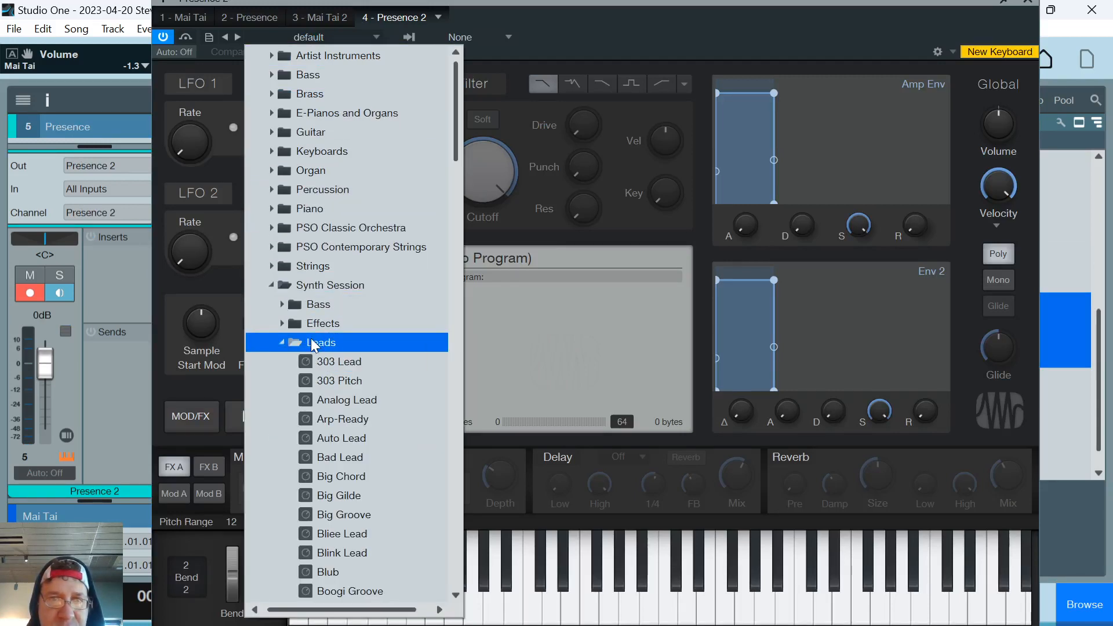
{"action": "left_click", "coordinate": [322, 343]}
{"action": "left_click", "coordinate": [323, 362]}
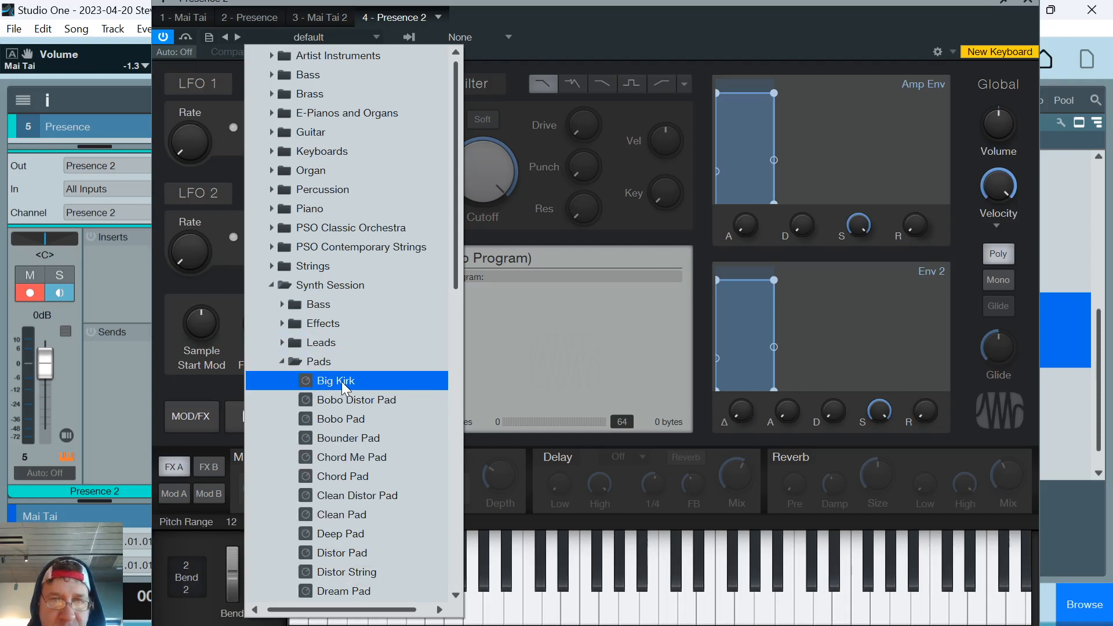
{"action": "left_click", "coordinate": [345, 383]}
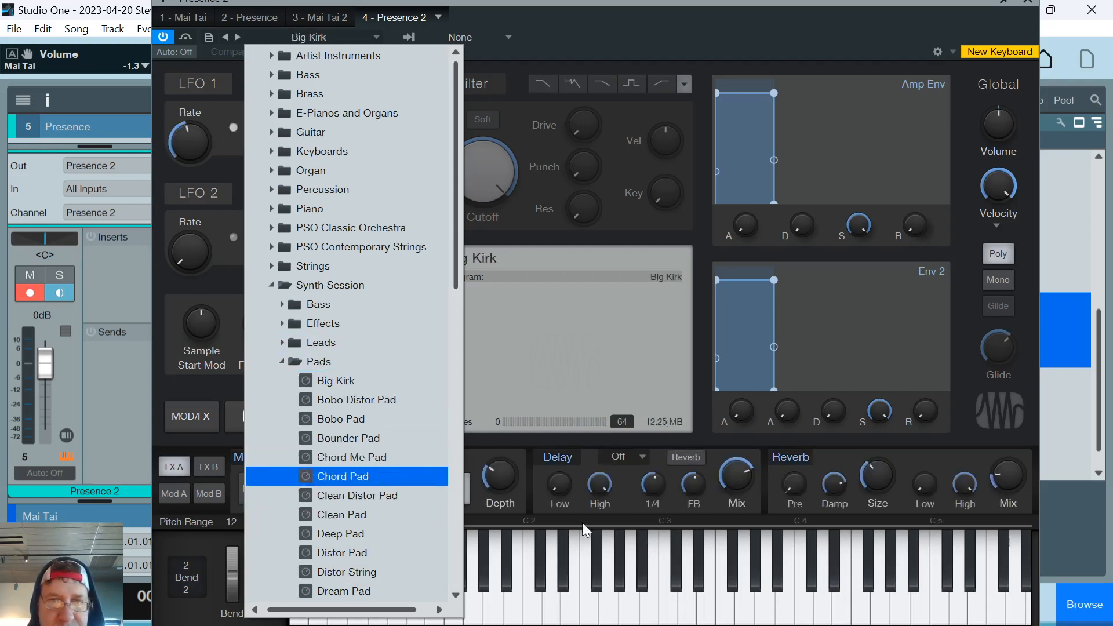
{"action": "left_click", "coordinate": [596, 579]}
{"action": "left_click", "coordinate": [601, 606]}
{"action": "left_click", "coordinate": [554, 600]}
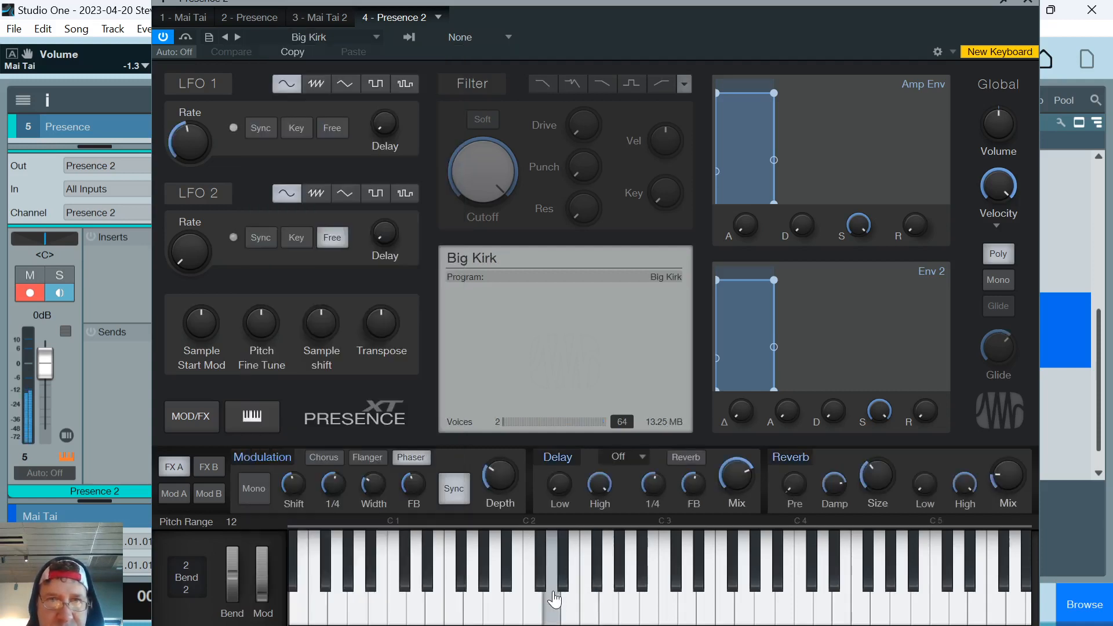
{"action": "left_click", "coordinate": [1032, 4]}
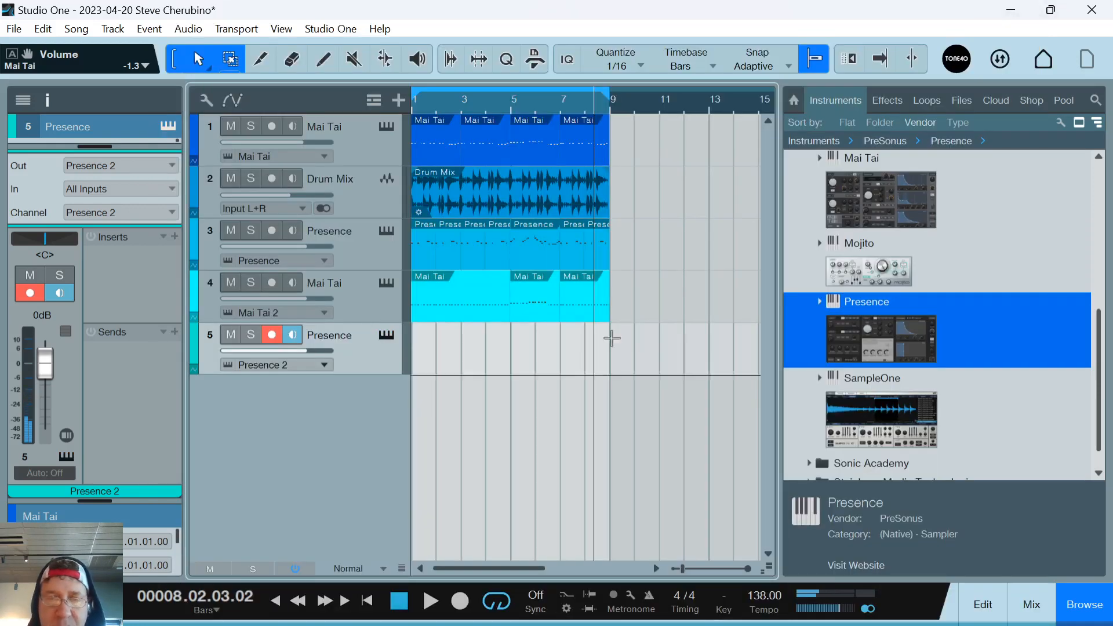
Create an event on the new Presence track, shorten it to bars 1 to 4 and open it for note editing.
{"action": "double_click", "coordinate": [429, 358]}
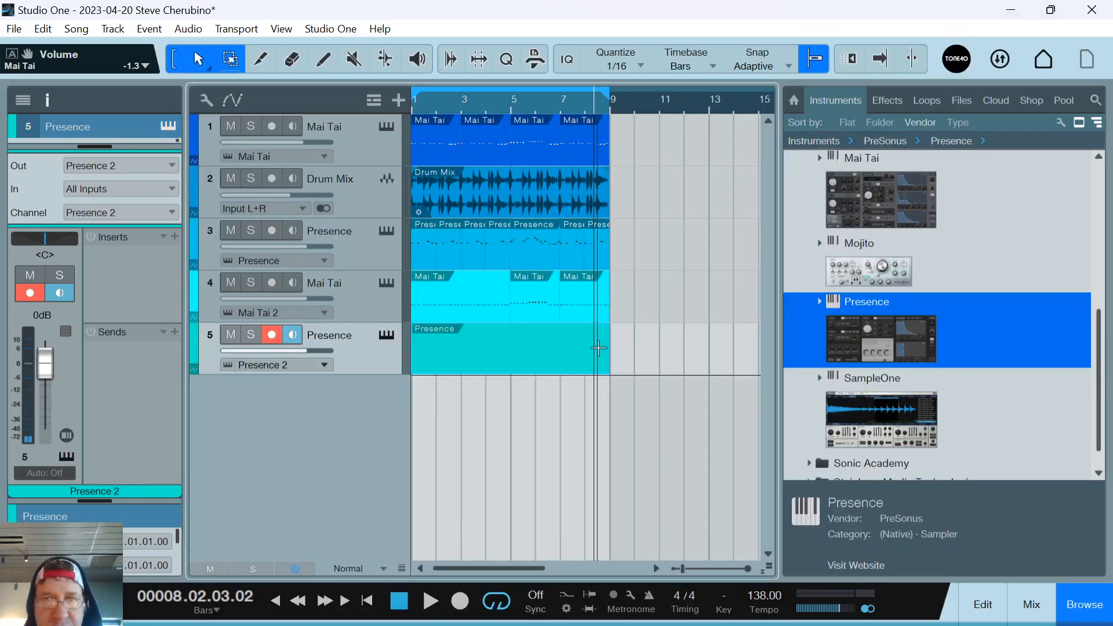
{"action": "left_click_drag", "start_coordinate": [603, 358], "coordinate": [503, 356]}
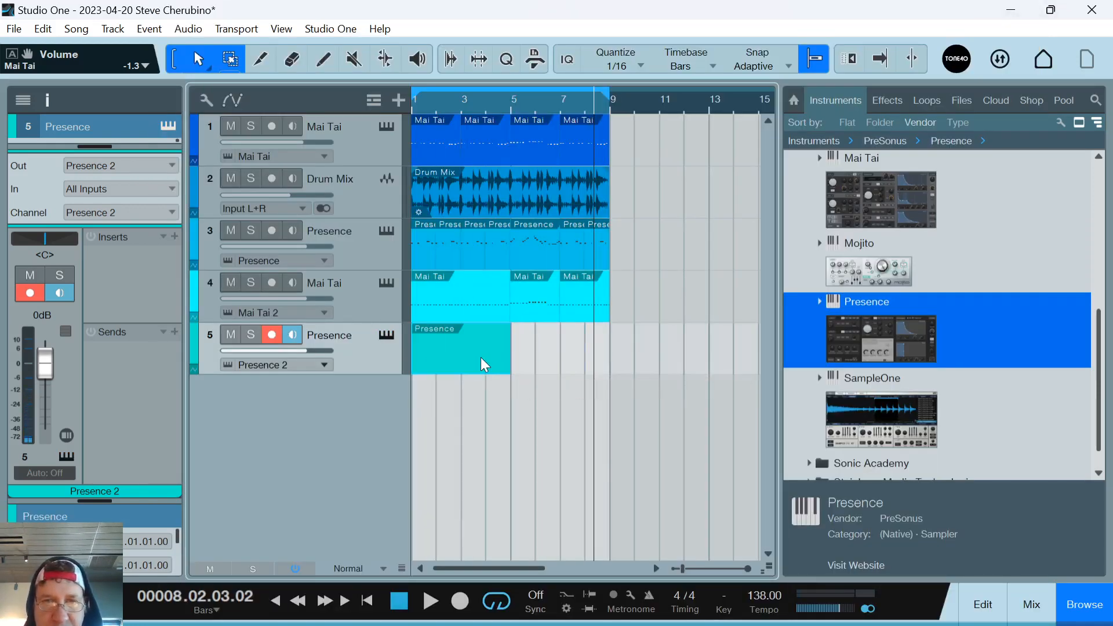
{"action": "double_click", "coordinate": [481, 357]}
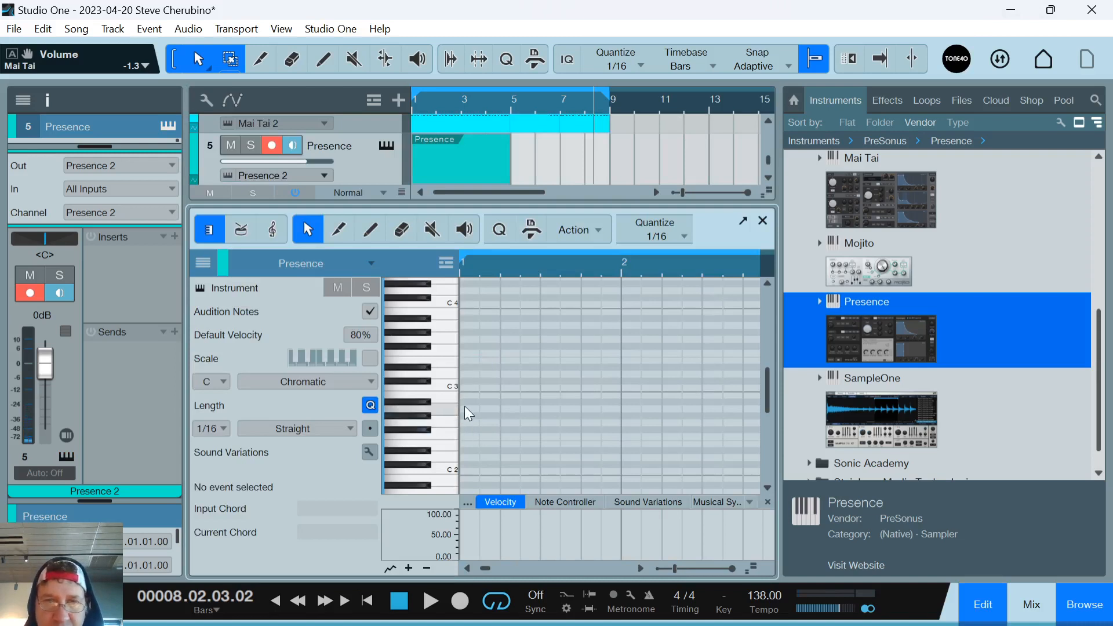
Enter an A minor chord of 1/16 notes A2, C3 and E3 at the start of bar 1.
{"action": "left_click", "coordinate": [464, 408]}
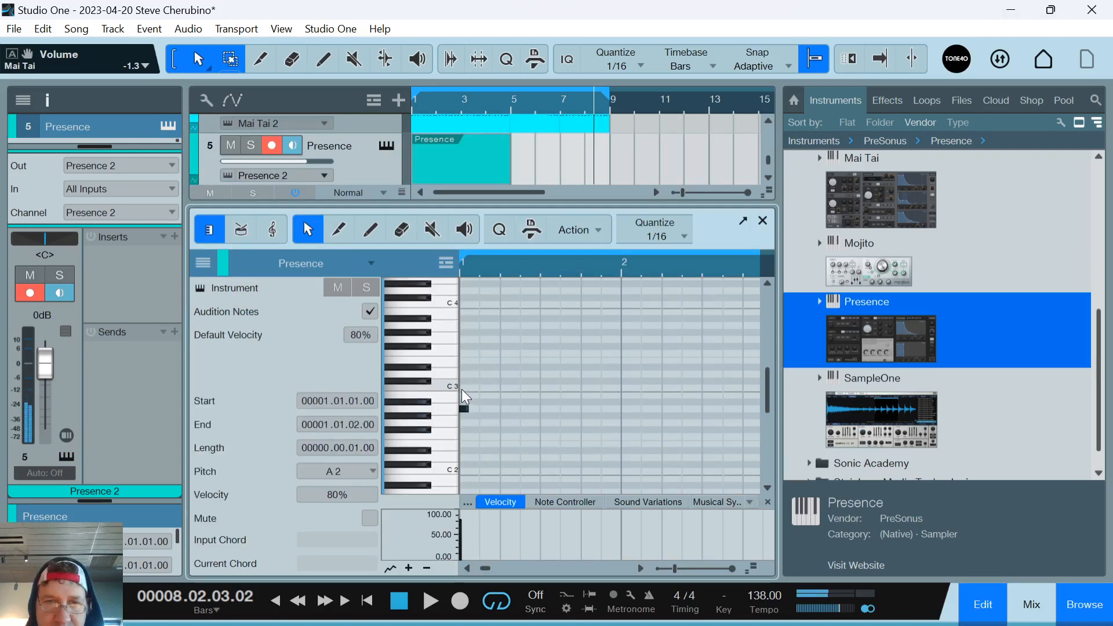
{"action": "left_click", "coordinate": [463, 387]}
{"action": "left_click", "coordinate": [463, 359]}
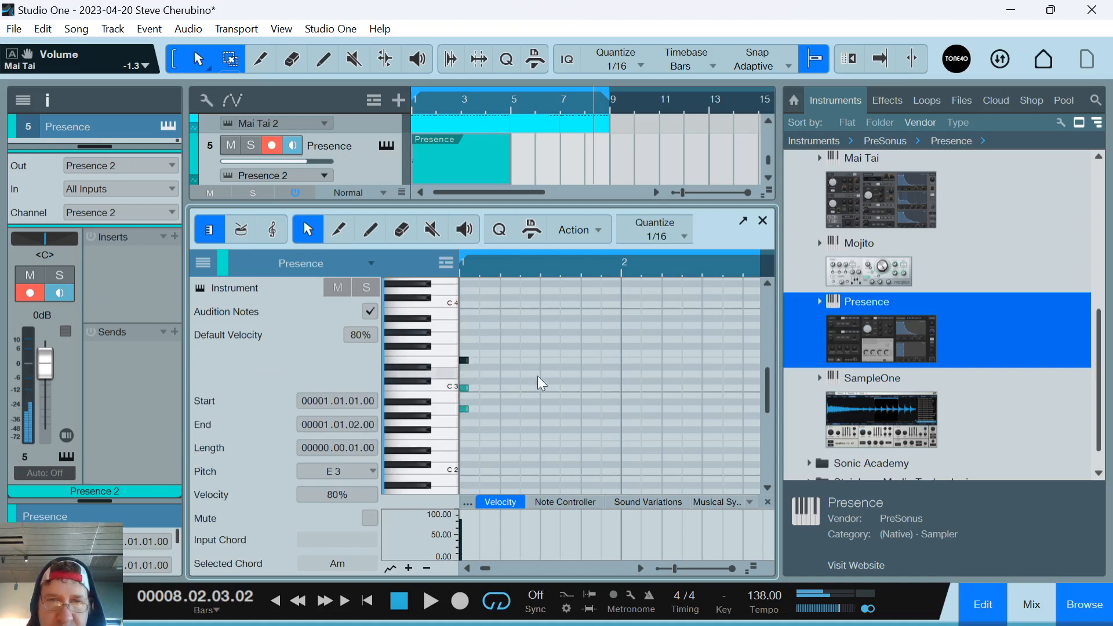
Lengthen the A minor chord to two bars, duplicate it to bar 3 and repeat the event from bar 5.
{"action": "left_click_drag", "start_coordinate": [537, 277], "coordinate": [534, 251]}
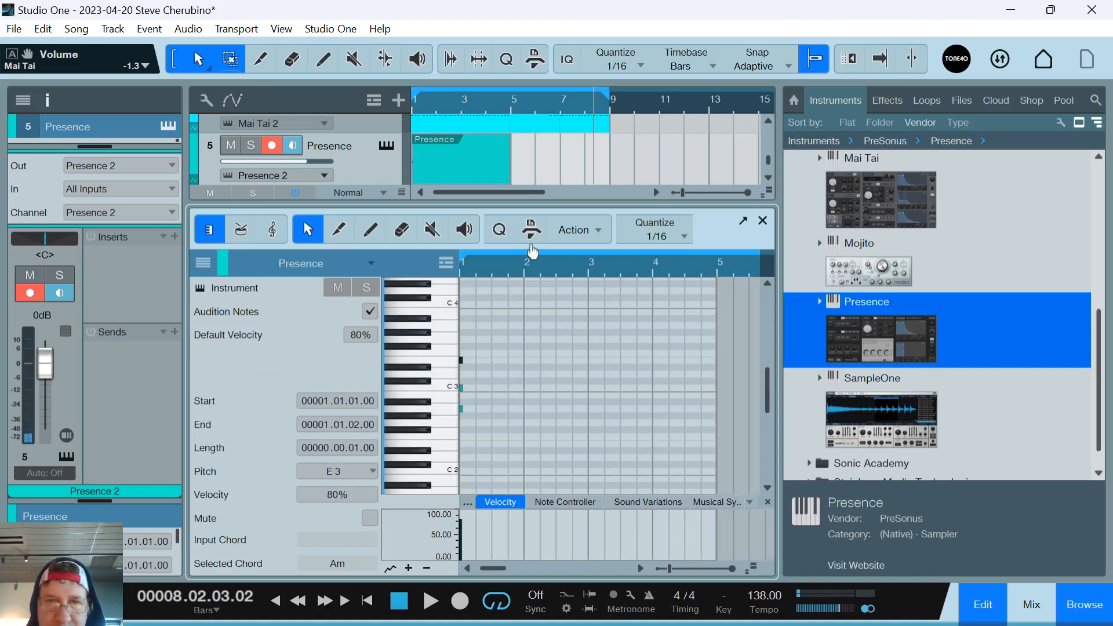
{"action": "left_click_drag", "start_coordinate": [517, 441], "coordinate": [592, 377]}
{"action": "key", "text": "d"}
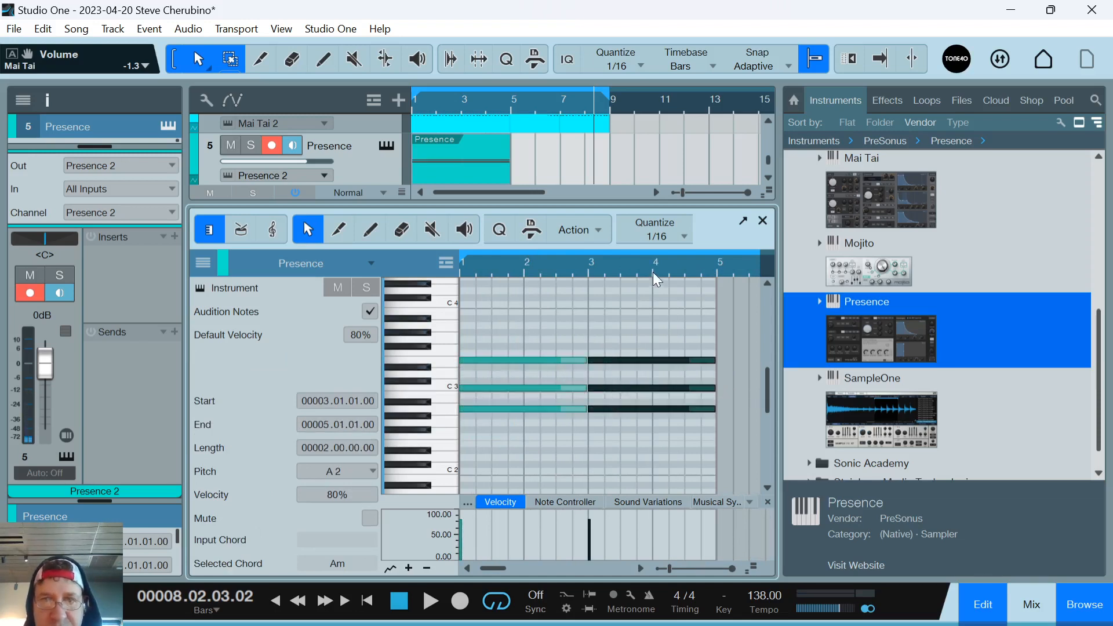
{"action": "left_click", "coordinate": [763, 221]}
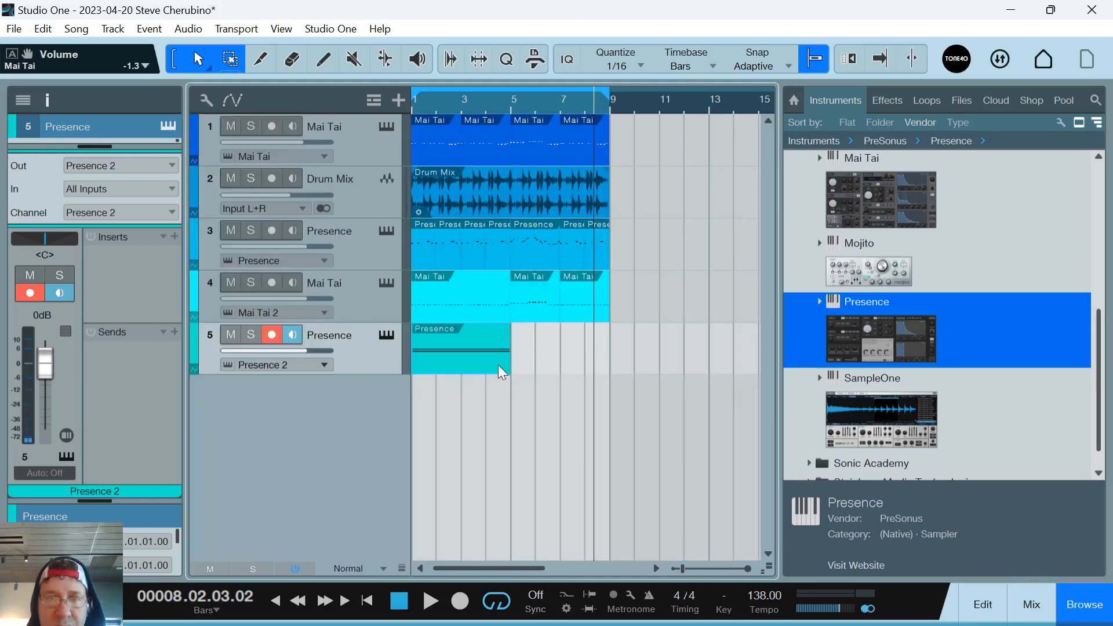
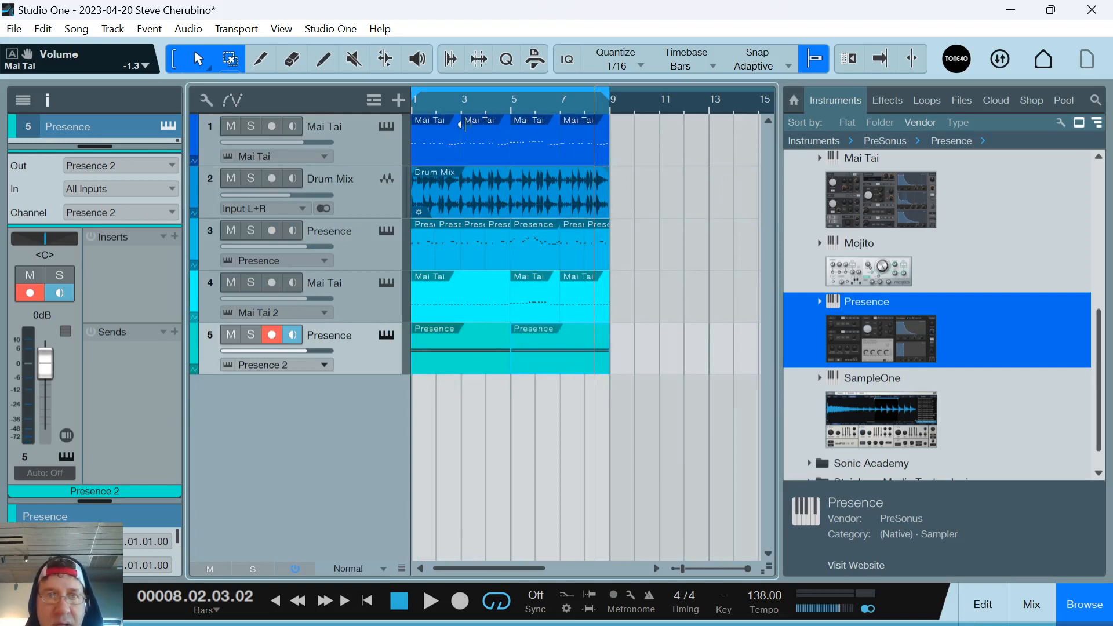
Show the chord track and fit its first chord to bars 1 to 4.
{"action": "left_click", "coordinate": [373, 102]}
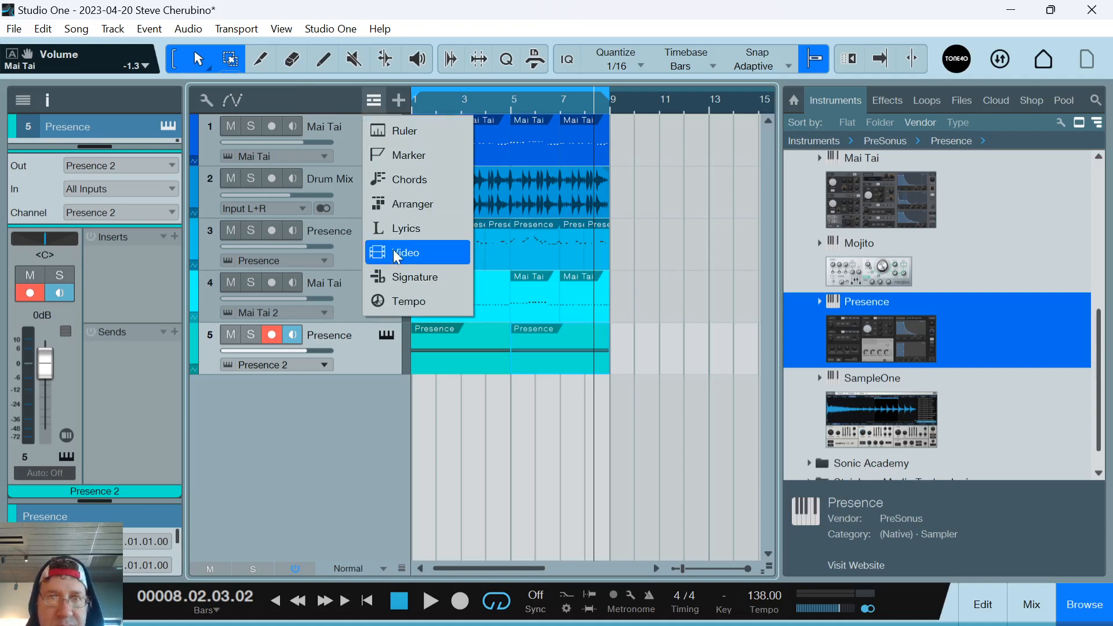
{"action": "left_click", "coordinate": [423, 177]}
{"action": "left_click_drag", "start_coordinate": [423, 176], "coordinate": [427, 135]}
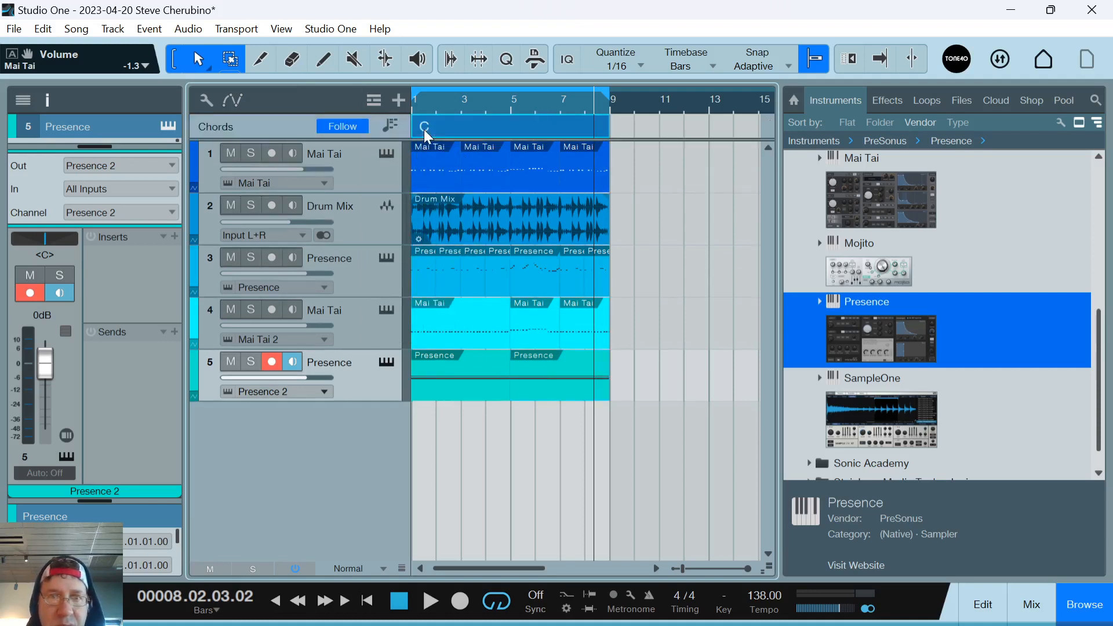
{"action": "left_click_drag", "start_coordinate": [605, 134], "coordinate": [510, 134]}
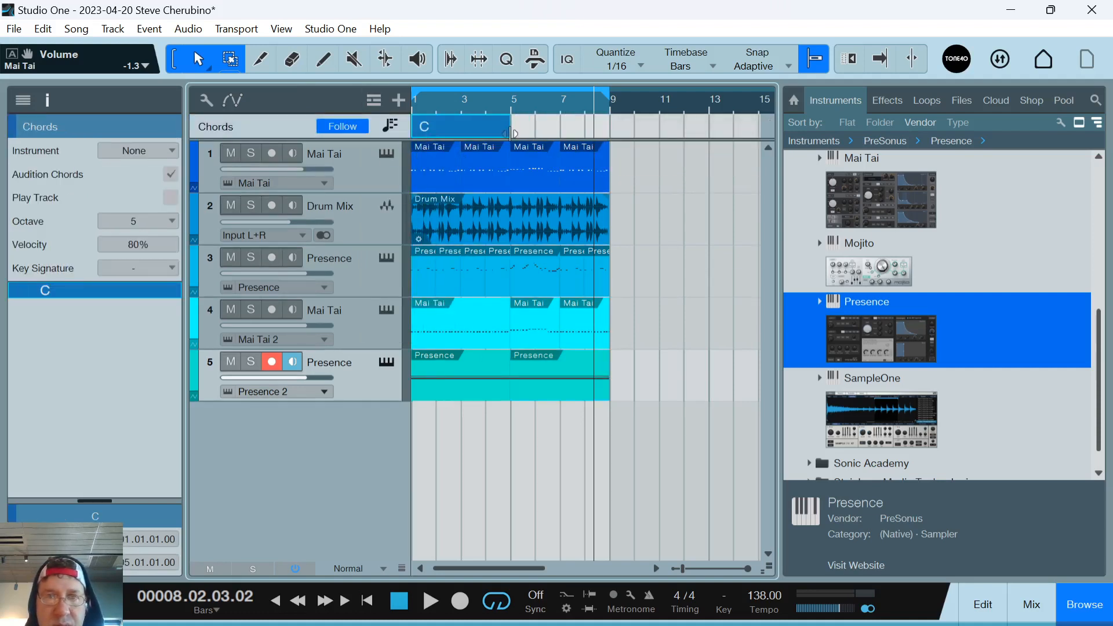
Set the chord over bars 1 to 4 to A minor and close the chord selector.
{"action": "double_click", "coordinate": [490, 129]}
{"action": "left_click", "coordinate": [563, 236]}
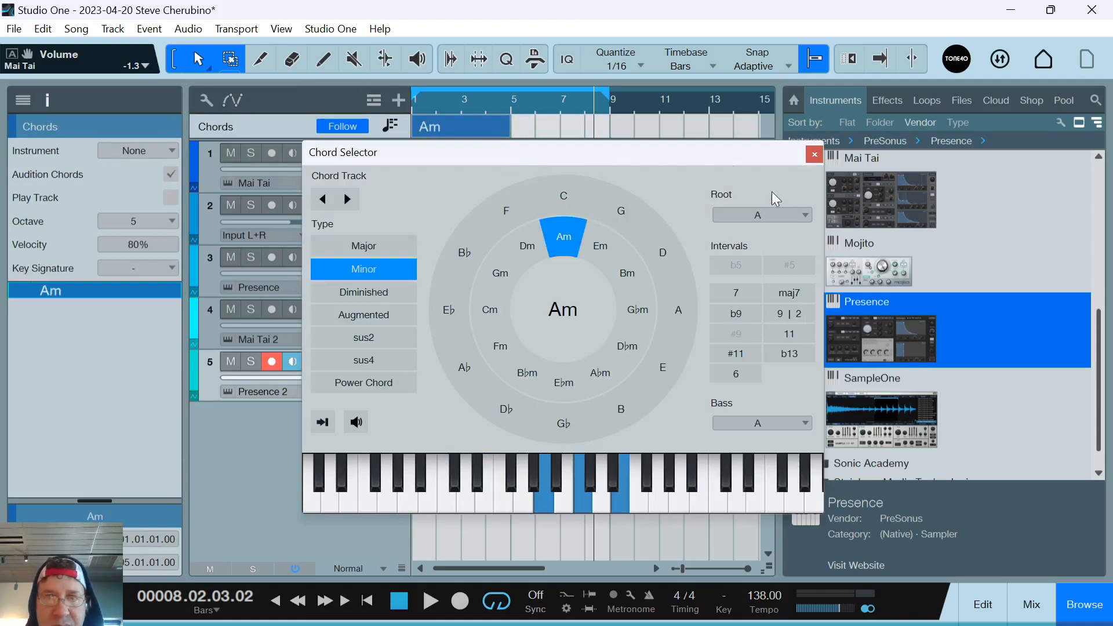
{"action": "left_click", "coordinate": [815, 154]}
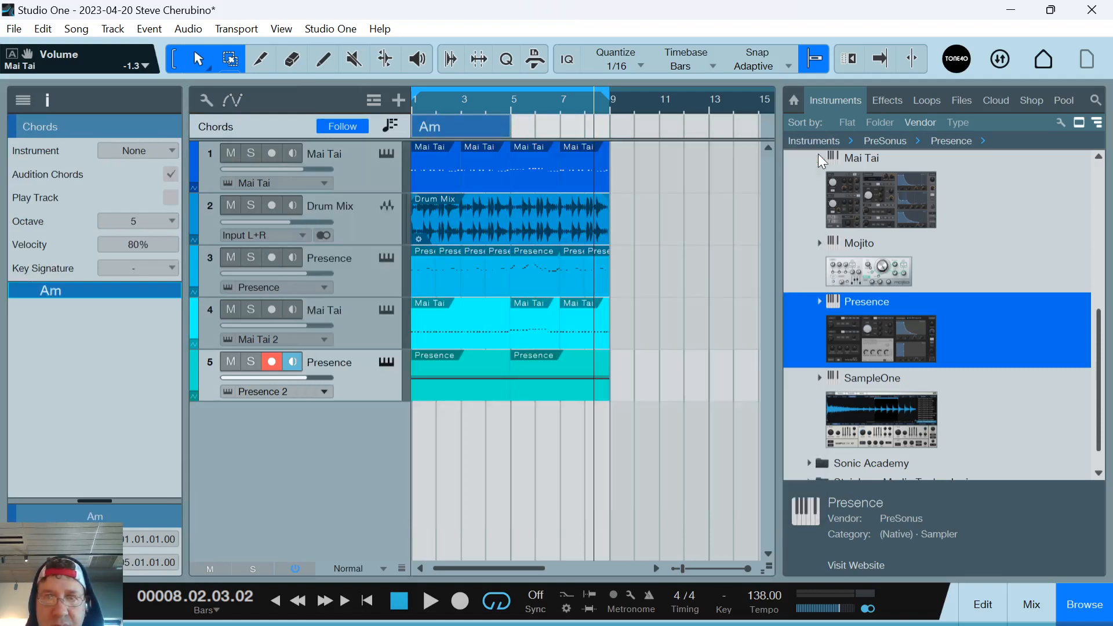
Add a C major chord from bar 5 to 5.04 on the chord track and another chord directly after it.
{"action": "double_click", "coordinate": [524, 125]}
{"action": "left_click_drag", "start_coordinate": [609, 133], "coordinate": [507, 129]}
{"action": "double_click", "coordinate": [475, 129]}
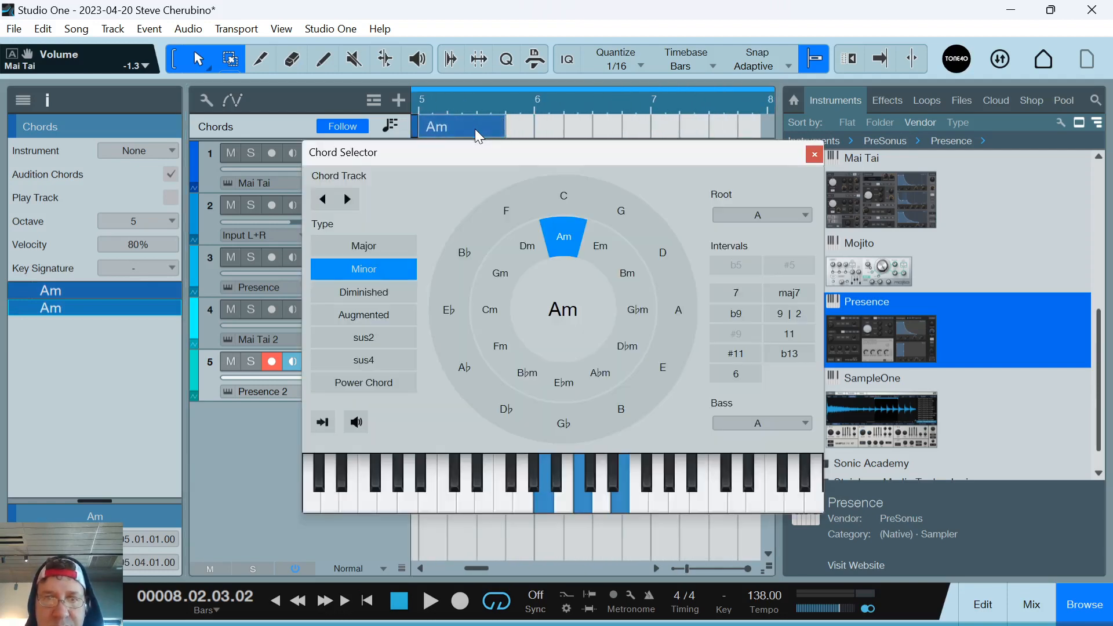
{"action": "left_click", "coordinate": [559, 206]}
{"action": "double_click", "coordinate": [528, 132]}
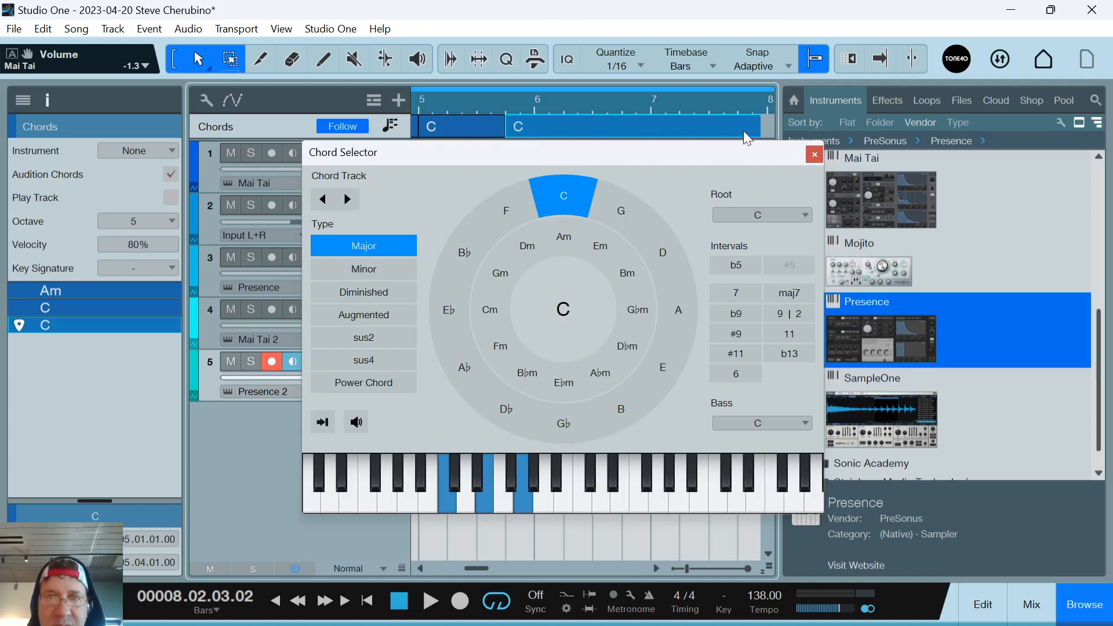
{"action": "left_click", "coordinate": [814, 154]}
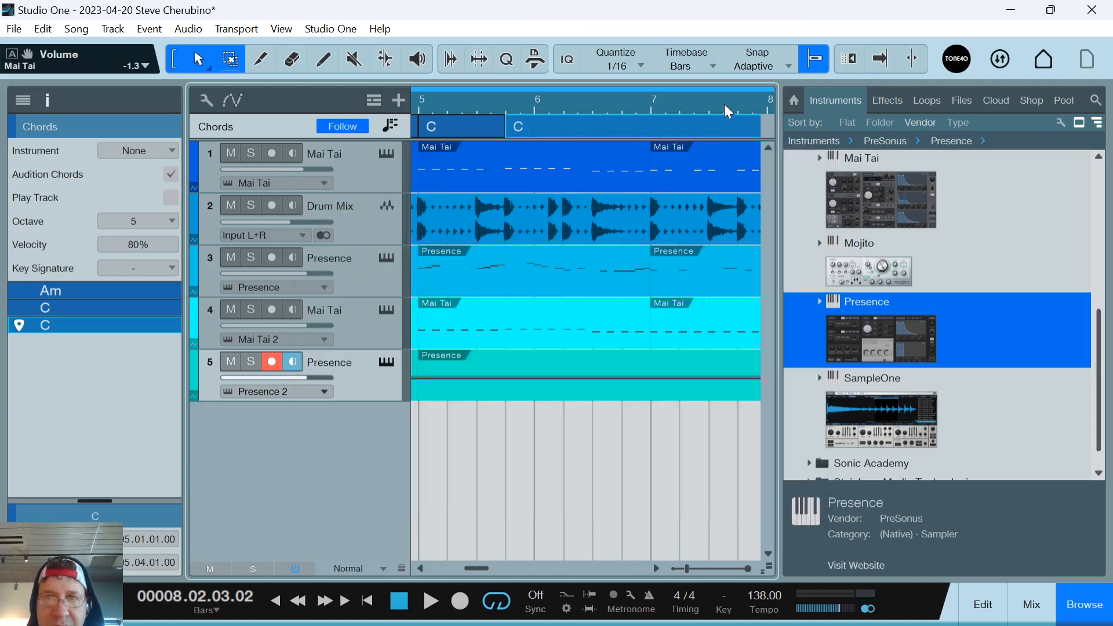
Shorten the chord starting at 5.04 so that it ends at 6.03.
{"action": "left_click_drag", "start_coordinate": [713, 108], "coordinate": [591, 140]}
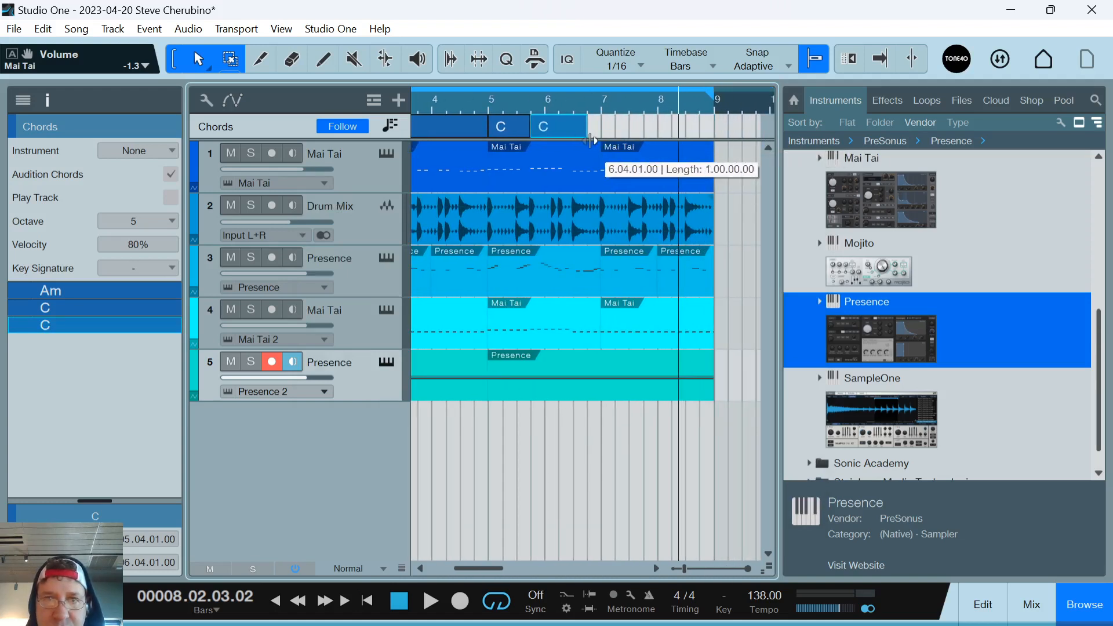
{"action": "scroll", "coordinate": [592, 140], "scroll_direction": "up", "scroll_amount": 4}
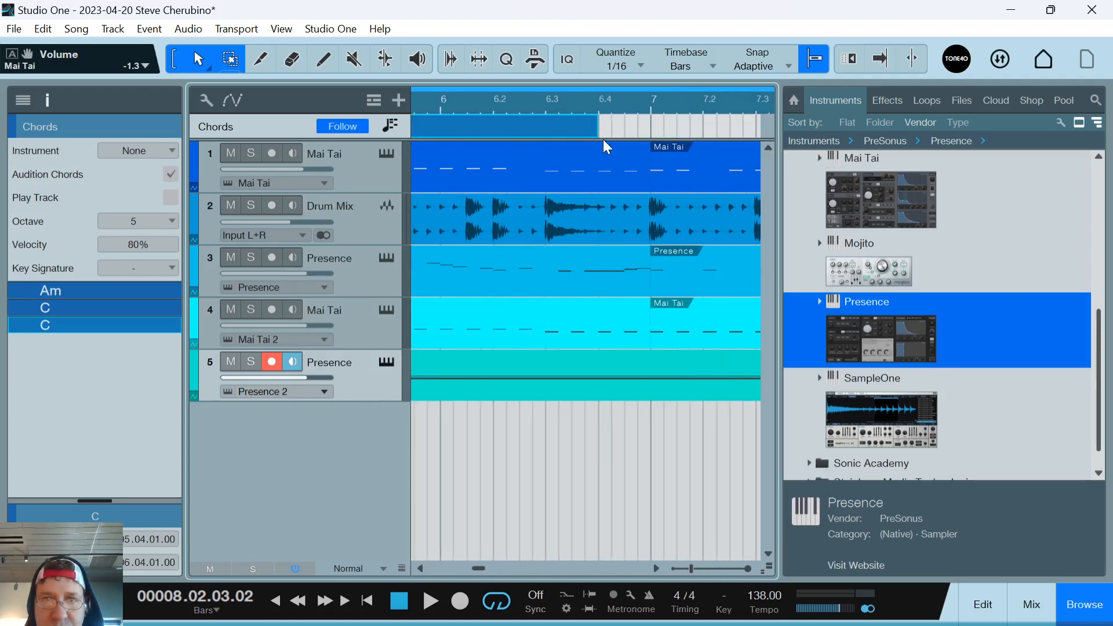
{"action": "left_click_drag", "start_coordinate": [597, 126], "coordinate": [543, 128]}
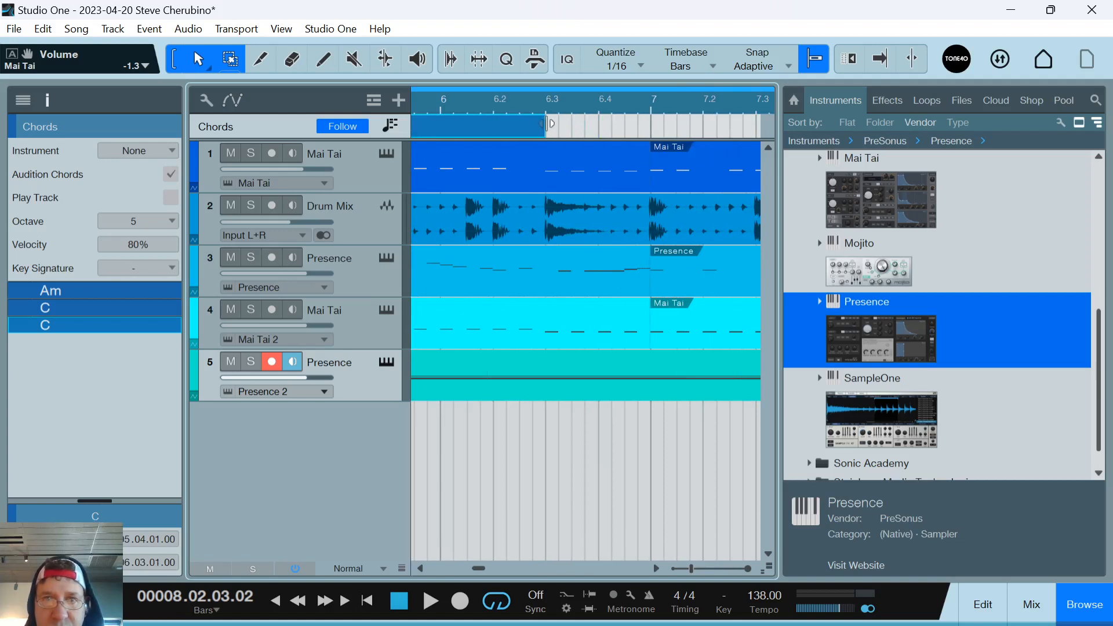
{"action": "scroll", "coordinate": [538, 95], "scroll_direction": "down", "scroll_amount": 1}
Add a chord from 6.03 to bar 7 and another one from bar 7 to bar 9 on the chord track.
{"action": "double_click", "coordinate": [540, 123]}
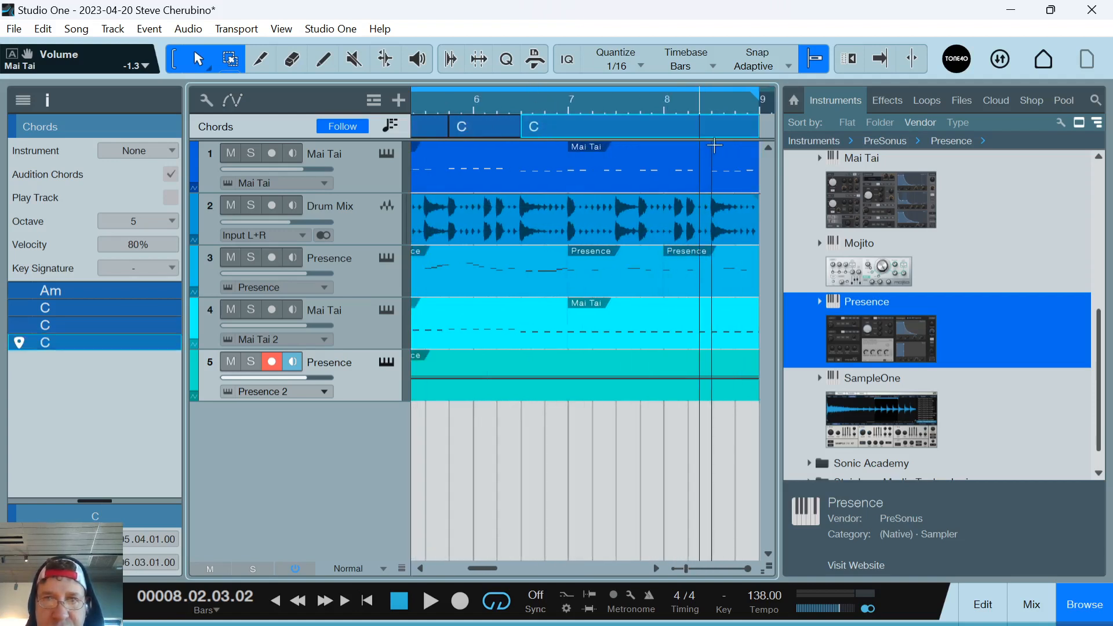
{"action": "scroll", "coordinate": [698, 111], "scroll_direction": "down", "scroll_amount": 2}
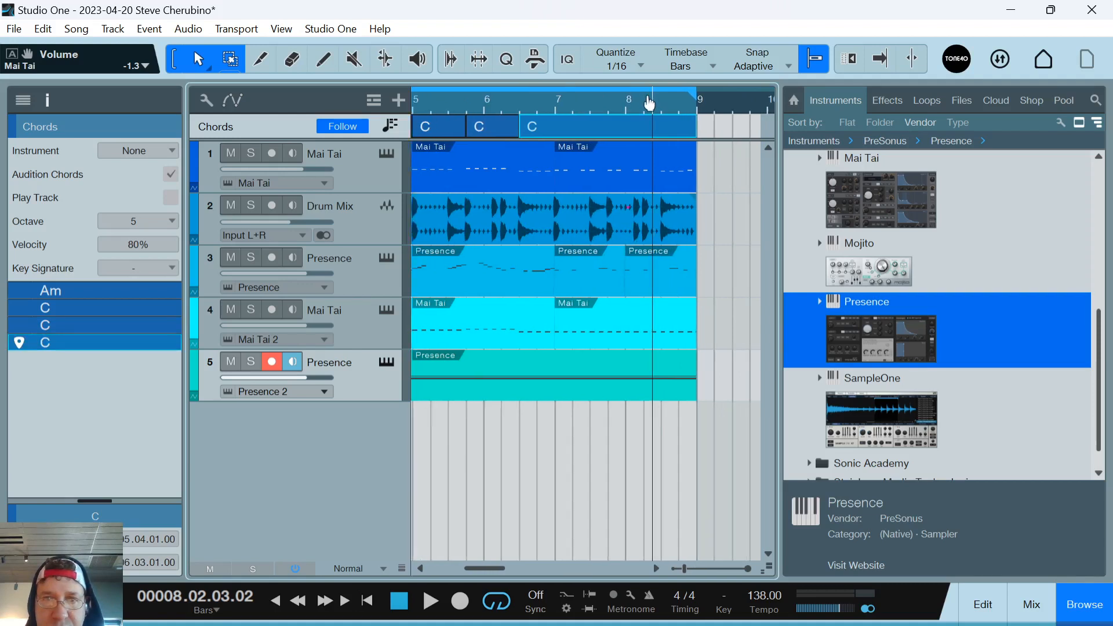
{"action": "mouse_move", "coordinate": [705, 127]}
{"action": "left_mouse_down"}
{"action": "mouse_move", "coordinate": [545, 127]}
{"action": "mouse_move", "coordinate": [701, 125]}
{"action": "left_mouse_up"}
{"action": "double_click", "coordinate": [558, 127]}
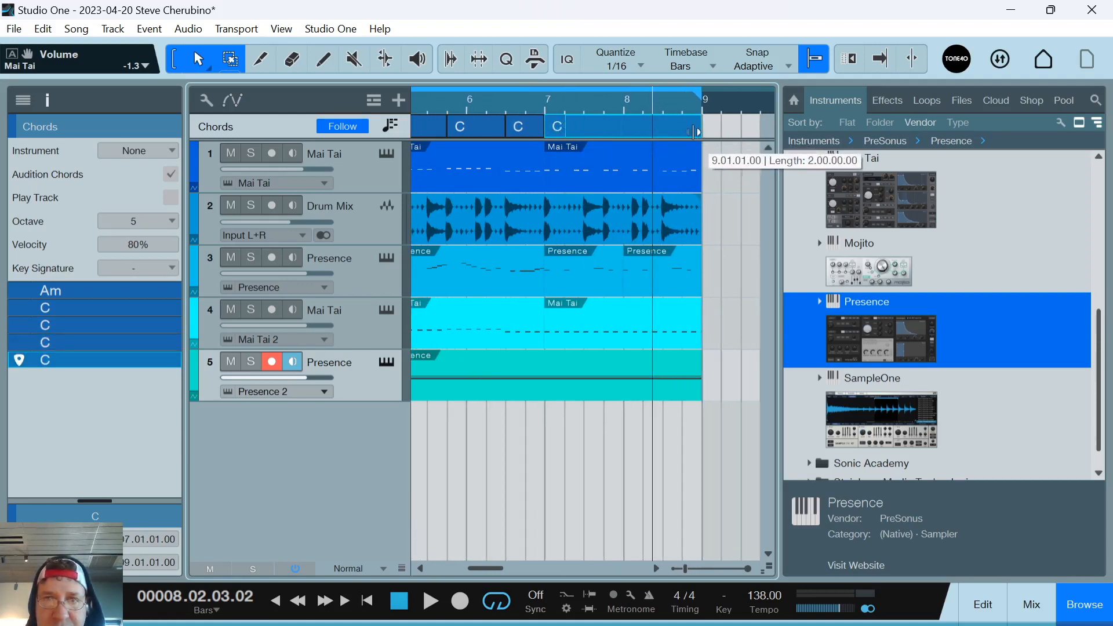
Set the chord at bar 7 to Am, the one at 6.03 to G and the one at 5.04 to Dm.
{"action": "double_click", "coordinate": [558, 128]}
{"action": "left_click", "coordinate": [564, 238]}
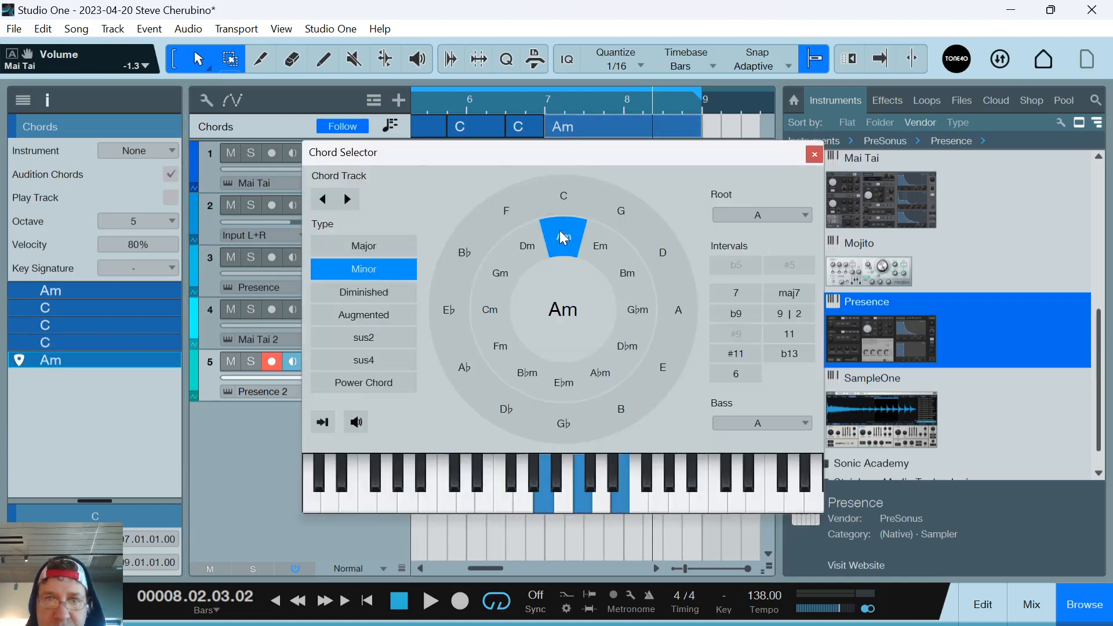
{"action": "left_click", "coordinate": [521, 132]}
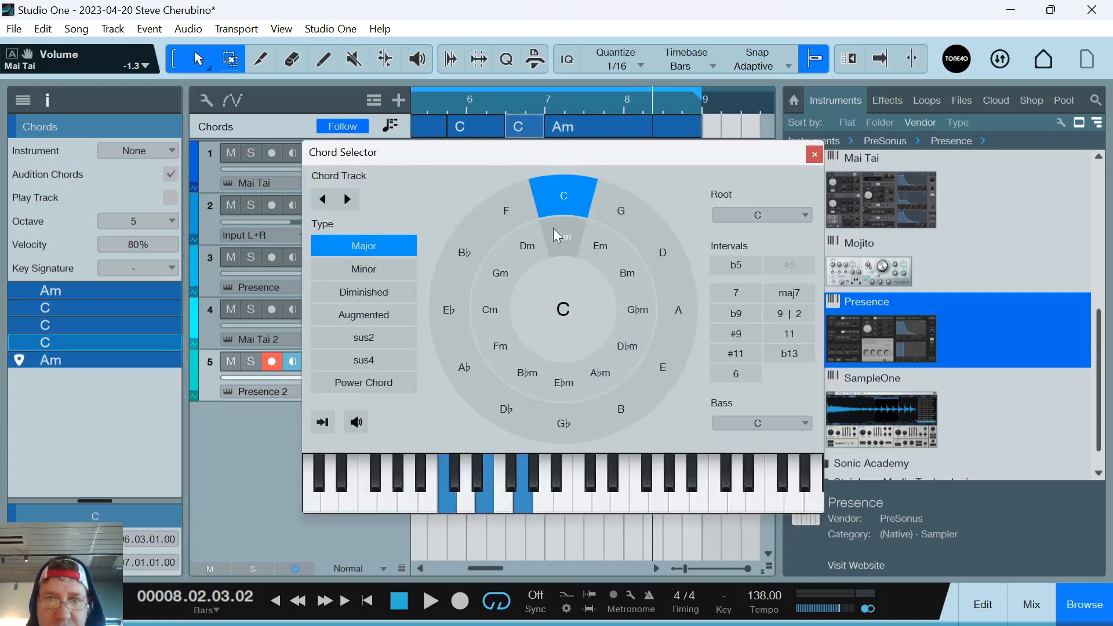
{"action": "left_click", "coordinate": [612, 211]}
{"action": "left_click", "coordinate": [482, 131]}
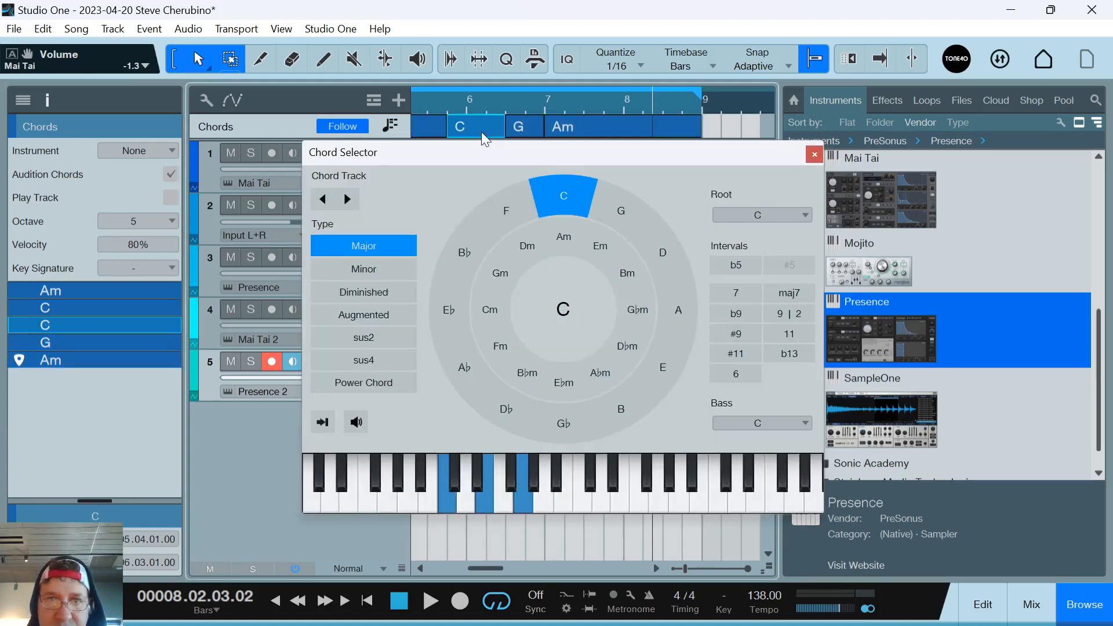
{"action": "left_click", "coordinate": [527, 246]}
{"action": "left_click", "coordinate": [815, 154]}
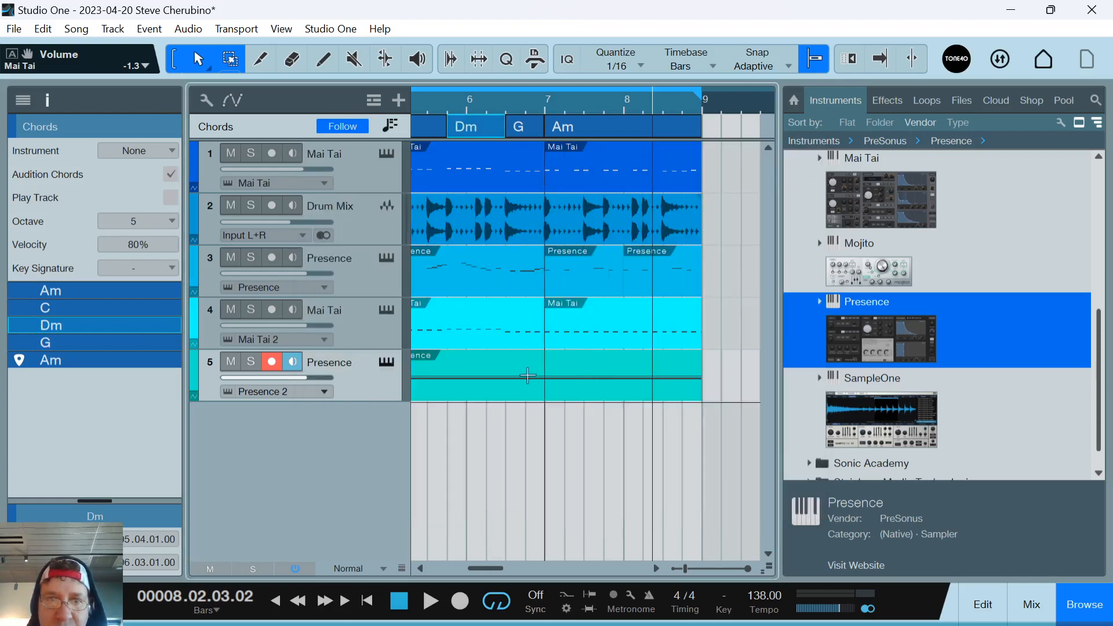
Set the second Presence track to follow chords in Narrow mode.
{"action": "left_click", "coordinate": [513, 391]}
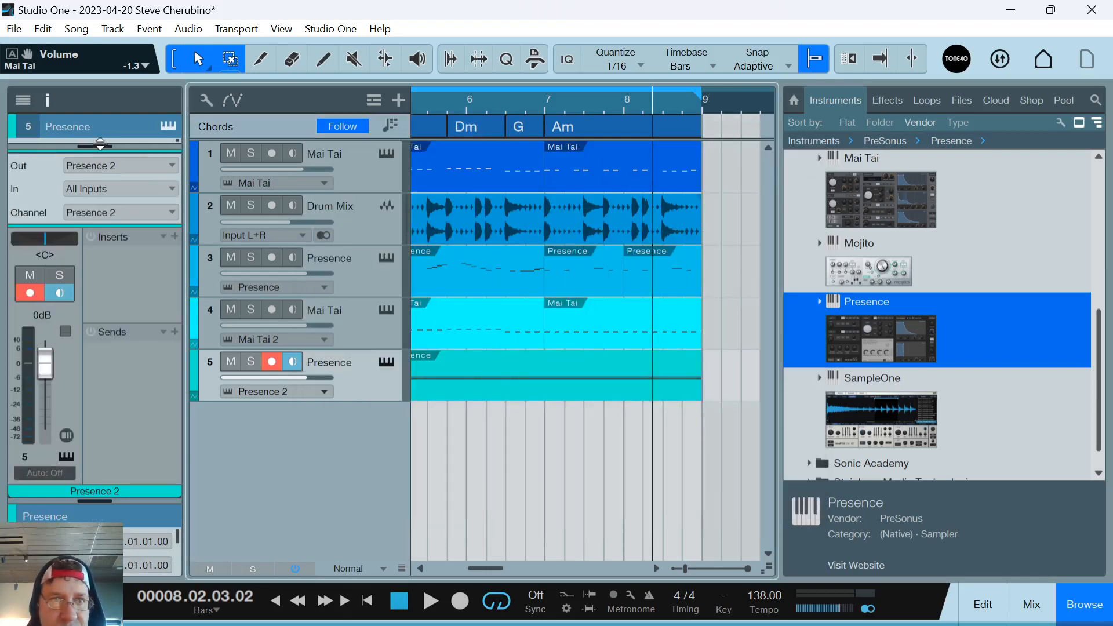
{"action": "left_click_drag", "start_coordinate": [100, 144], "coordinate": [96, 328]}
{"action": "left_click", "coordinate": [145, 245]}
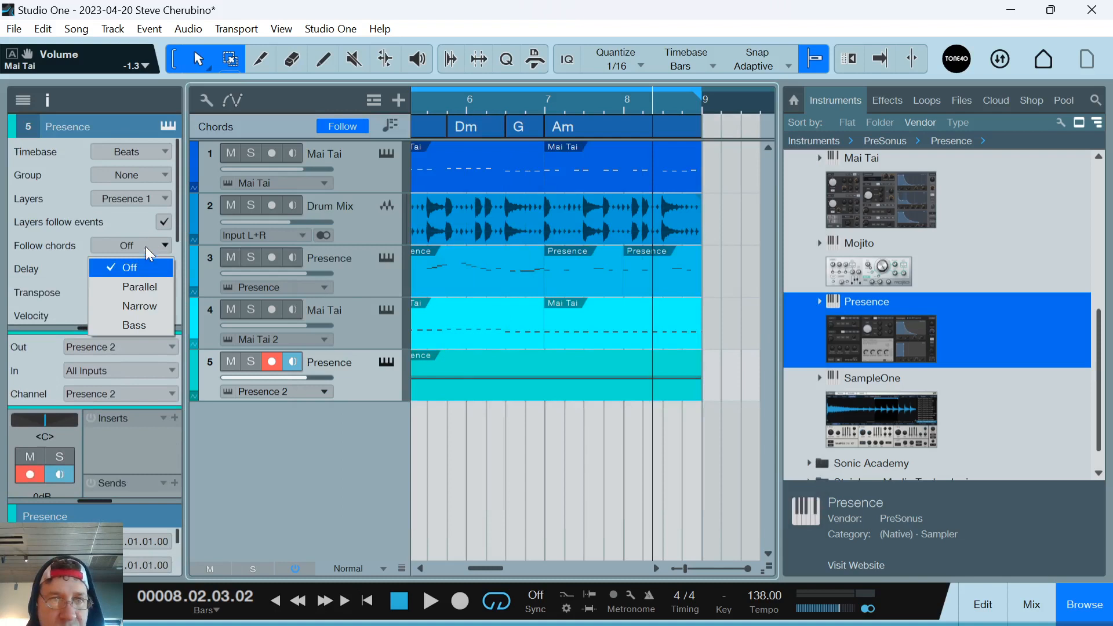
{"action": "left_click", "coordinate": [138, 308]}
Enlarge the second Presence track and split its event from bar 5 at the chord changes at 5.04, 6.03 and 7.01.
{"action": "left_click_drag", "start_coordinate": [525, 101], "coordinate": [584, 98]}
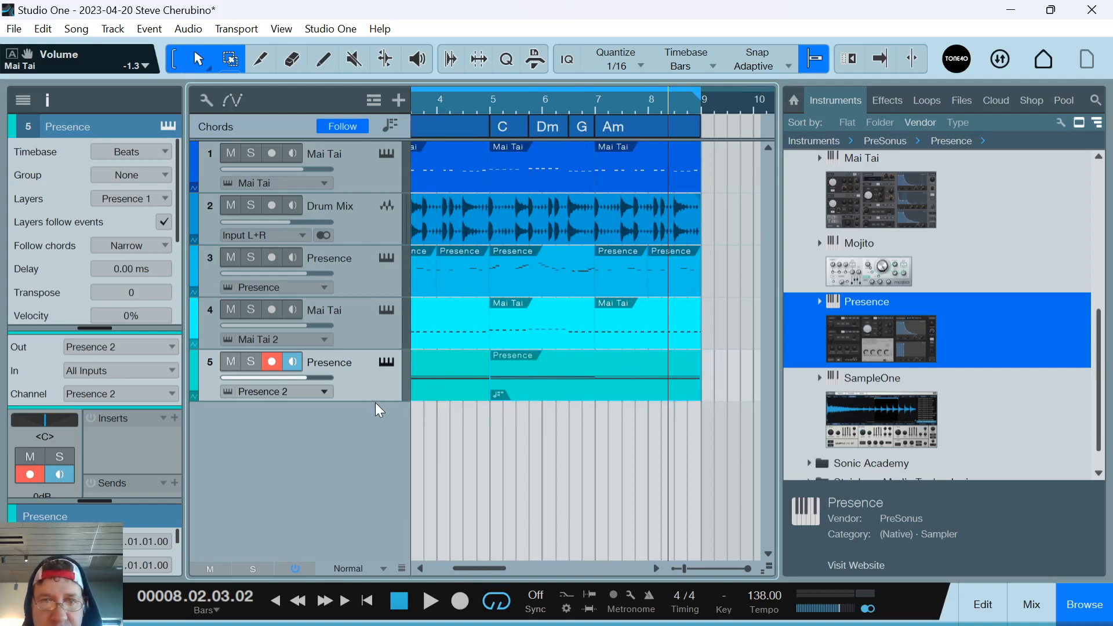
{"action": "left_click_drag", "start_coordinate": [372, 402], "coordinate": [373, 486]}
{"action": "left_click", "coordinate": [532, 102]}
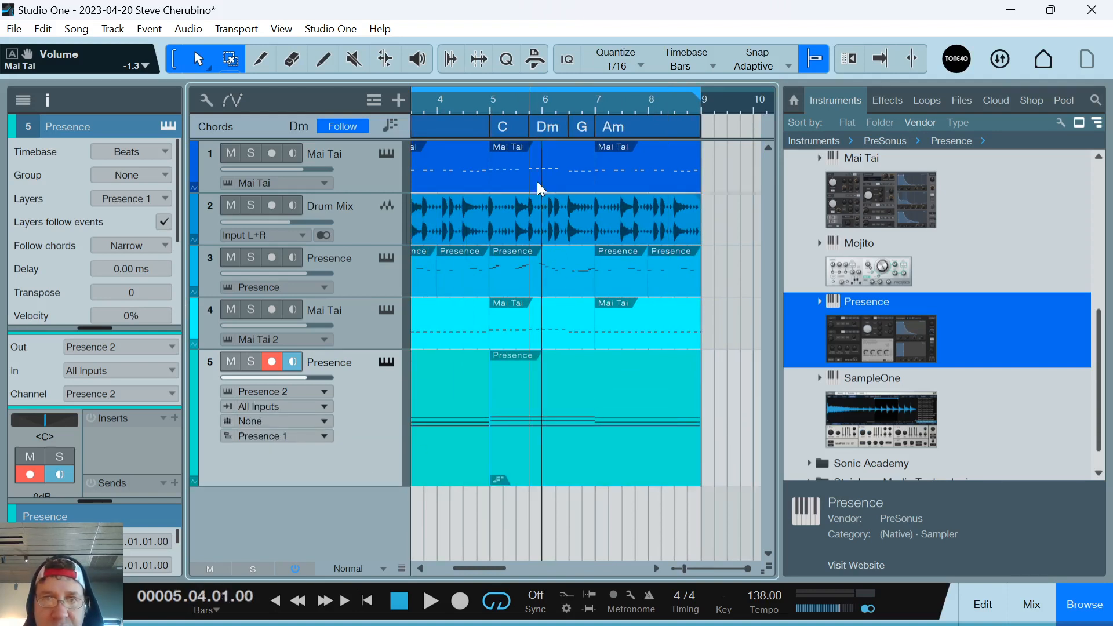
{"action": "key", "text": "3"}
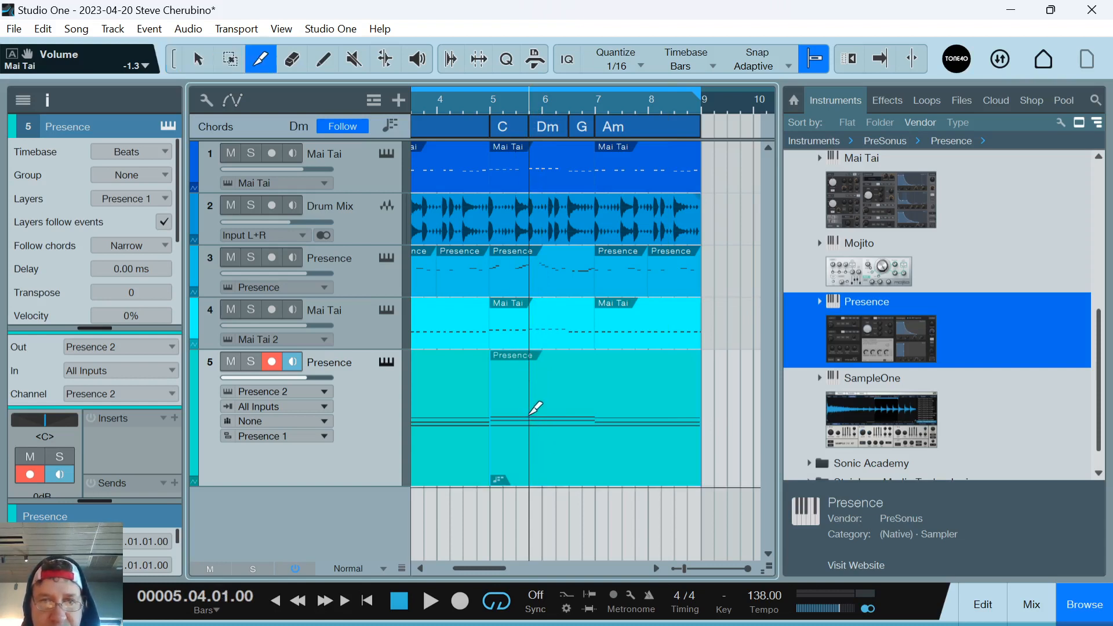
{"action": "left_click", "coordinate": [535, 407]}
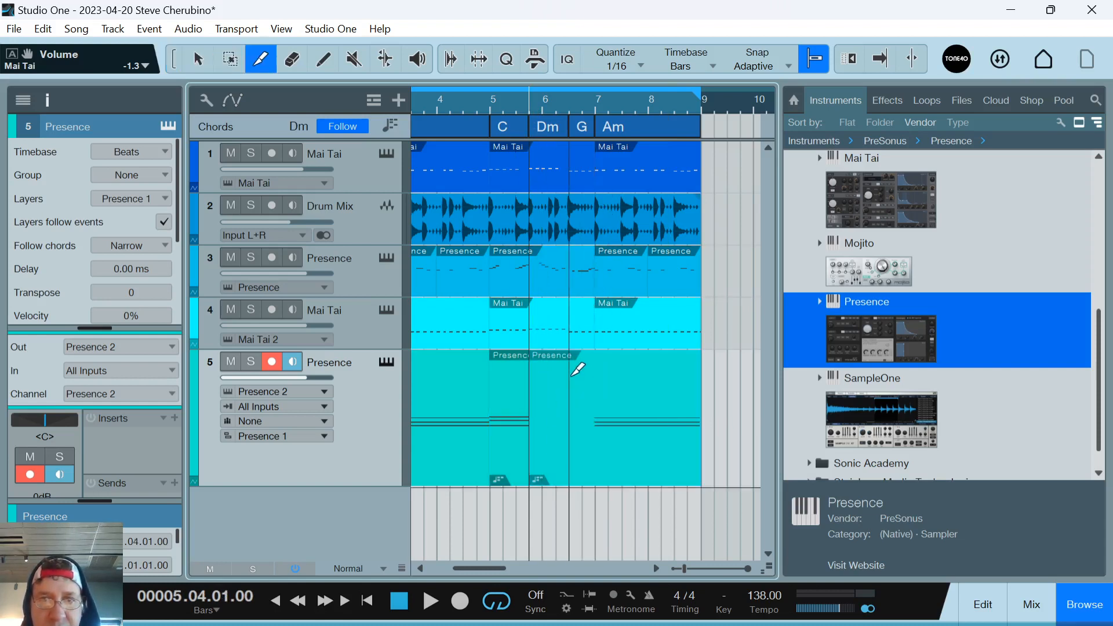
{"action": "left_click", "coordinate": [571, 408]}
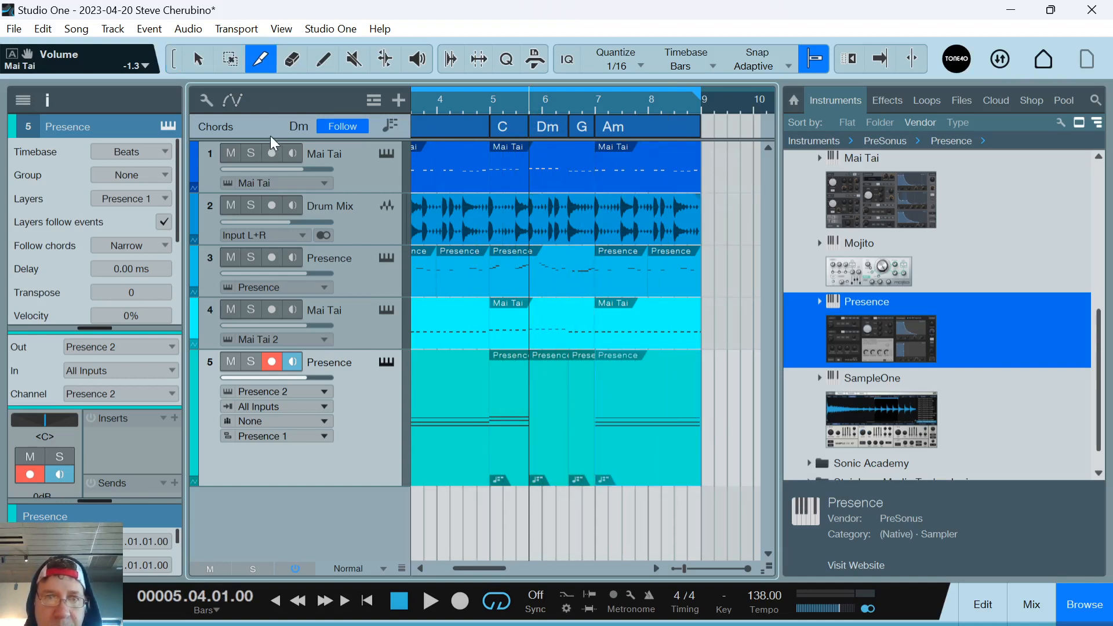
{"action": "key", "text": "1"}
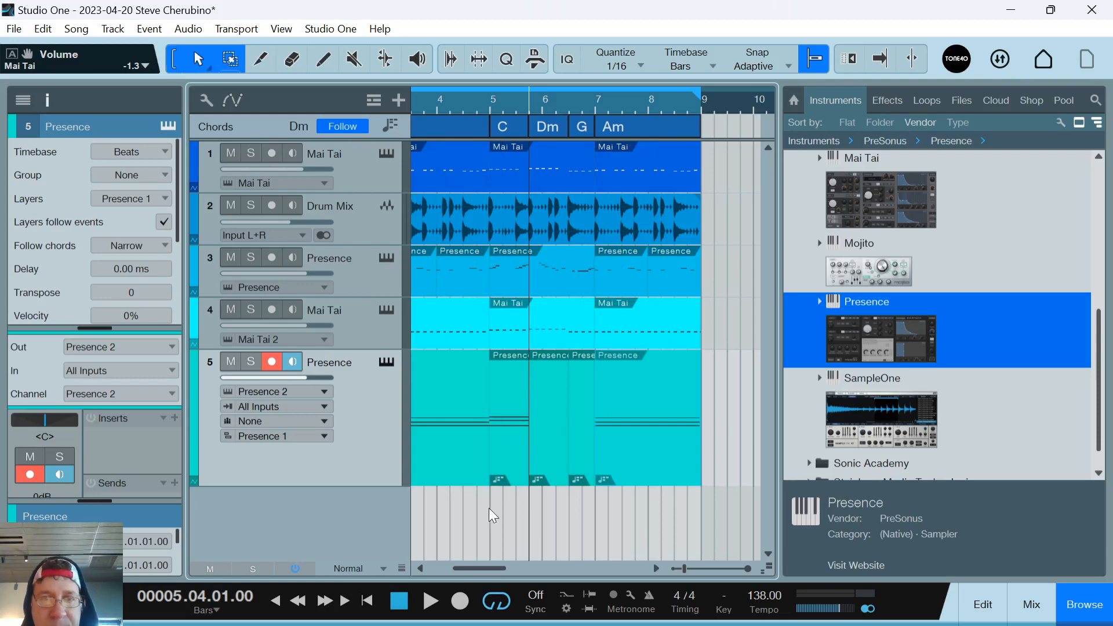
Open the Presence event at 5.04 for note editing and duplicate the three chord notes that start at bar 5.
{"action": "double_click", "coordinate": [545, 443]}
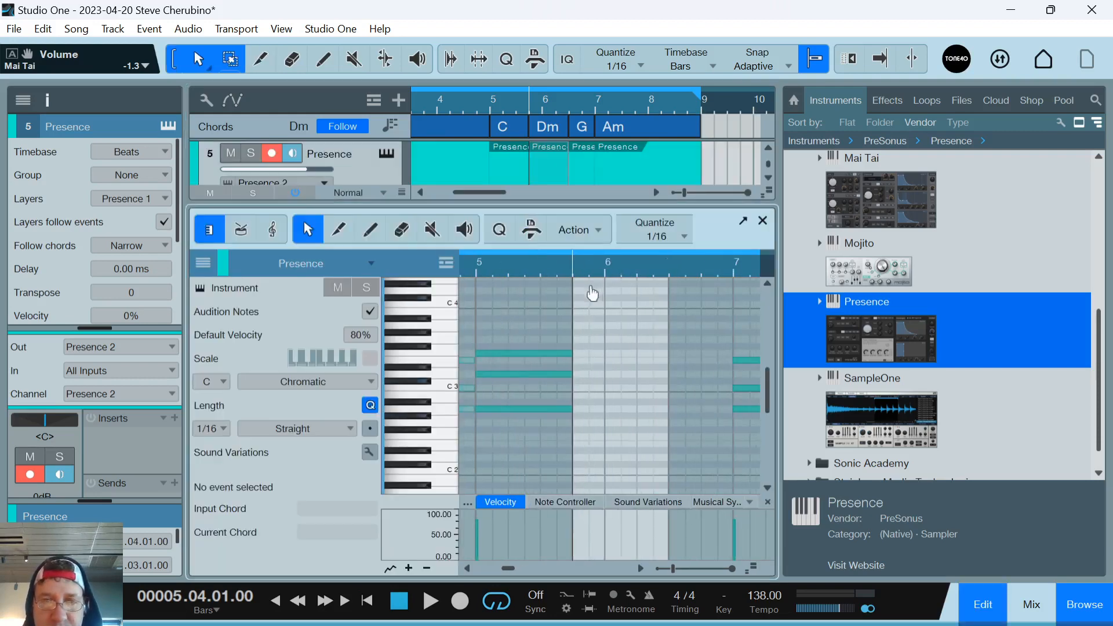
{"action": "left_click_drag", "start_coordinate": [592, 290], "coordinate": [574, 272]}
{"action": "left_click_drag", "start_coordinate": [551, 430], "coordinate": [511, 330]}
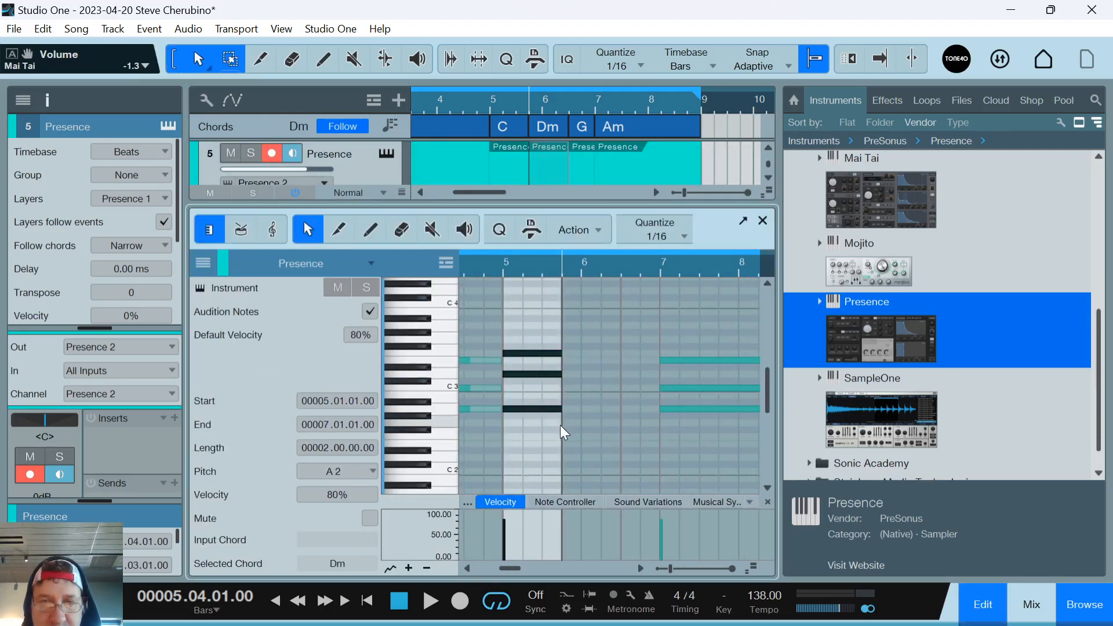
{"action": "key", "text": "d"}
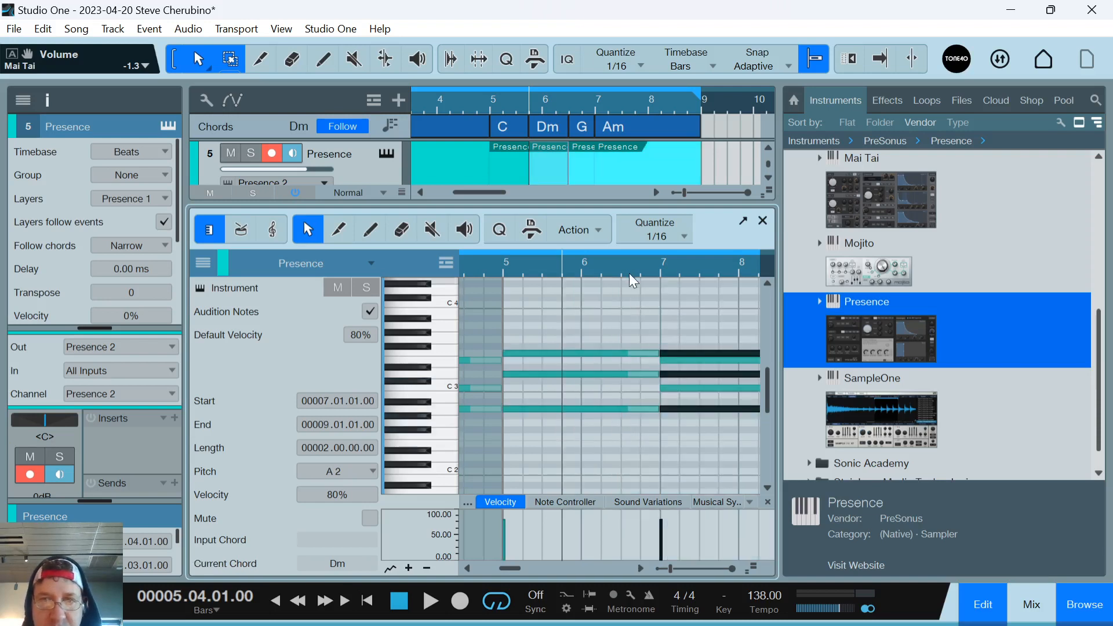
{"action": "key", "text": "ctrl+z"}
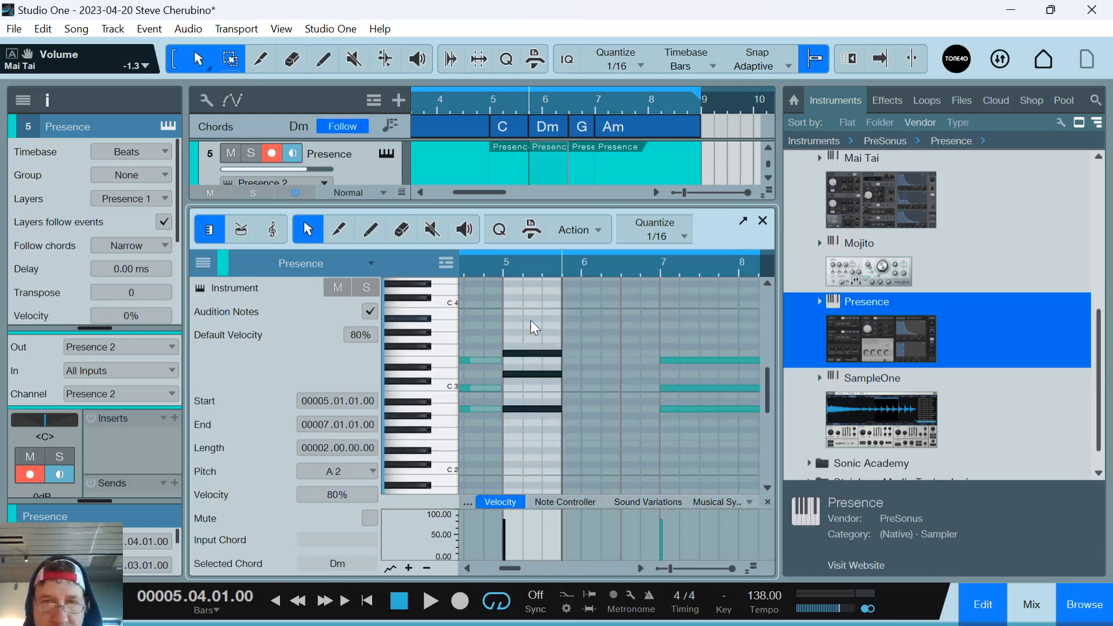
{"action": "key", "text": "d"}
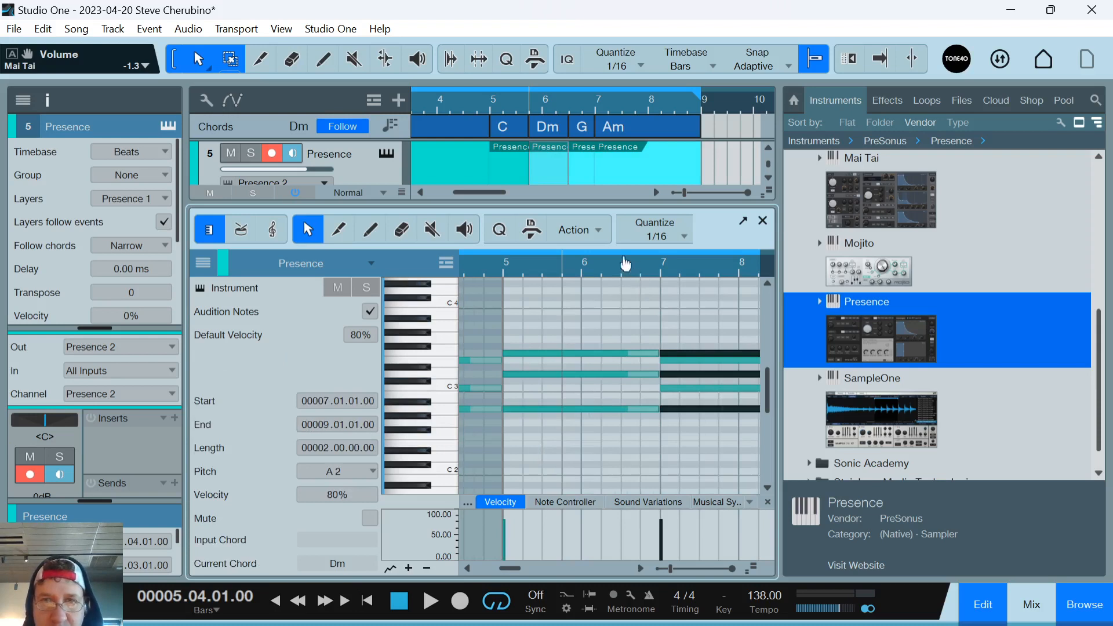
Undo the duplication of the three chord notes.
{"action": "left_click_drag", "start_coordinate": [626, 264], "coordinate": [606, 243]}
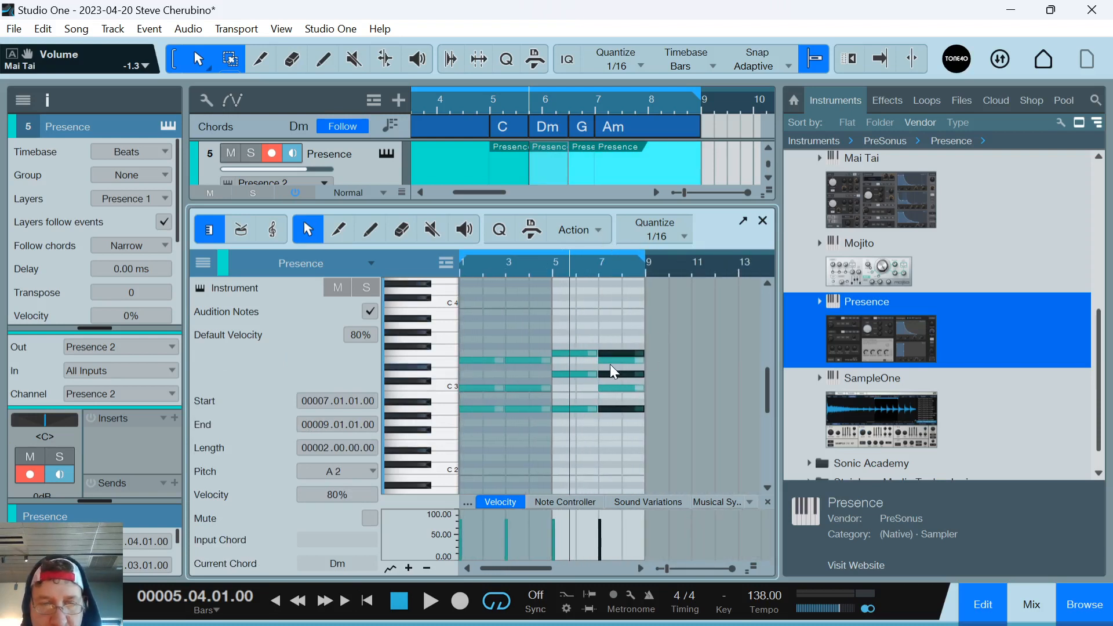
{"action": "key", "text": "ctrl+z"}
{"action": "left_click_drag", "start_coordinate": [580, 268], "coordinate": [566, 396]}
{"action": "left_click", "coordinate": [552, 412]}
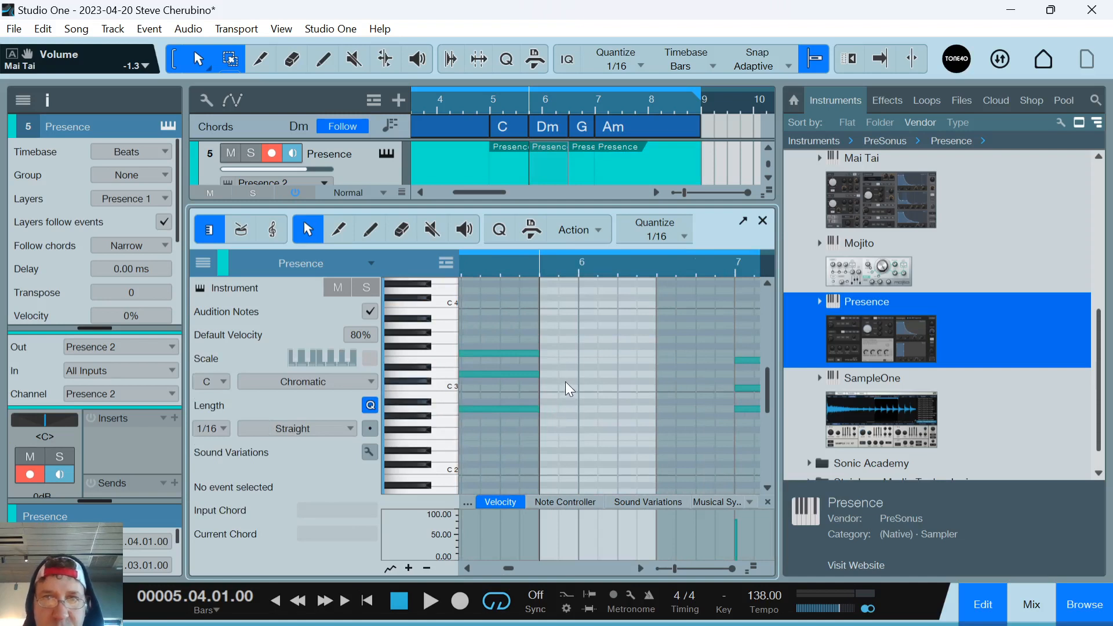
Draw notes A2, C3 and E3 in the Presence event at 5.04 and stretch them across 5.04 to 6.03.
{"action": "left_click", "coordinate": [579, 172]}
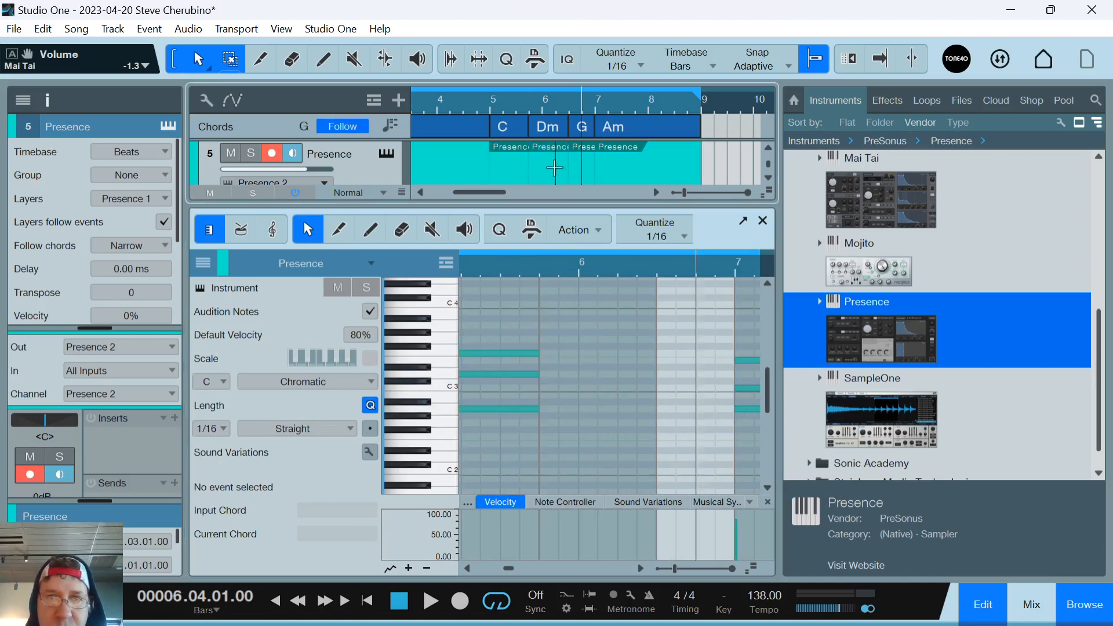
{"action": "left_click", "coordinate": [555, 168]}
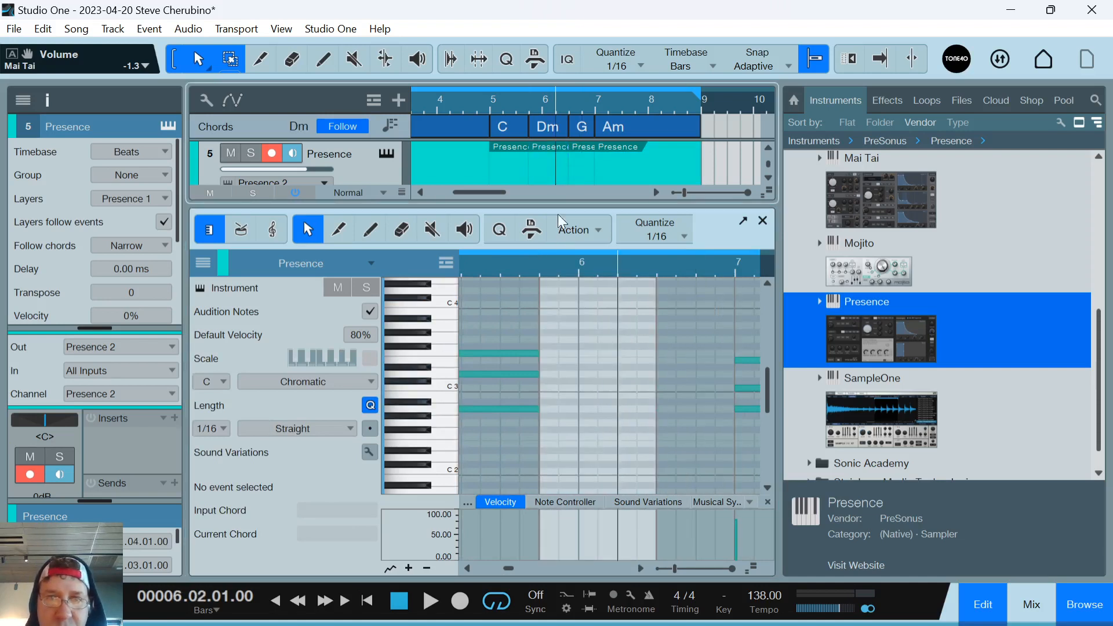
{"action": "double_click", "coordinate": [548, 409]}
{"action": "double_click", "coordinate": [551, 388]}
{"action": "double_click", "coordinate": [553, 360]}
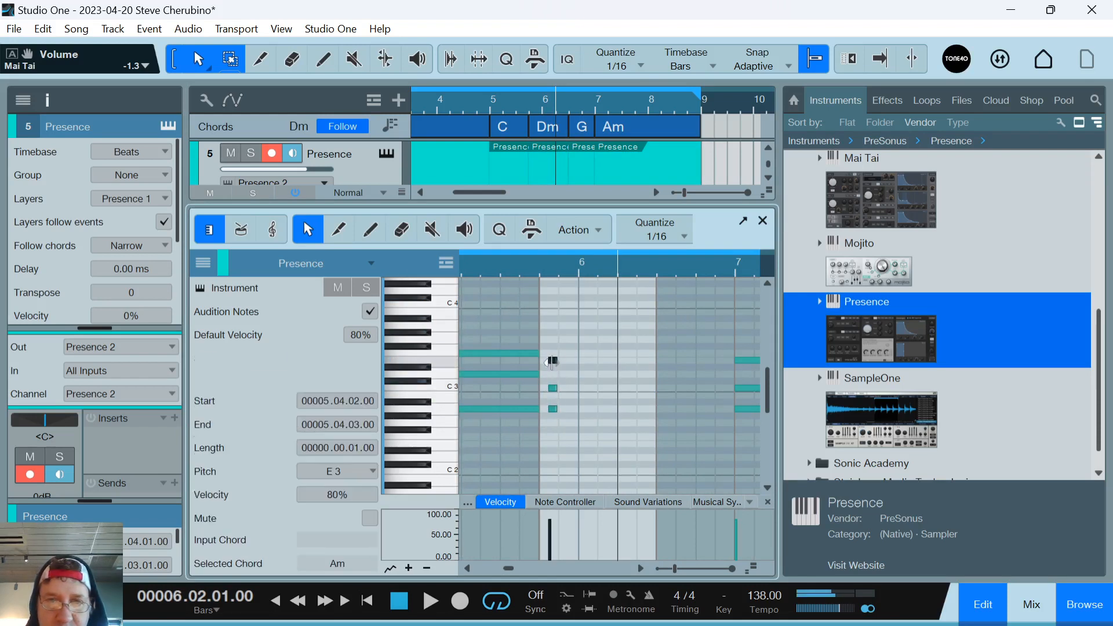
{"action": "left_click_drag", "start_coordinate": [539, 340], "coordinate": [560, 415]}
{"action": "left_click_drag", "start_coordinate": [549, 361], "coordinate": [654, 376]}
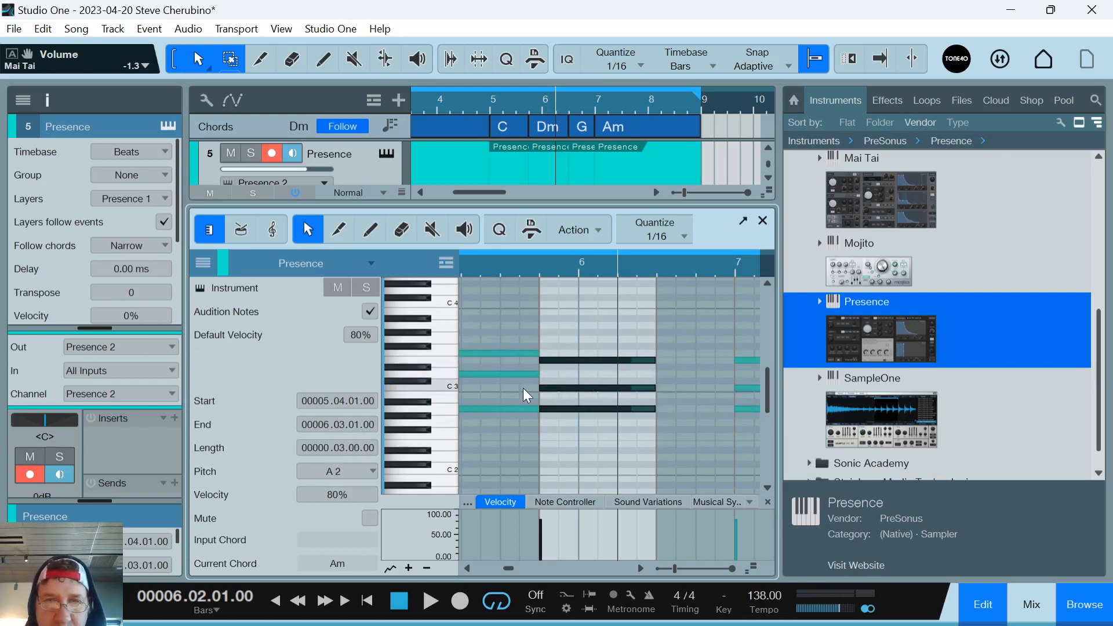
Check the Dm chord on the chord track and delete all notes in the Presence event at 5.04.
{"action": "left_click", "coordinate": [548, 127]}
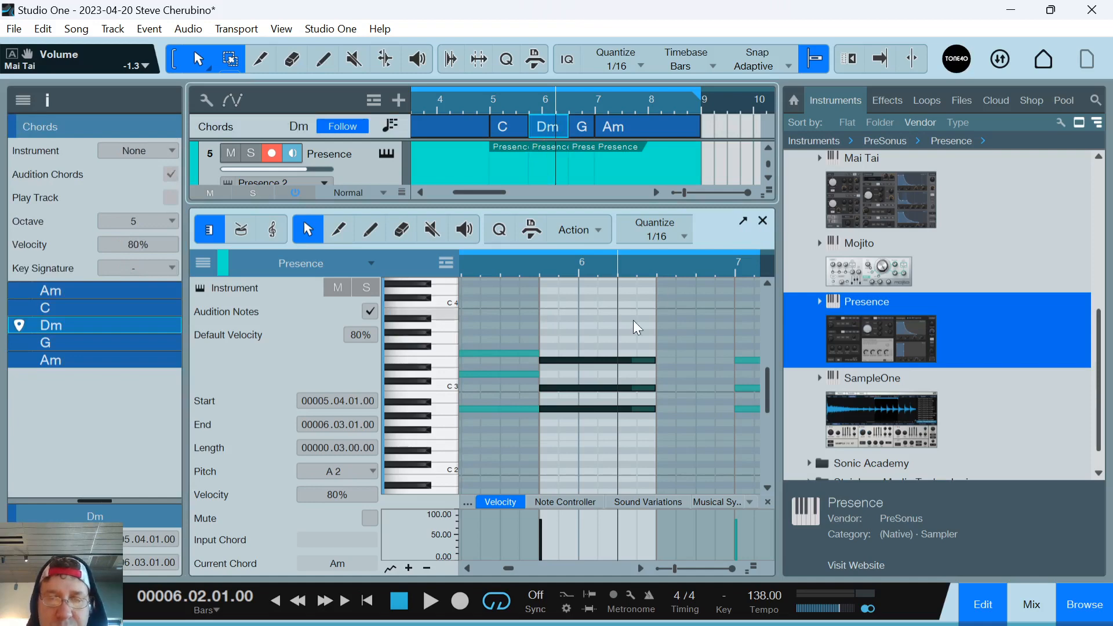
{"action": "left_click", "coordinate": [597, 416]}
{"action": "key", "text": "ctrl+a"}
{"action": "key", "text": "Delete"}
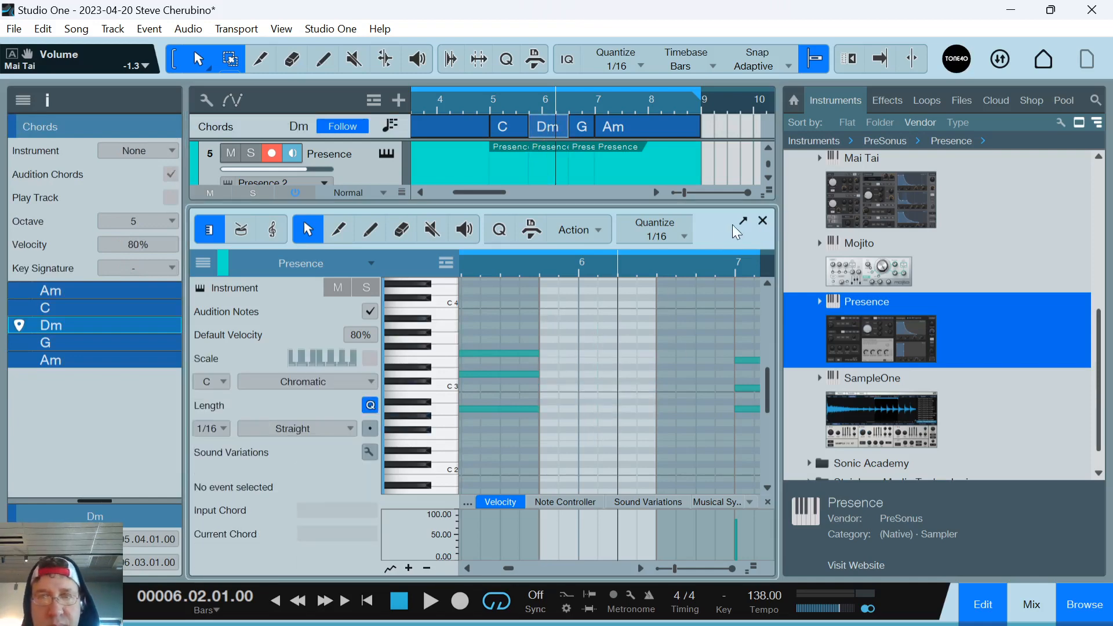
{"action": "left_click", "coordinate": [761, 221]}
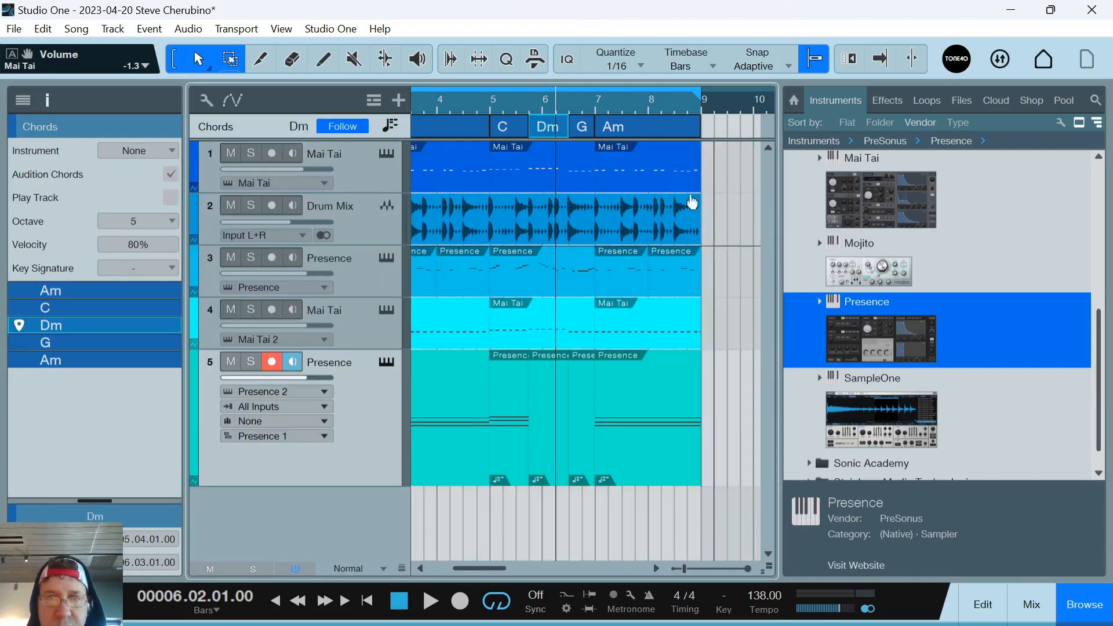
{"action": "double_click", "coordinate": [509, 448]}
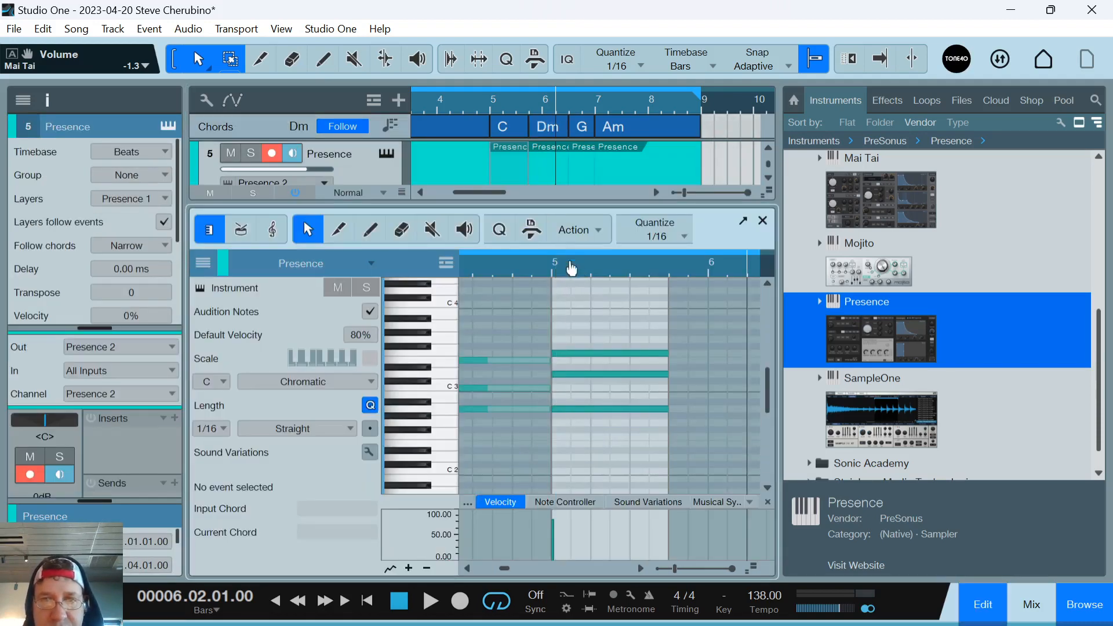
{"action": "left_click_drag", "start_coordinate": [572, 268], "coordinate": [559, 248]}
{"action": "left_click_drag", "start_coordinate": [572, 314], "coordinate": [571, 311]}
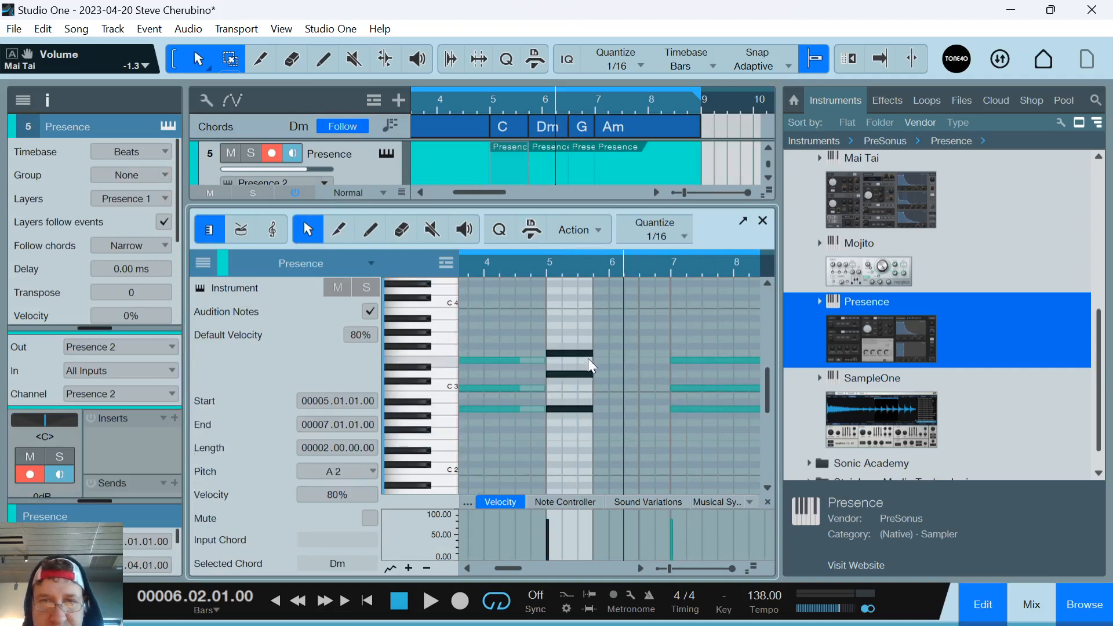
{"action": "left_click_drag", "start_coordinate": [582, 273], "coordinate": [643, 336]}
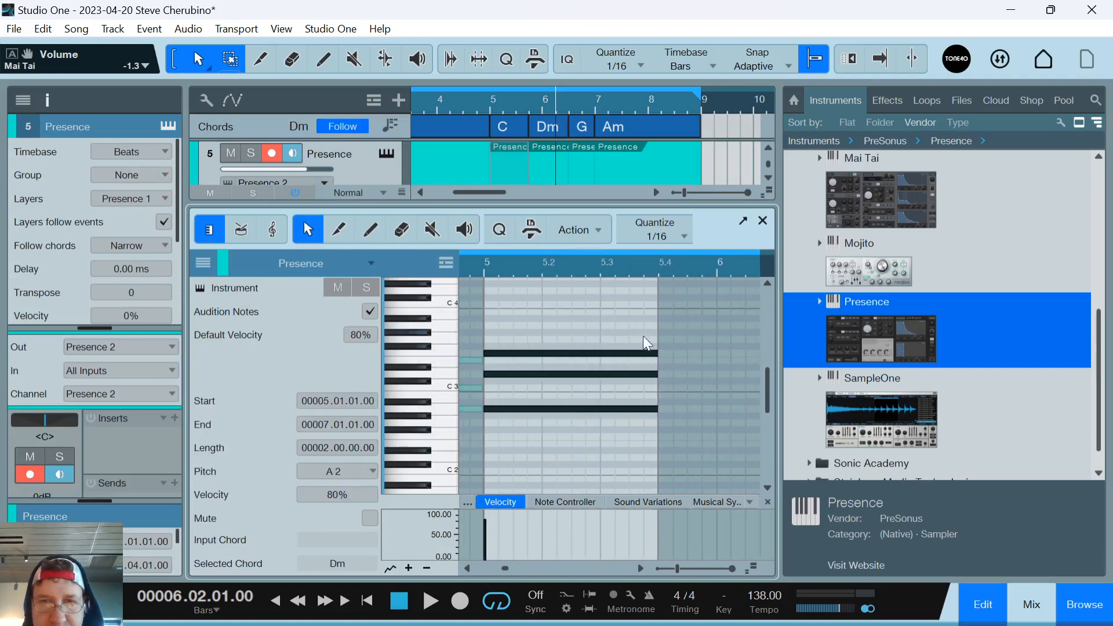
{"action": "left_click_drag", "start_coordinate": [651, 271], "coordinate": [580, 275]}
{"action": "key", "text": "5"}
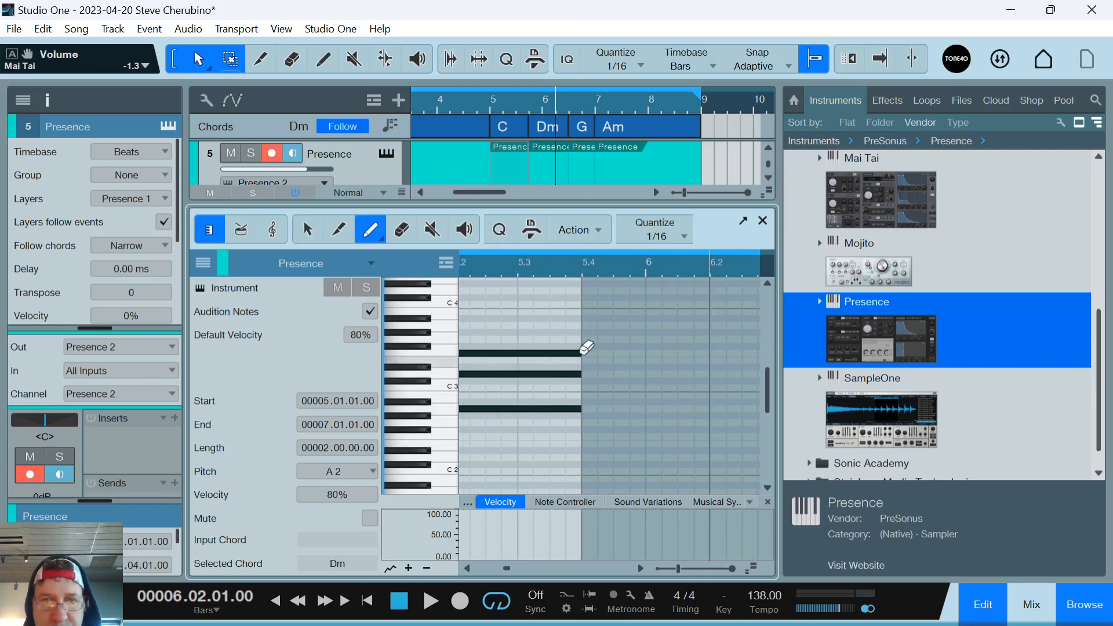
Delete the second Presence track's events at 5.04 and 6.03 and extend its bar 5 event to bar 7.
{"action": "left_click", "coordinate": [762, 221]}
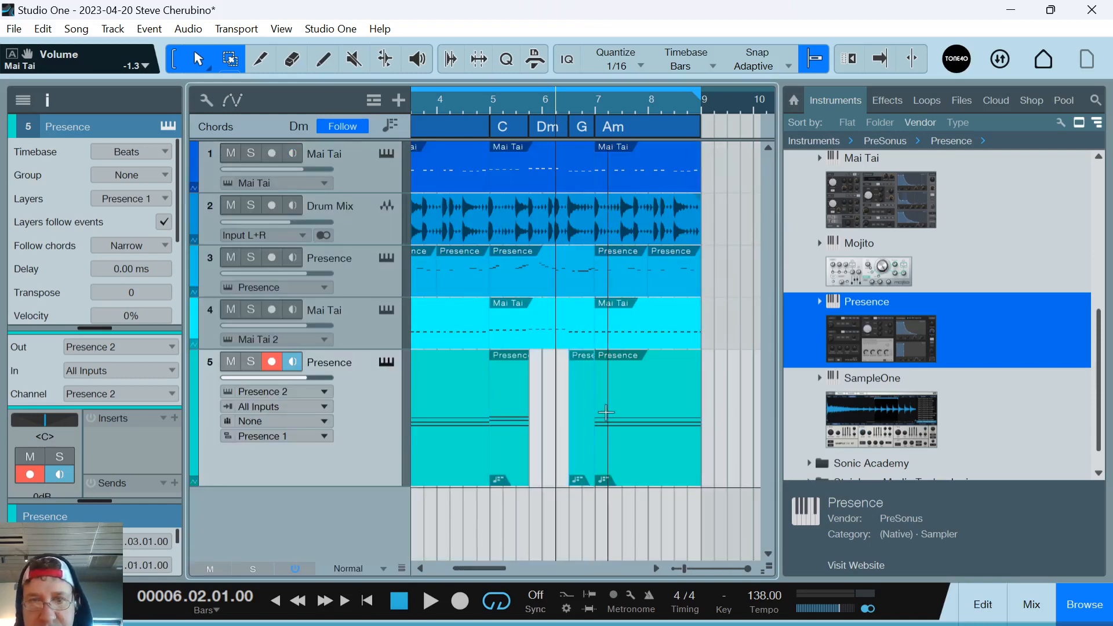
{"action": "key", "text": "Delete"}
{"action": "left_click_drag", "start_coordinate": [531, 452], "coordinate": [582, 454]}
Open the extended Presence event for note editing and shorten its three chord notes to one beat, ending at 5.02.
{"action": "double_click", "coordinate": [575, 448]}
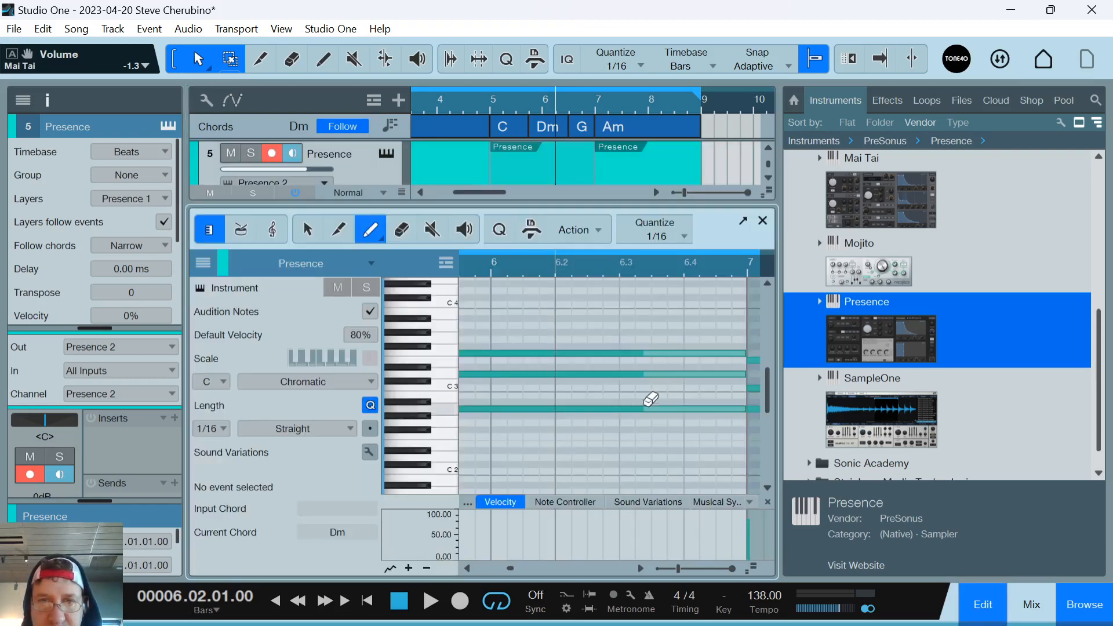
{"action": "mouse_move", "coordinate": [631, 347]}
{"action": "left_mouse_down"}
{"action": "mouse_move", "coordinate": [631, 335]}
{"action": "mouse_move", "coordinate": [633, 443]}
{"action": "mouse_move", "coordinate": [614, 309]}
{"action": "mouse_move", "coordinate": [652, 351]}
{"action": "mouse_move", "coordinate": [599, 354]}
{"action": "left_mouse_up"}
{"action": "key", "text": "1"}
{"action": "left_click", "coordinate": [624, 464]}
{"action": "key", "text": "Delete"}
{"action": "scroll", "coordinate": [639, 255], "scroll_direction": "down", "scroll_amount": 4}
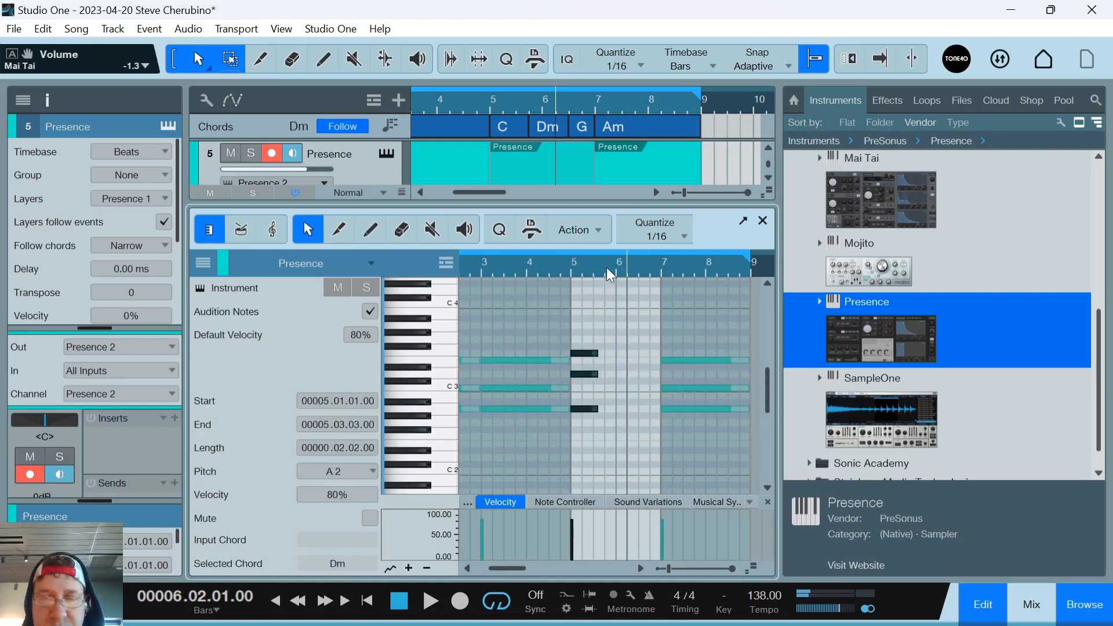
{"action": "mouse_move", "coordinate": [618, 275]}
{"action": "left_mouse_down"}
{"action": "mouse_move", "coordinate": [603, 302]}
{"action": "mouse_move", "coordinate": [597, 278]}
{"action": "left_mouse_up"}
{"action": "left_click_drag", "start_coordinate": [569, 446], "coordinate": [554, 355]}
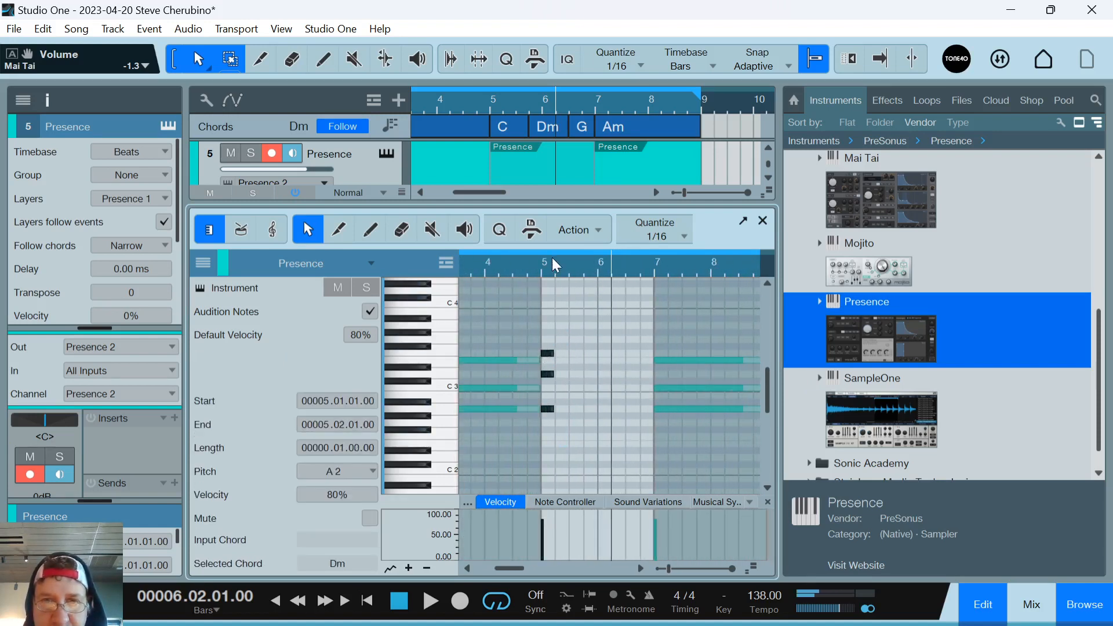
Duplicate the one-beat chord repeatedly until it fills the event from bar 5 to bar 7, and close the note editor.
{"action": "mouse_move", "coordinate": [557, 264]}
{"action": "left_mouse_down"}
{"action": "mouse_move", "coordinate": [567, 318]}
{"action": "mouse_move", "coordinate": [540, 270]}
{"action": "left_mouse_up"}
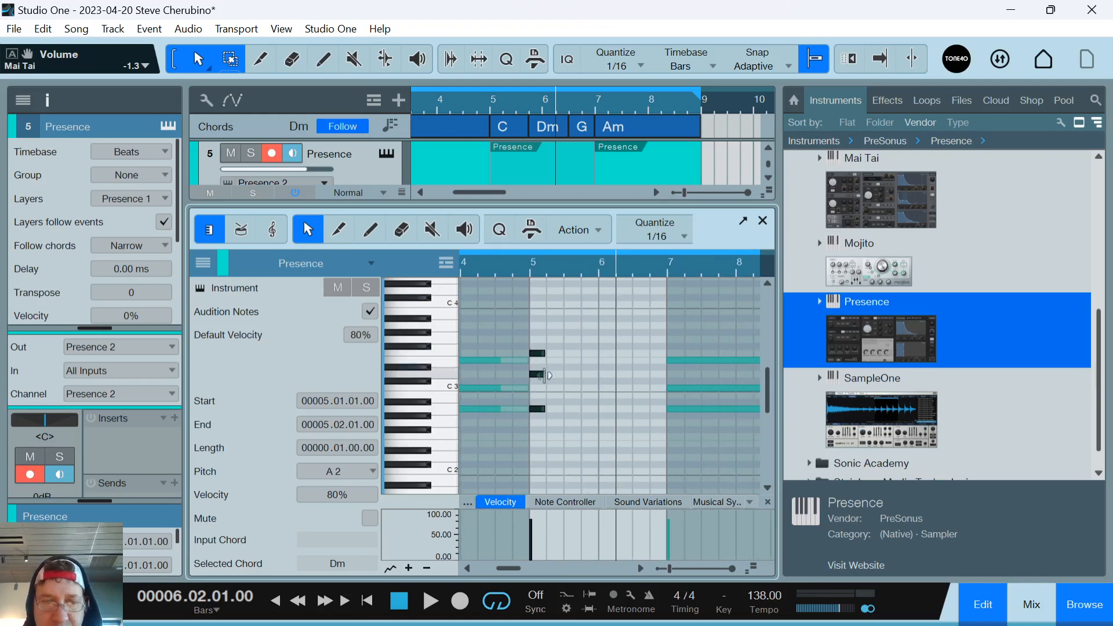
{"action": "key", "text": "d"}
{"action": "key", "text": "d"}
{"action": "key", "text": "d"}
{"action": "key", "text": "d"}
{"action": "key", "text": "d"}
{"action": "key", "text": "d"}
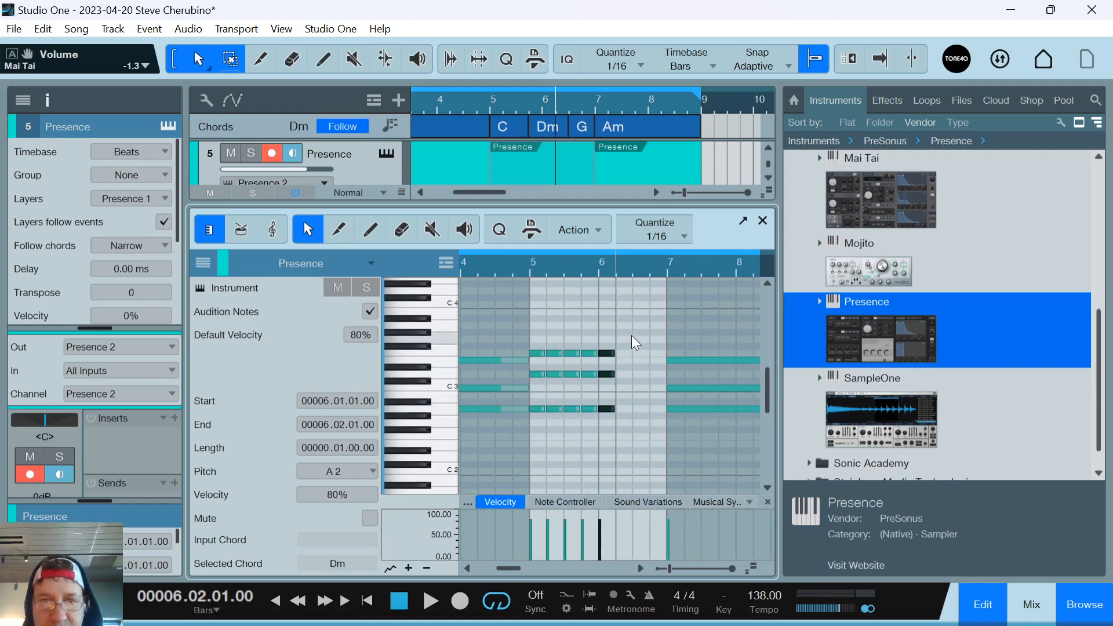
{"action": "key", "text": "d"}
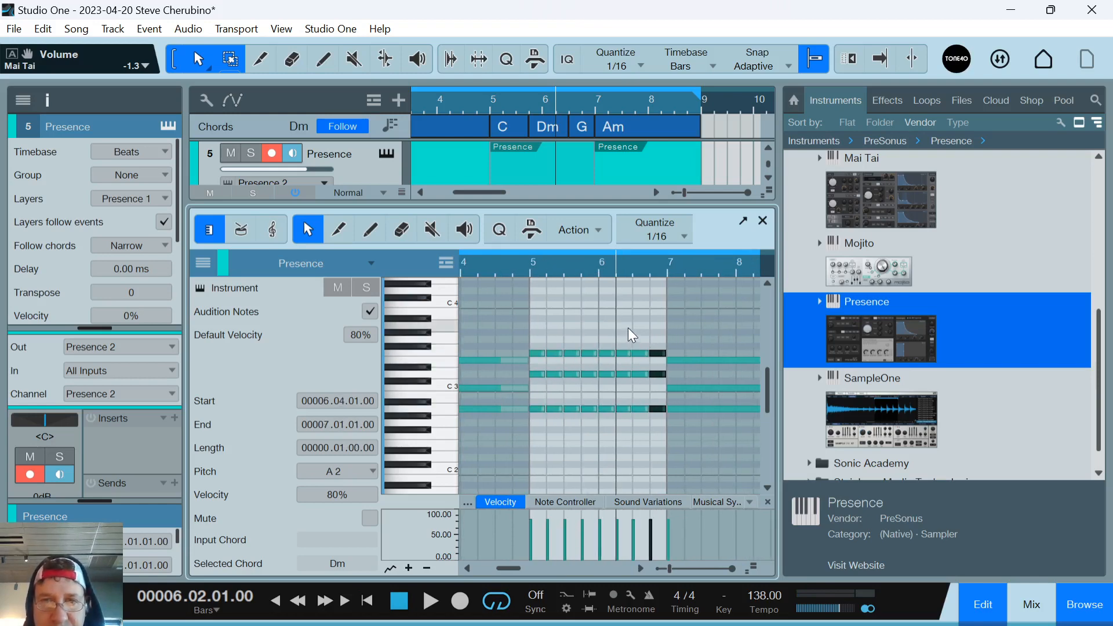
{"action": "left_click", "coordinate": [764, 221]}
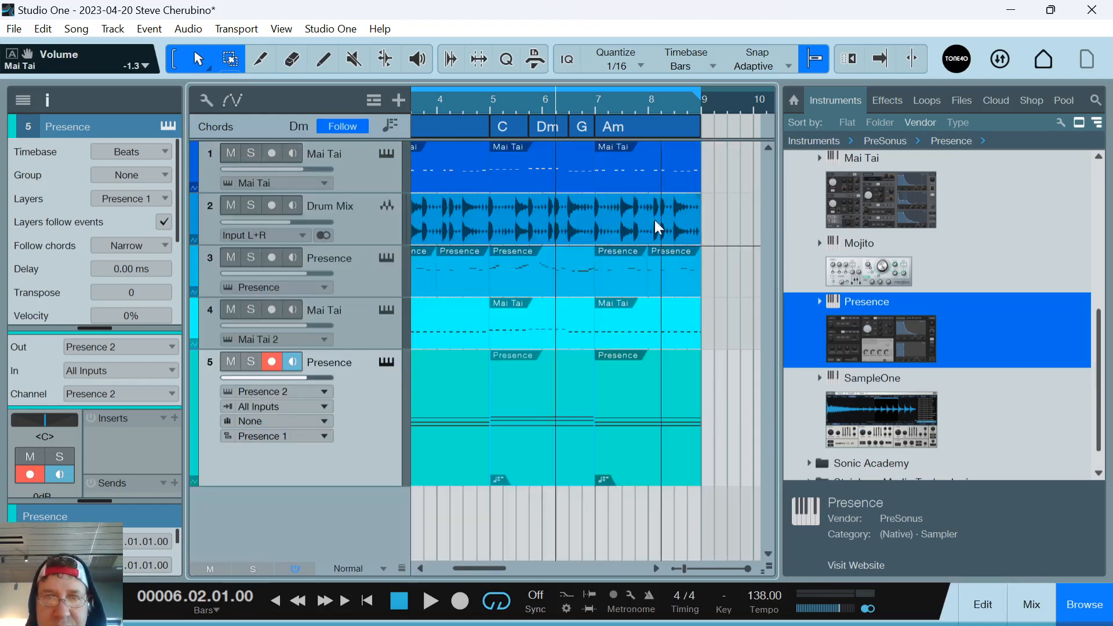
Reapply chord following on the second Presence track by switching it to Parallel and back to Narrow.
{"action": "left_click", "coordinate": [142, 246]}
{"action": "left_click", "coordinate": [139, 286]}
{"action": "left_click", "coordinate": [133, 246]}
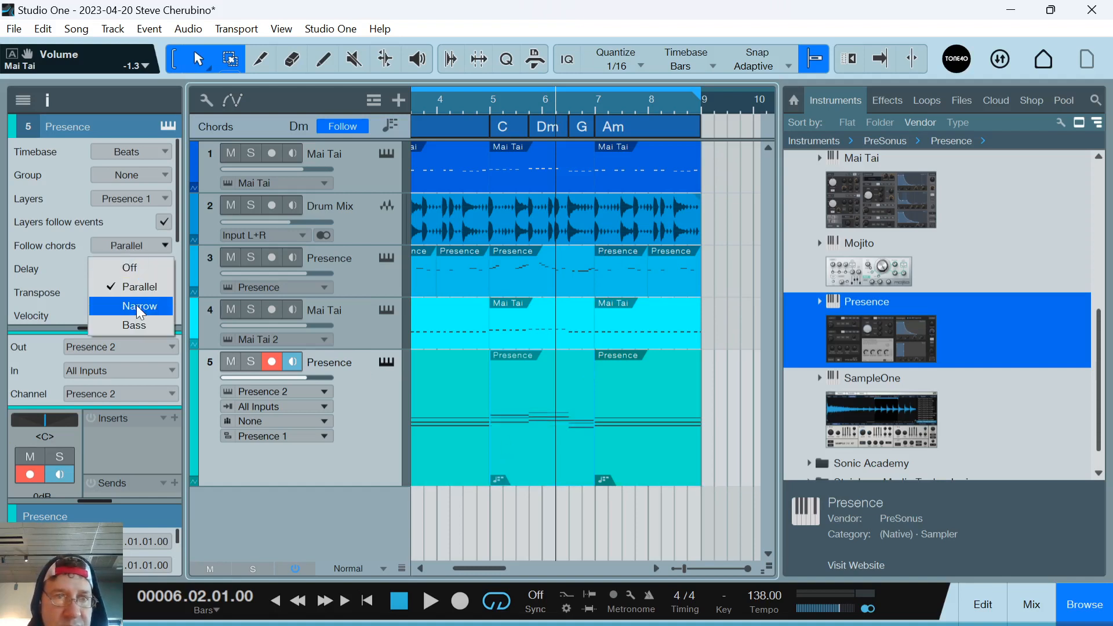
{"action": "left_click", "coordinate": [140, 306]}
Play the song from the start, set the second Presence track's volume to -2.3 dB and stop playback.
{"action": "key", "text": "comma"}
{"action": "key", "text": "space"}
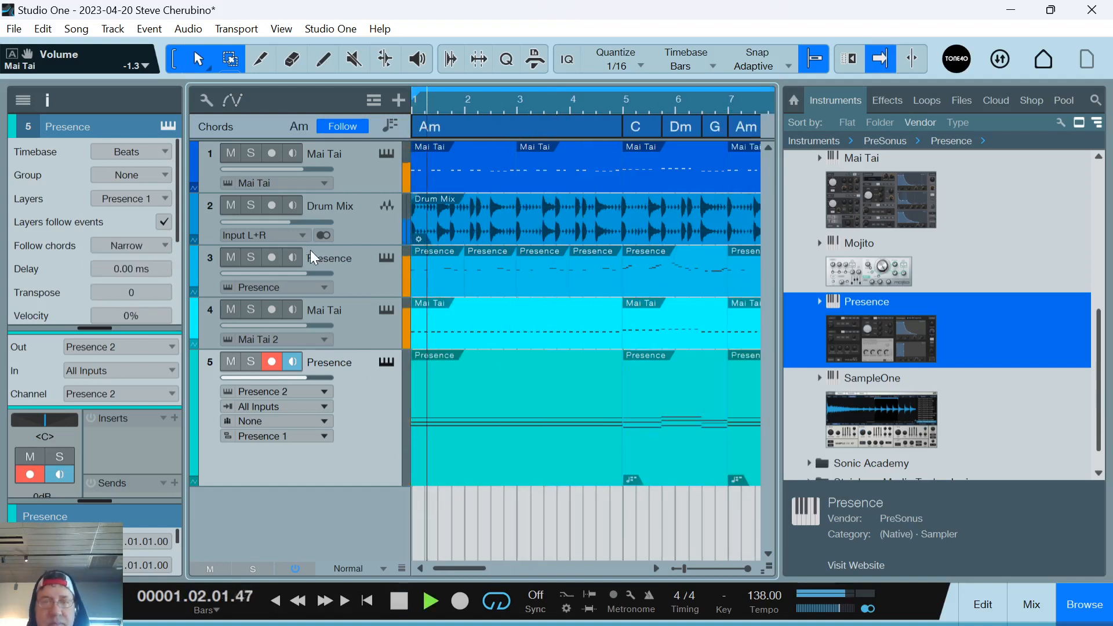
{"action": "left_click_drag", "start_coordinate": [305, 376], "coordinate": [301, 376]}
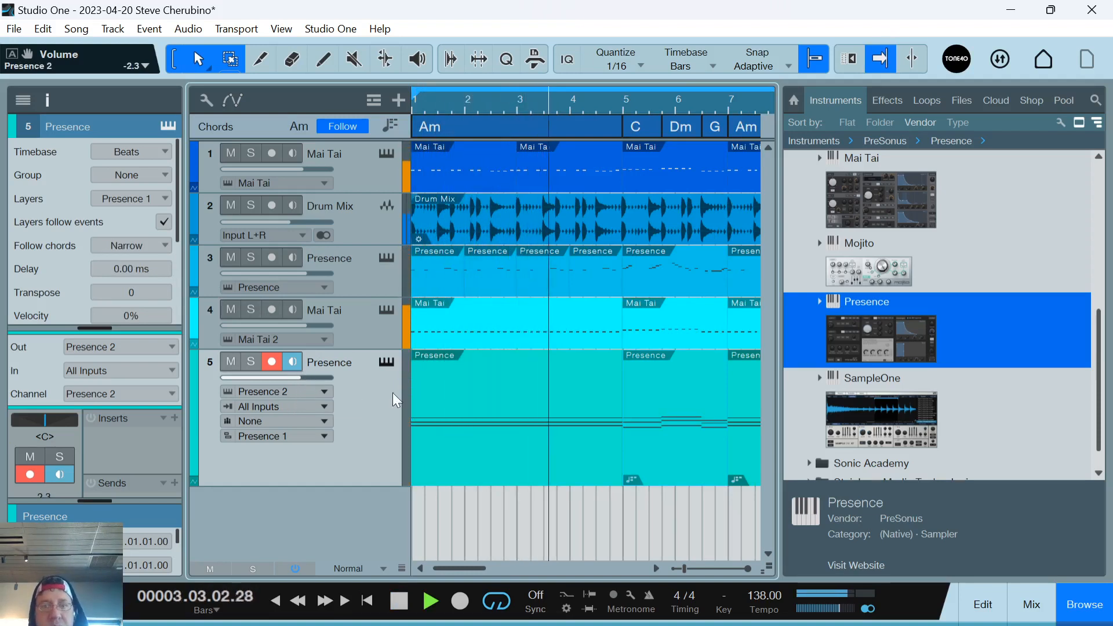
{"action": "scroll", "coordinate": [539, 94], "scroll_direction": "down", "scroll_amount": 4}
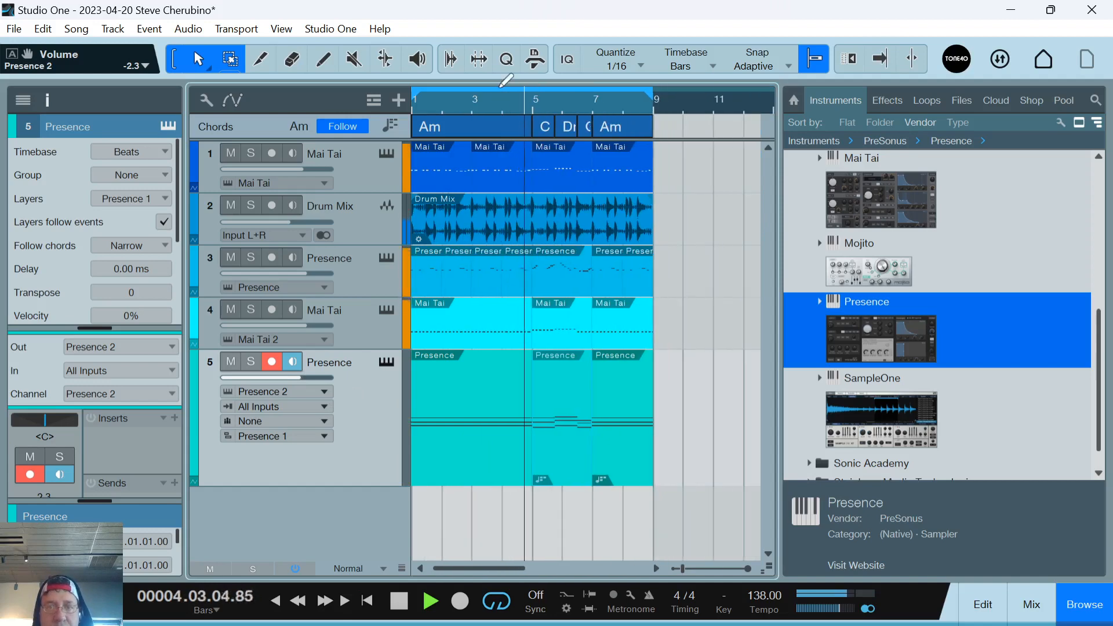
{"action": "left_click_drag", "start_coordinate": [565, 98], "coordinate": [548, 129]}
{"action": "scroll", "coordinate": [542, 92], "scroll_direction": "down", "scroll_amount": 5}
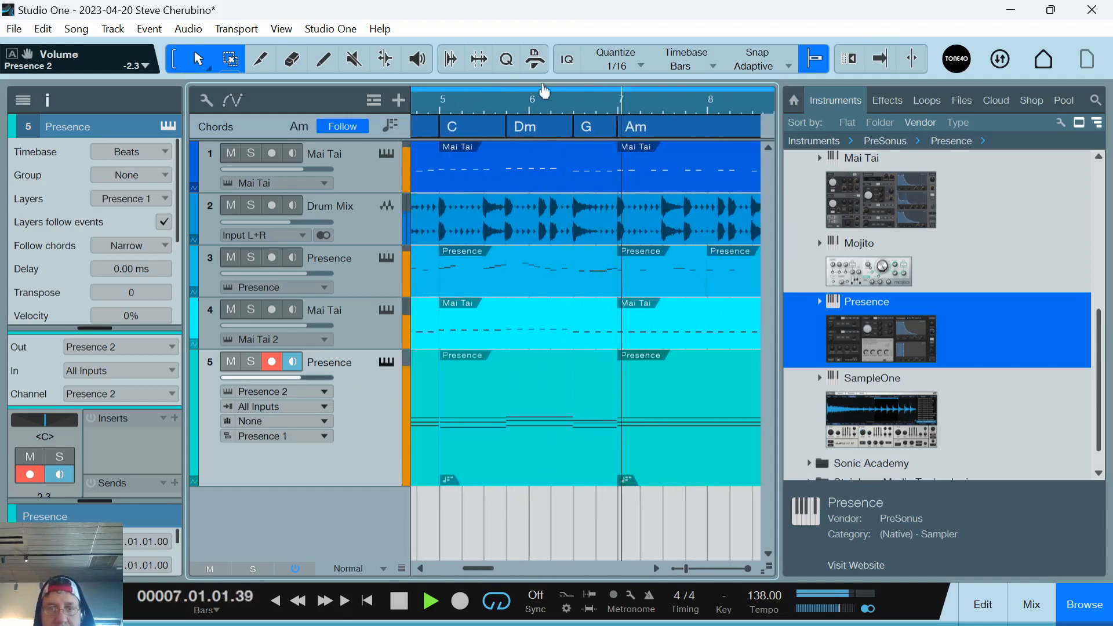
{"action": "key", "text": "space"}
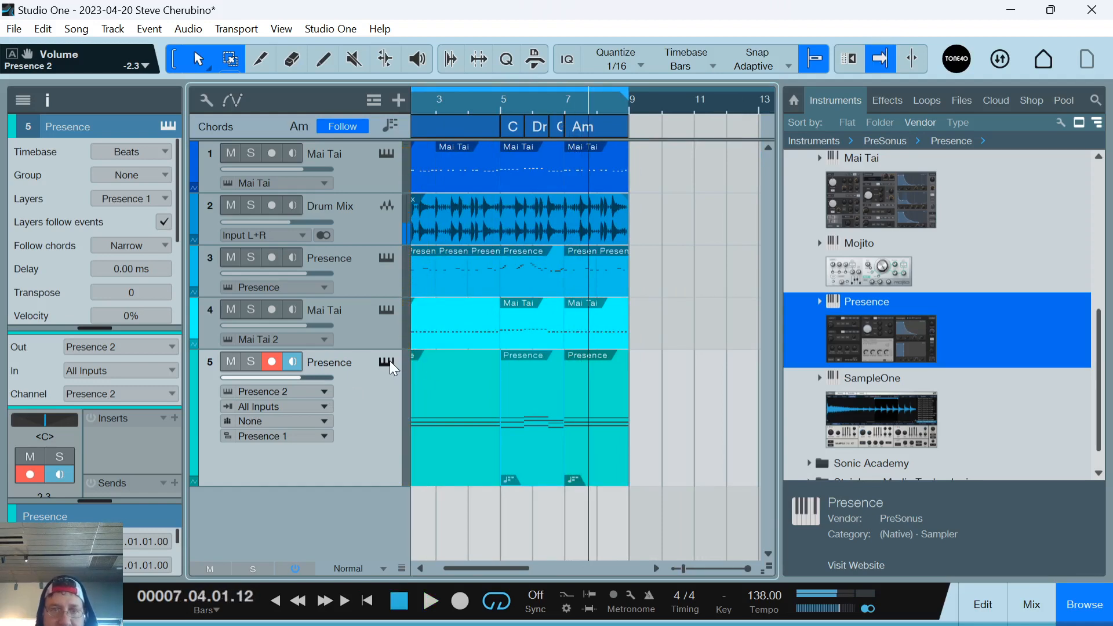
Open the second Presence track's instrument and set its reverb size to a 1.64 s tail and reverb mix to 39%.
{"action": "left_click", "coordinate": [387, 362]}
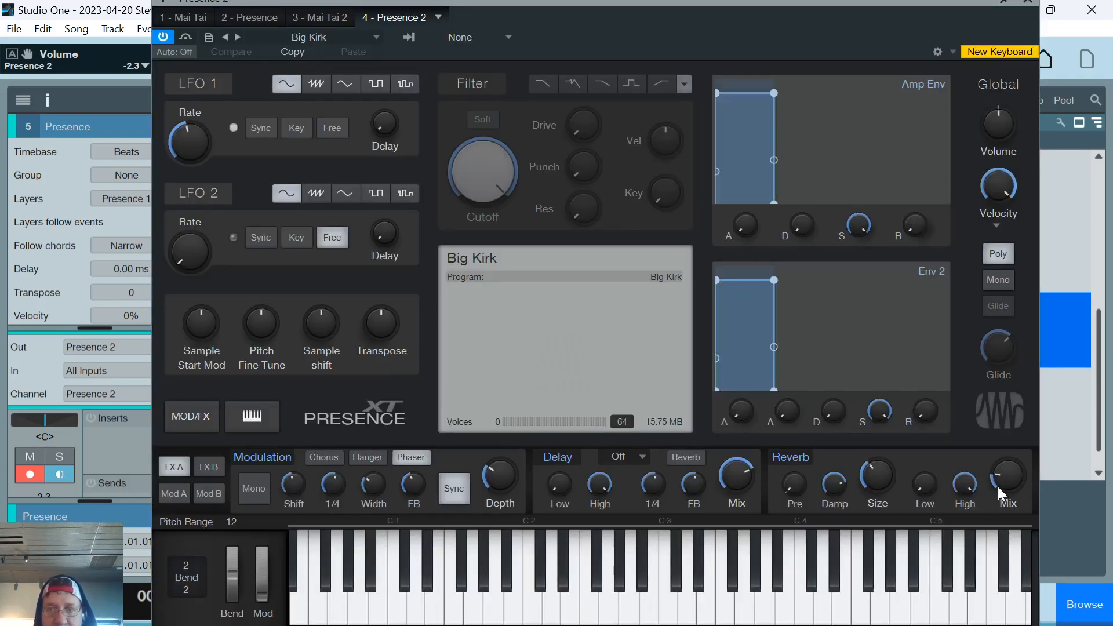
{"action": "left_click_drag", "start_coordinate": [997, 486], "coordinate": [980, 414]}
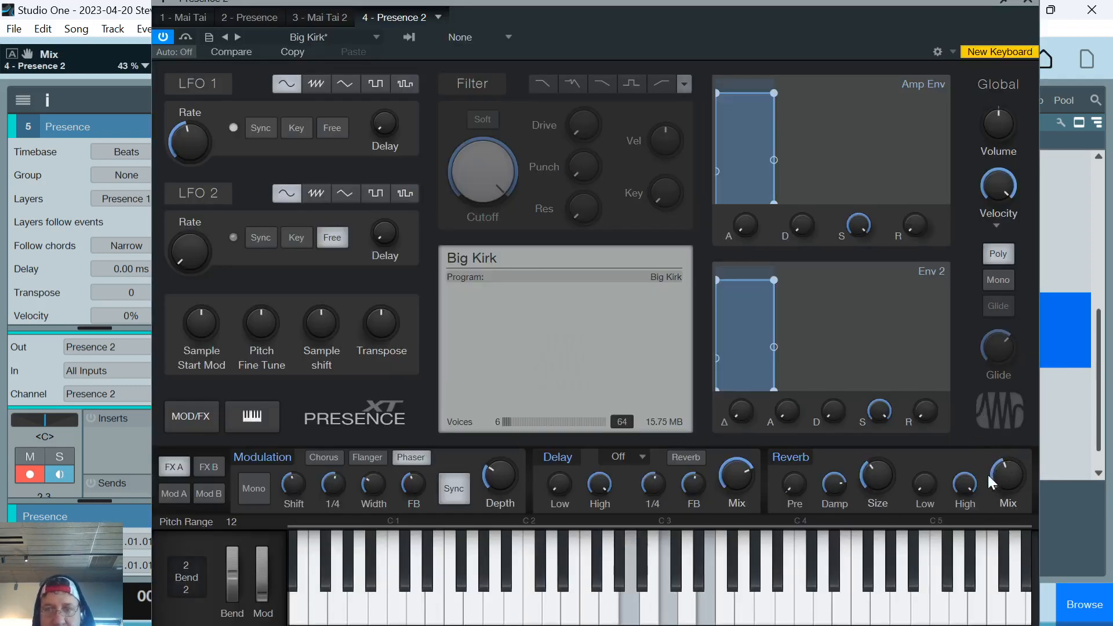
{"action": "left_click_drag", "start_coordinate": [885, 480], "coordinate": [864, 412]}
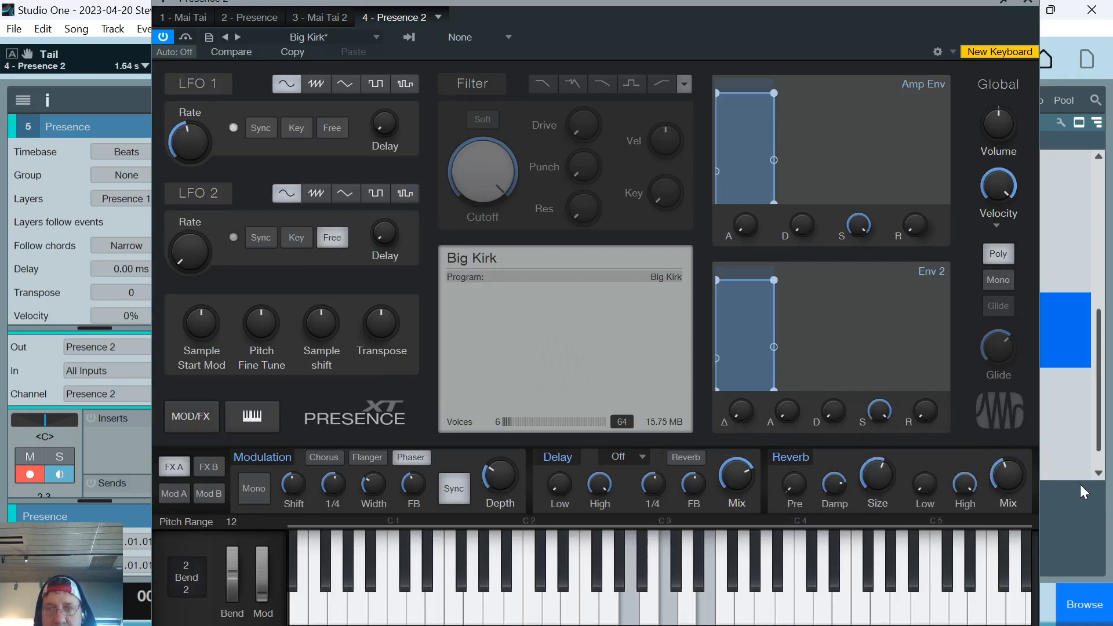
{"action": "left_click", "coordinate": [1015, 473]}
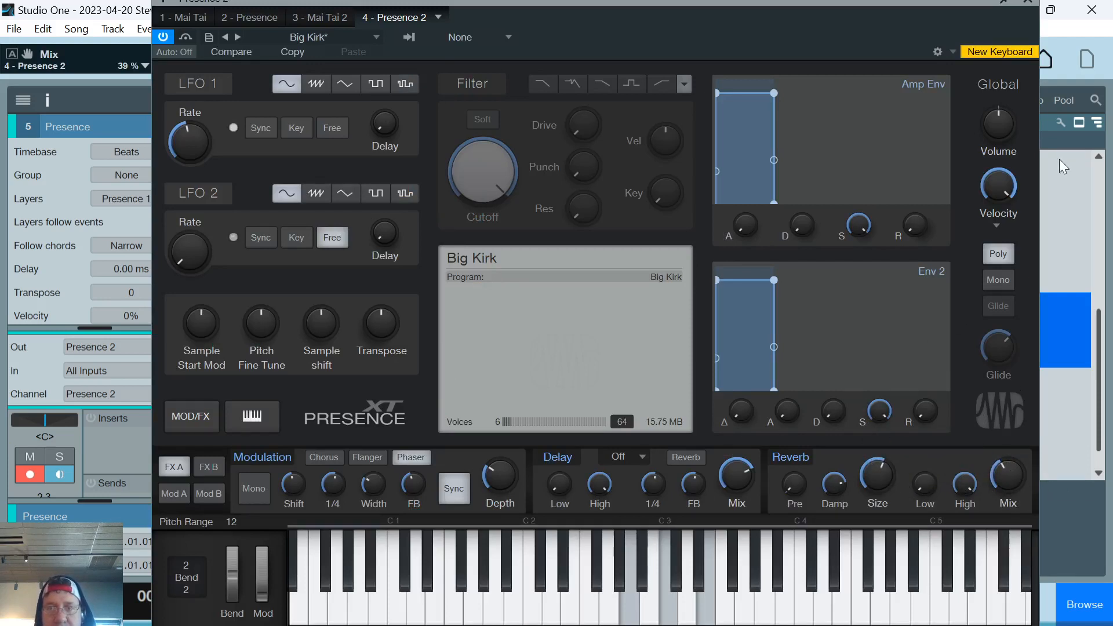
Set the Presence phaser depth to 28% and close the instrument window.
{"action": "left_click_drag", "start_coordinate": [488, 418], "coordinate": [504, 513]}
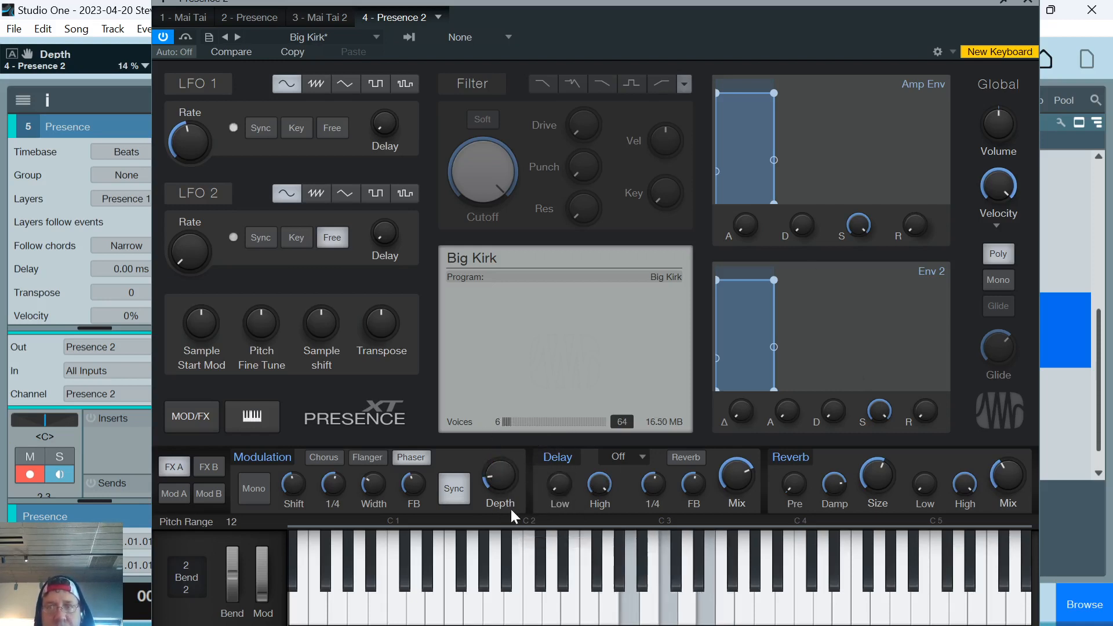
{"action": "left_click_drag", "start_coordinate": [1009, 8], "coordinate": [980, 40]}
{"action": "left_click", "coordinate": [980, 39]}
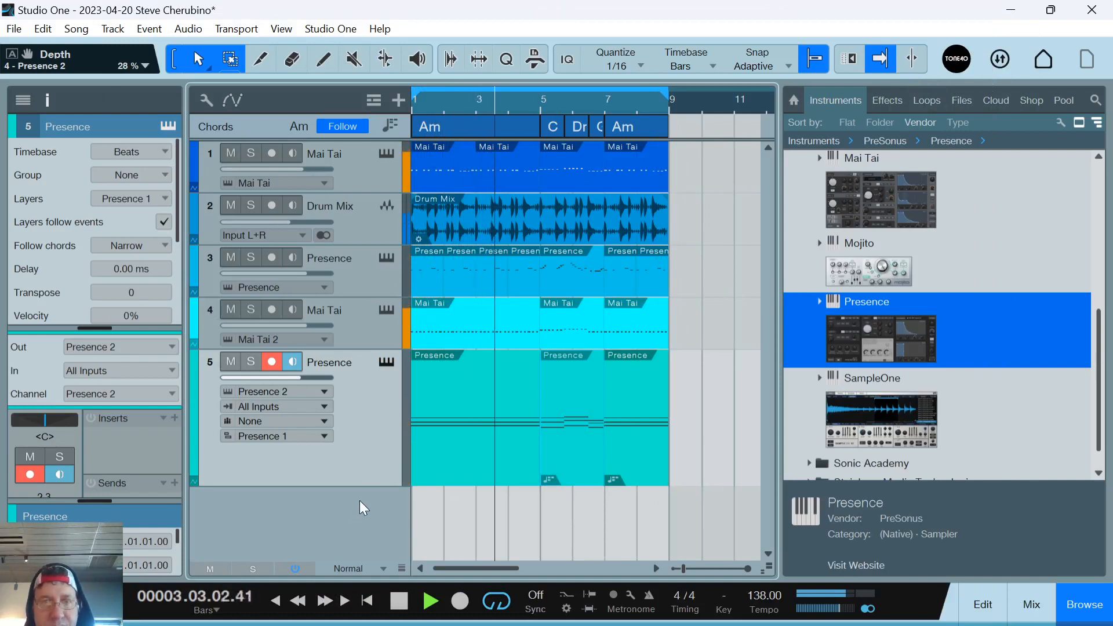
Reduce the height of the second Presence track and set the Drum Mix volume to -5.9 dB.
{"action": "left_click_drag", "start_coordinate": [354, 487], "coordinate": [347, 408]}
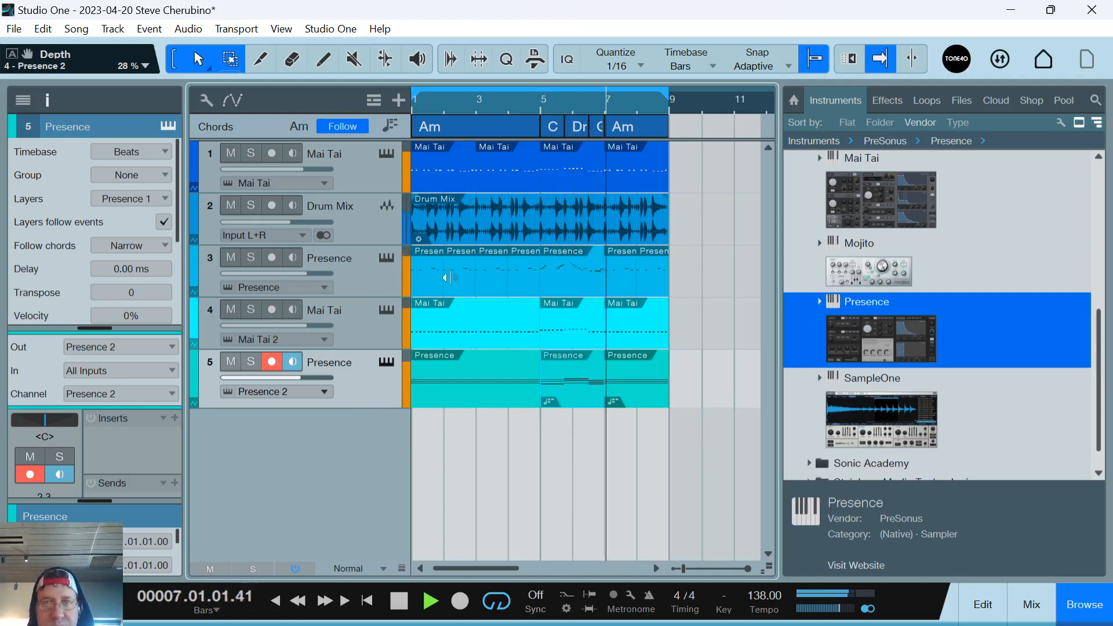
{"action": "left_click", "coordinate": [291, 222]}
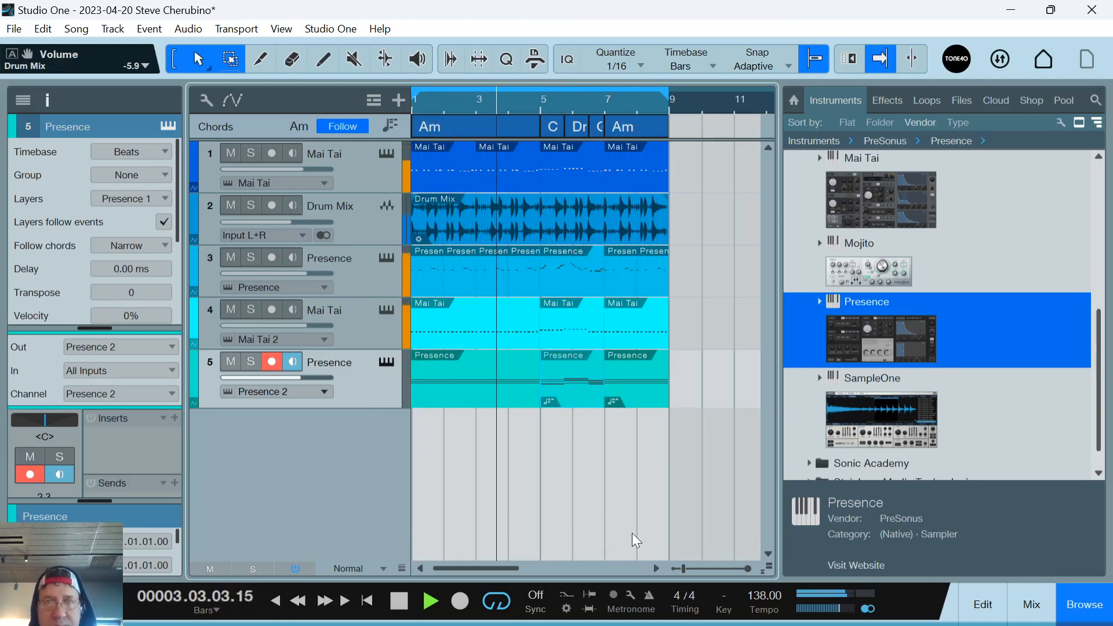
Stop playback and make a complete duplicate of the second Presence track, including its instrument.
{"action": "key", "text": "space"}
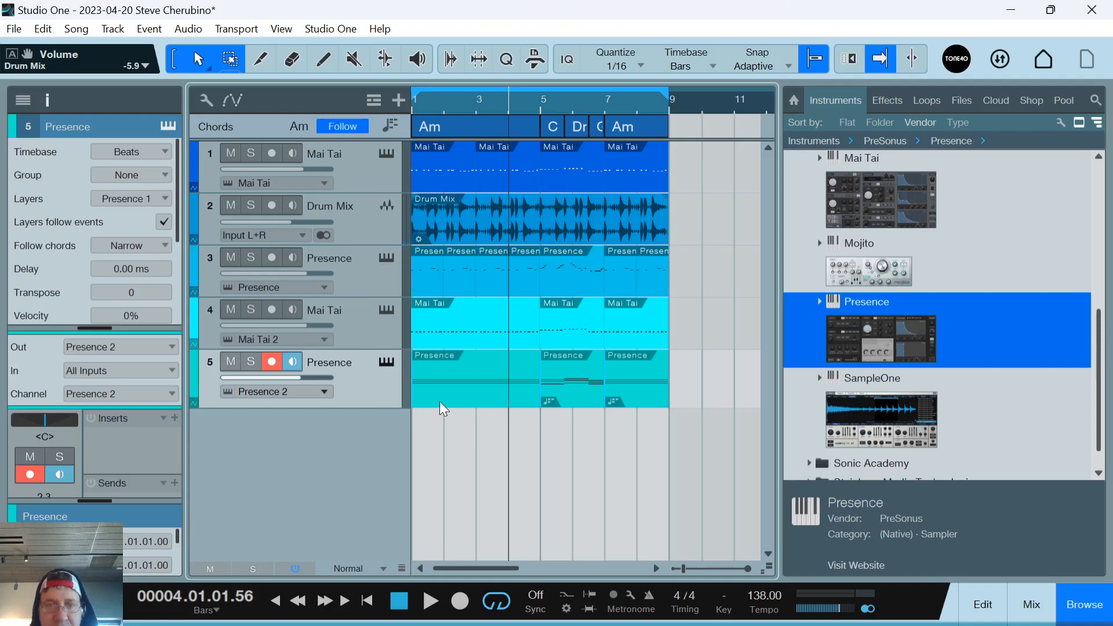
{"action": "right_click", "coordinate": [367, 400]}
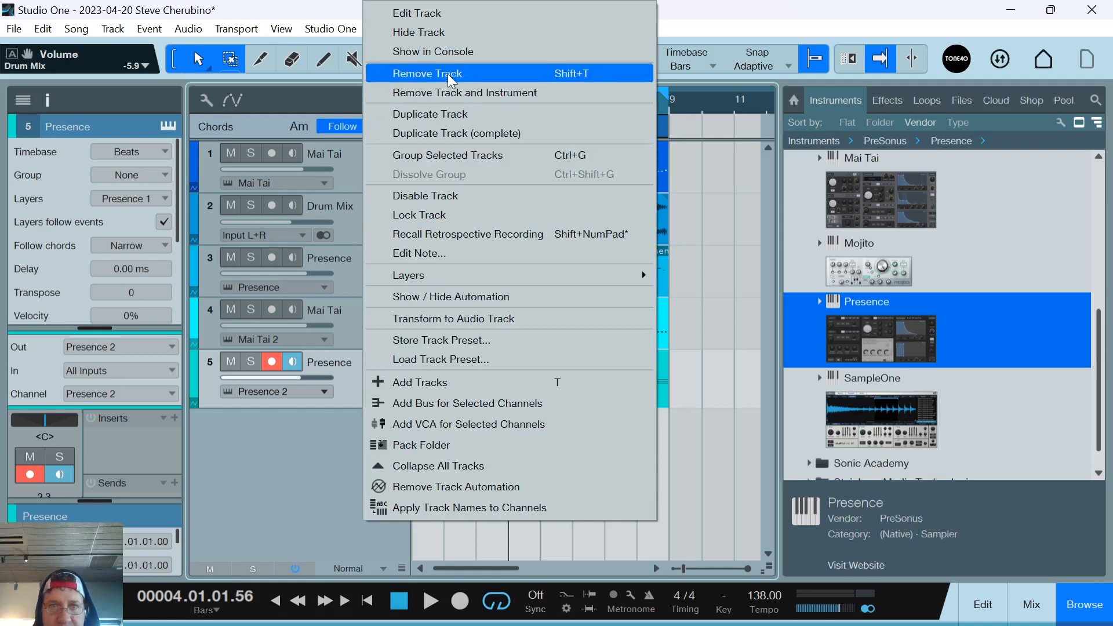
{"action": "left_click", "coordinate": [450, 133]}
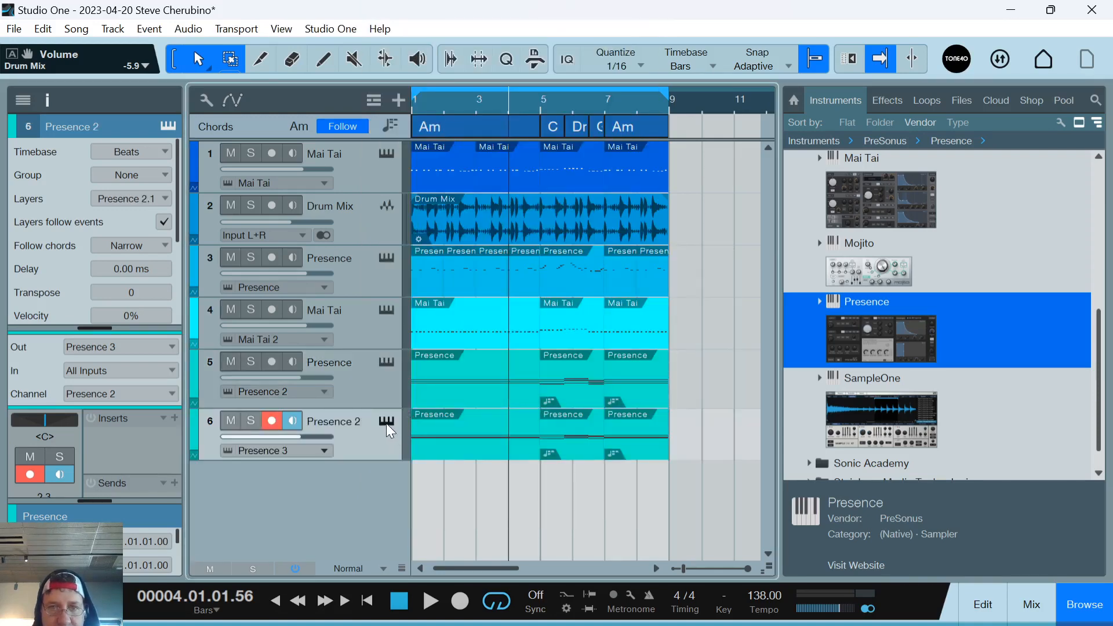
Open the Presence 2 track's instrument, set its transpose to -12 and close the instrument window.
{"action": "left_click", "coordinate": [386, 422]}
{"action": "left_click_drag", "start_coordinate": [340, 358], "coordinate": [337, 451]}
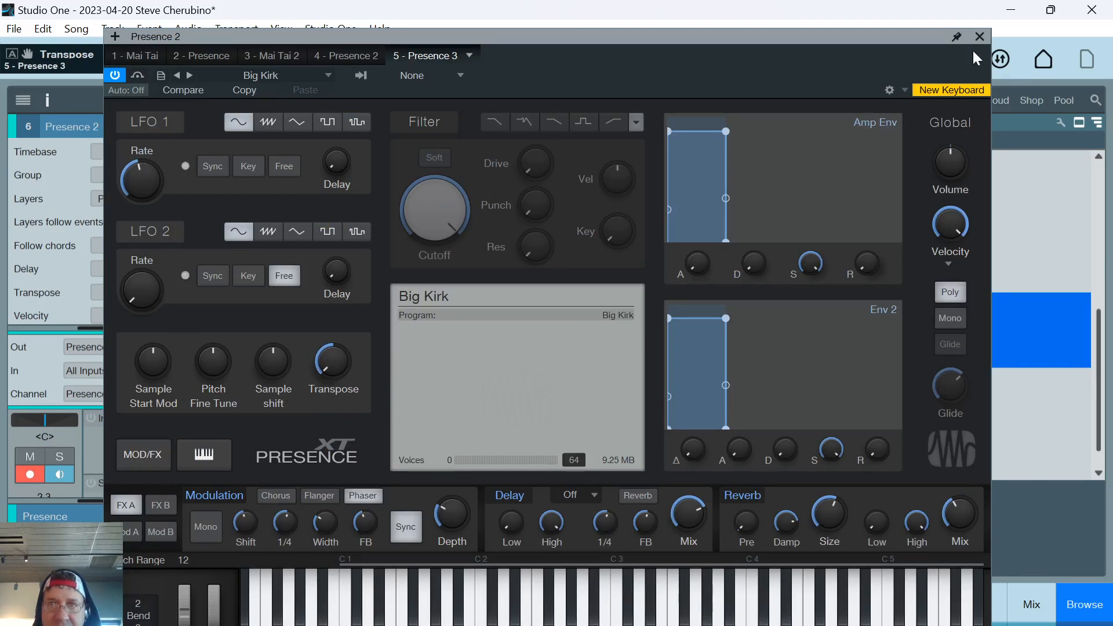
{"action": "left_click", "coordinate": [980, 36]}
Merge the Presence 2 events into one part and transform the track to audio, rendering inserts, preserving the instrument track state and removing the instrument.
{"action": "left_click_drag", "start_coordinate": [628, 475], "coordinate": [492, 448]}
{"action": "key", "text": "g"}
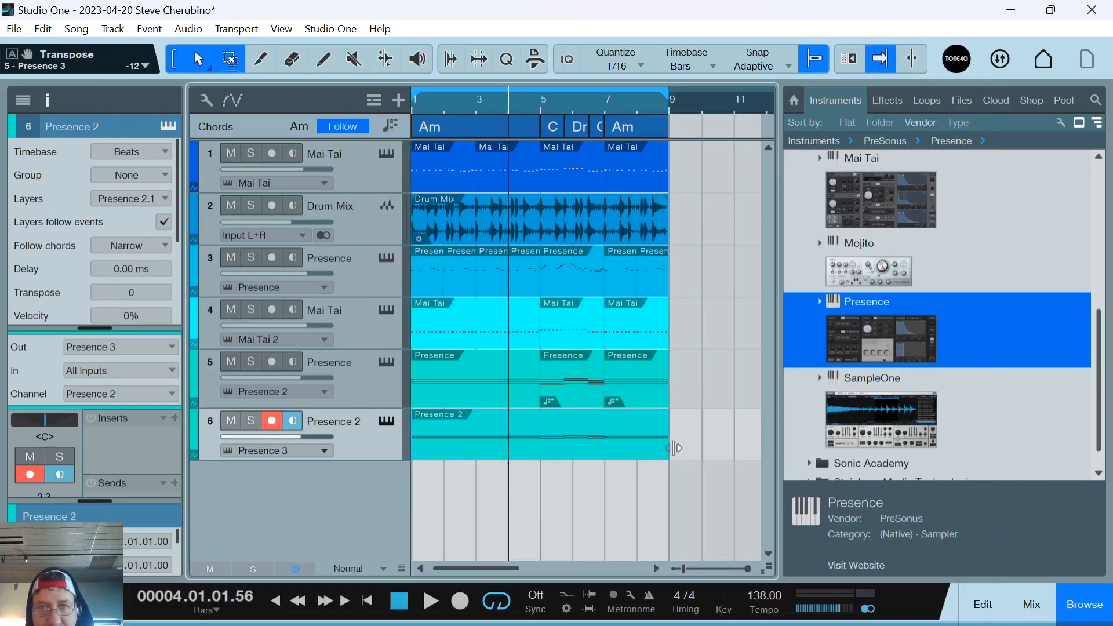
{"action": "right_click", "coordinate": [371, 441]}
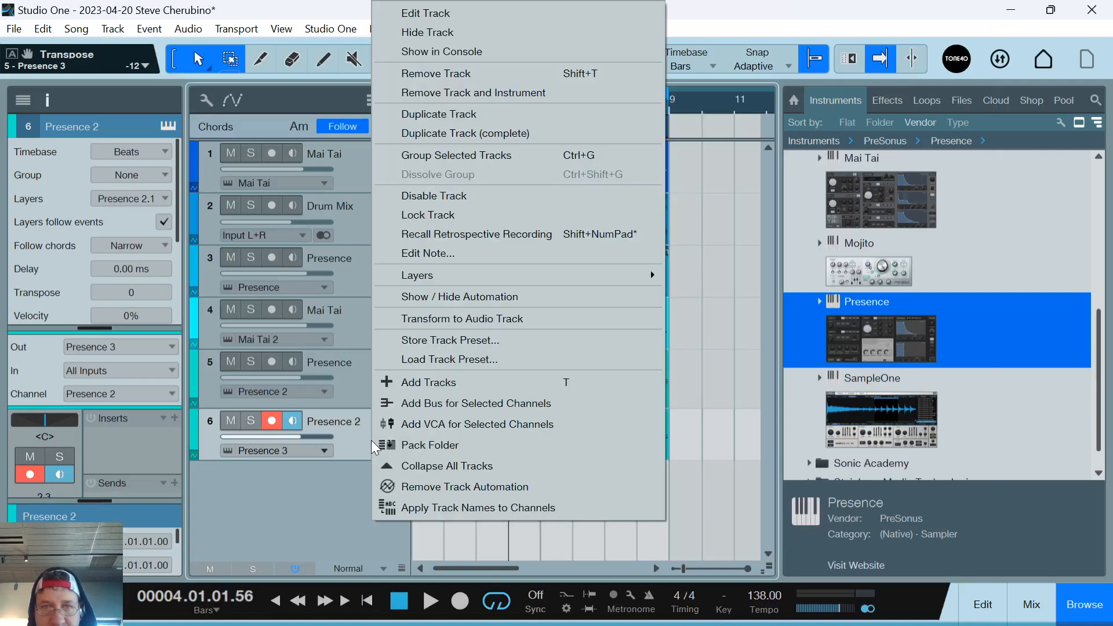
{"action": "left_click", "coordinate": [463, 318]}
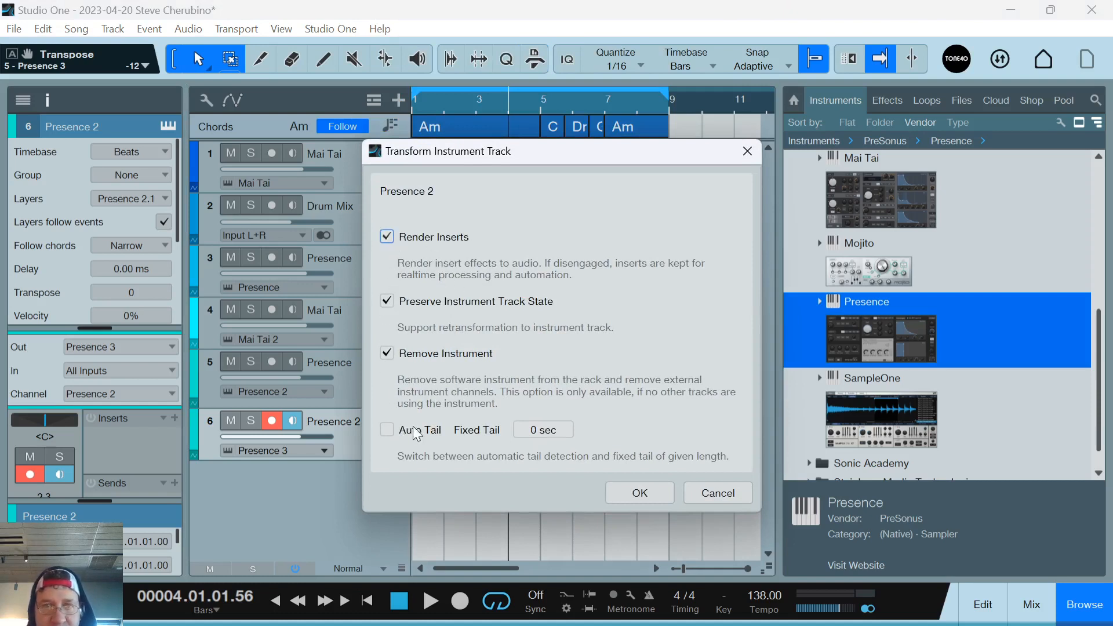
{"action": "left_click", "coordinate": [638, 498]}
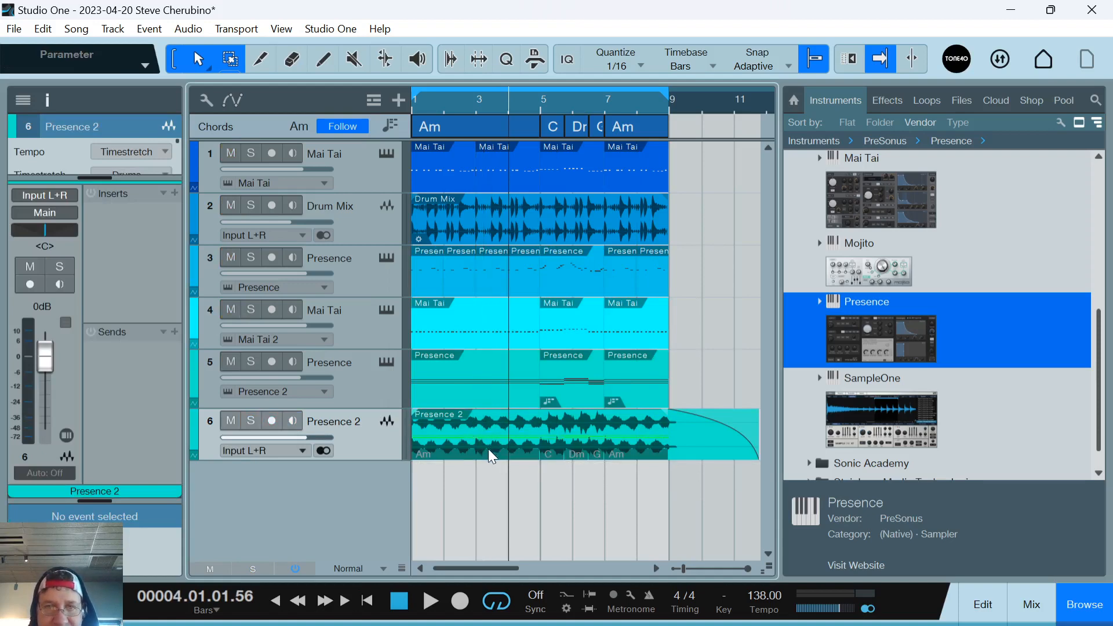
Split the Presence 2 audio event at the grid and shorten all slices to about half their length.
{"action": "right_click", "coordinate": [488, 449]}
{"action": "left_click", "coordinate": [539, 330]}
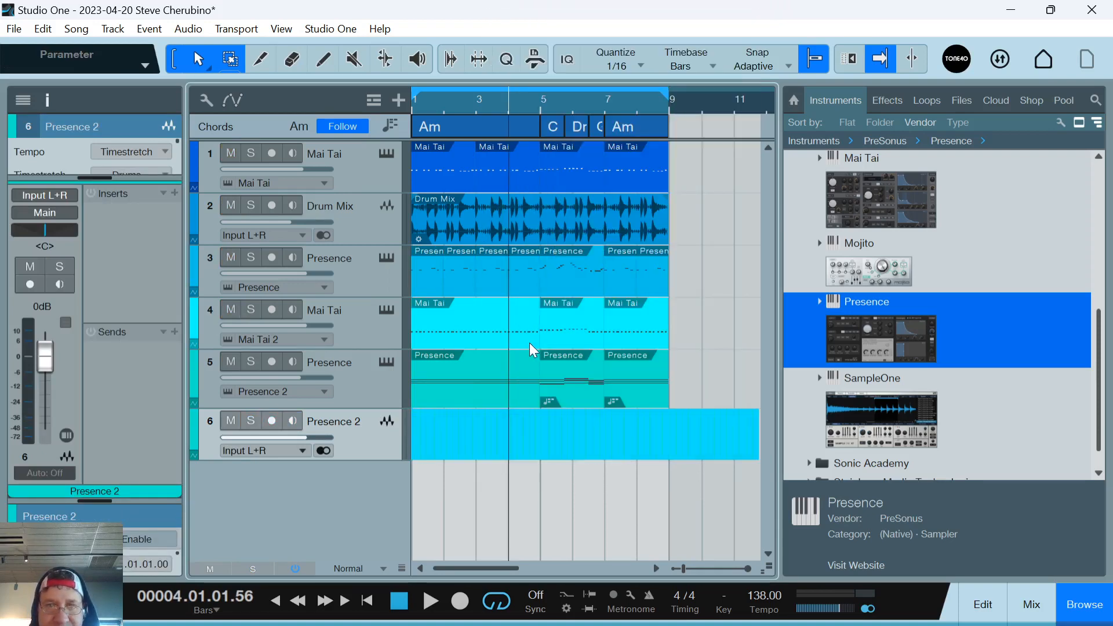
{"action": "left_click_drag", "start_coordinate": [457, 96], "coordinate": [579, 318]}
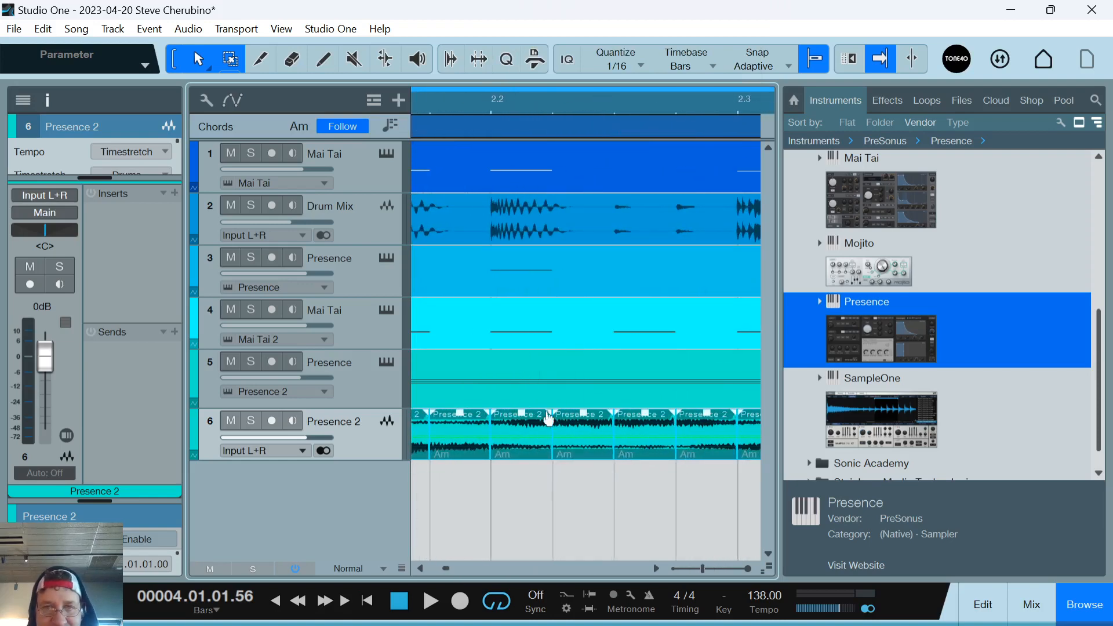
{"action": "left_click_drag", "start_coordinate": [553, 434], "coordinate": [524, 435]}
Solo the Presence 2 track and play its chopped audio.
{"action": "left_click", "coordinate": [249, 418]}
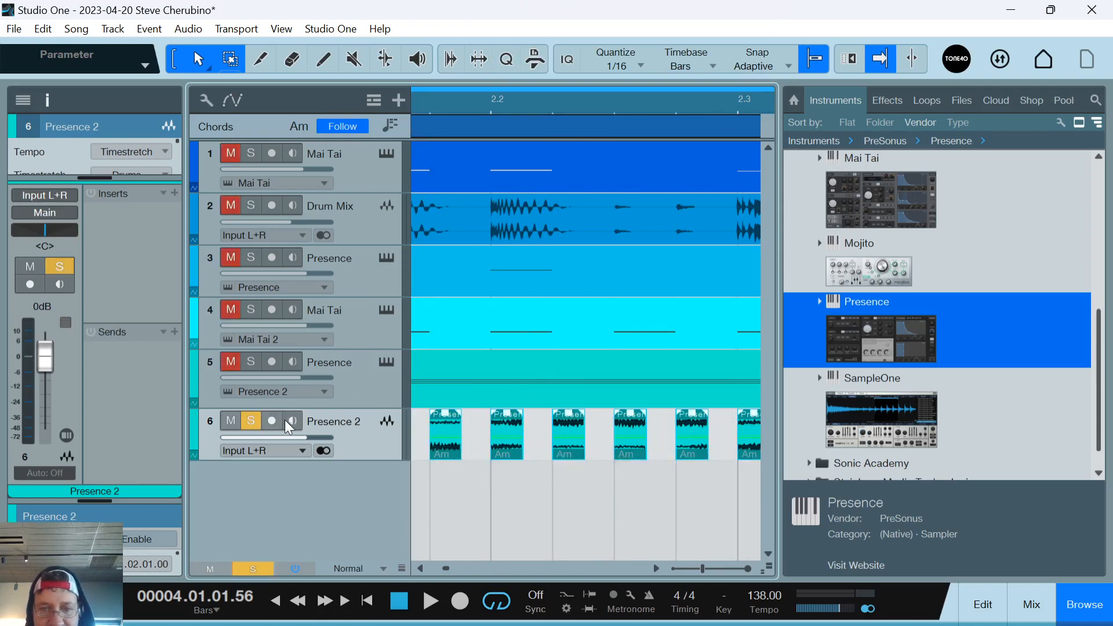
{"action": "key", "text": "space"}
{"action": "left_click_drag", "start_coordinate": [517, 103], "coordinate": [551, 23]}
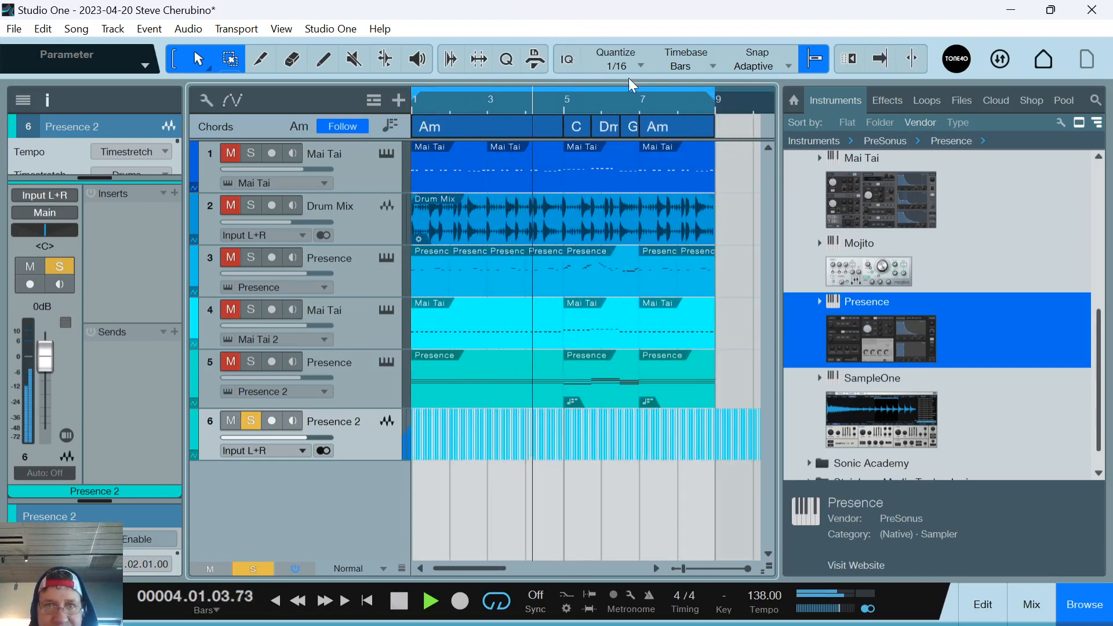
{"action": "left_click_drag", "start_coordinate": [622, 105], "coordinate": [591, 95]}
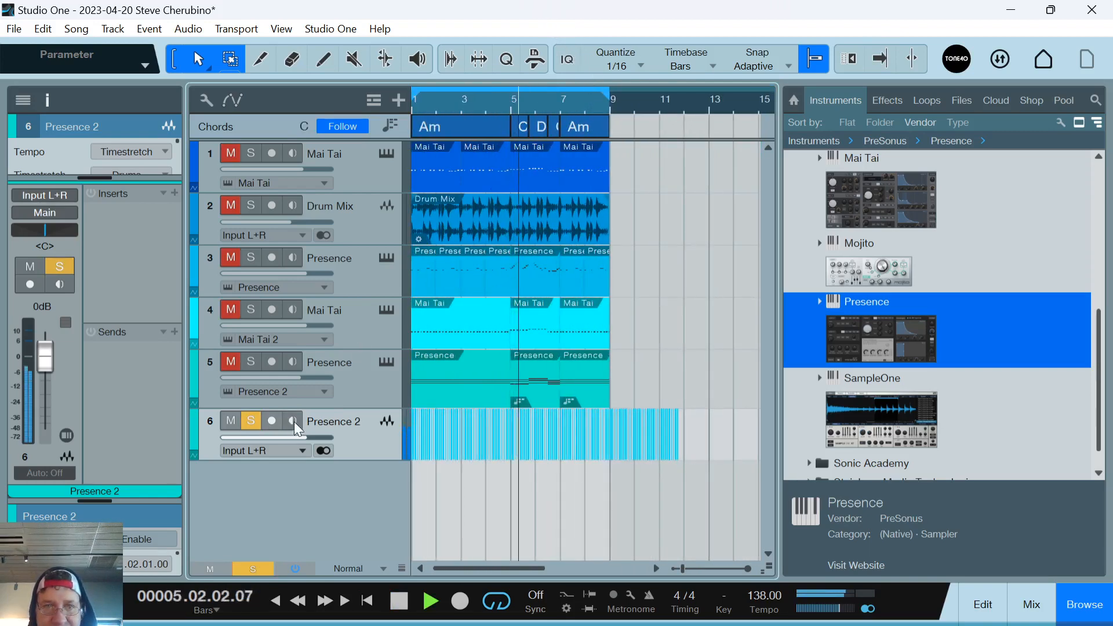
Try the Presence 2 volume at -3.3 dB, undo it together with the slice shortening, and replay the song from the start.
{"action": "left_click_drag", "start_coordinate": [302, 437], "coordinate": [293, 437]}
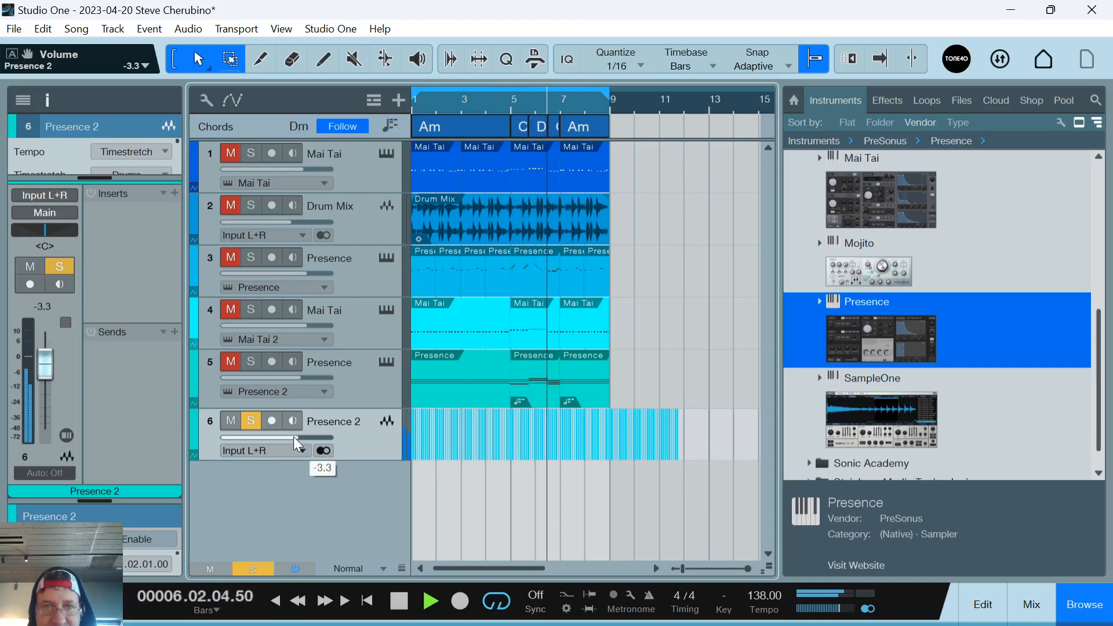
{"action": "left_click_drag", "start_coordinate": [580, 104], "coordinate": [554, 158]}
{"action": "key", "text": "f"}
{"action": "key", "text": "space"}
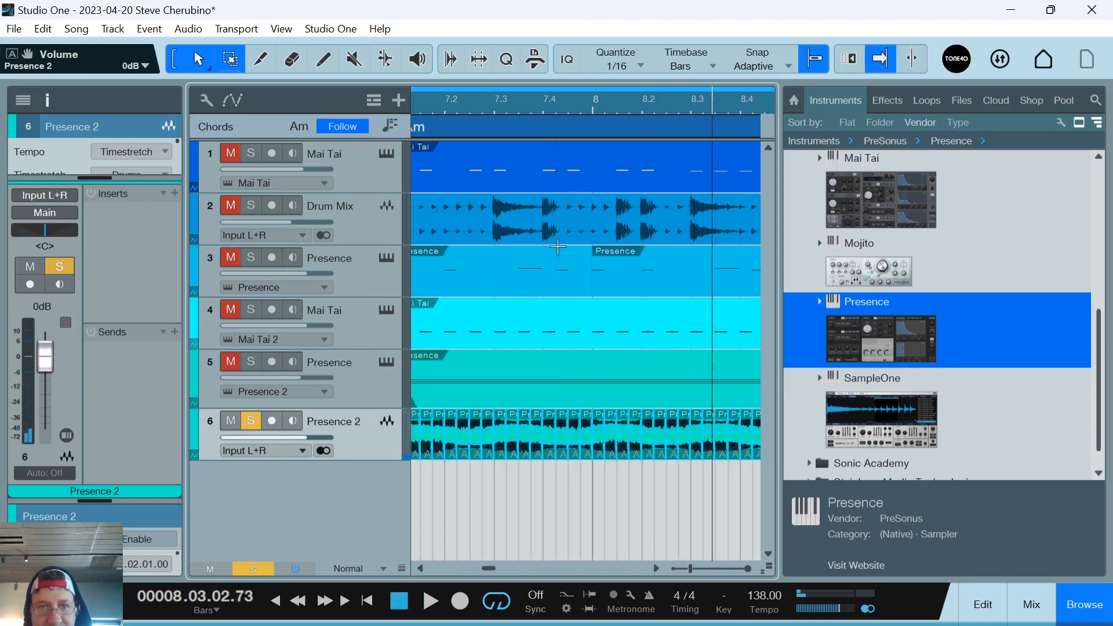
{"action": "key", "text": "comma"}
{"action": "key", "text": "space"}
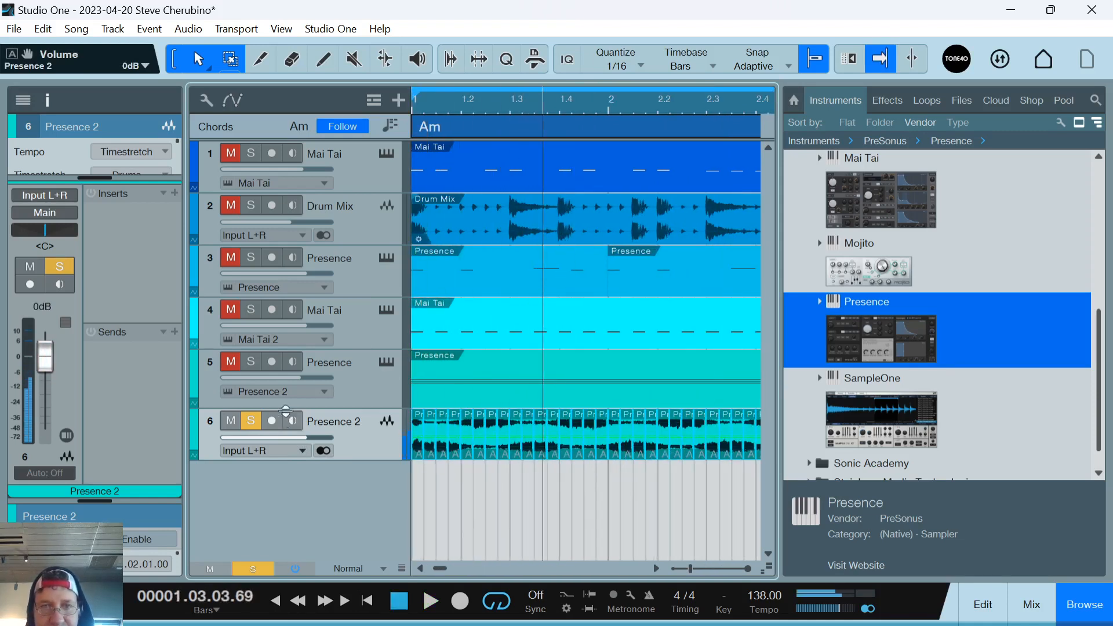
Mute Presence 2, solo the original Presence pad track and play it from the start for comparison.
{"action": "left_click", "coordinate": [235, 422]}
{"action": "left_click", "coordinate": [255, 365]}
{"action": "key", "text": "comma"}
{"action": "key", "text": "space"}
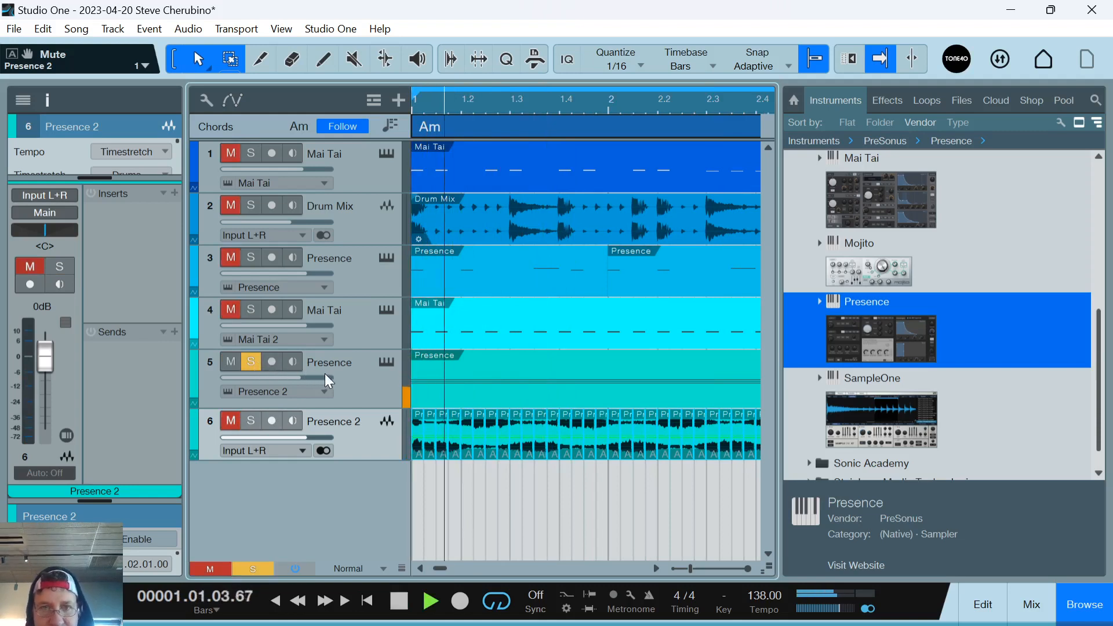
{"action": "key", "text": "space"}
Switch the solo from the original Presence pad back to Presence 2 and play its unshortened slices from the start.
{"action": "left_click", "coordinate": [251, 361]}
{"action": "left_click", "coordinate": [251, 420]}
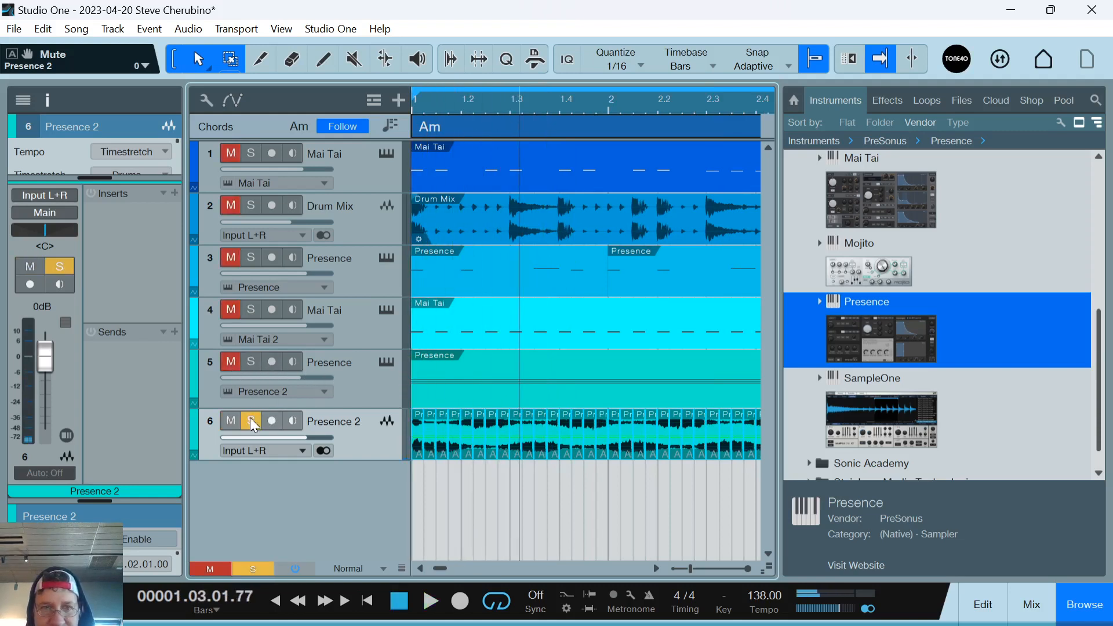
{"action": "key", "text": "comma"}
{"action": "key", "text": "space"}
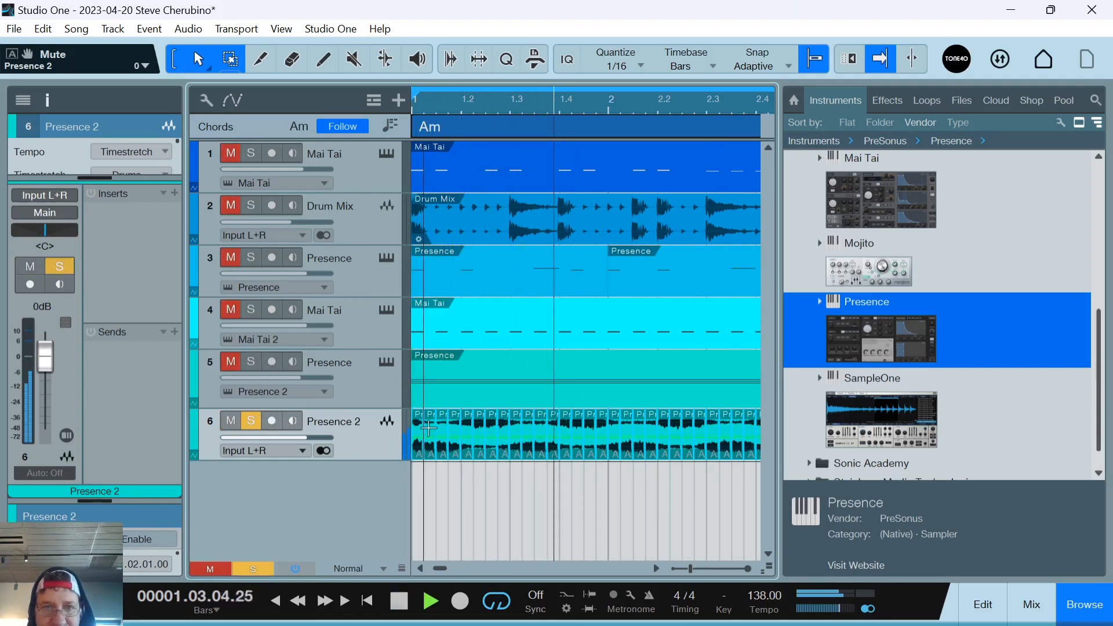
{"action": "key", "text": "space"}
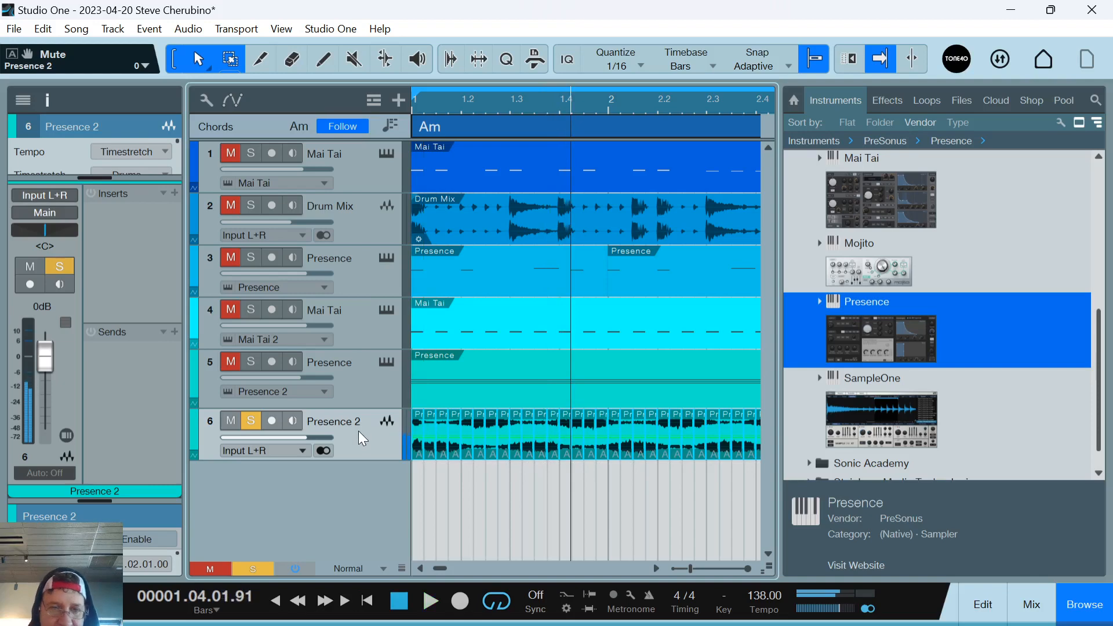
Redo the slice shortening on Presence 2 and play it with the Drum Mix track also soloed.
{"action": "left_click", "coordinate": [47, 29]}
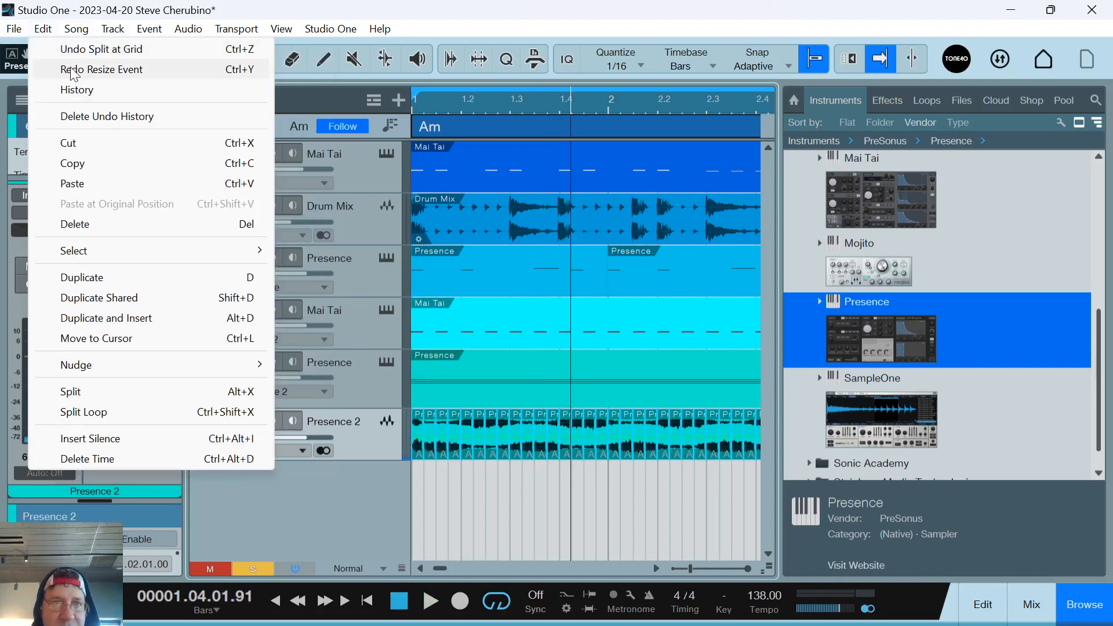
{"action": "left_click", "coordinate": [72, 70]}
{"action": "key", "text": "space"}
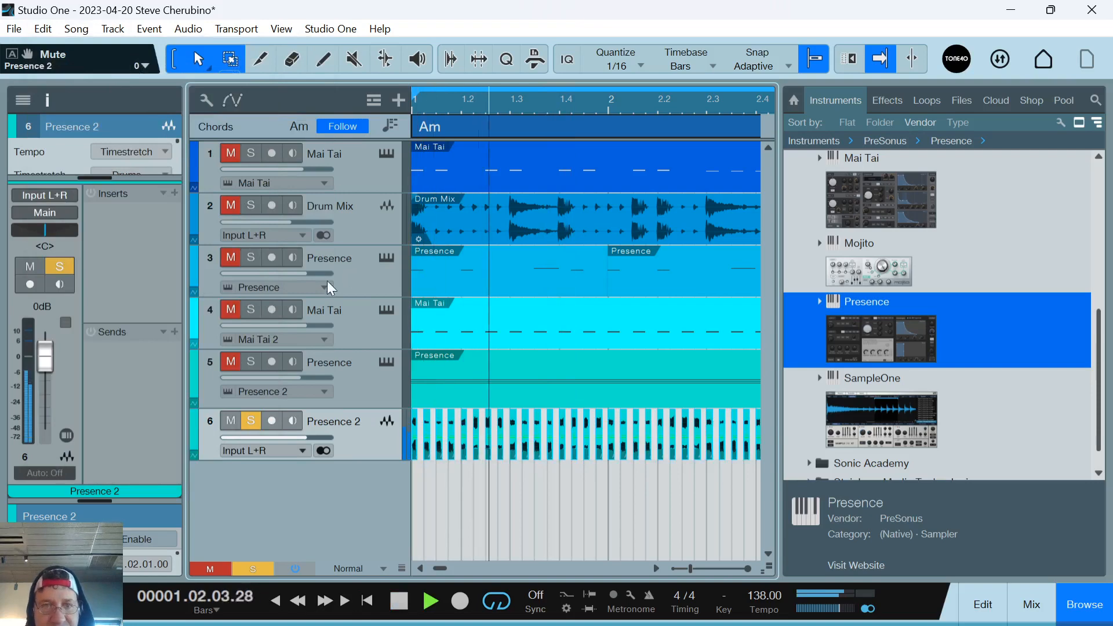
{"action": "left_click", "coordinate": [251, 205]}
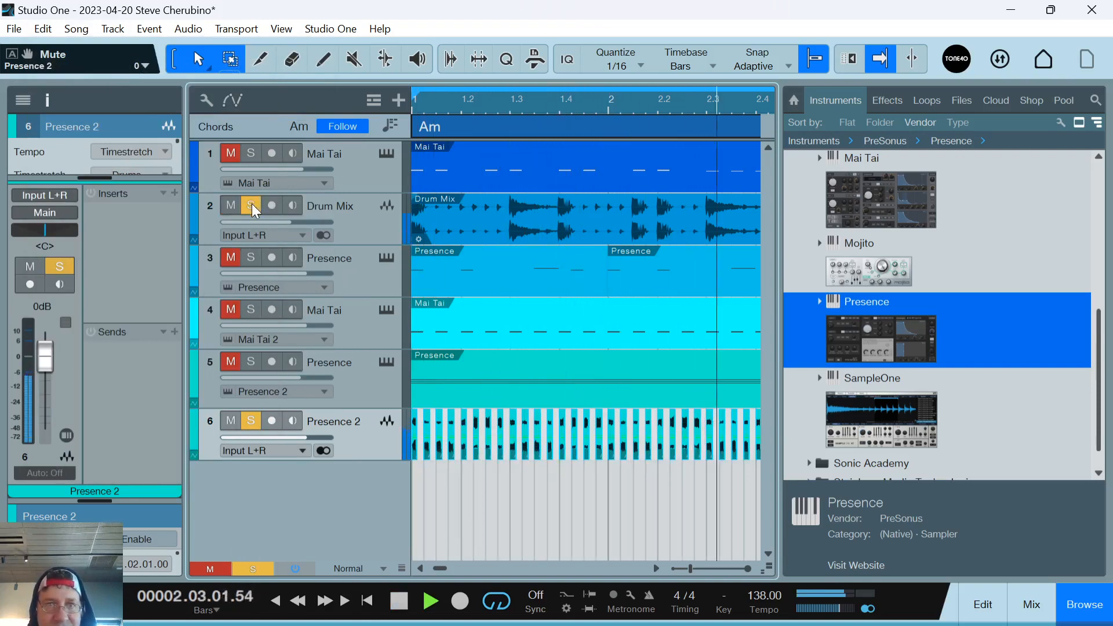
{"action": "left_click_drag", "start_coordinate": [464, 111], "coordinate": [413, 82]}
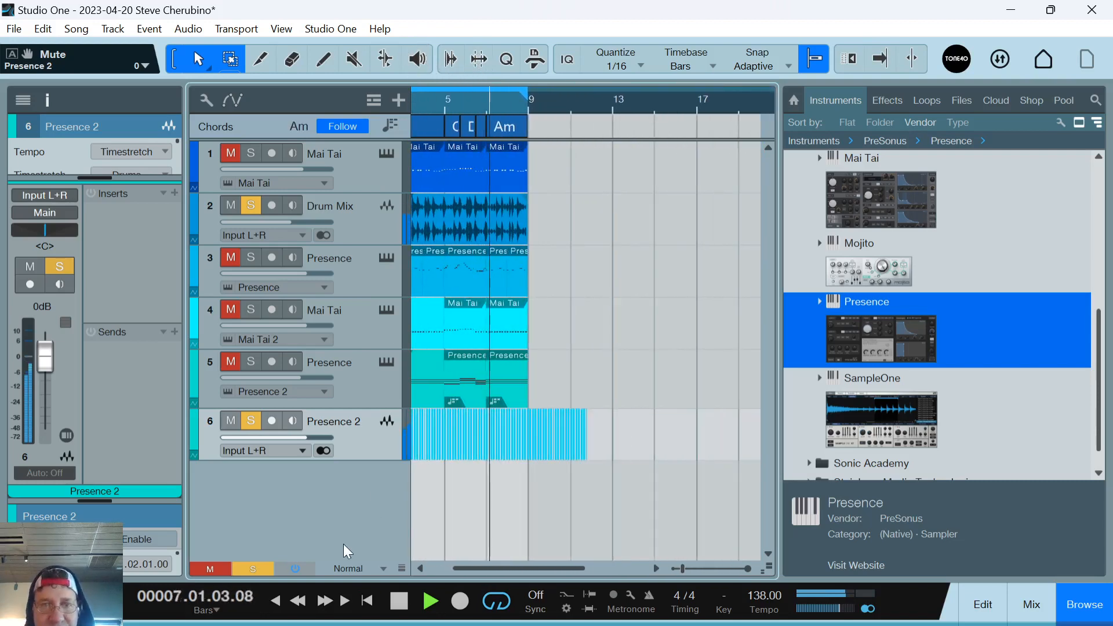
Clear all solos and mutes and set the Presence 2 volume to -2.9 dB during playback.
{"action": "left_click", "coordinate": [253, 568]}
{"action": "left_click", "coordinate": [210, 568]}
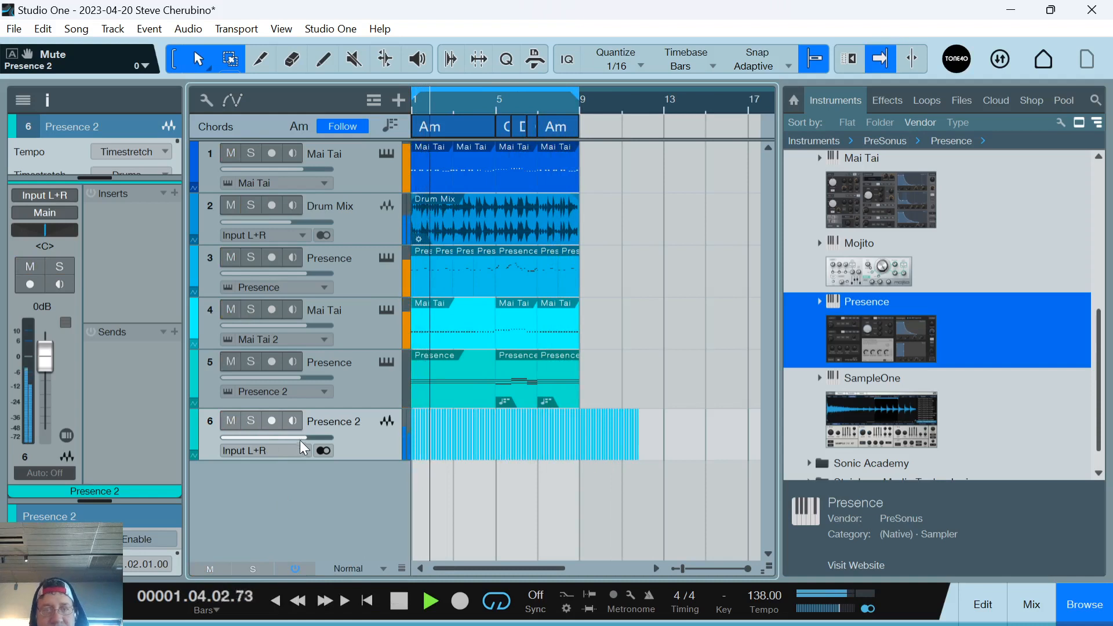
{"action": "left_click_drag", "start_coordinate": [301, 440], "coordinate": [289, 436]}
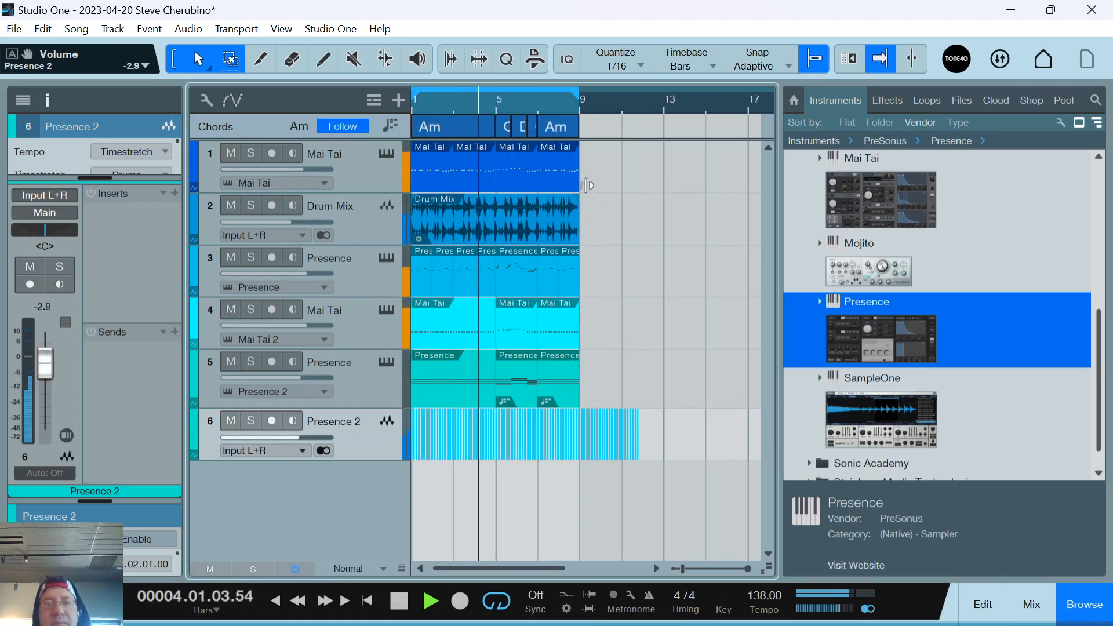
{"action": "left_click_drag", "start_coordinate": [597, 106], "coordinate": [654, 117]}
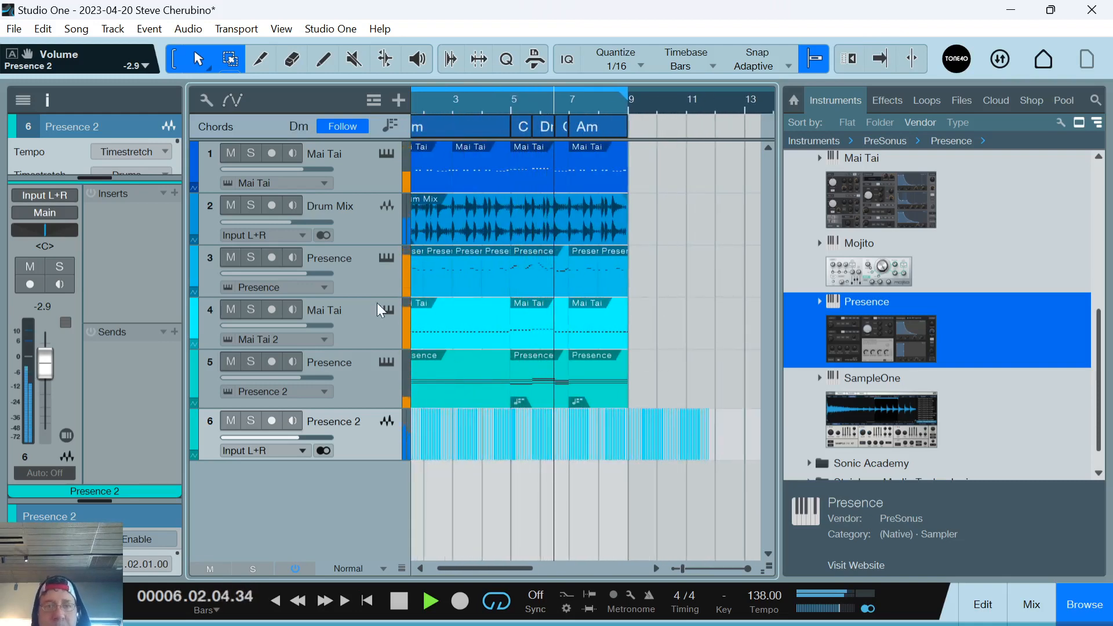
Set the first Presence track's volume to +2.5 dB and insert a Pro EQ on it.
{"action": "left_click_drag", "start_coordinate": [306, 272], "coordinate": [313, 274]}
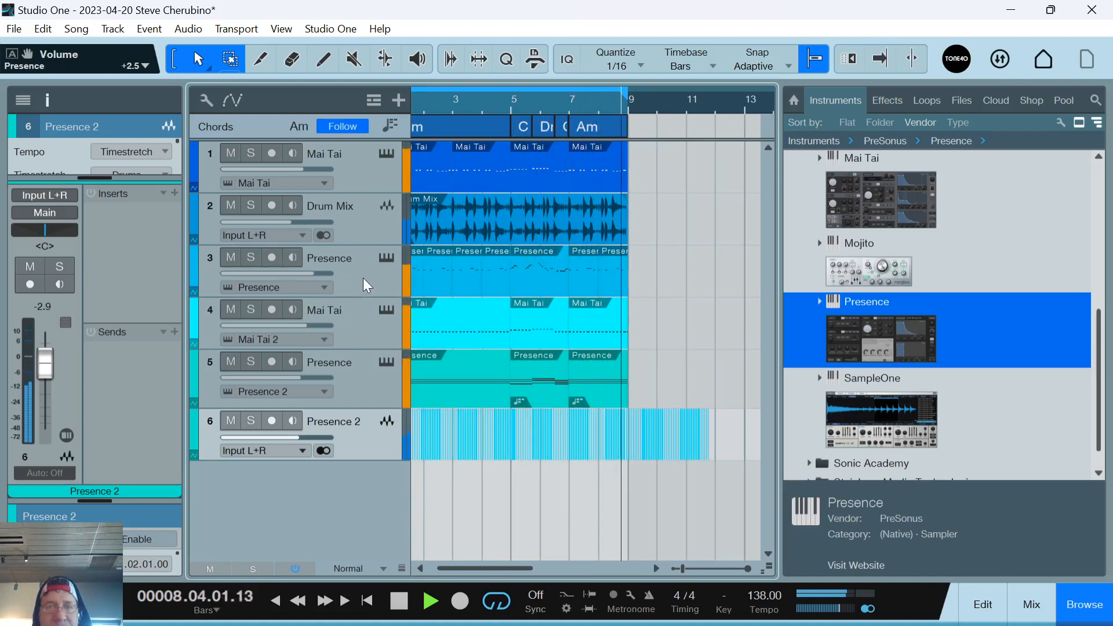
{"action": "left_click", "coordinate": [197, 278]}
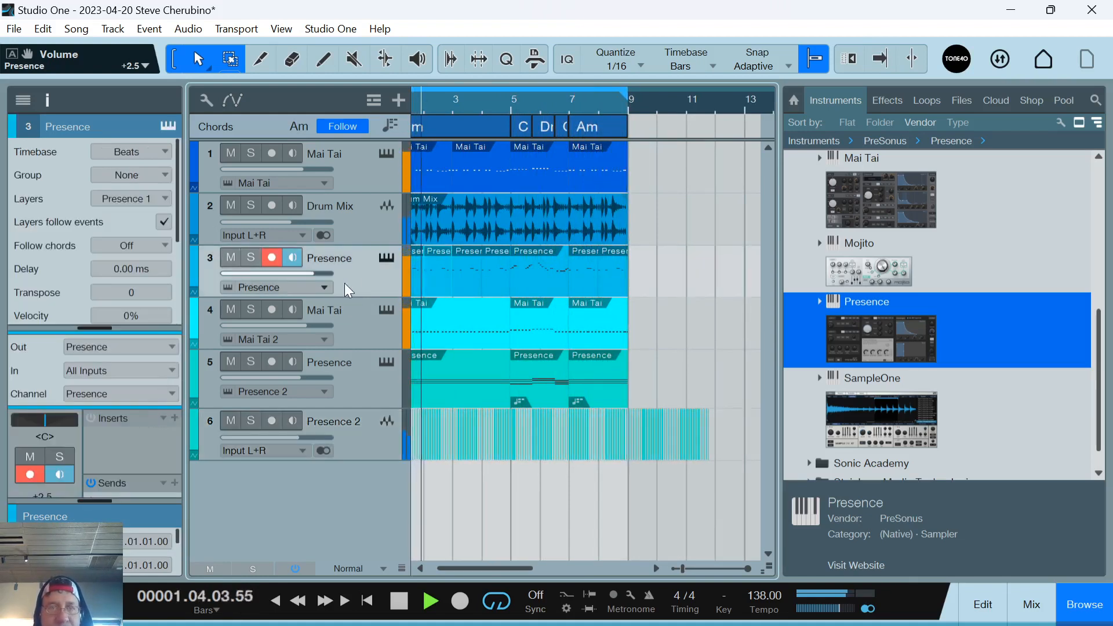
{"action": "left_click", "coordinate": [175, 418]}
{"action": "type", "text": "eq"}
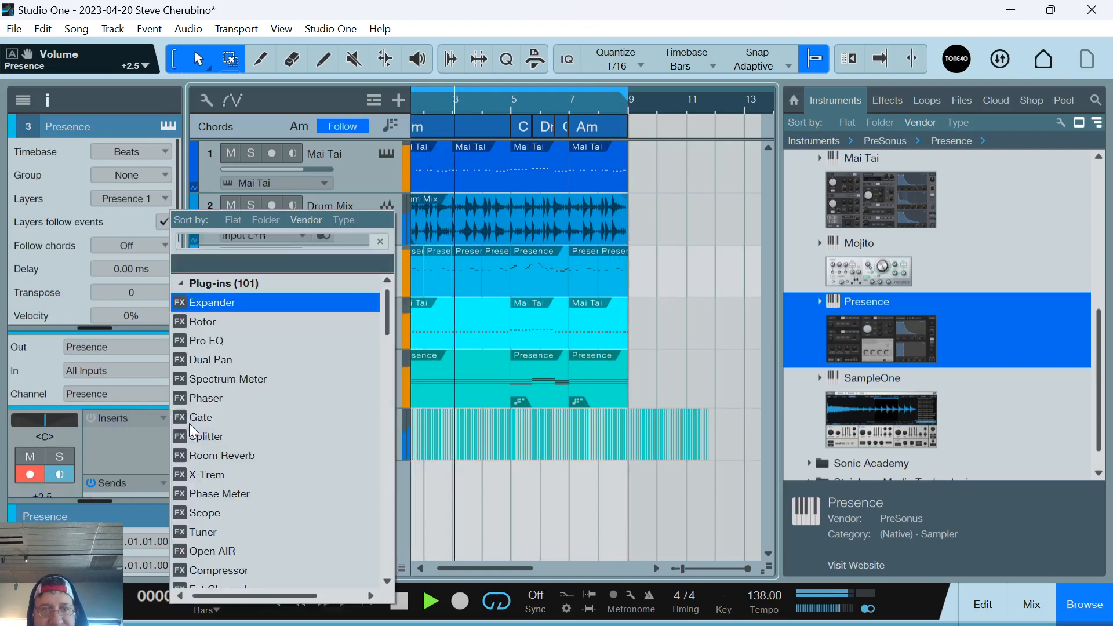
{"action": "left_click", "coordinate": [215, 301]}
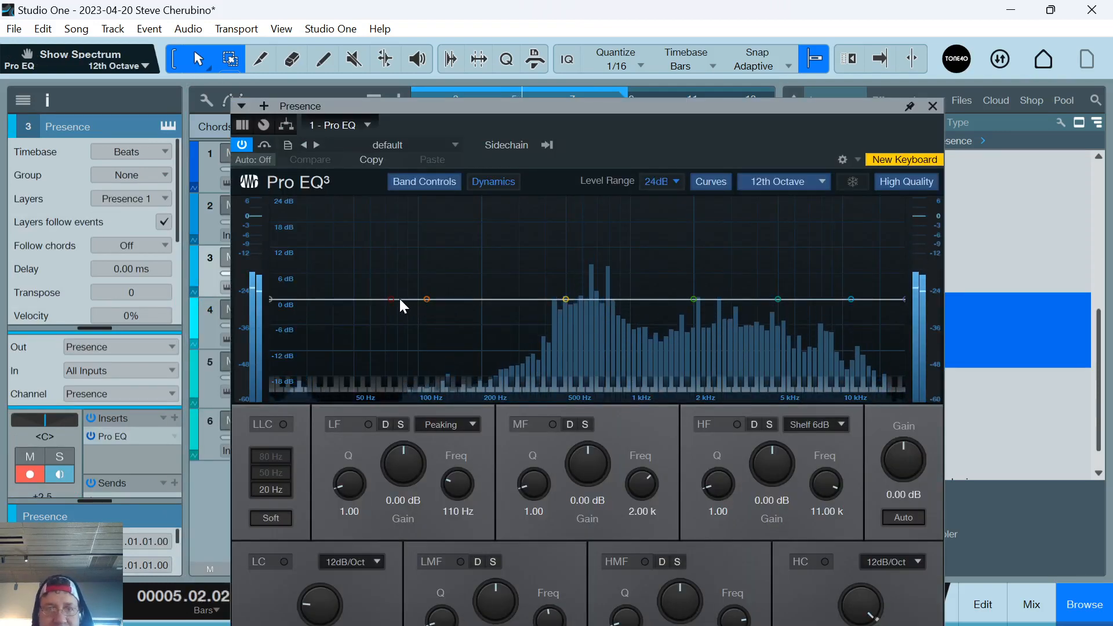
Enable the Pro EQ low cut just below 500 Hz, boost the MF band 4.36 dB at 4.50 kHz and close the plug-in.
{"action": "left_click_drag", "start_coordinate": [399, 298], "coordinate": [564, 299]}
{"action": "left_click_drag", "start_coordinate": [696, 298], "coordinate": [798, 272]}
{"action": "left_click_drag", "start_coordinate": [770, 275], "coordinate": [768, 280]}
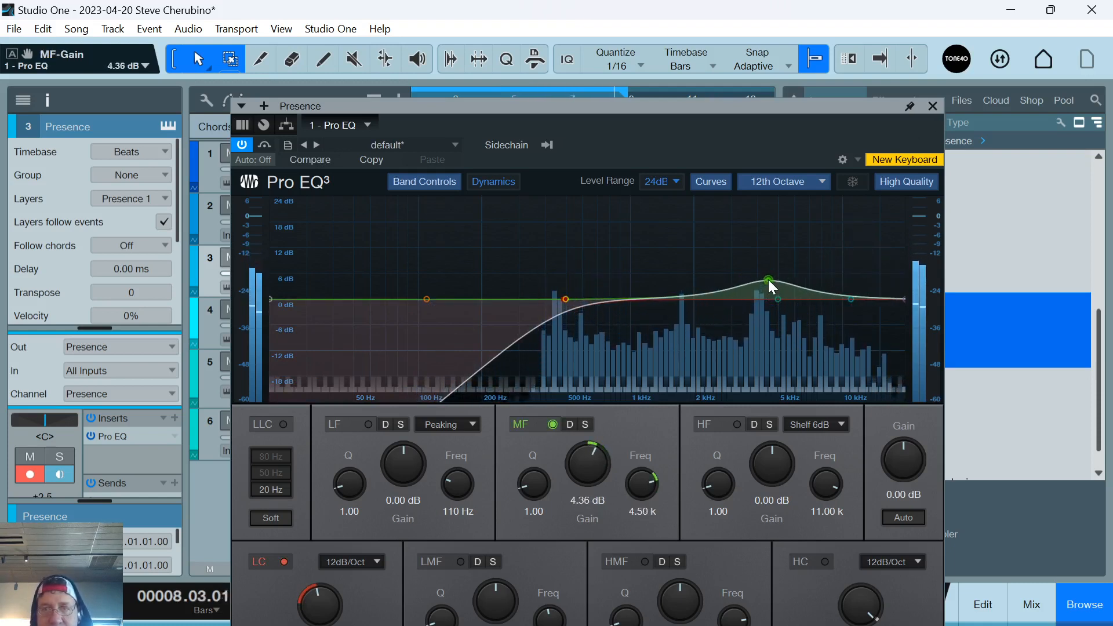
{"action": "left_click", "coordinate": [933, 106]}
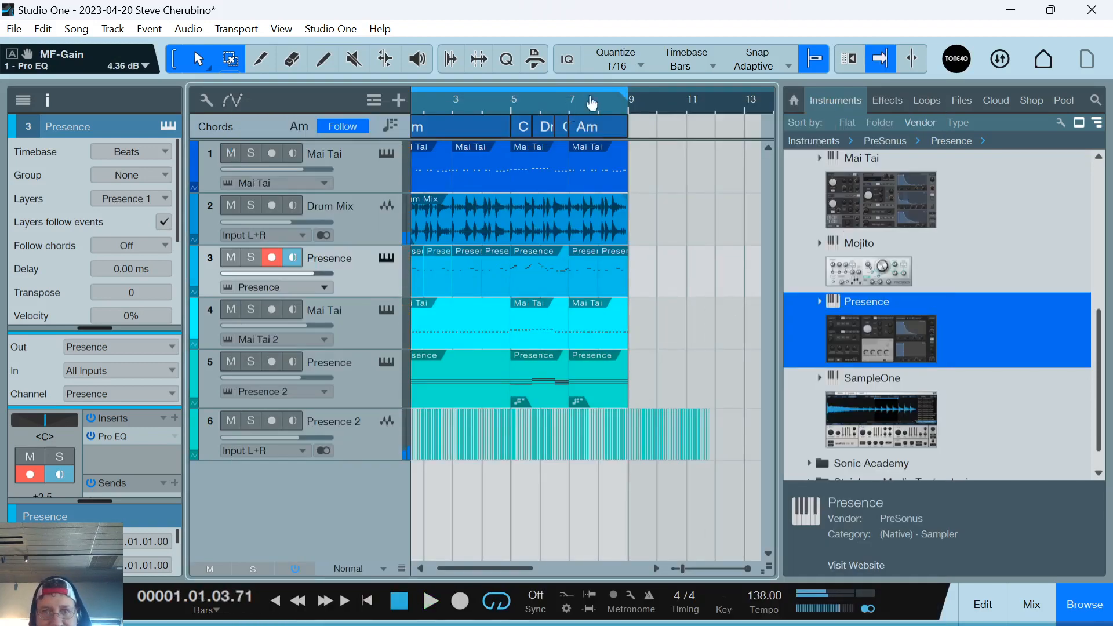
Show the whole arrangement from bar 1 and set the track height to Small.
{"action": "left_click_drag", "start_coordinate": [590, 98], "coordinate": [635, 113]}
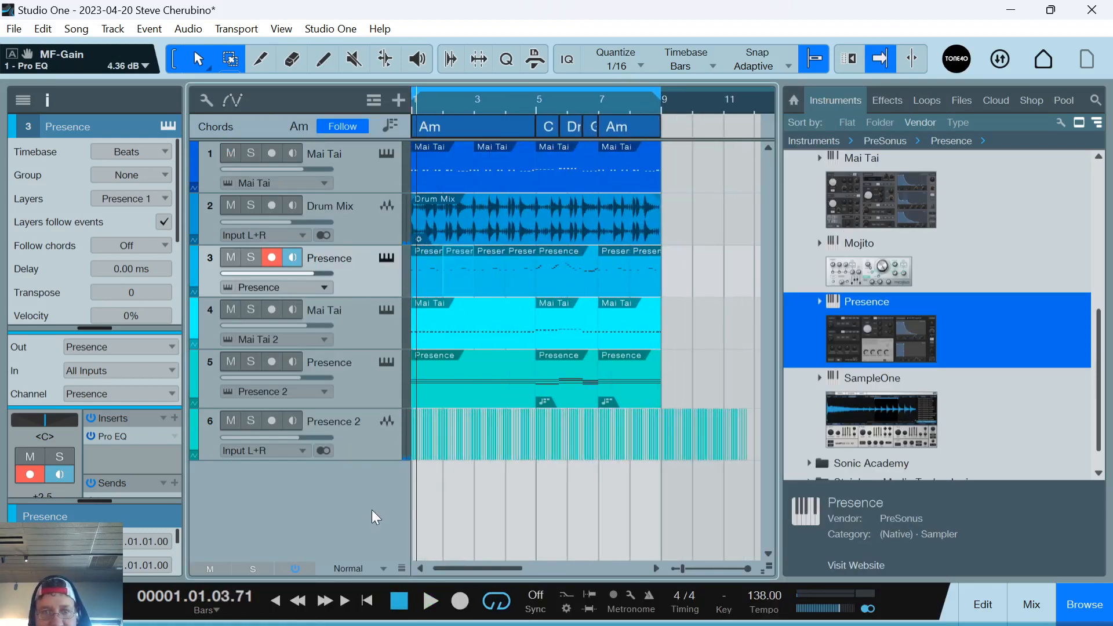
{"action": "left_click_drag", "start_coordinate": [401, 569], "coordinate": [400, 548]}
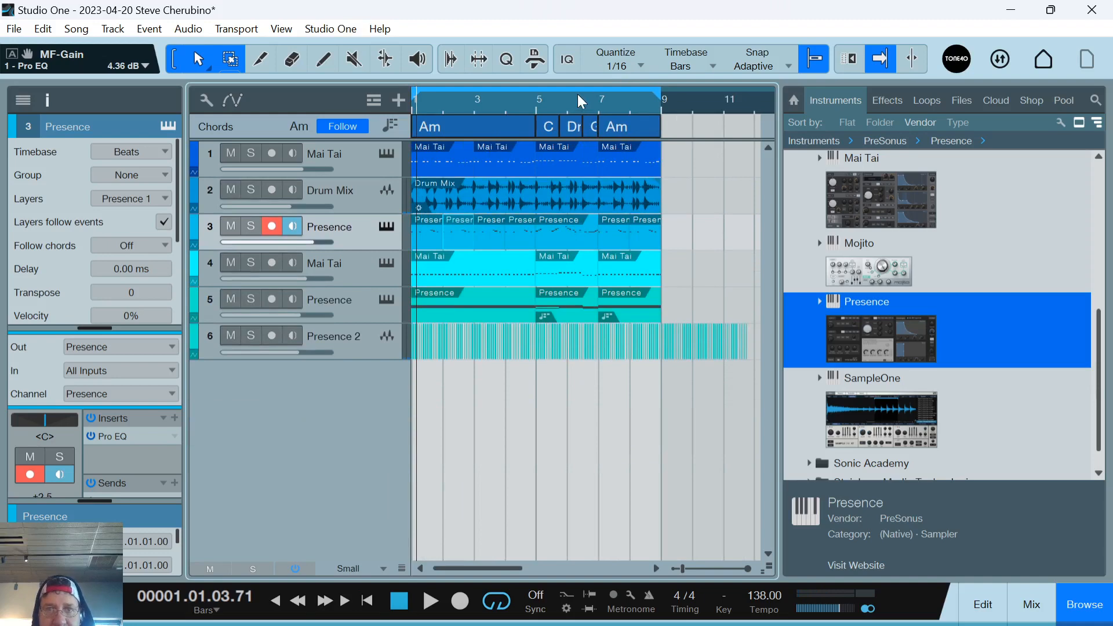
Show the Arranger track and create an Intro section over the looped range from bar 1 to bar 9.
{"action": "mouse_move", "coordinate": [583, 102]}
{"action": "left_mouse_down"}
{"action": "mouse_move", "coordinate": [497, 99]}
{"action": "mouse_move", "coordinate": [581, 108]}
{"action": "left_mouse_up"}
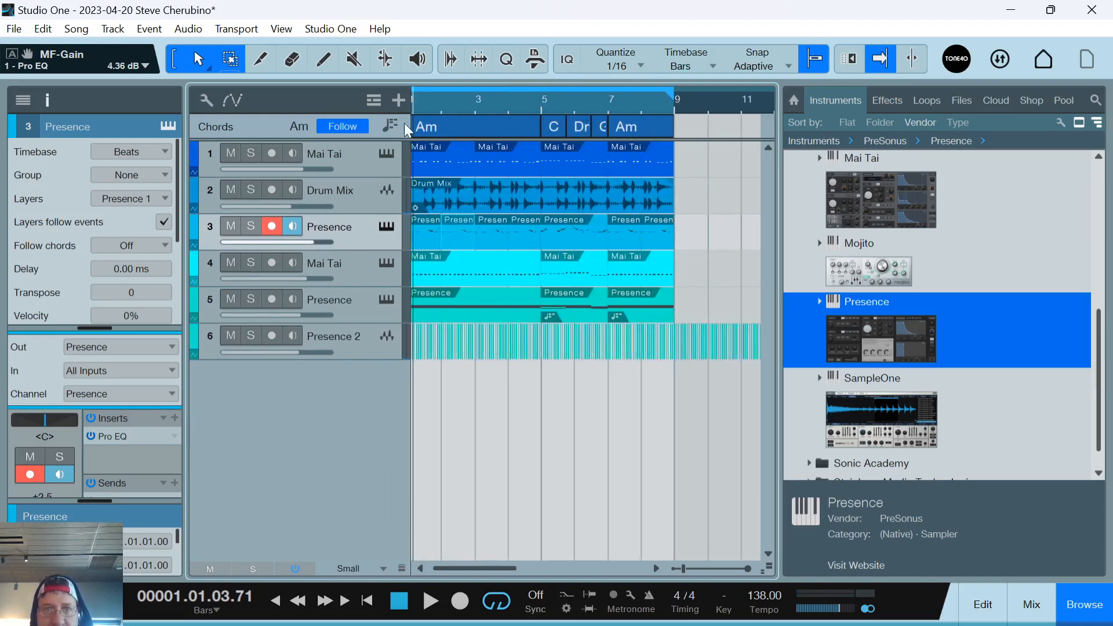
{"action": "left_click", "coordinate": [365, 97]}
{"action": "left_click", "coordinate": [394, 204]}
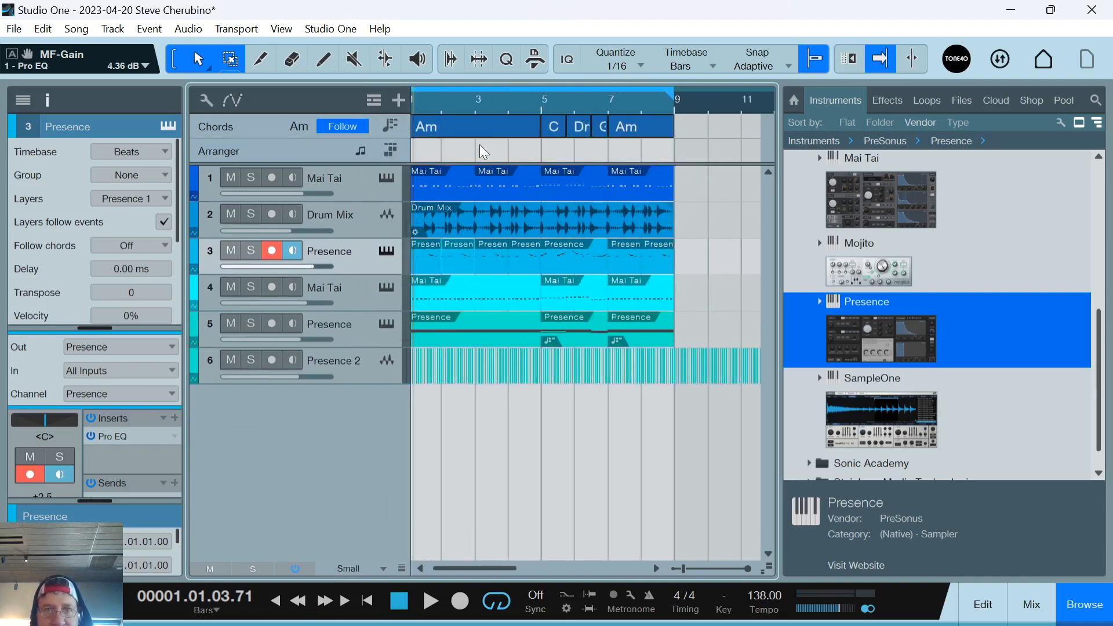
{"action": "double_click", "coordinate": [461, 154]}
{"action": "left_click", "coordinate": [675, 153]}
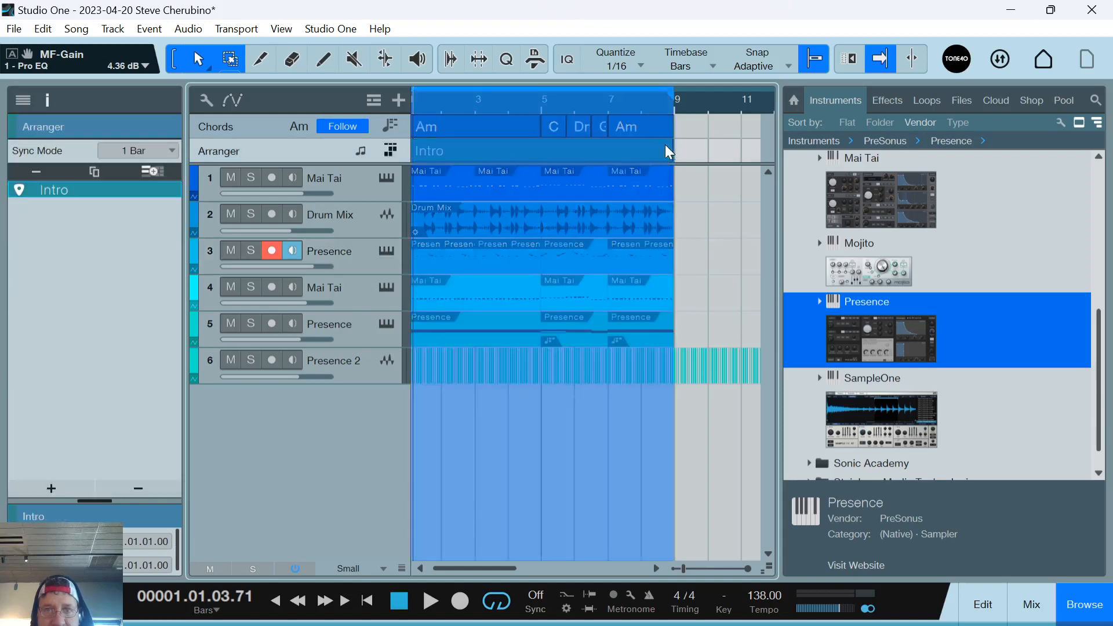
{"action": "left_click_drag", "start_coordinate": [673, 153], "coordinate": [542, 155]}
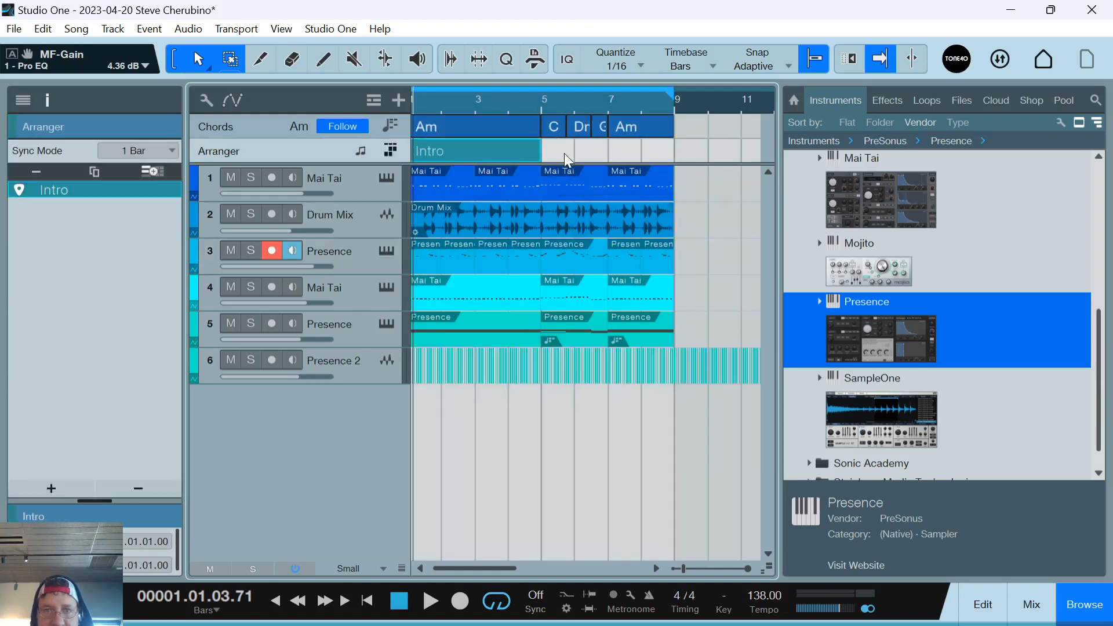
{"action": "double_click", "coordinate": [591, 152]}
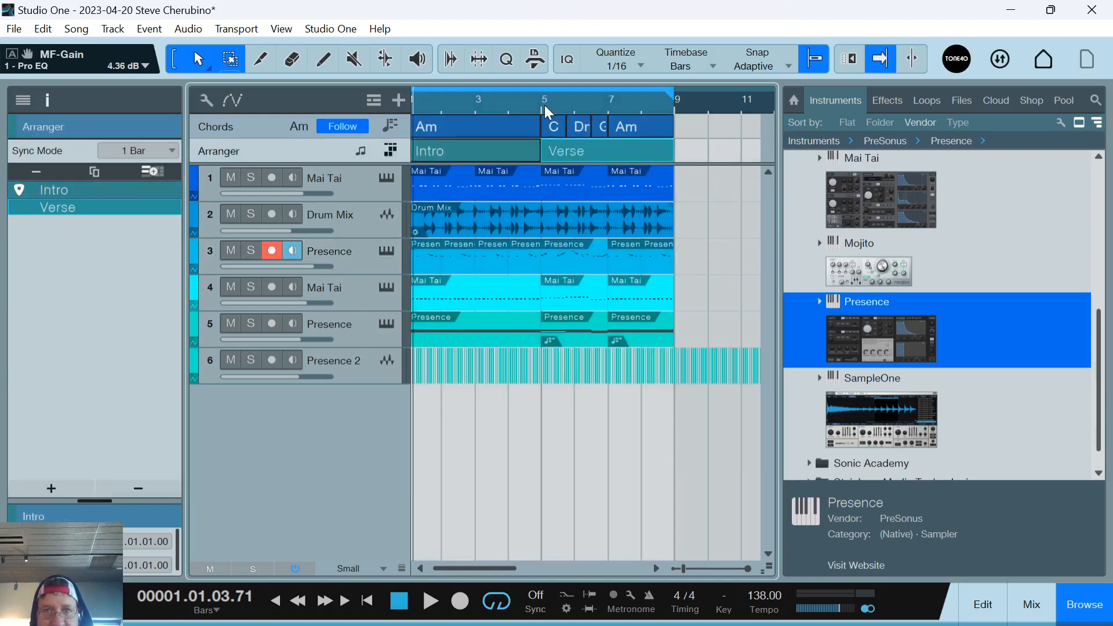
{"action": "left_click_drag", "start_coordinate": [547, 107], "coordinate": [549, 260]}
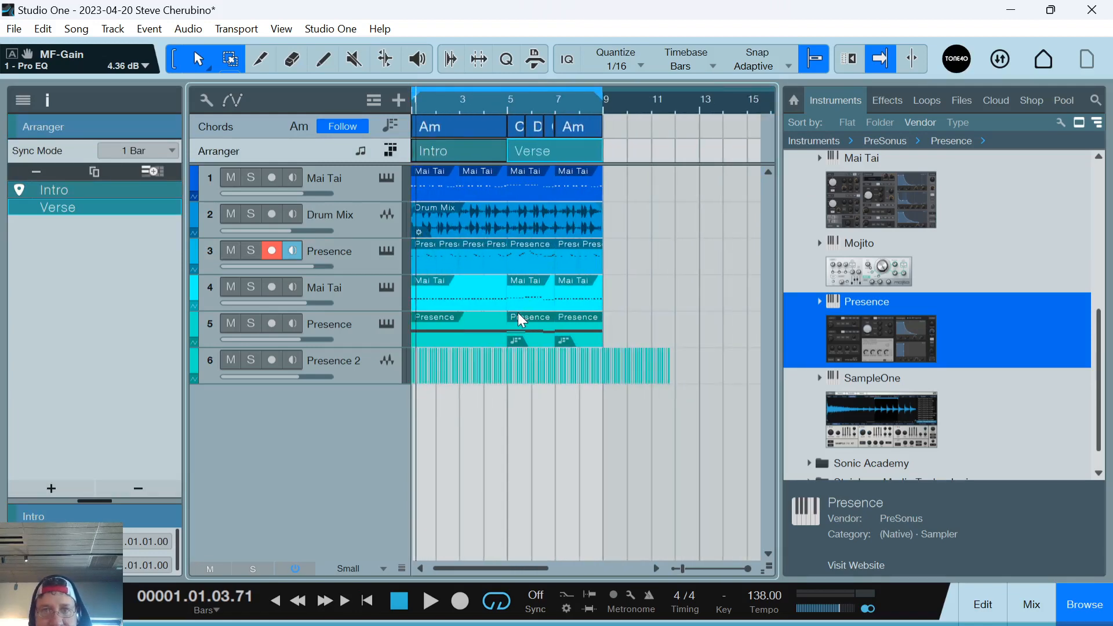
{"action": "key", "text": "Delete"}
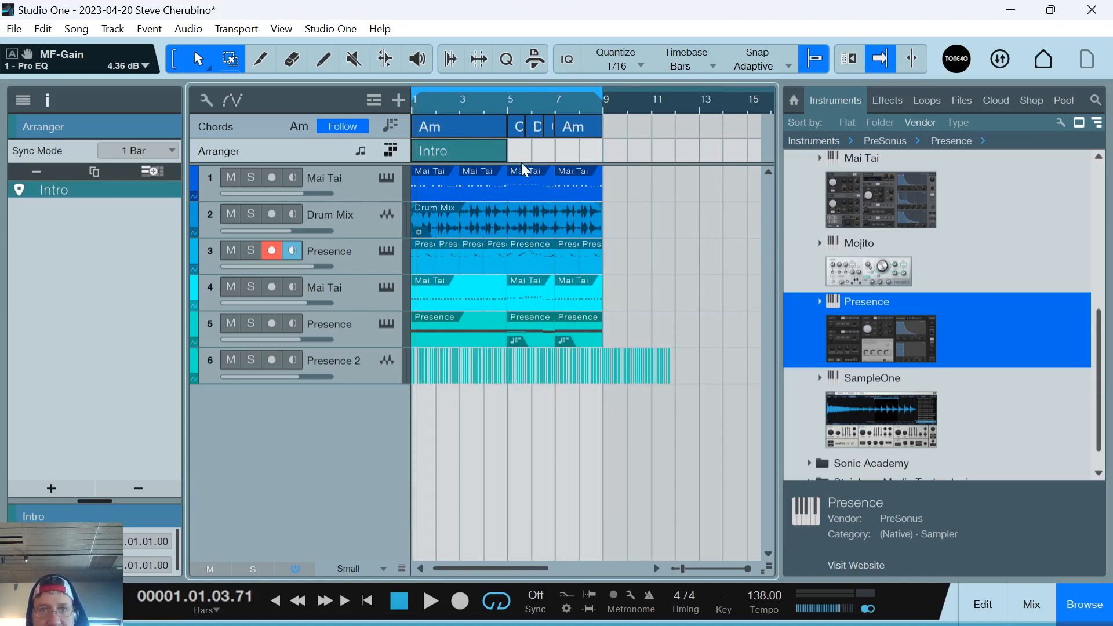
{"action": "left_click_drag", "start_coordinate": [507, 155], "coordinate": [603, 156]}
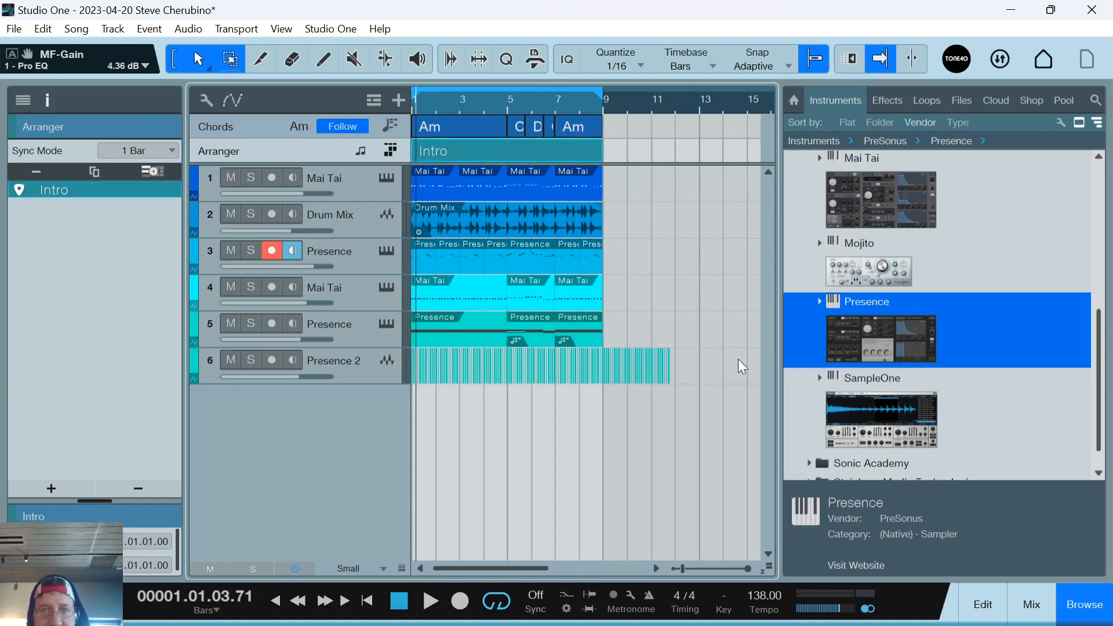
Delete the Presence 2 slices beyond bar 9 and duplicate the Intro section directly after itself.
{"action": "left_click_drag", "start_coordinate": [703, 418], "coordinate": [606, 331]}
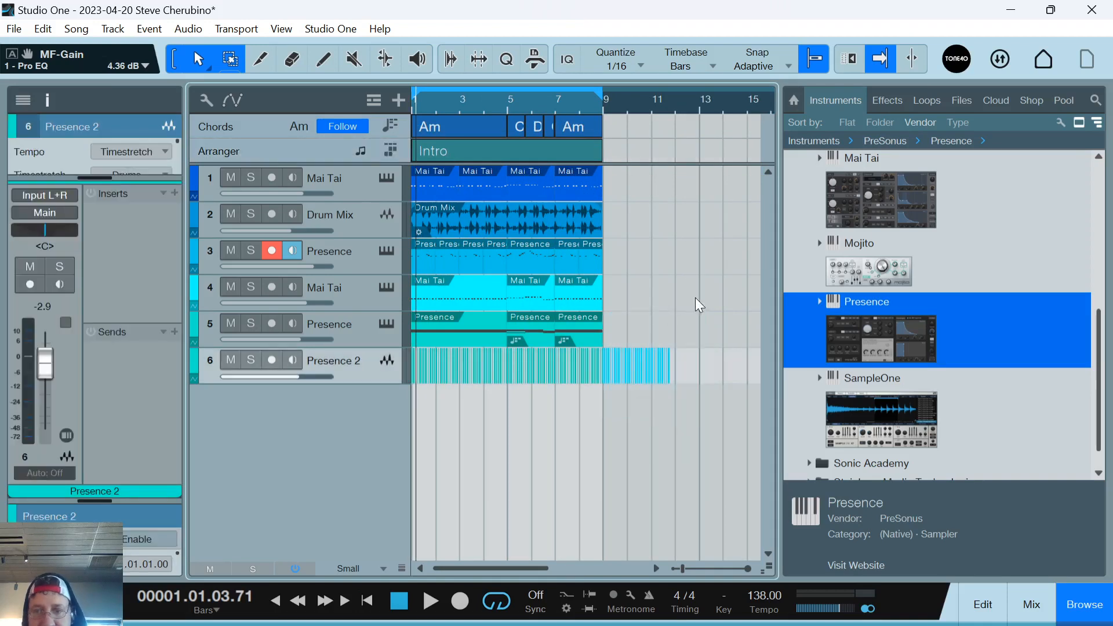
{"action": "key", "text": "Delete"}
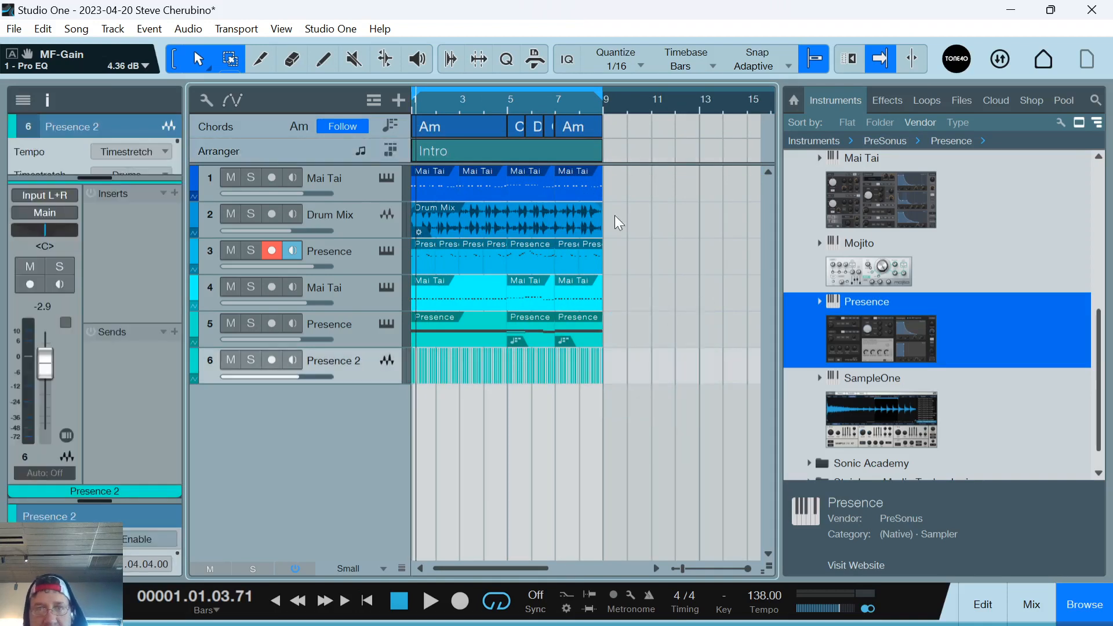
{"action": "left_click", "coordinate": [542, 150]}
{"action": "key", "text": "ctrl+d"}
Rename the duplicated arranger section starting at bar 9 to Verse.
{"action": "right_click", "coordinate": [629, 157]}
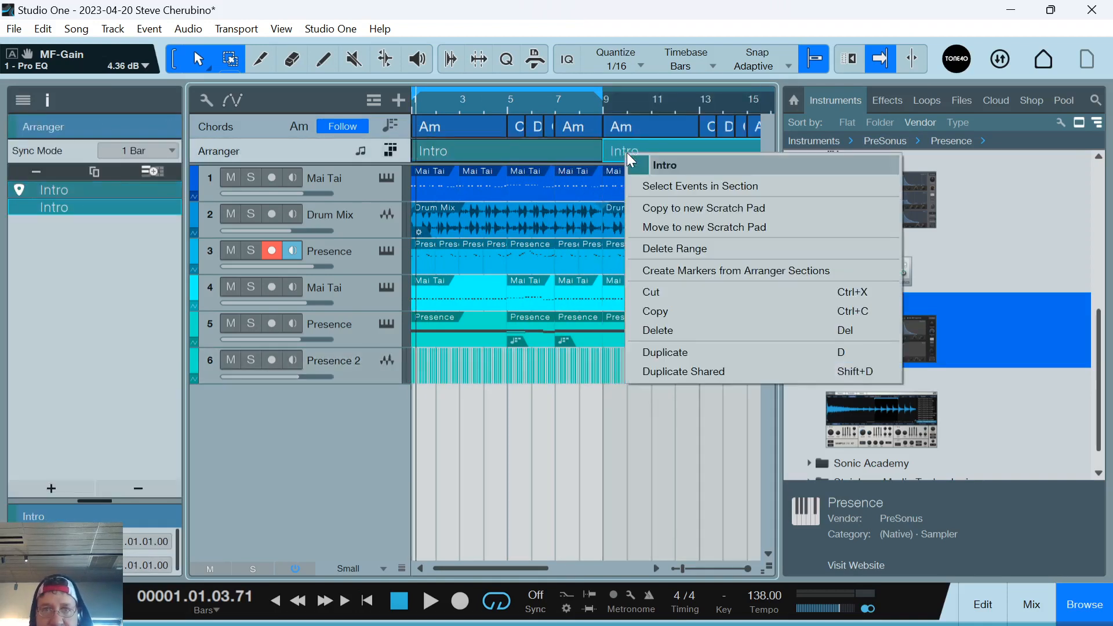
{"action": "left_click", "coordinate": [668, 168]}
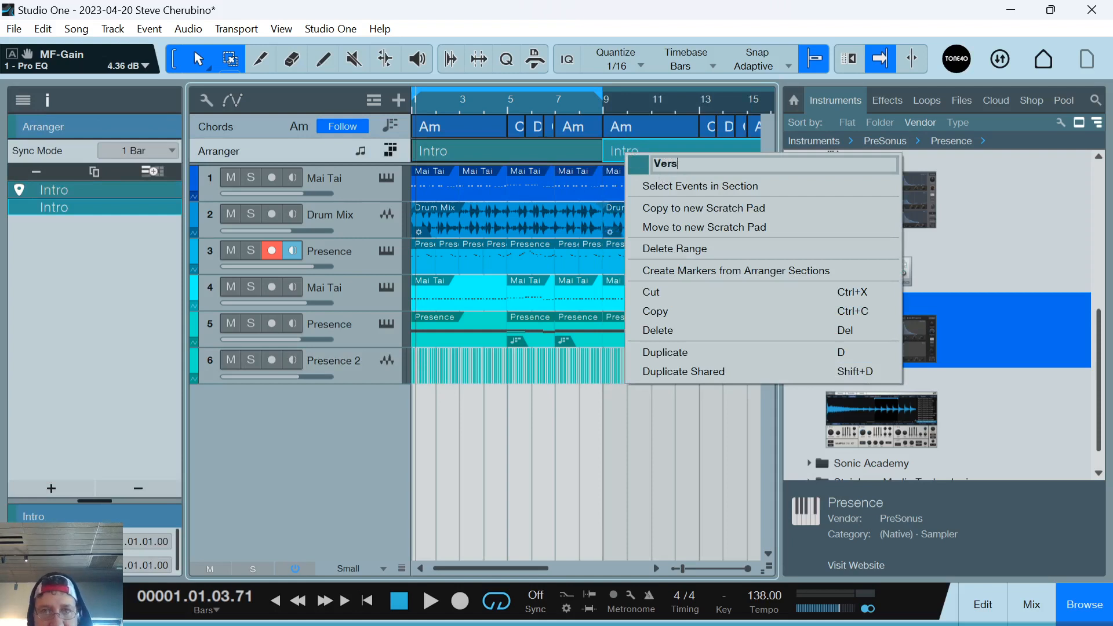
{"action": "key", "text": "Return"}
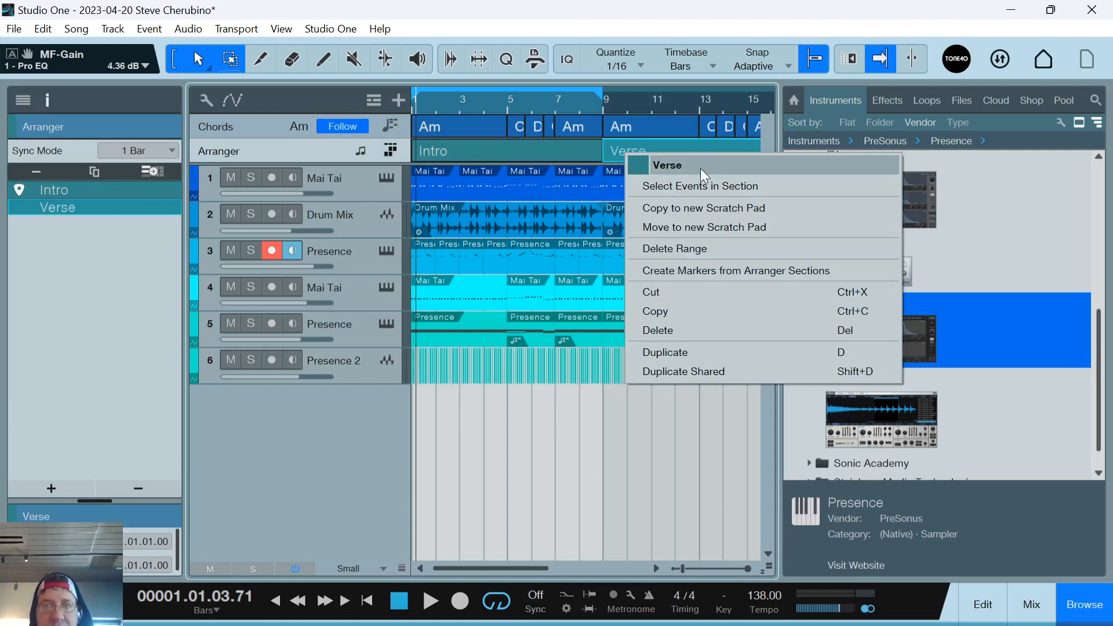
{"action": "left_click", "coordinate": [653, 109]}
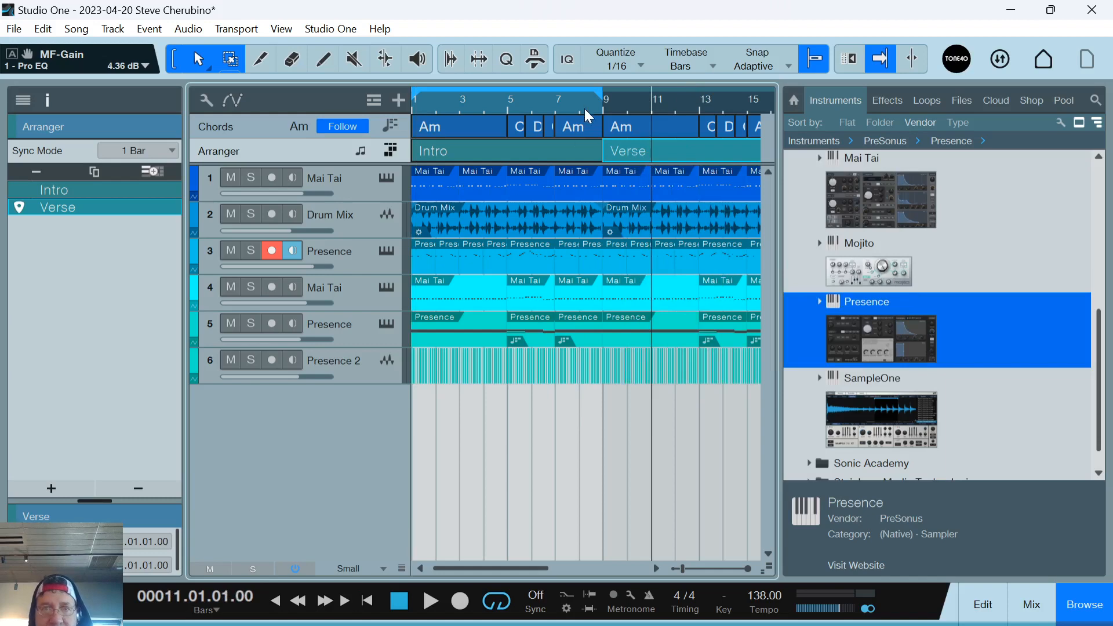
Delete all Presence events on track 5 within the Intro section.
{"action": "scroll", "coordinate": [575, 131], "scroll_direction": "up", "scroll_amount": 4}
{"action": "scroll", "coordinate": [581, 135], "scroll_direction": "down", "scroll_amount": 5}
{"action": "left_click", "coordinate": [566, 334]}
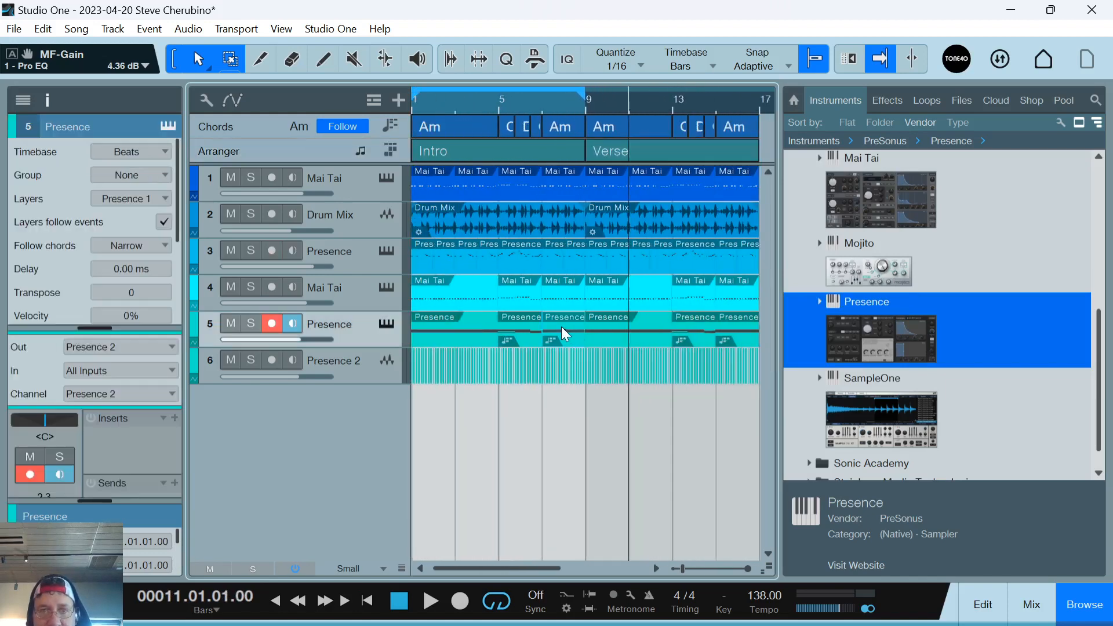
{"action": "key", "text": "Delete"}
{"action": "left_click", "coordinate": [465, 331]}
{"action": "key", "text": "Delete"}
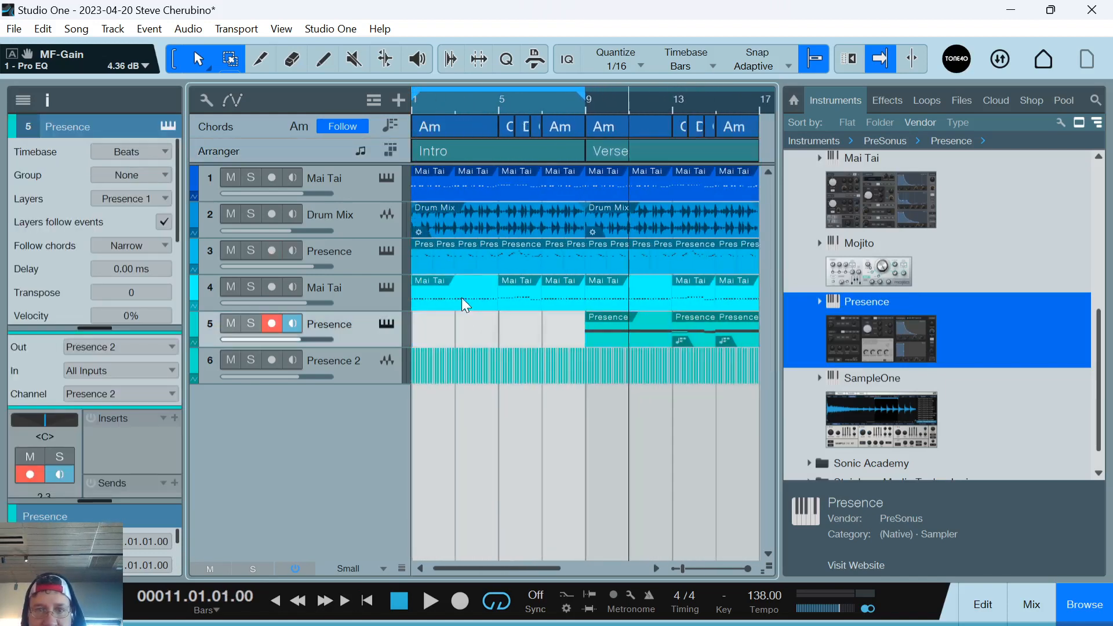
Delete the Mai Tai events on track 4 within the Intro and the Presence events on track 3 before bar 5.
{"action": "left_click", "coordinate": [463, 299]}
{"action": "key", "text": "Delete"}
{"action": "left_click", "coordinate": [520, 295]}
{"action": "key", "text": "Delete"}
{"action": "left_click", "coordinate": [557, 298]}
{"action": "key", "text": "Delete"}
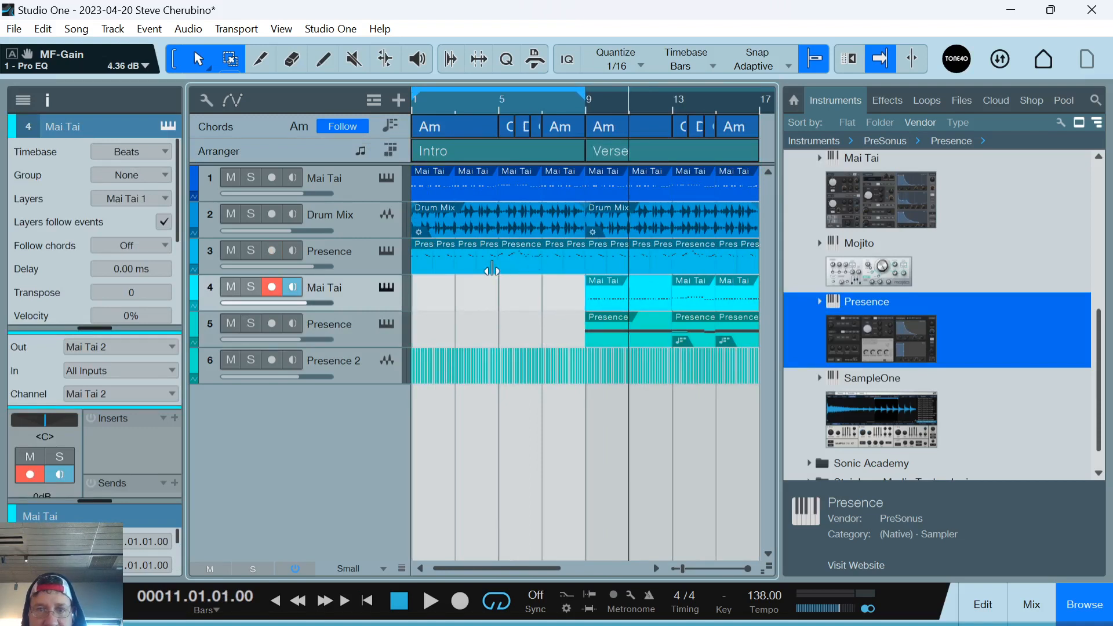
{"action": "left_click", "coordinate": [492, 269]}
{"action": "key", "text": "Delete"}
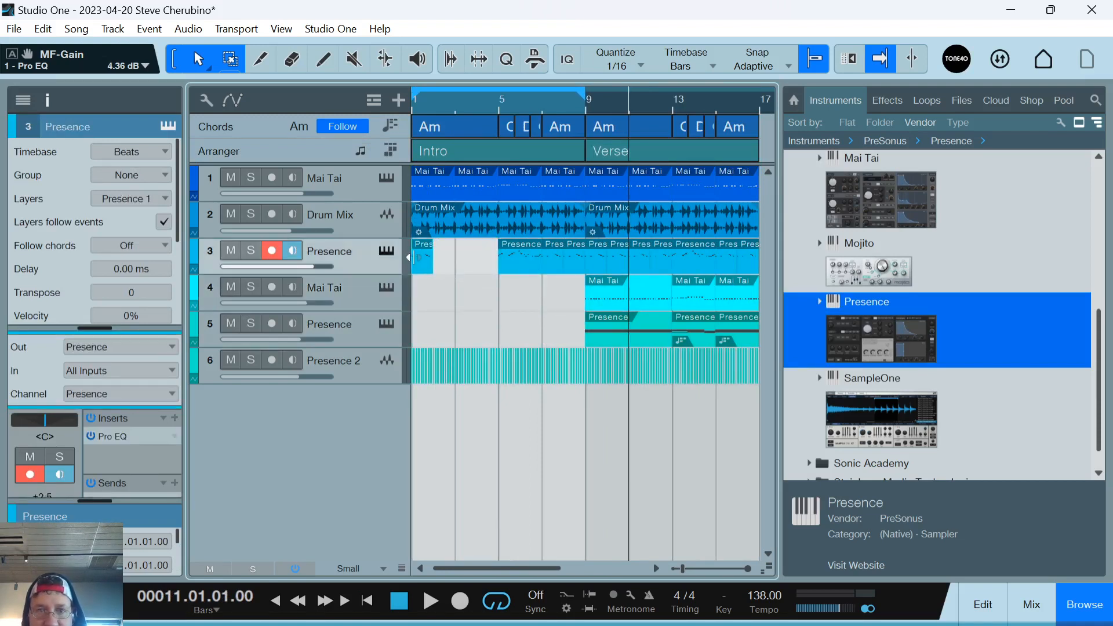
Delete the Mai Tai events on track 1 from bar 1 up to bar 11.
{"action": "left_click", "coordinate": [448, 196]}
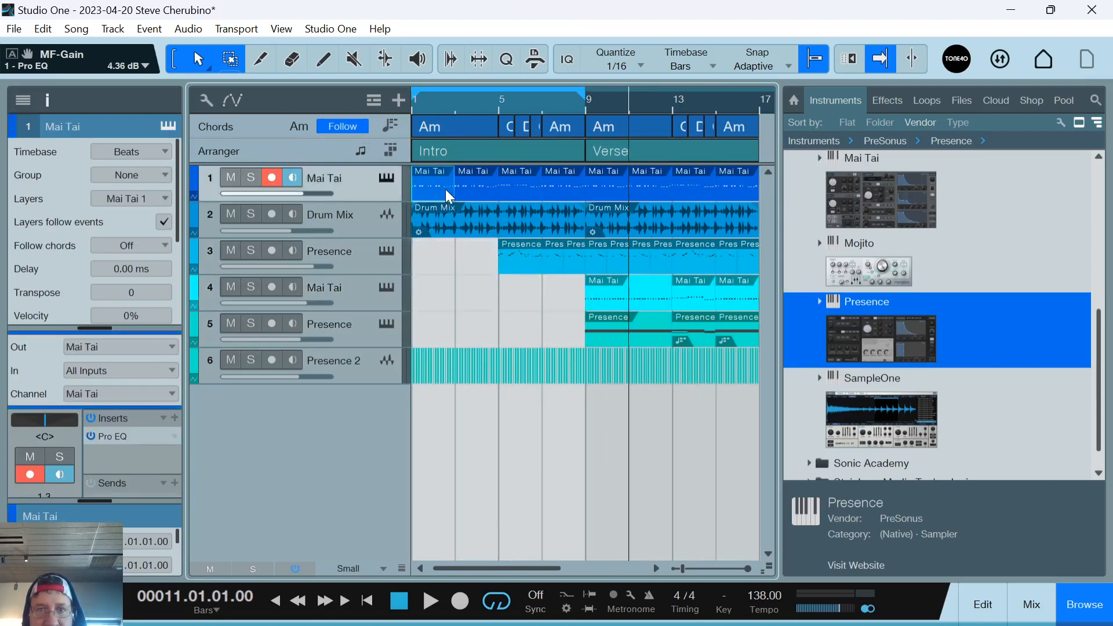
{"action": "key", "text": "Delete"}
{"action": "left_click", "coordinate": [473, 195]}
{"action": "key", "text": "Delete"}
{"action": "left_click", "coordinate": [505, 196]}
{"action": "key", "text": "Delete"}
{"action": "left_click", "coordinate": [555, 194]}
{"action": "key", "text": "Delete"}
{"action": "left_click", "coordinate": [603, 193]}
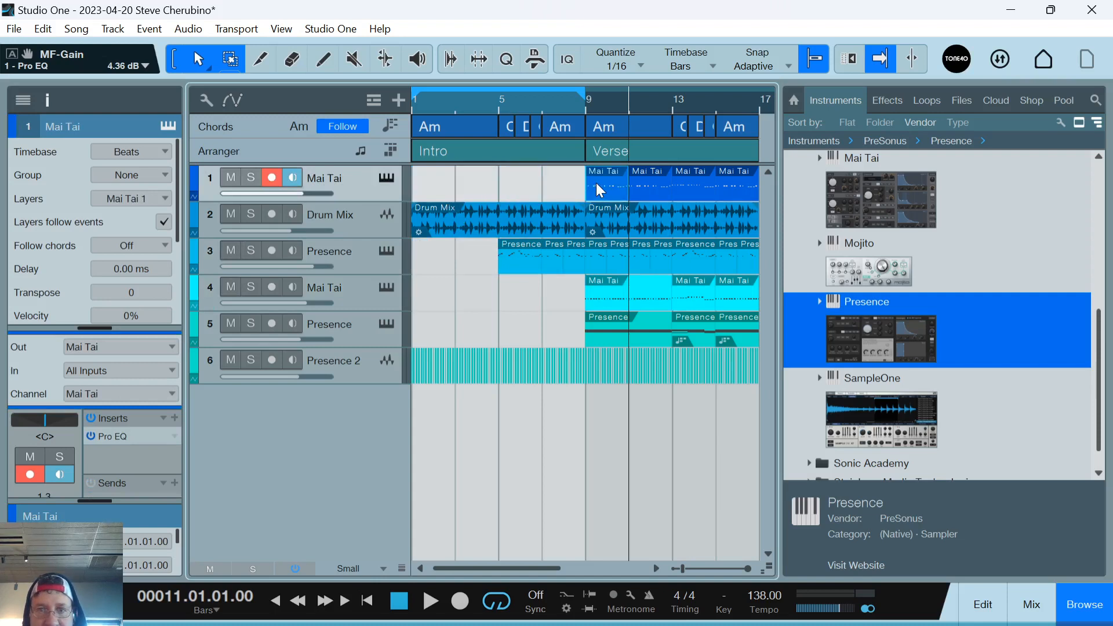
{"action": "key", "text": "Delete"}
Play the arrangement from the start and extend the loop range to bar 17.
{"action": "key", "text": "comma"}
{"action": "key", "text": "space"}
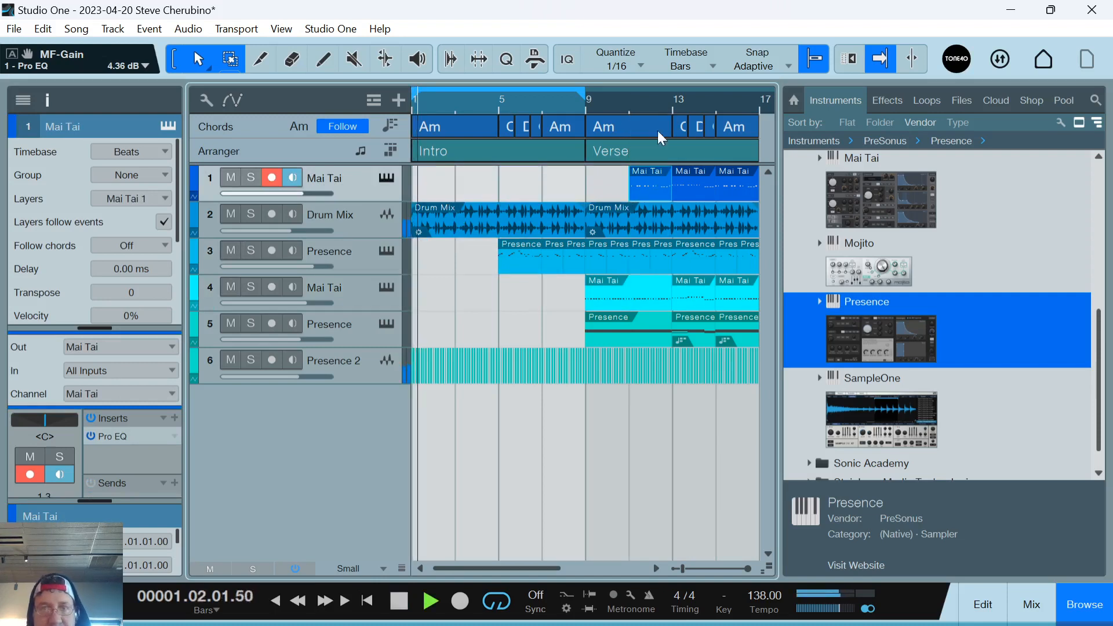
{"action": "scroll", "coordinate": [571, 117], "scroll_direction": "down", "scroll_amount": 3}
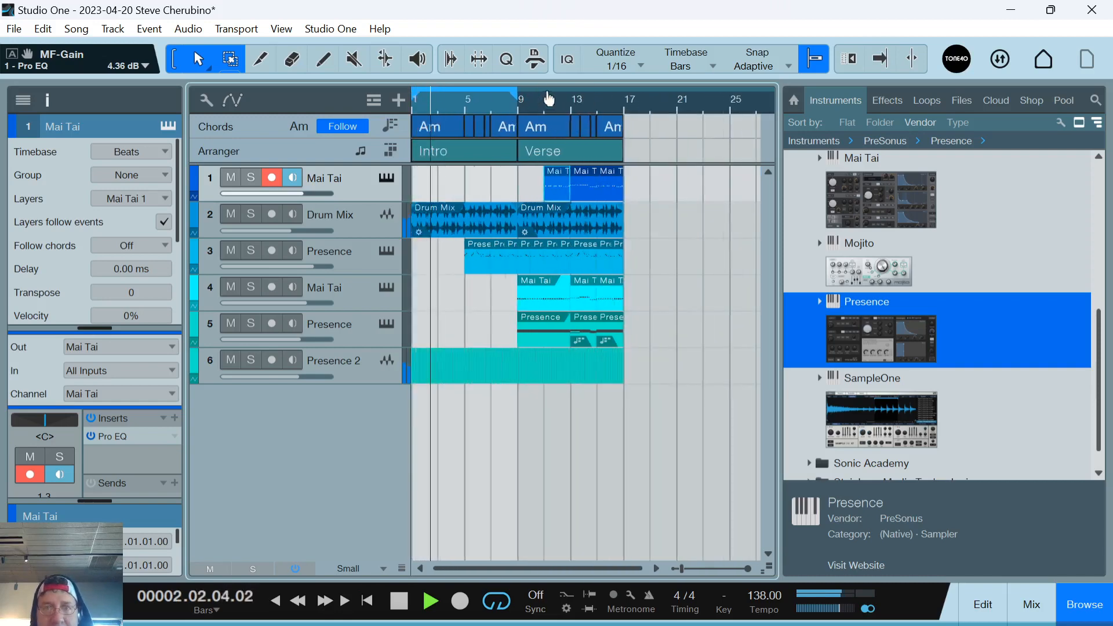
{"action": "left_click_drag", "start_coordinate": [519, 99], "coordinate": [623, 99]}
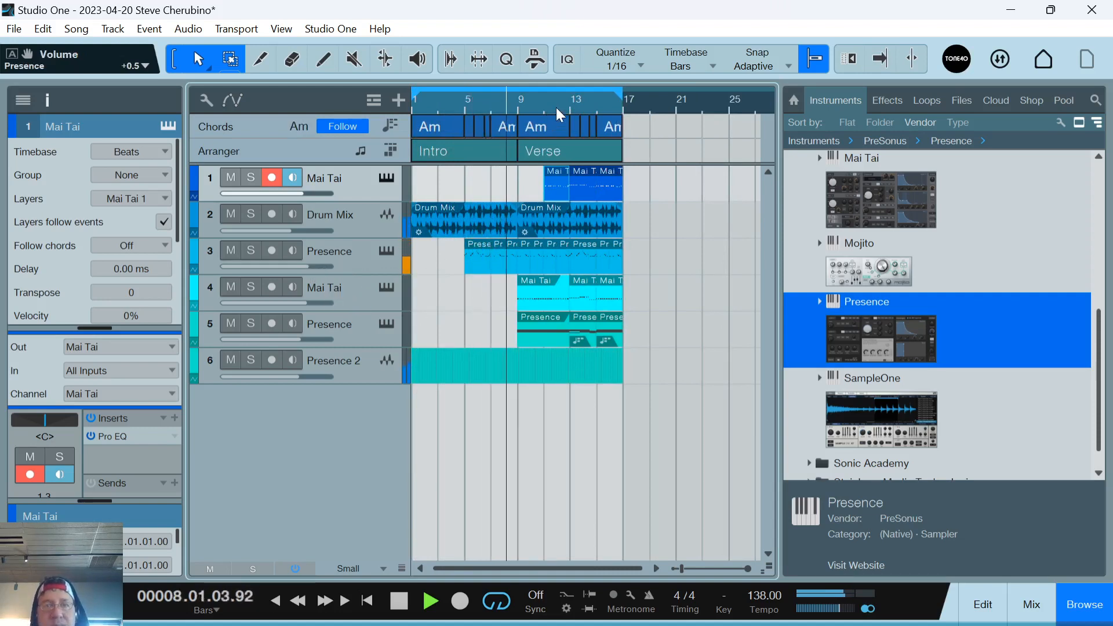
{"action": "left_click_drag", "start_coordinate": [557, 108], "coordinate": [523, 107]}
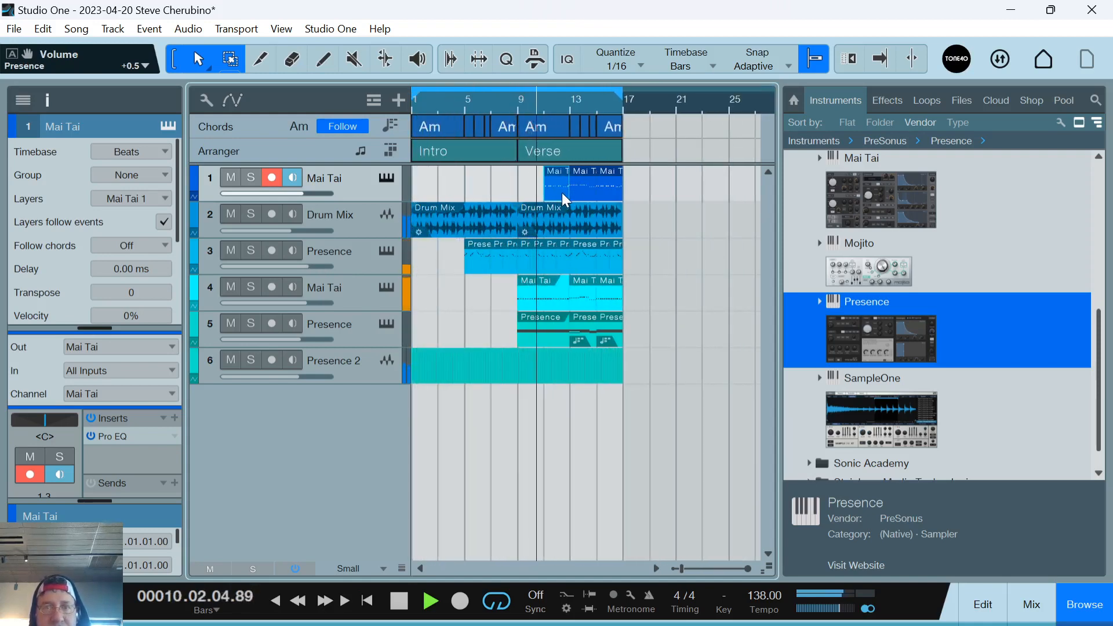
Copy the bar 11 Mai Tai event on track 1 to bar 9 and set that track's volume to -3.1 dB during playback.
{"action": "key", "text": "f"}
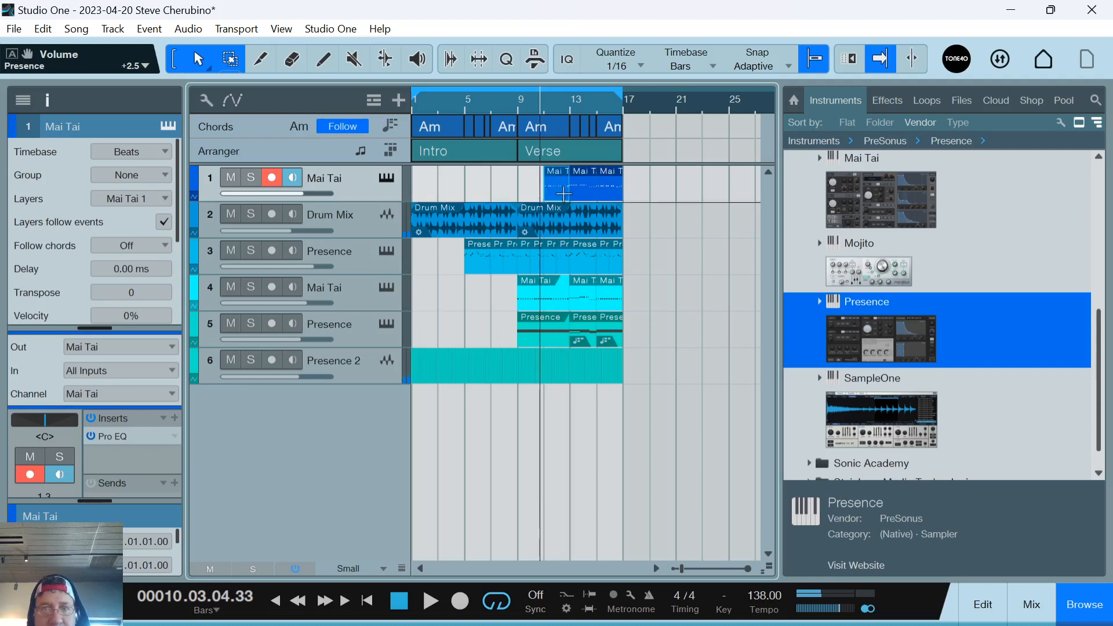
{"action": "left_click_drag", "start_coordinate": [564, 194], "coordinate": [546, 195]}
{"action": "left_click", "coordinate": [522, 107]}
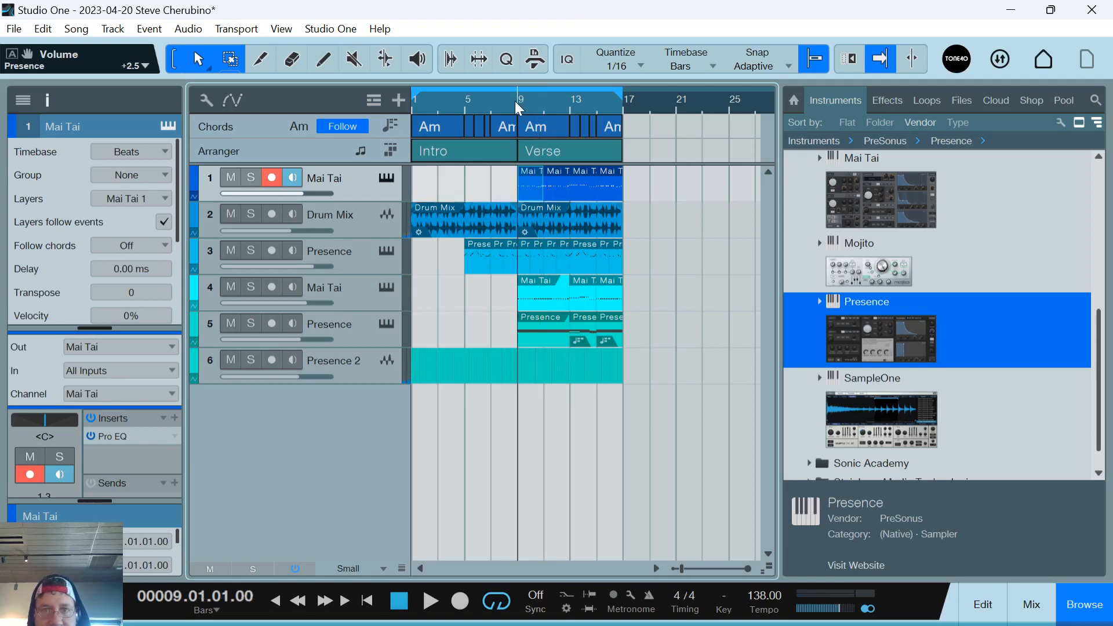
{"action": "key", "text": "space"}
{"action": "left_click_drag", "start_coordinate": [338, 195], "coordinate": [297, 194]}
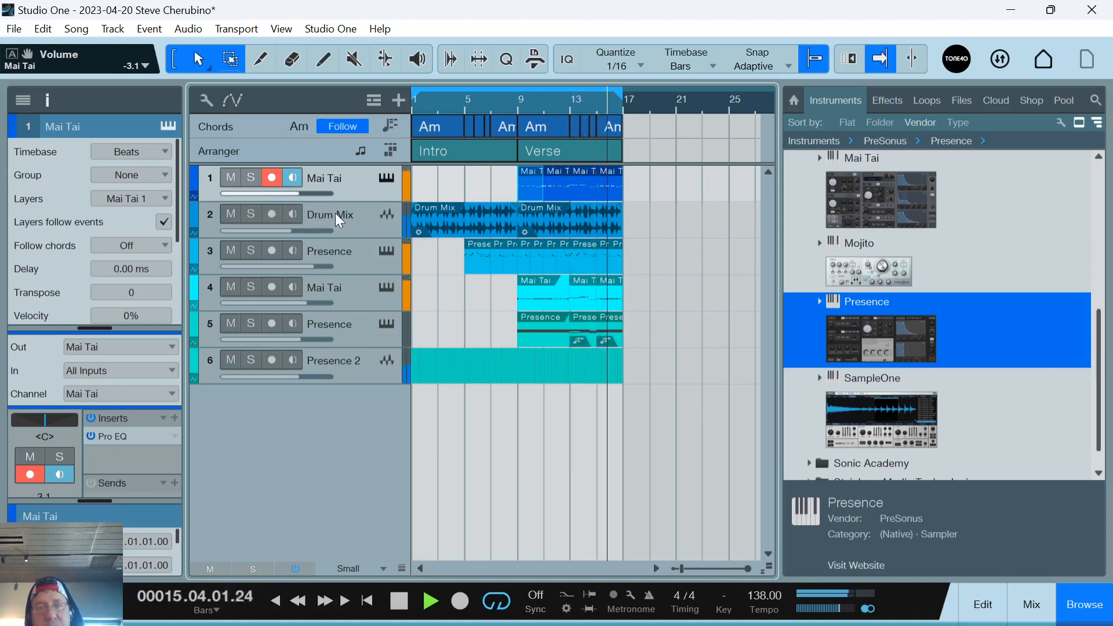
Hide the Inspector and Browser, fit the Intro and Verse in view and set the track height to Normal.
{"action": "left_click", "coordinate": [667, 113]}
{"action": "left_click_drag", "start_coordinate": [667, 114], "coordinate": [676, 114]}
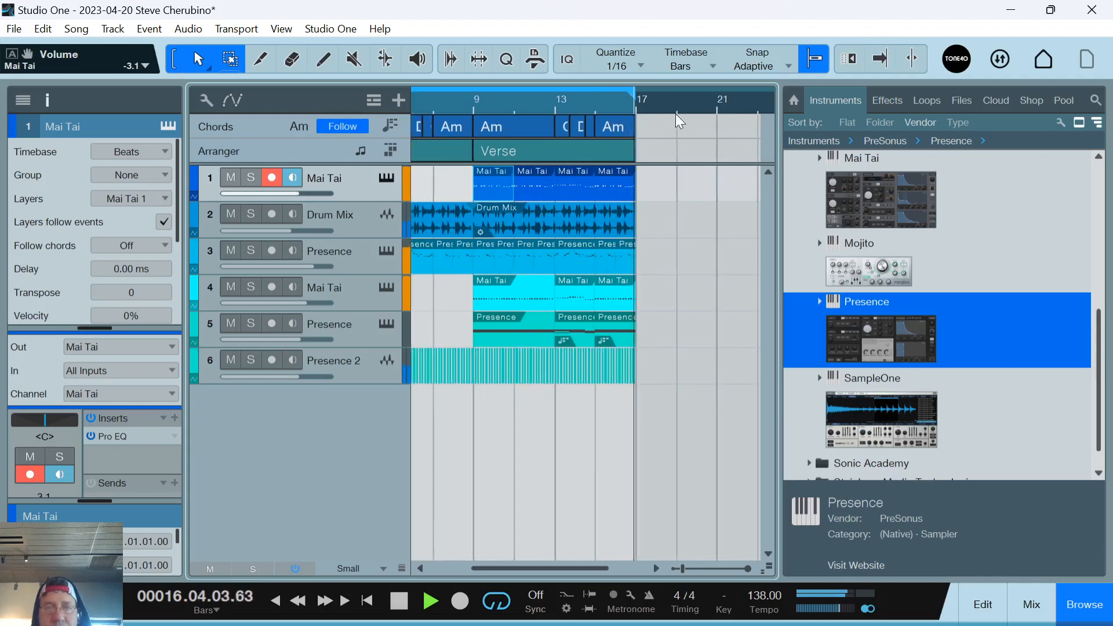
{"action": "left_click", "coordinate": [51, 105]}
{"action": "left_click", "coordinate": [1083, 598]}
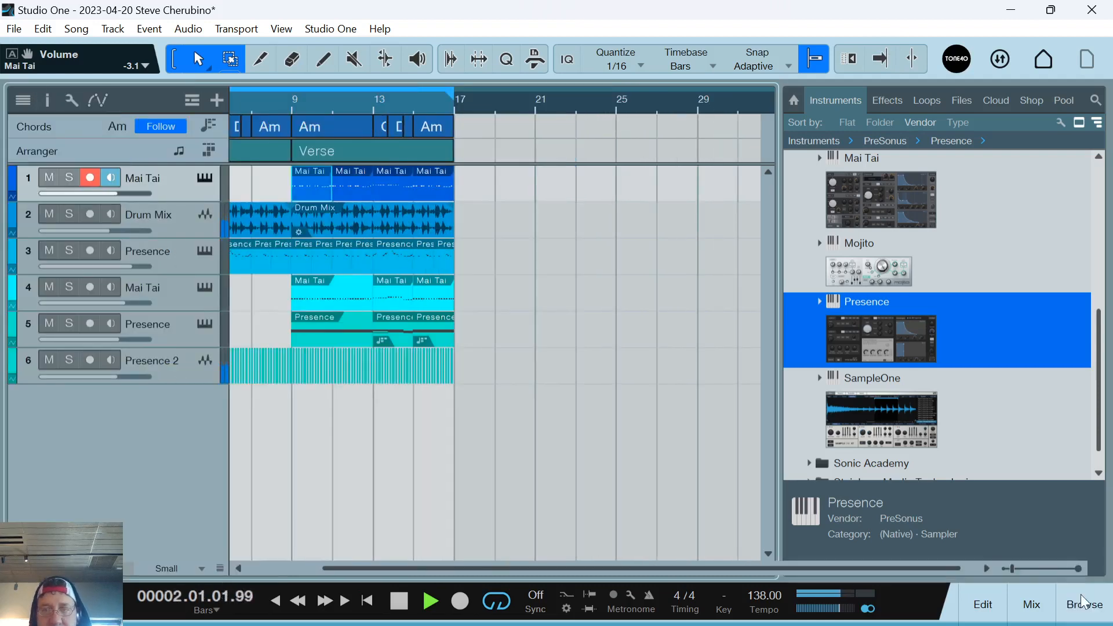
{"action": "left_click_drag", "start_coordinate": [470, 108], "coordinate": [827, 124]}
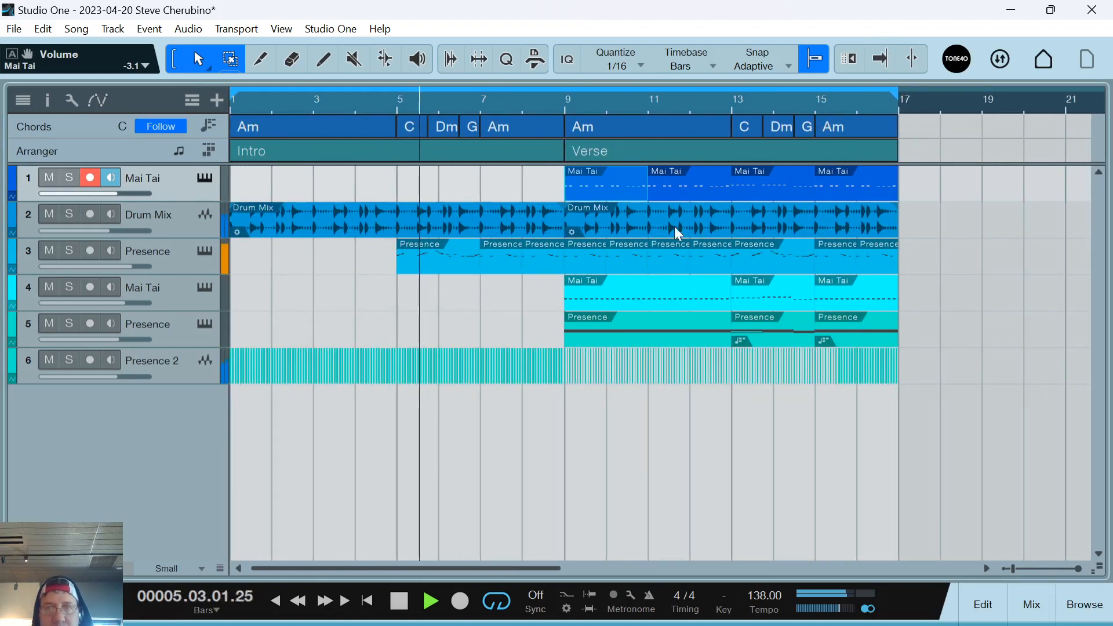
{"action": "scroll", "coordinate": [214, 527], "scroll_direction": "up", "scroll_amount": 2}
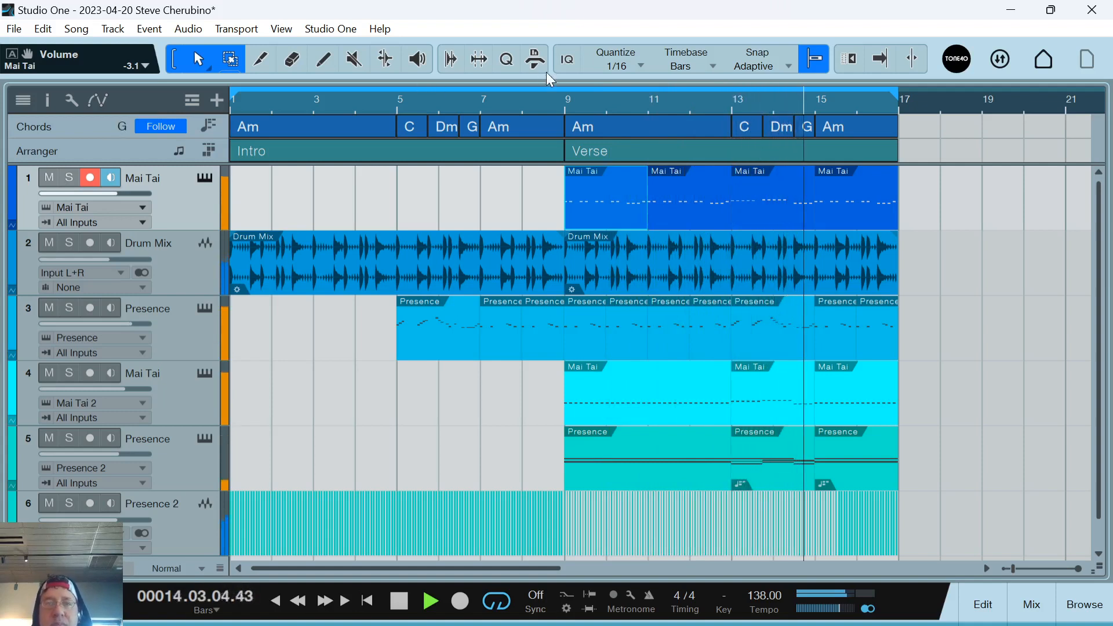
Set the loop range to the Verse section, bars 9 to 17, and stop playback after listening.
{"action": "left_click_drag", "start_coordinate": [566, 93], "coordinate": [902, 93]}
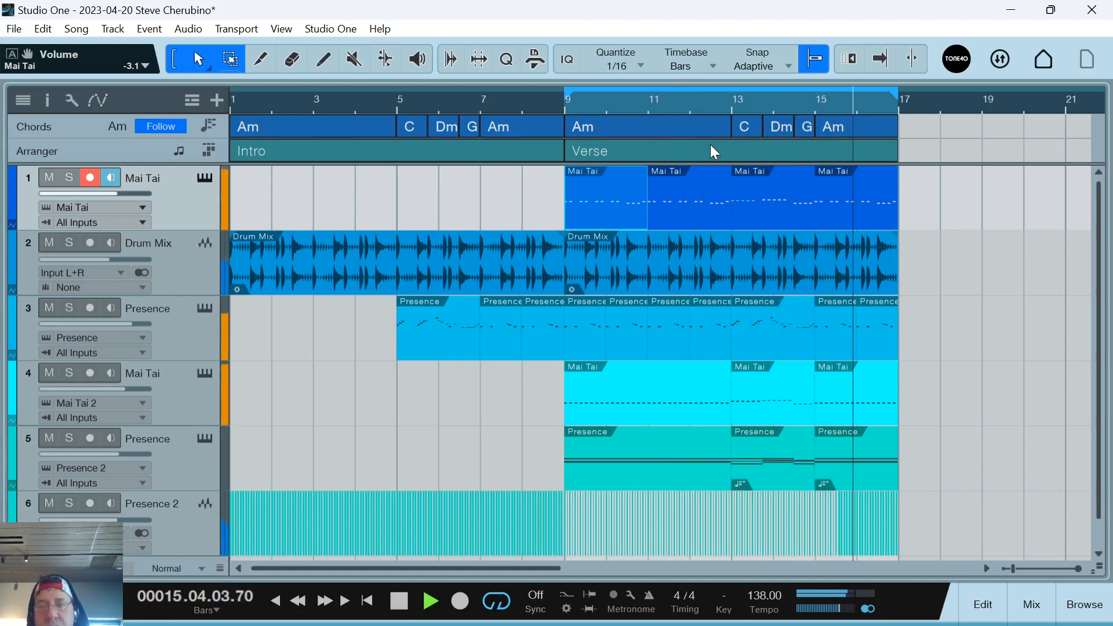
{"action": "key", "text": "space"}
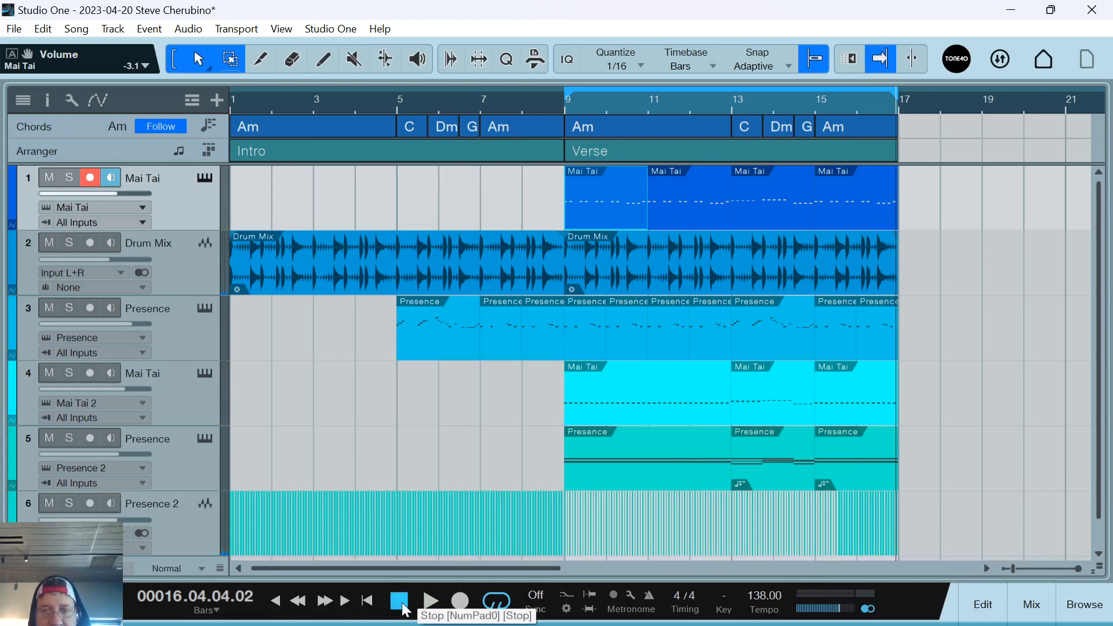
{"action": "mouse_move", "coordinate": [517, 624]}
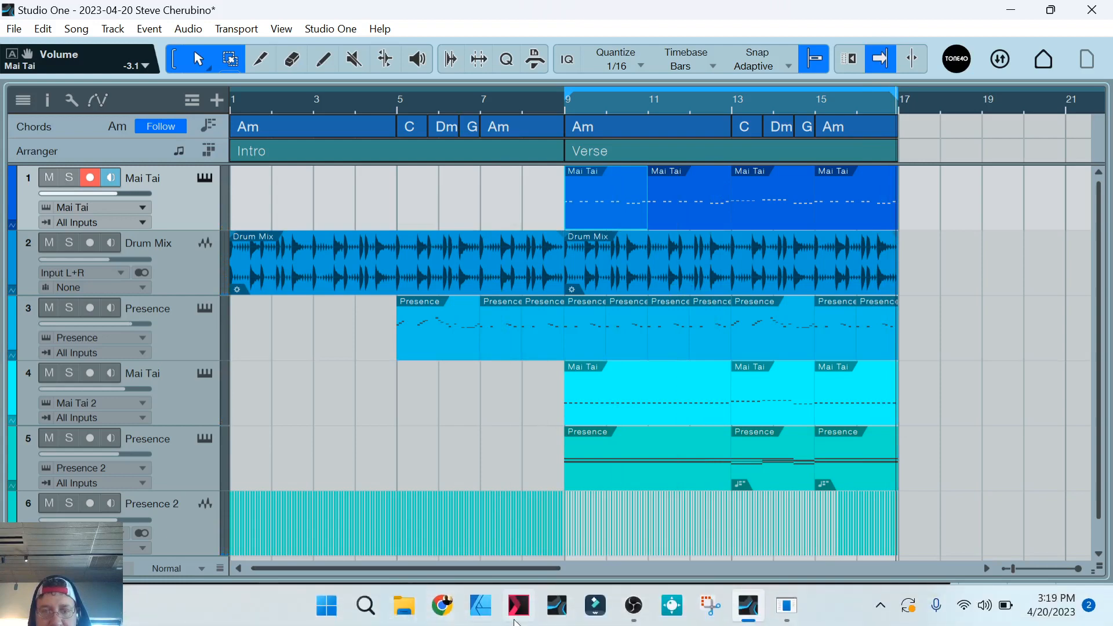